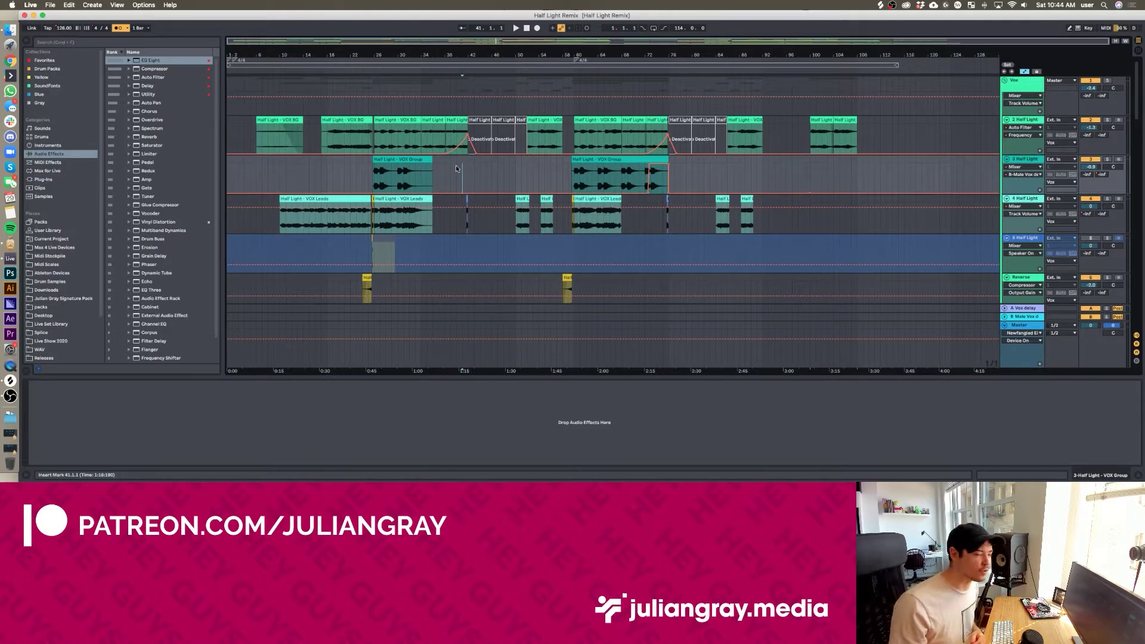
# Inspect the Newfangled Elevate and Youlean Loudness Meter 2 plug-in windows on the Master track, closing each one
pyautogui.scroll(-10, 453, 167)
pyautogui.scroll(-15, 434, 173)
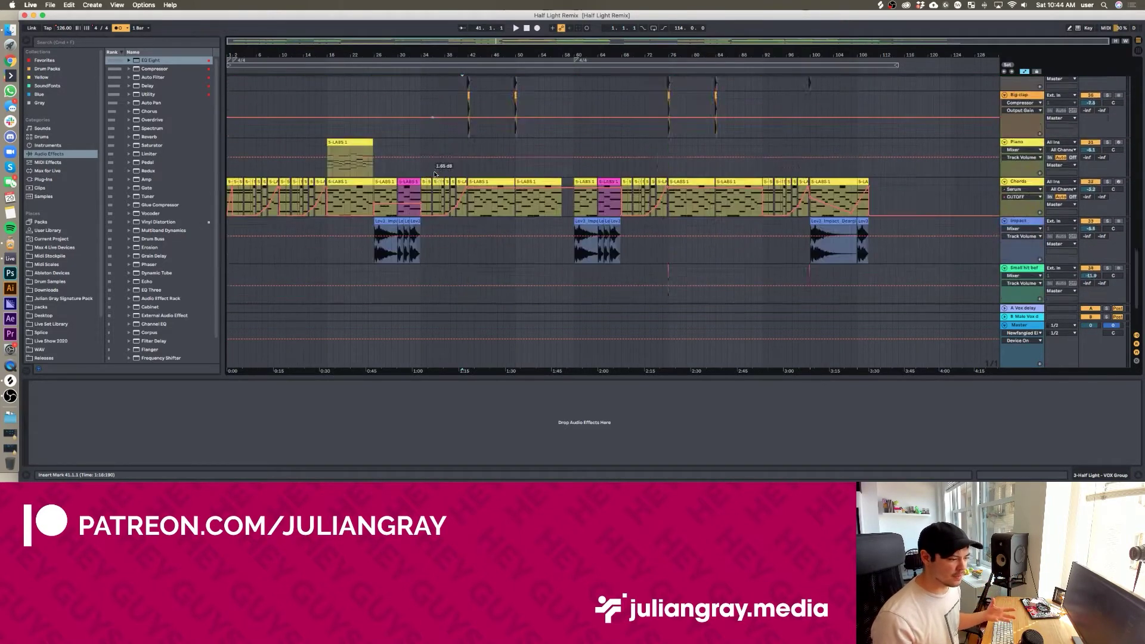
pyautogui.scroll(-8, 434, 173)
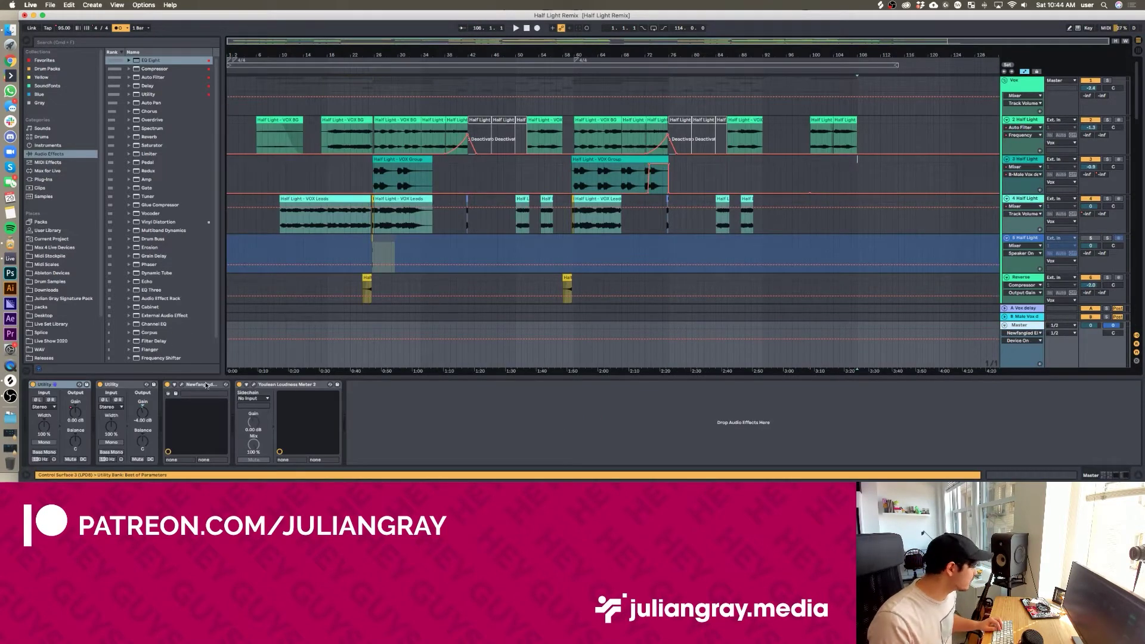
pyautogui.click(182, 385)
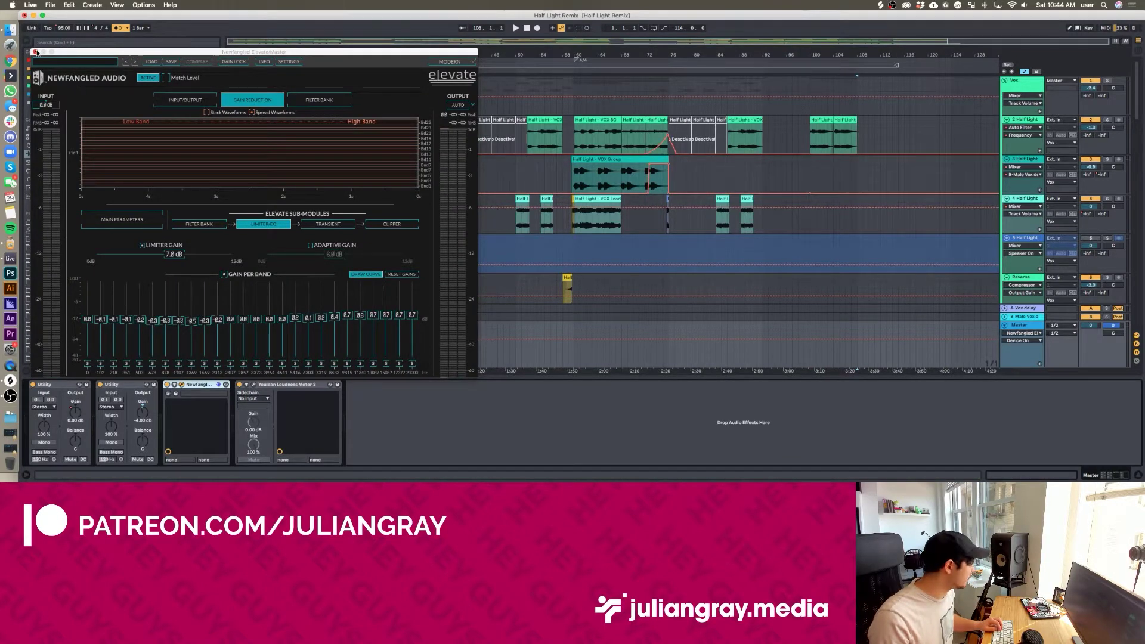
pyautogui.click(34, 52)
pyautogui.click(279, 386)
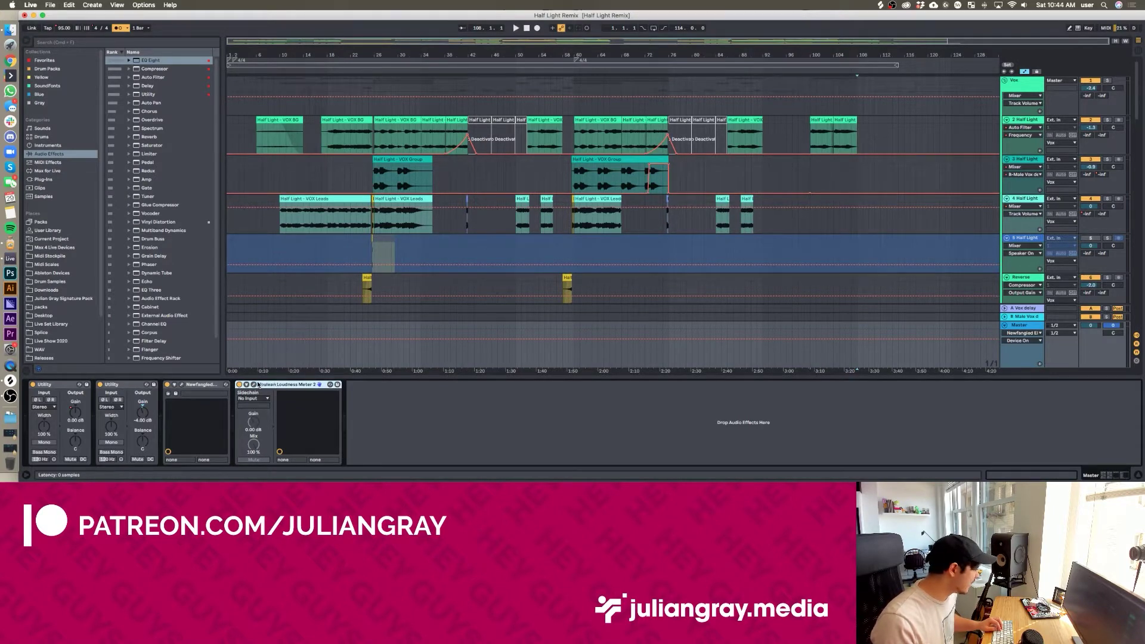
pyautogui.click(256, 384)
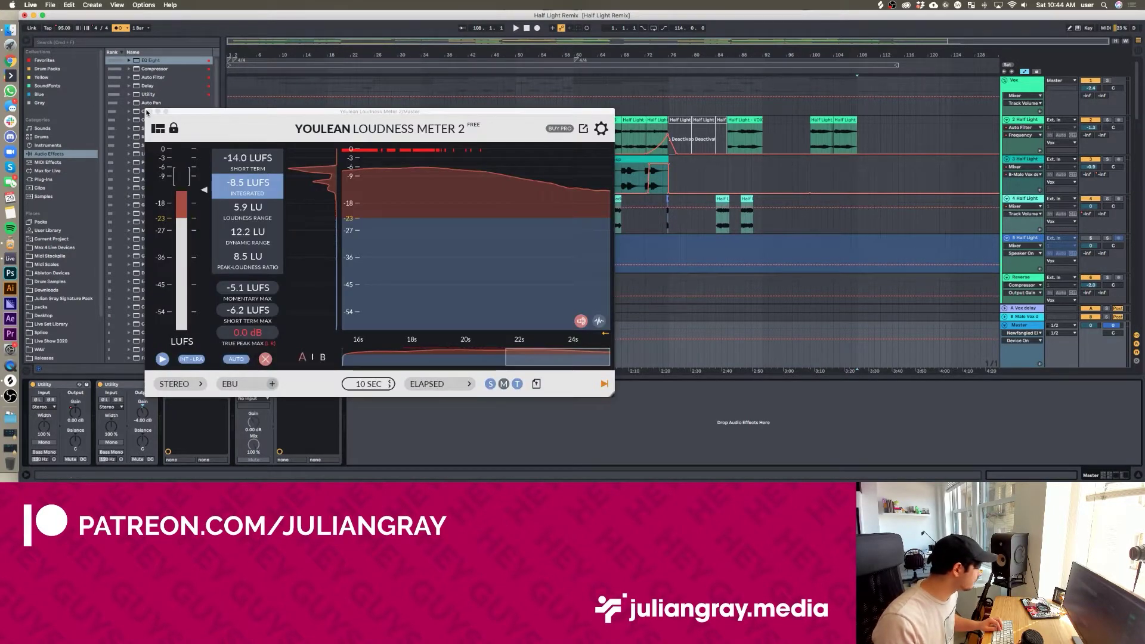
pyautogui.click(148, 111)
# Show the first Utility's Gain automation on the Master track and examine it between bars 34 and 42
pyautogui.click(117, 396)
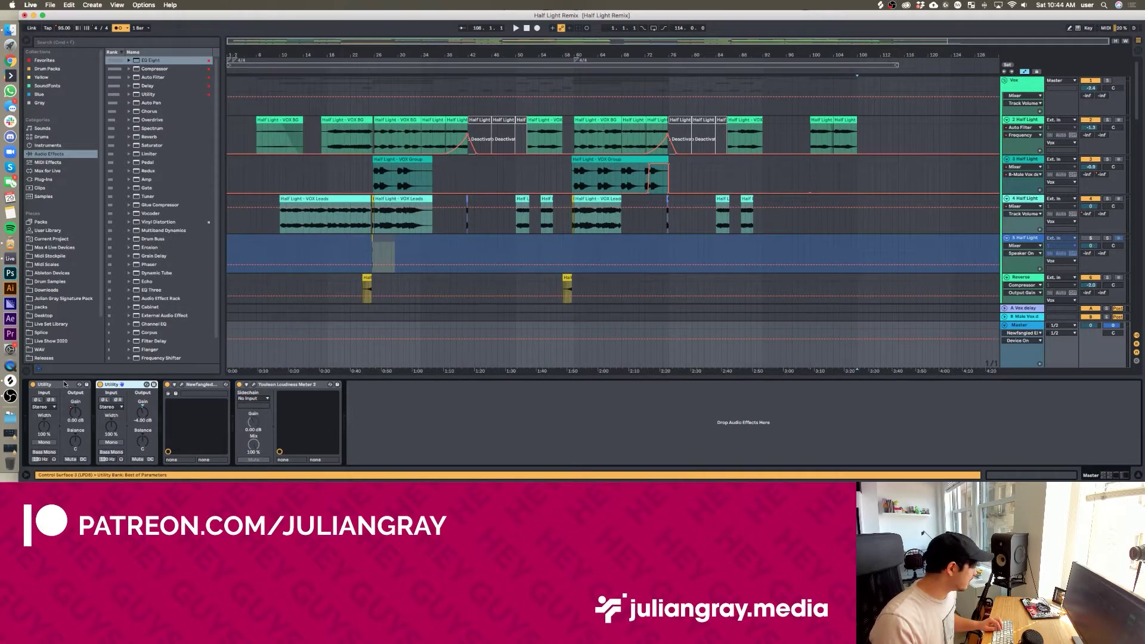
pyautogui.moveTo(469, 337); pyautogui.dragTo(421, 337)
pyautogui.click(421, 337)
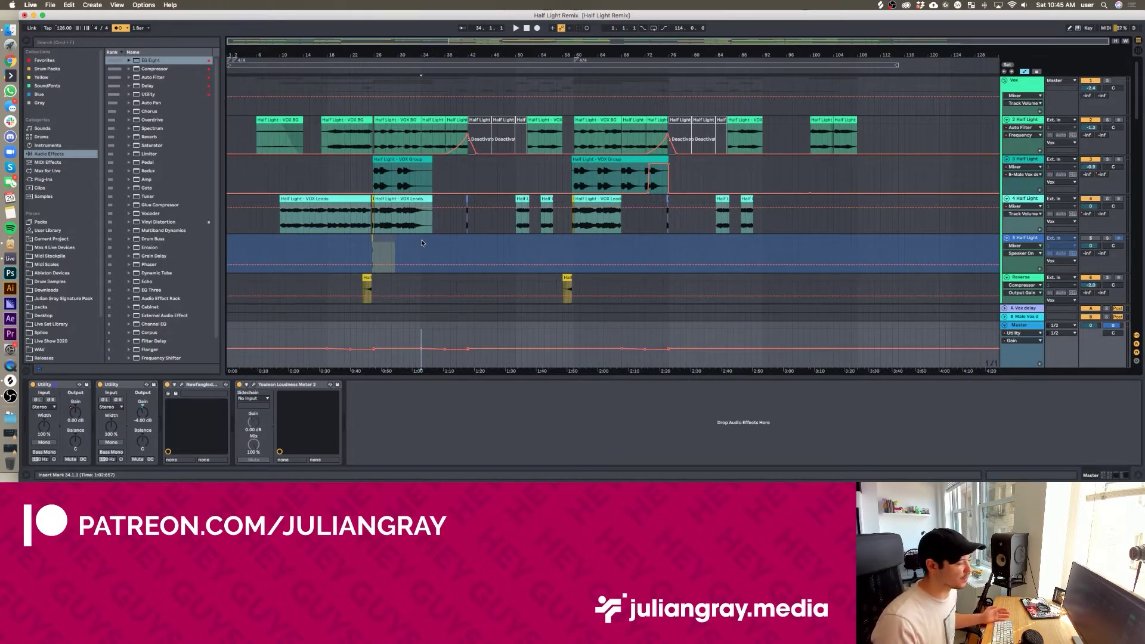
pyautogui.moveTo(421, 340); pyautogui.dragTo(468, 340)
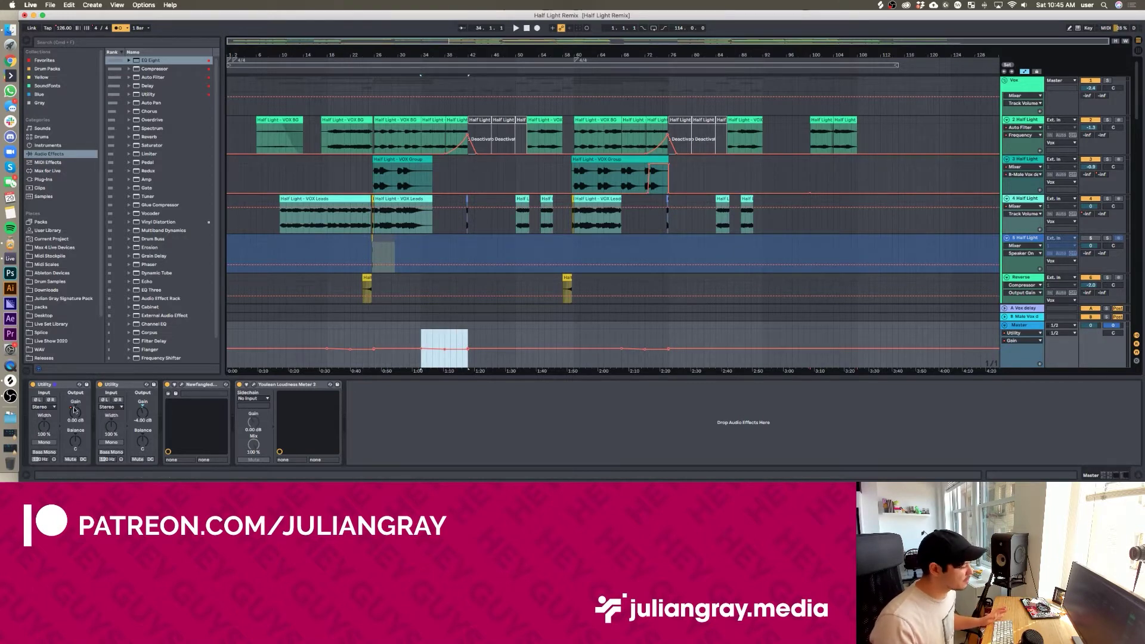
pyautogui.click(461, 337)
pyautogui.click(456, 338)
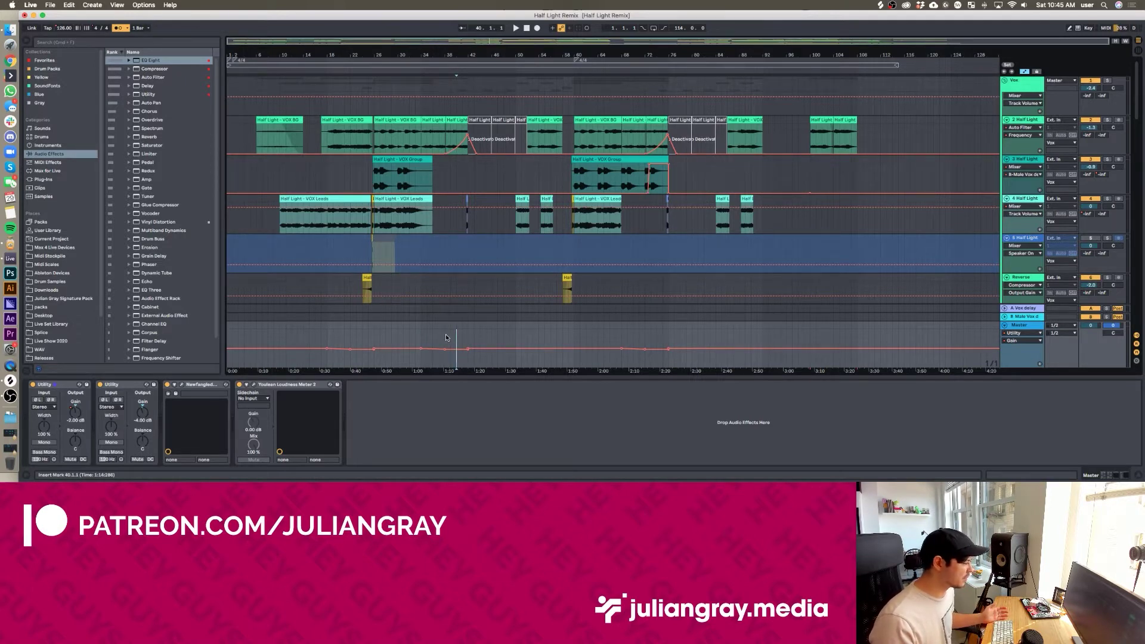
pyautogui.click(445, 338)
# Collapse the Master track, and expand and re-collapse the two vocal delay return tracks
pyautogui.scroll(-5, 1014, 238)
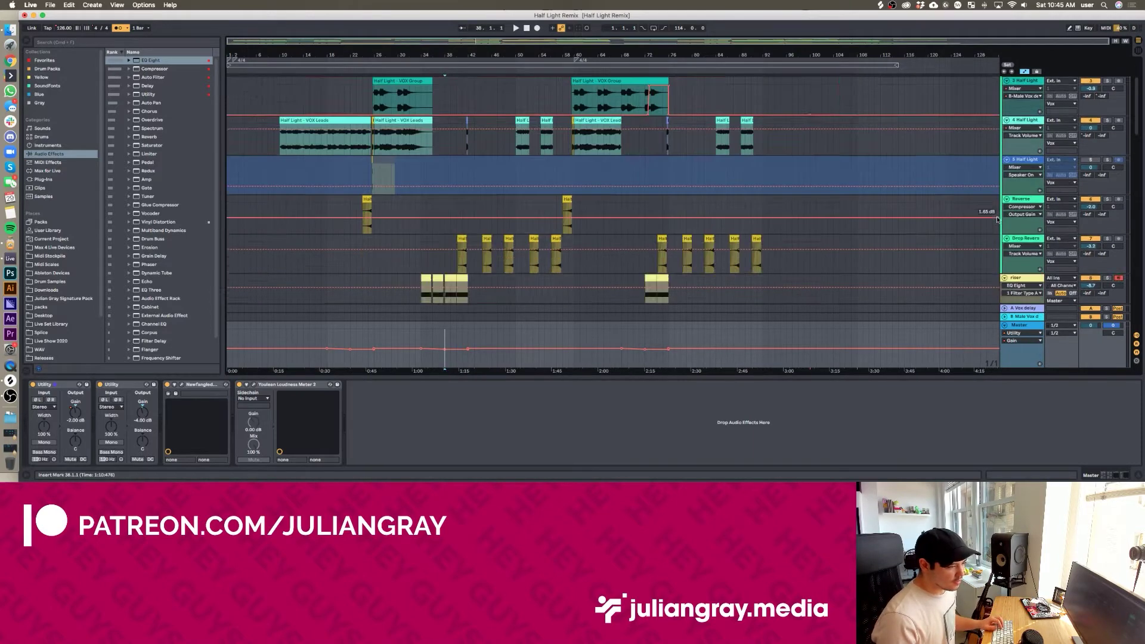
pyautogui.click(1026, 330)
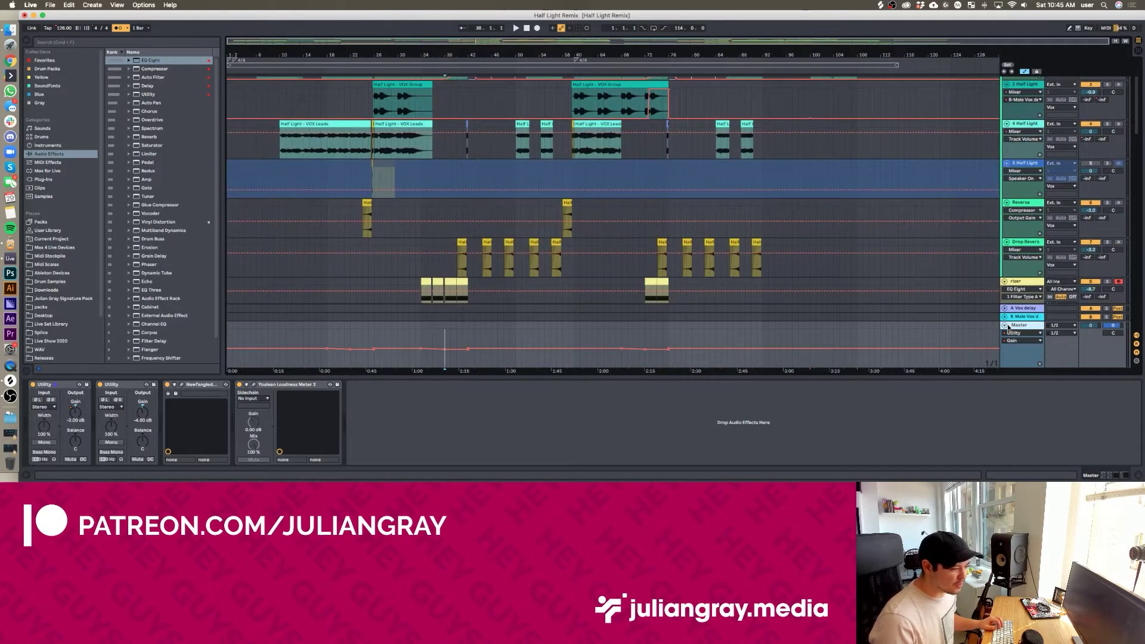
pyautogui.scroll(-5, 1019, 340)
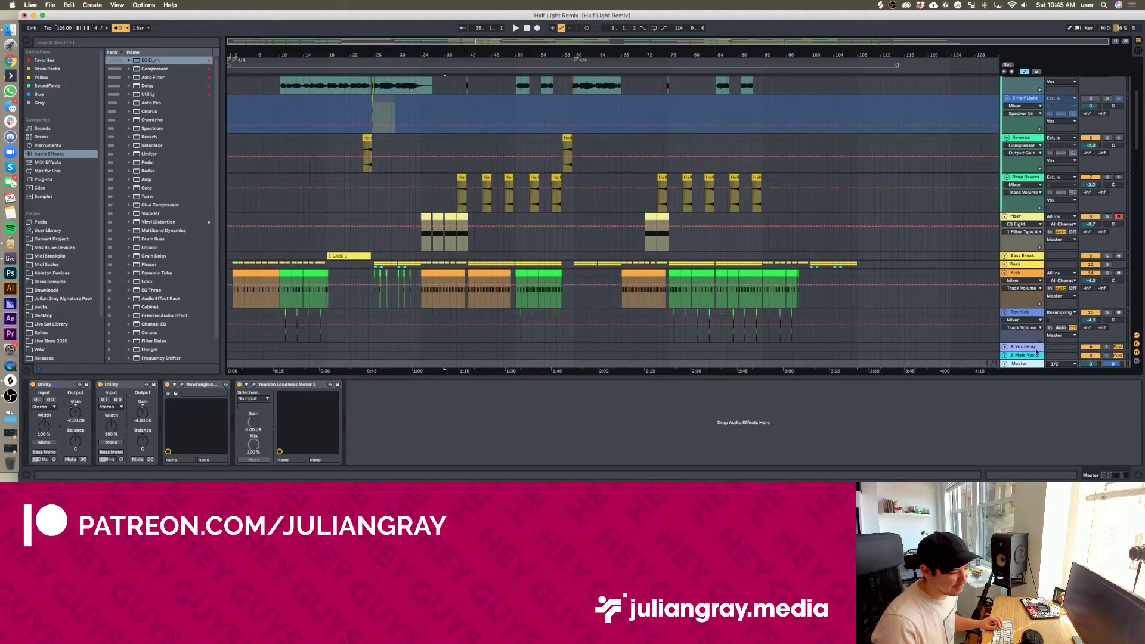
pyautogui.click(1032, 356)
pyautogui.click(1004, 348)
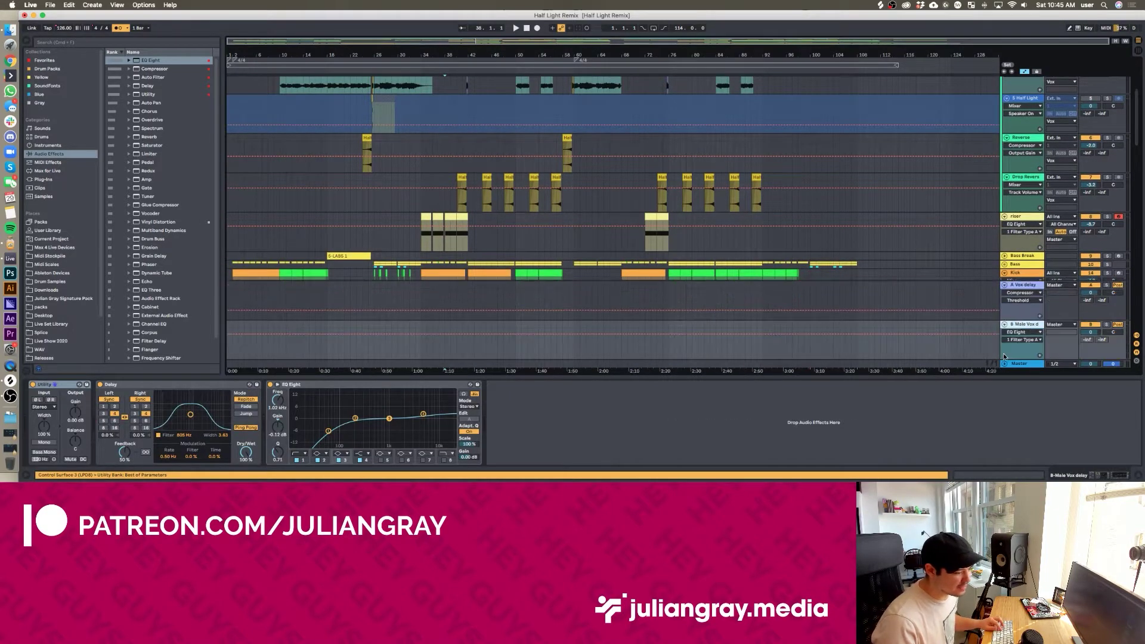
pyautogui.click(1004, 325)
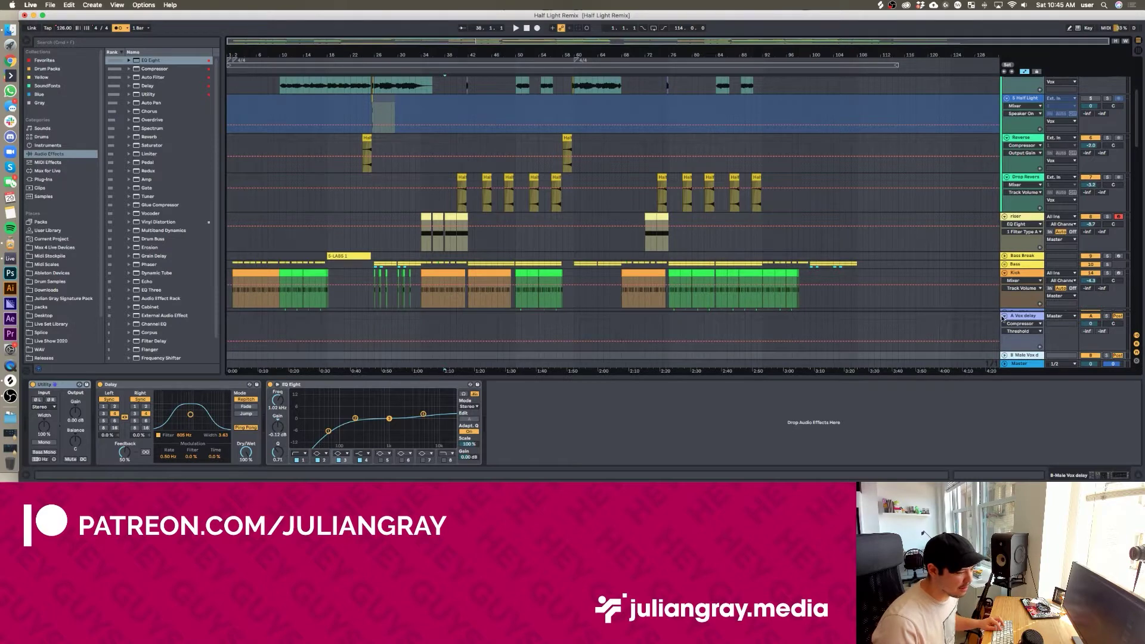
# Check the Vox group's and Drop Reverses track's effects, and collapse the Vox group
pyautogui.scroll(5, 950, 287)
pyautogui.click(1005, 86)
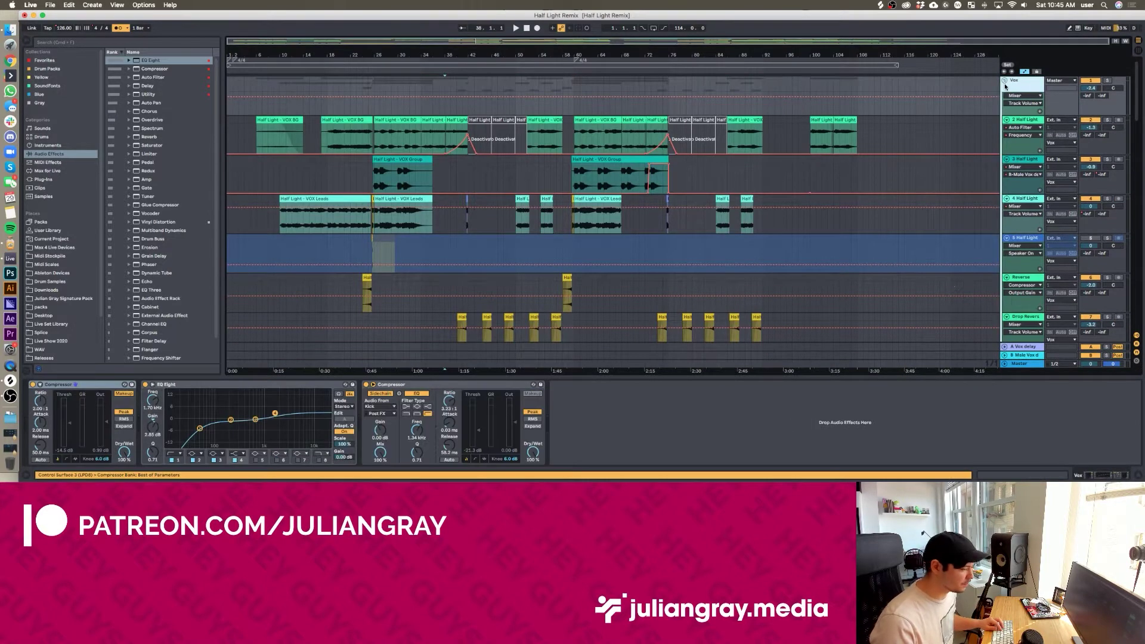
pyautogui.click(1005, 81)
pyautogui.click(1005, 81)
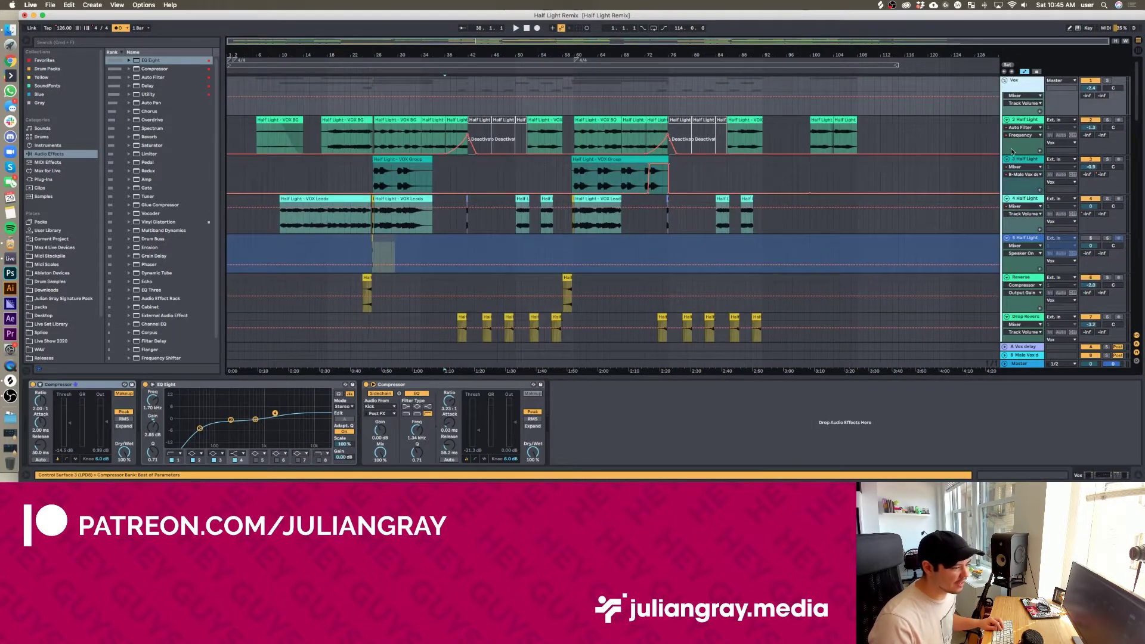
pyautogui.scroll(-5, 1020, 149)
pyautogui.click(1035, 164)
pyautogui.scroll(5, 1038, 166)
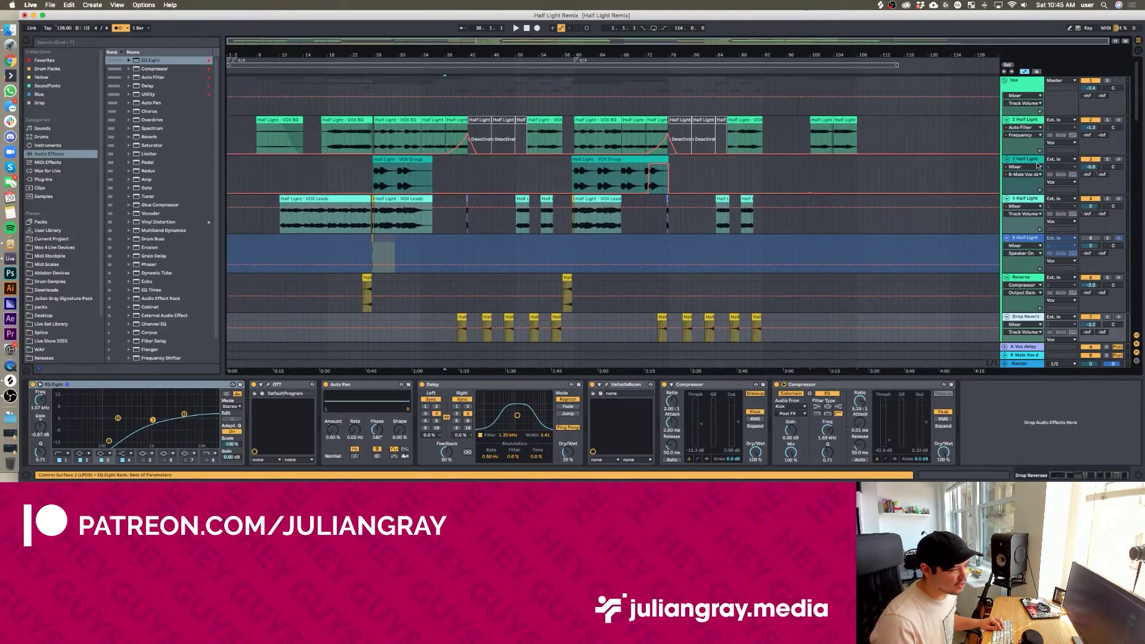
pyautogui.click(1010, 86)
pyautogui.click(1006, 81)
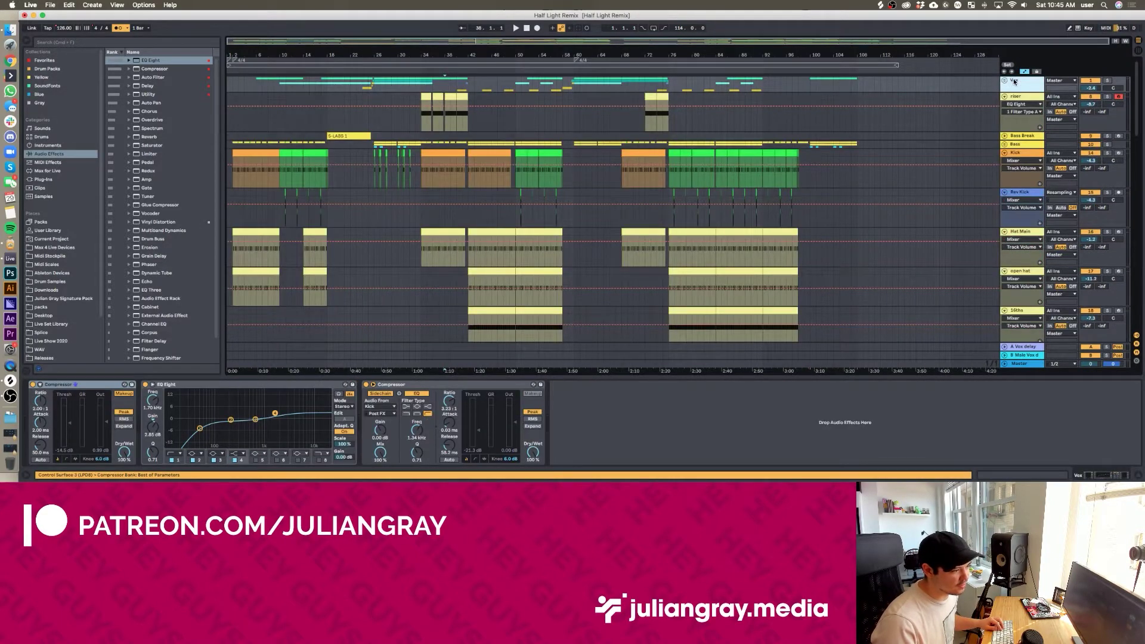
# Look through the device chains of the riser, Supporting melody and Vox tracks
pyautogui.click(1027, 95)
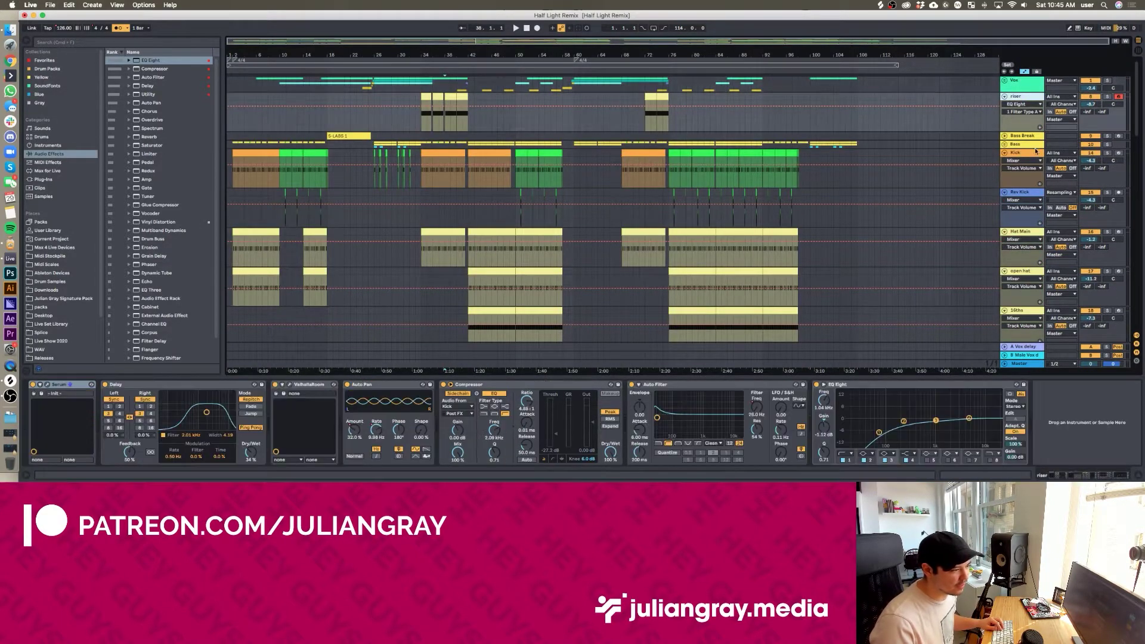
pyautogui.scroll(-10, 1038, 167)
pyautogui.click(1024, 286)
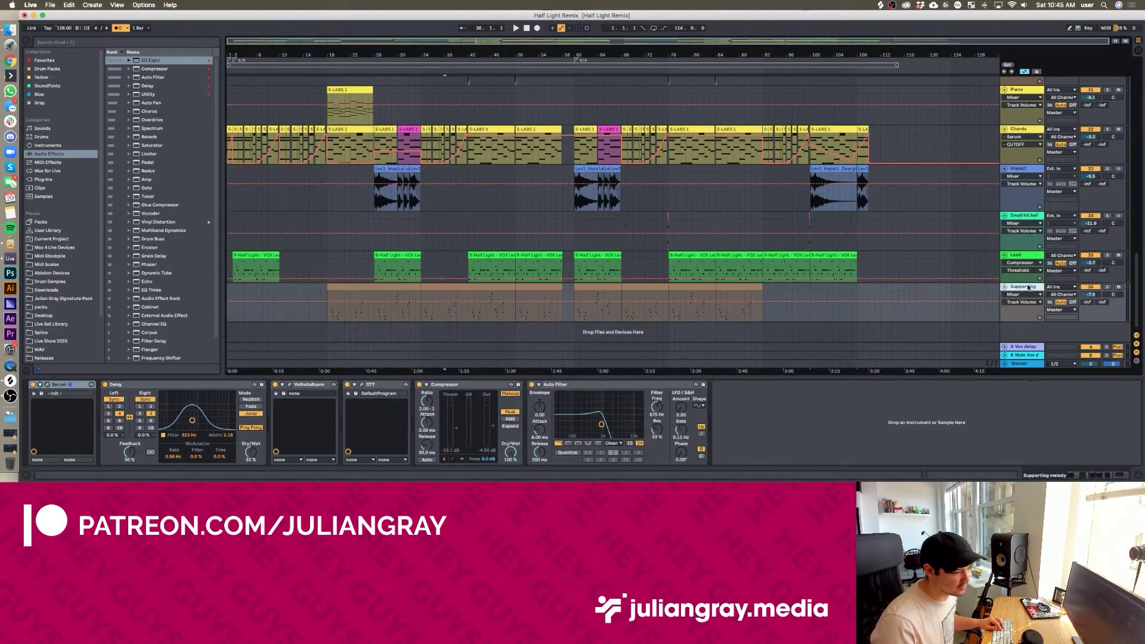
pyautogui.scroll(10, 824, 194)
pyautogui.click(1016, 88)
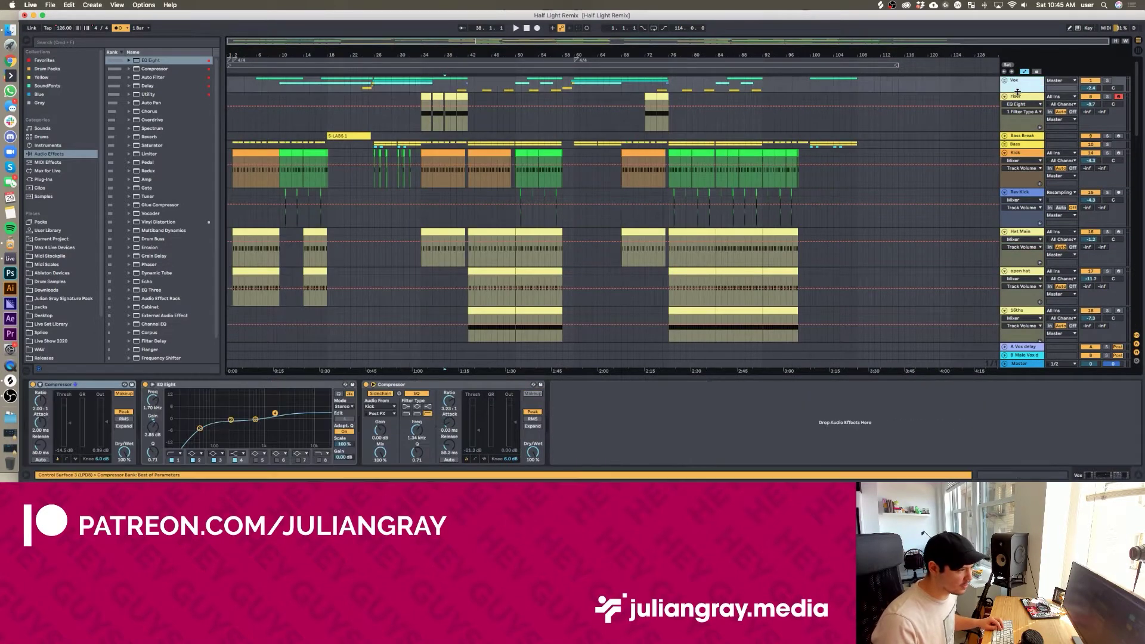
pyautogui.click(1018, 97)
pyautogui.click(1027, 87)
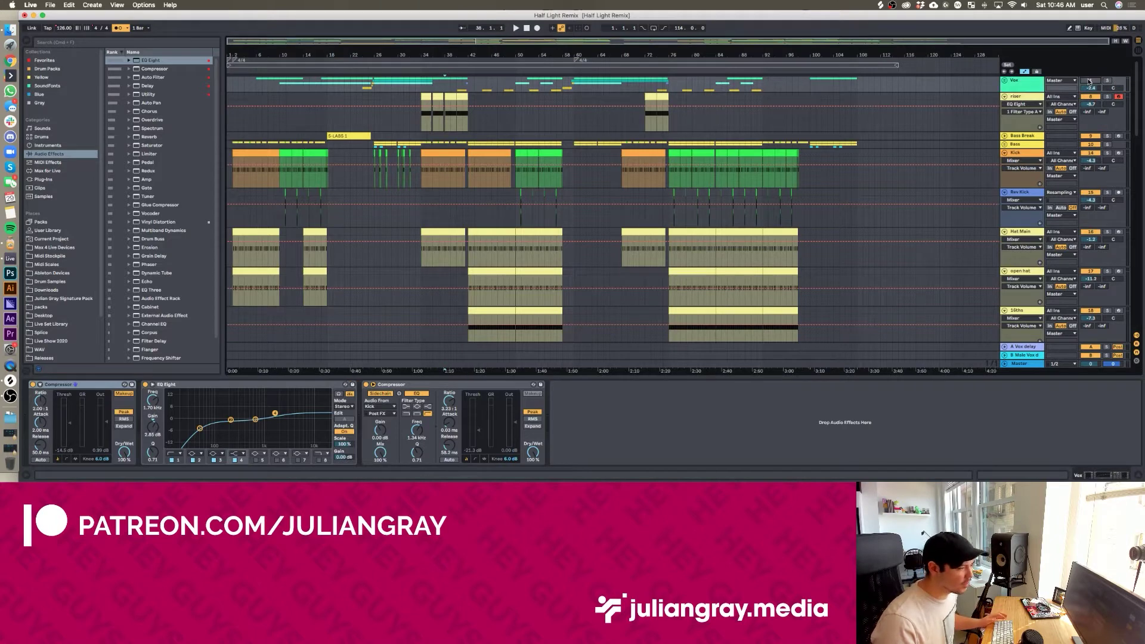
# Solo the Lead track, play its first clip from bar 2, and stop playback
pyautogui.scroll(-5, 702, 140)
pyautogui.scroll(-10, 702, 140)
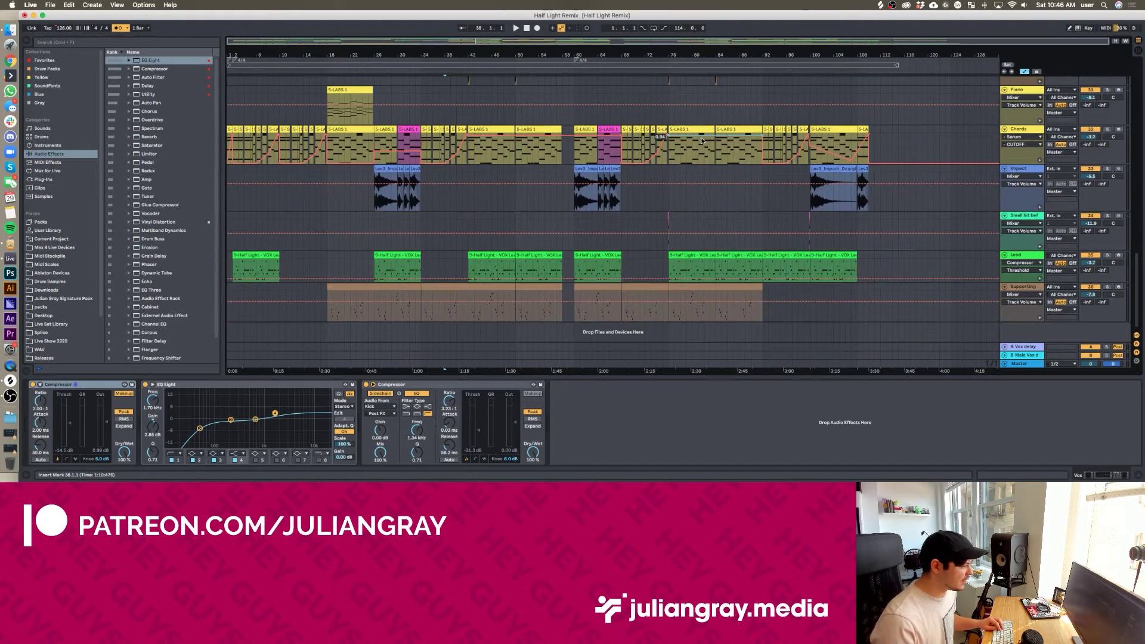
pyautogui.click(1031, 257)
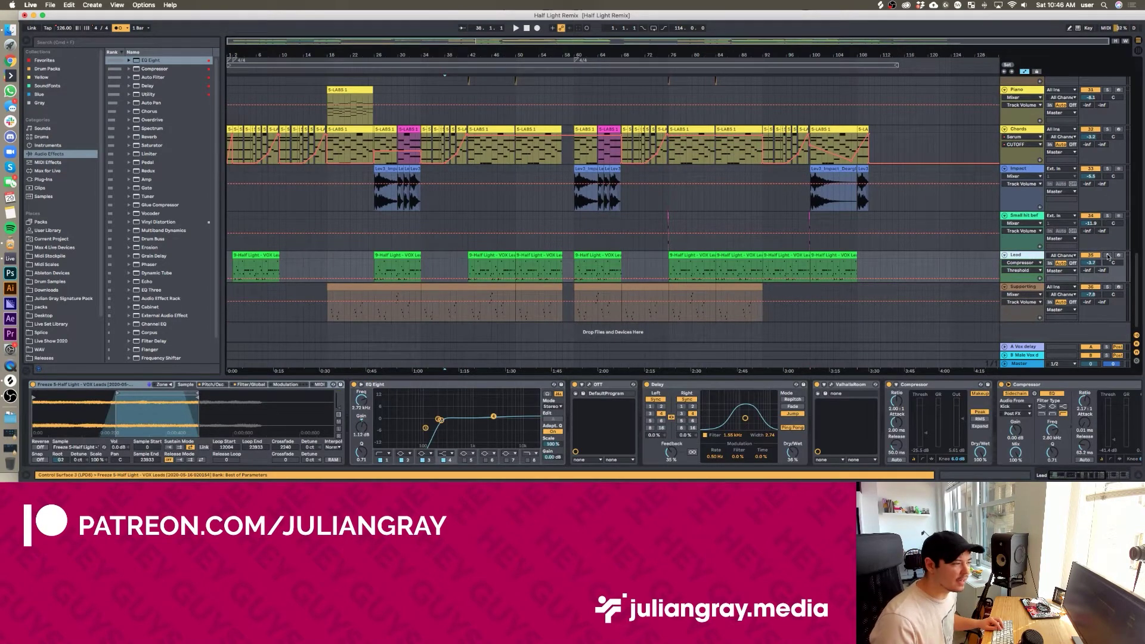
pyautogui.click(1107, 255)
pyautogui.click(239, 275)
pyautogui.press('space')
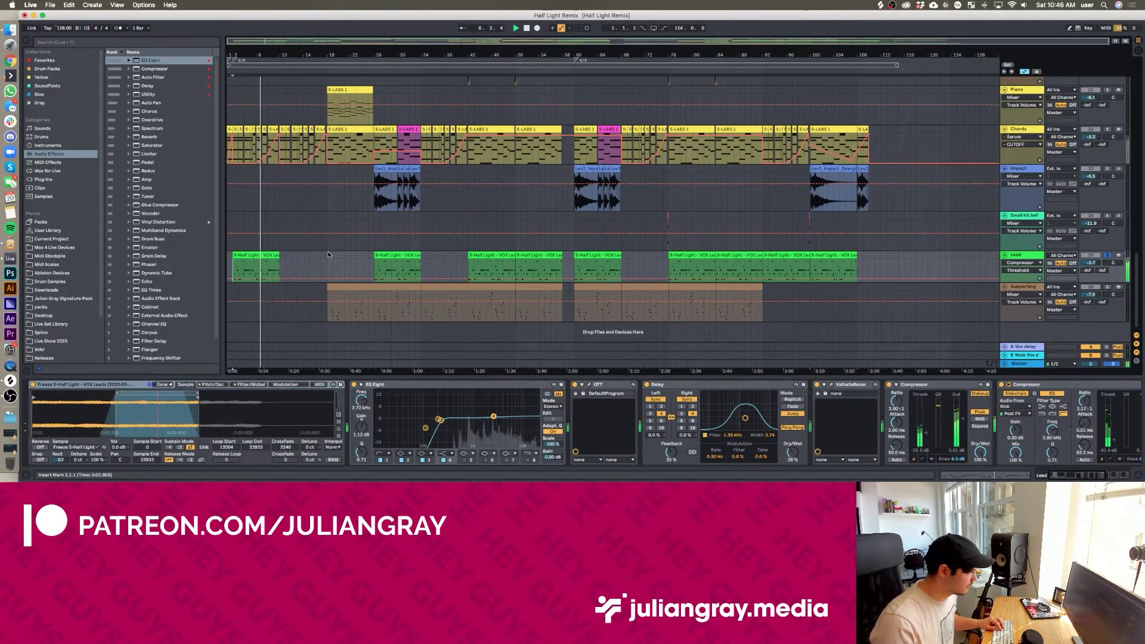
pyautogui.click(375, 267)
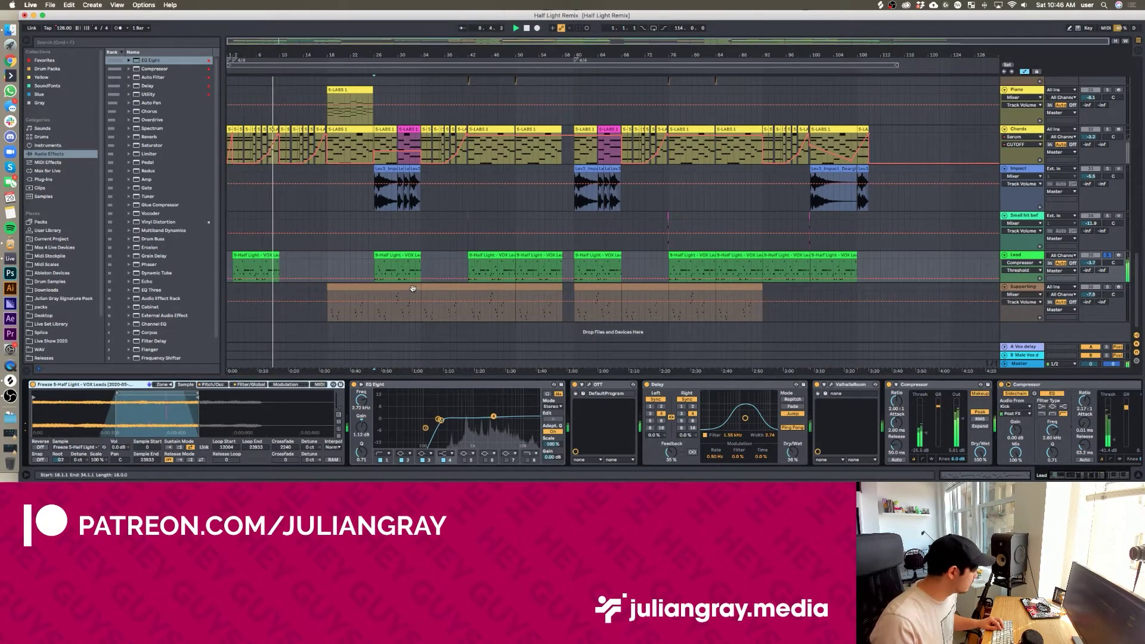
pyautogui.press('space')
# Zoom the arrangement to roughly the first 30 bars, expand the Vox group and examine the vocal clips
pyautogui.click(256, 267)
pyautogui.moveTo(242, 55); pyautogui.dragTo(241, 113)
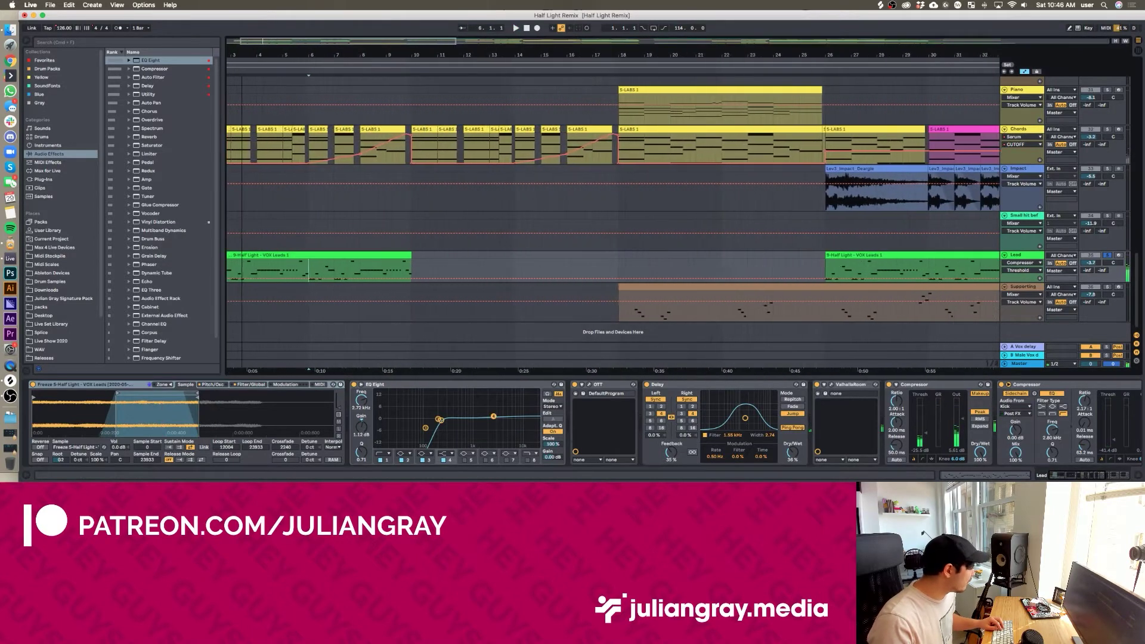
pyautogui.hscroll(-3, 312, 239)
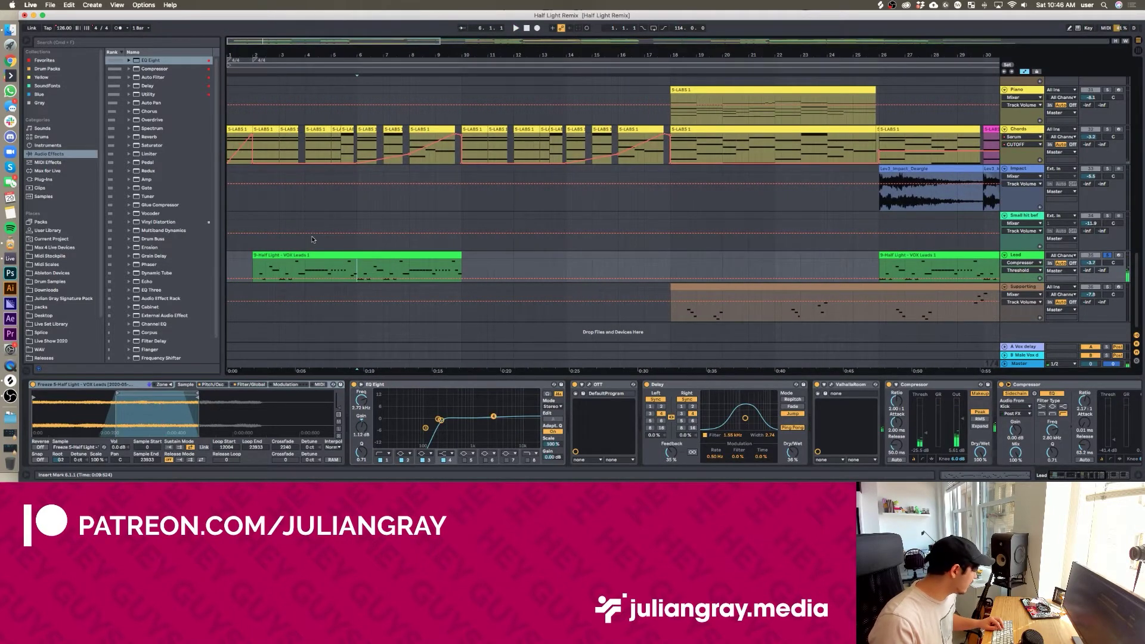
pyautogui.scroll(15, 312, 239)
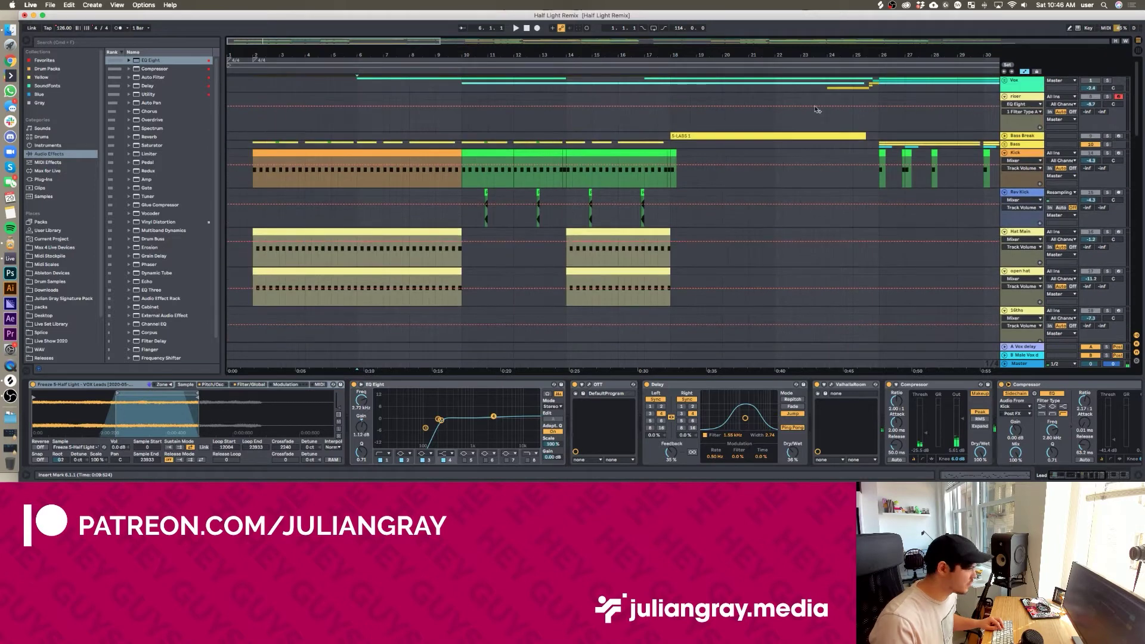
pyautogui.click(1004, 81)
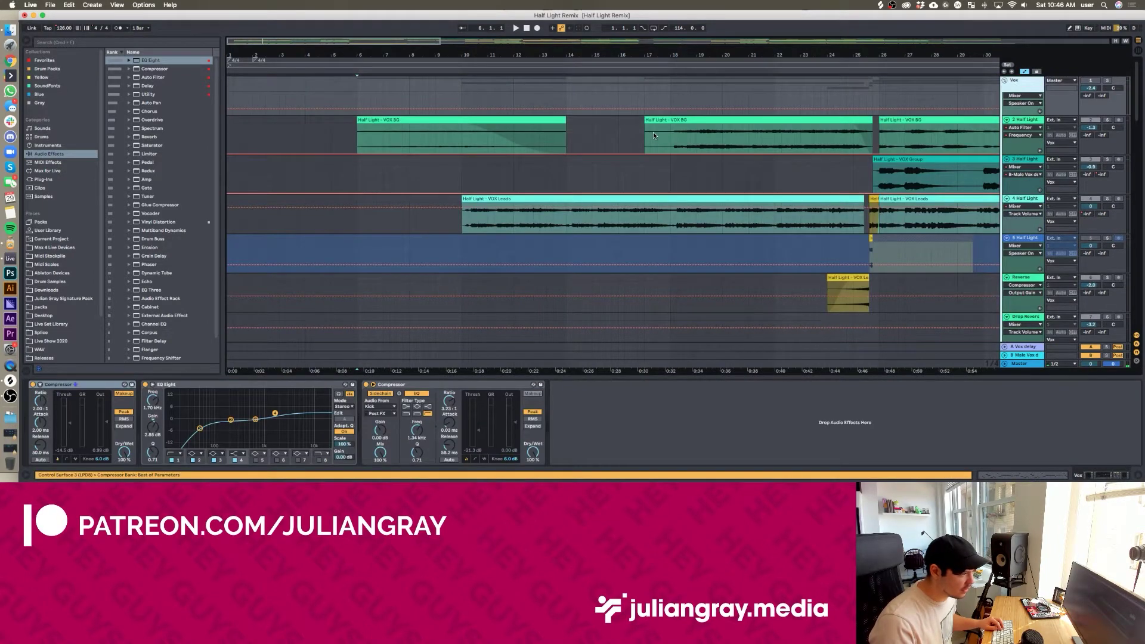
pyautogui.scroll(-5, 653, 134)
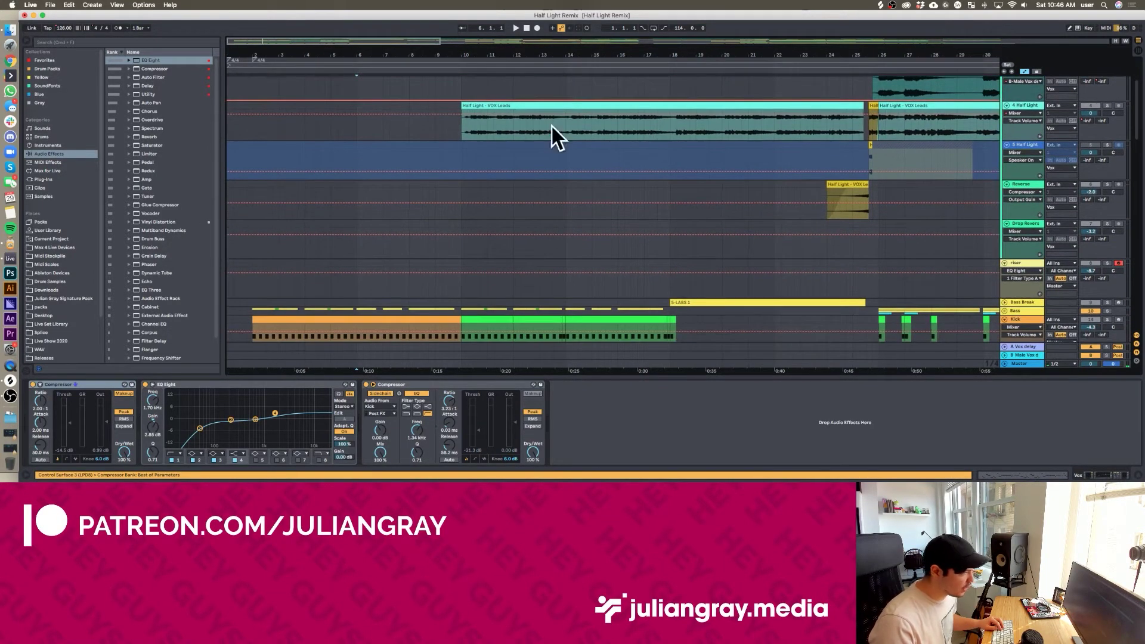
pyautogui.scroll(-10, 506, 135)
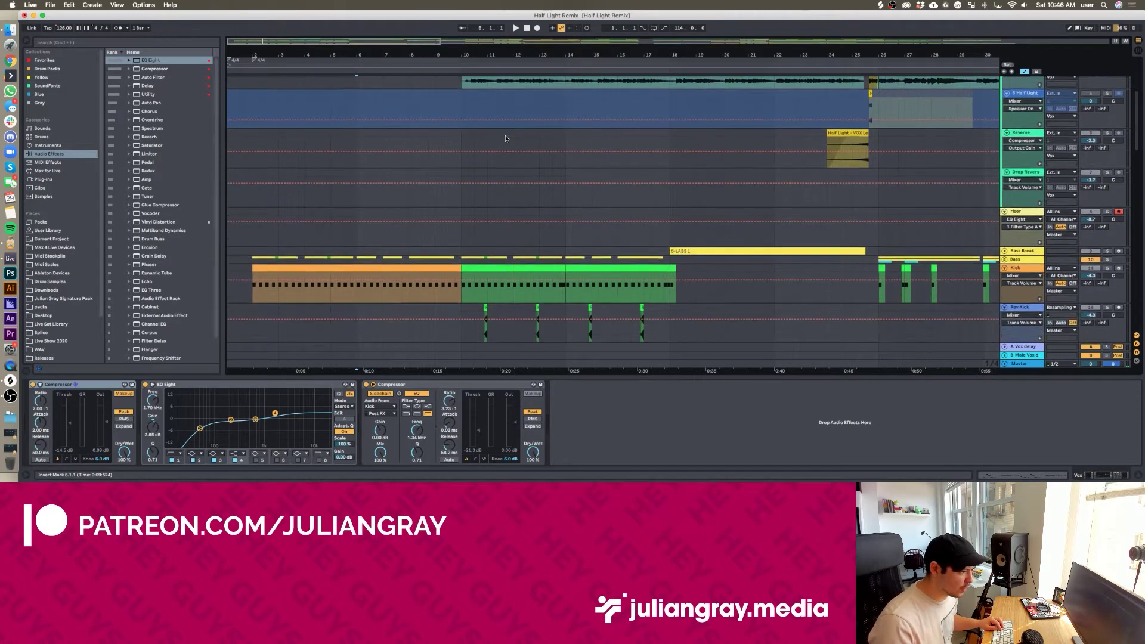
pyautogui.scroll(12, 506, 138)
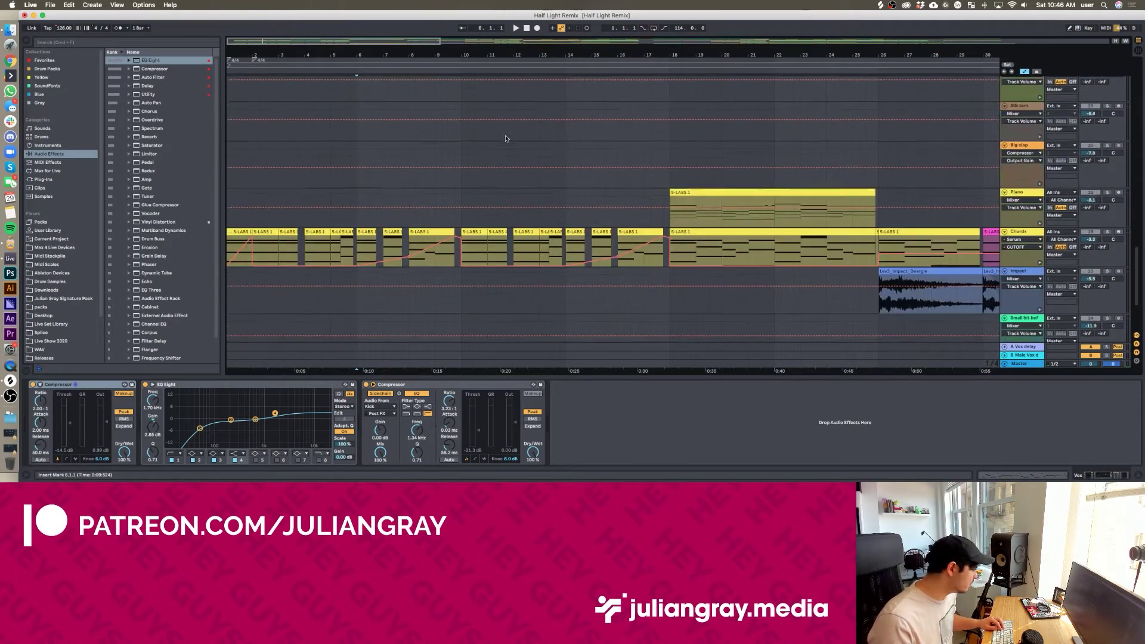
# Show the Lead track's device chain and collapse its vocal sampler device
pyautogui.click(1030, 254)
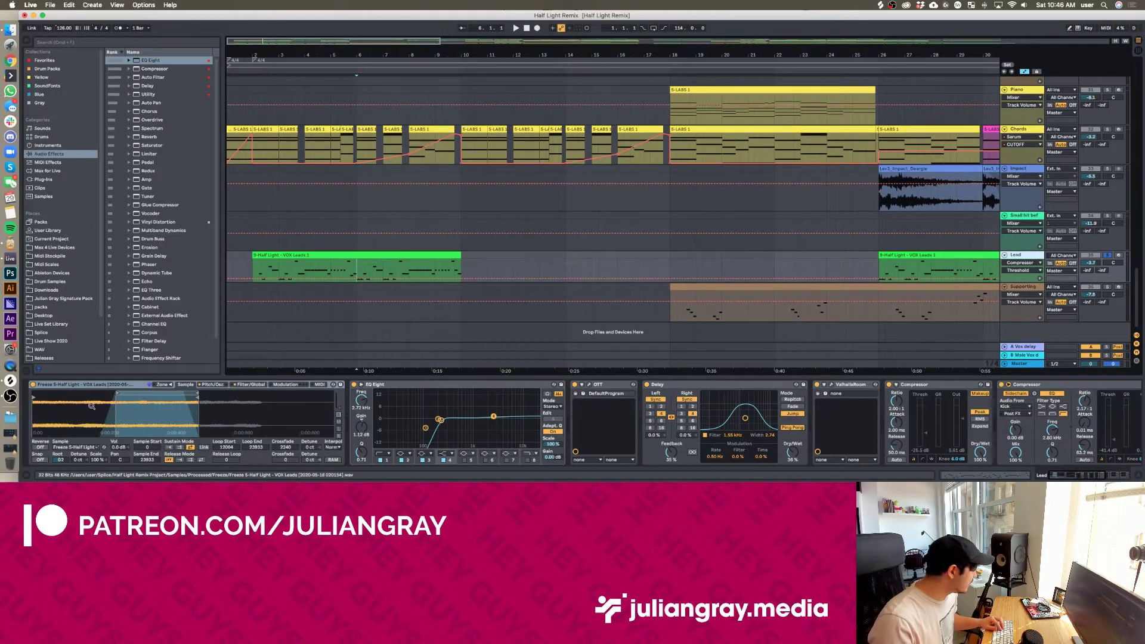
pyautogui.doubleClick(92, 384)
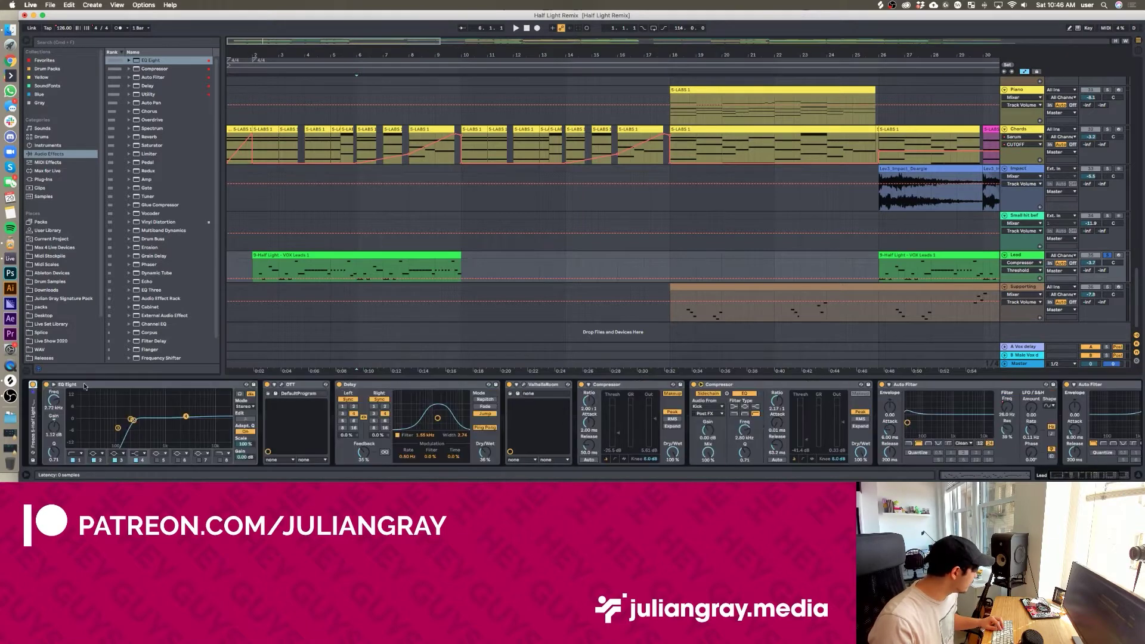
# Expand the Lead track's vocal sampler and examine the sample waveform and its playback zone
pyautogui.doubleClick(87, 384)
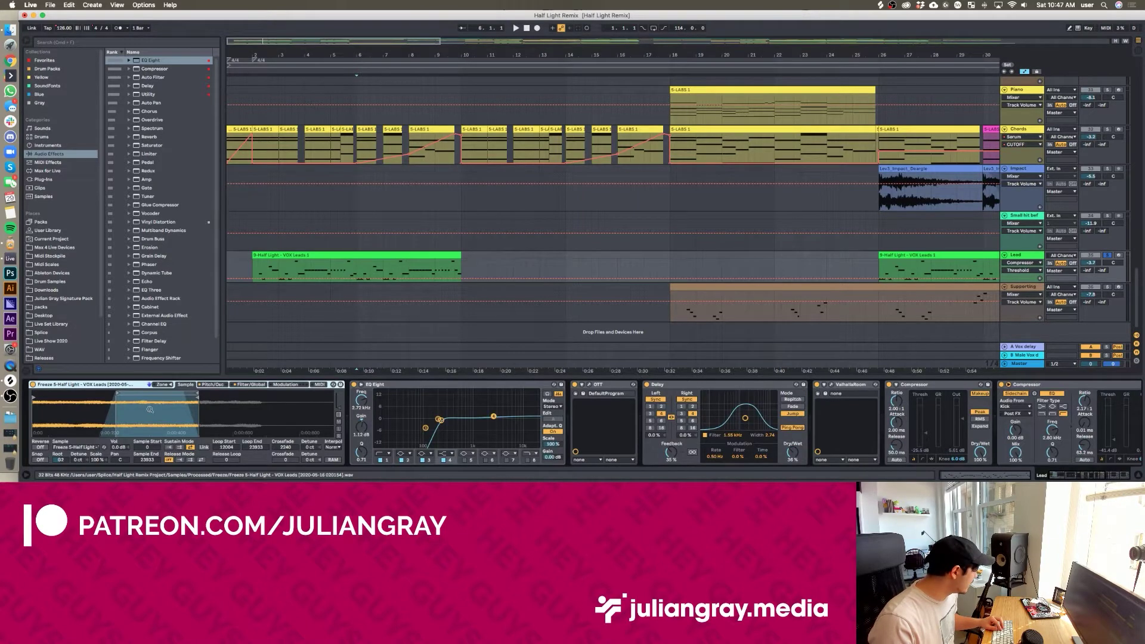
pyautogui.click(277, 256)
pyautogui.moveTo(138, 412)
pyautogui.mouseDown()
pyautogui.moveTo(141, 425)
pyautogui.moveTo(141, 411)
pyautogui.mouseUp()
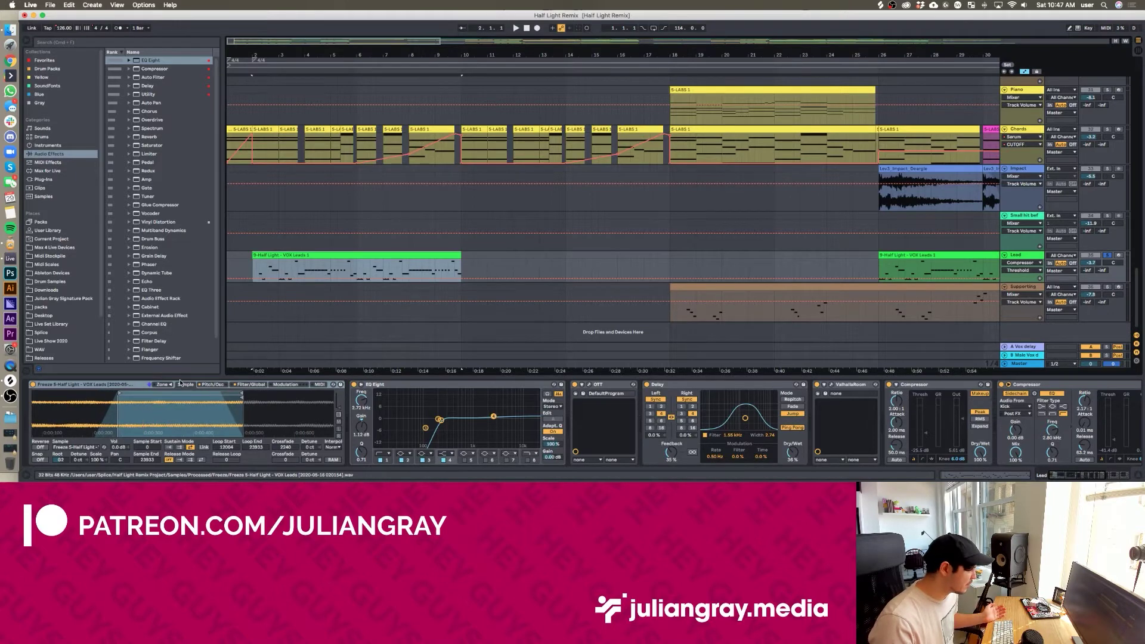
pyautogui.scroll(10, 417, 217)
pyautogui.scroll(-10, 417, 217)
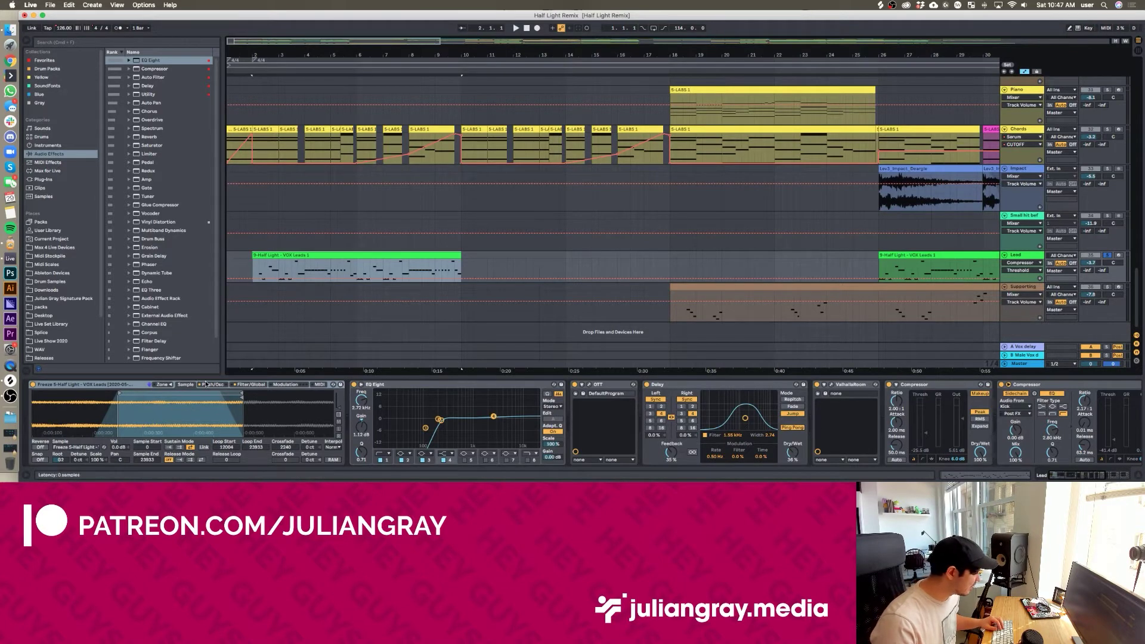
# Open the first Lead clip's MIDI notes and enlarge the note editor to show the full pitch range
pyautogui.doubleClick(297, 257)
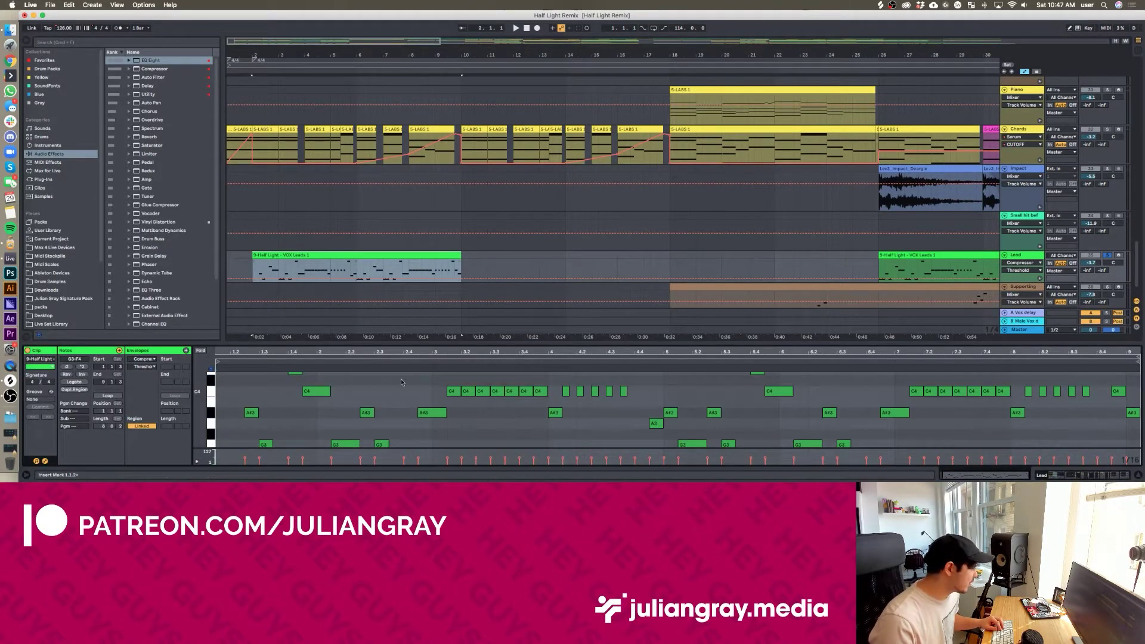
pyautogui.moveTo(429, 342); pyautogui.dragTo(430, 257)
pyautogui.scroll(3, 441, 333)
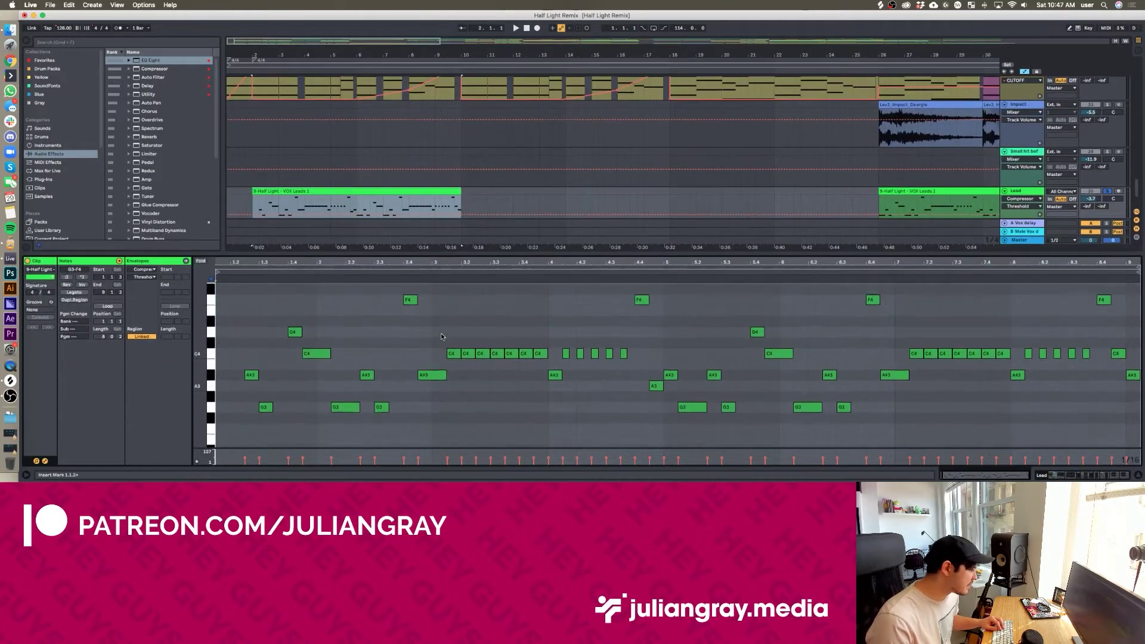
# Play the Lead clip from just before the first F4 note, stop, and examine the gap after the preceding G3 note
pyautogui.click(411, 343)
pyautogui.click(403, 348)
pyautogui.click(389, 364)
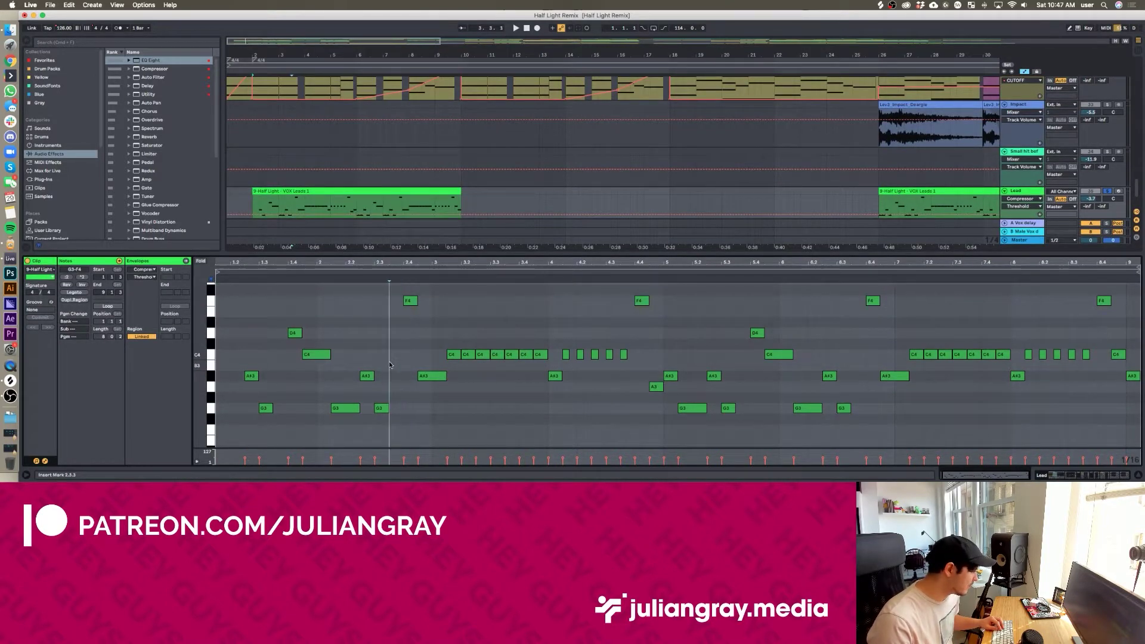
pyautogui.press('space')
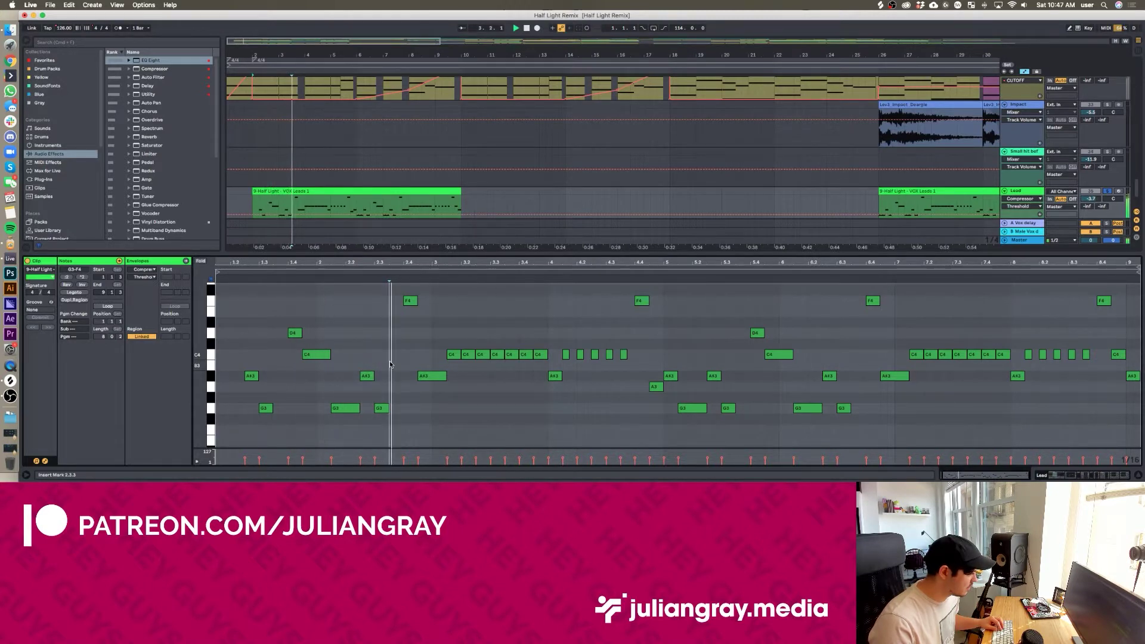
pyautogui.moveTo(389, 361); pyautogui.dragTo(398, 405)
pyautogui.click(400, 405)
pyautogui.click(387, 409)
pyautogui.click(400, 410)
pyautogui.click(402, 409)
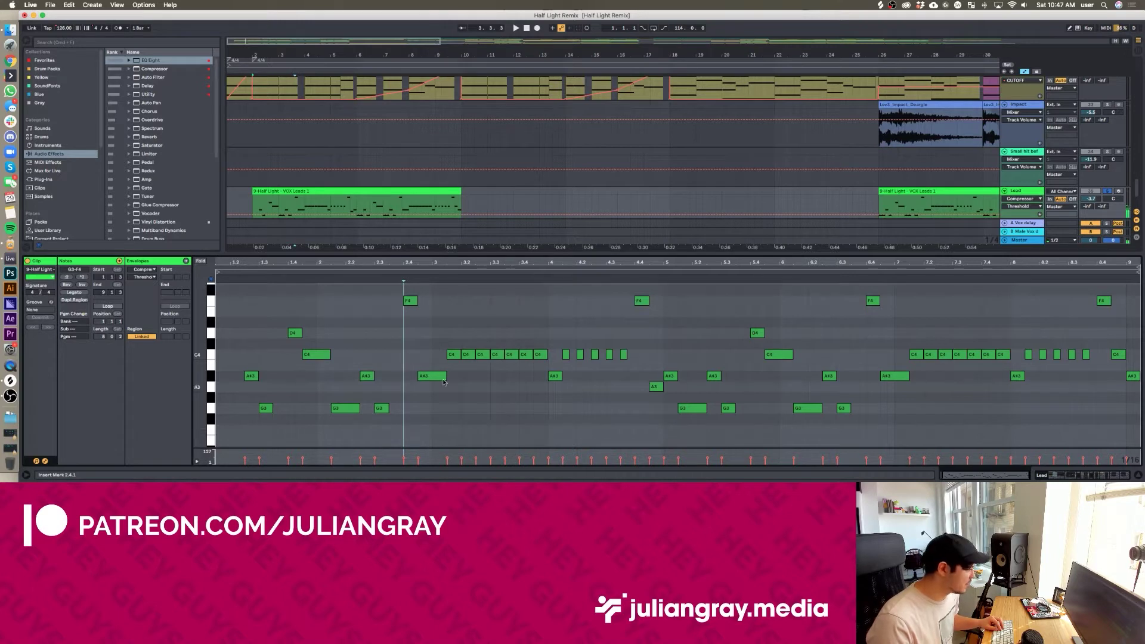
# Play the Lead clip from the first run of repeated C4 notes and stop playback
pyautogui.moveTo(402, 367); pyautogui.dragTo(396, 367)
pyautogui.click(396, 368)
pyautogui.moveTo(455, 334); pyautogui.dragTo(558, 338)
pyautogui.click(548, 338)
pyautogui.click(441, 334)
pyautogui.click(447, 333)
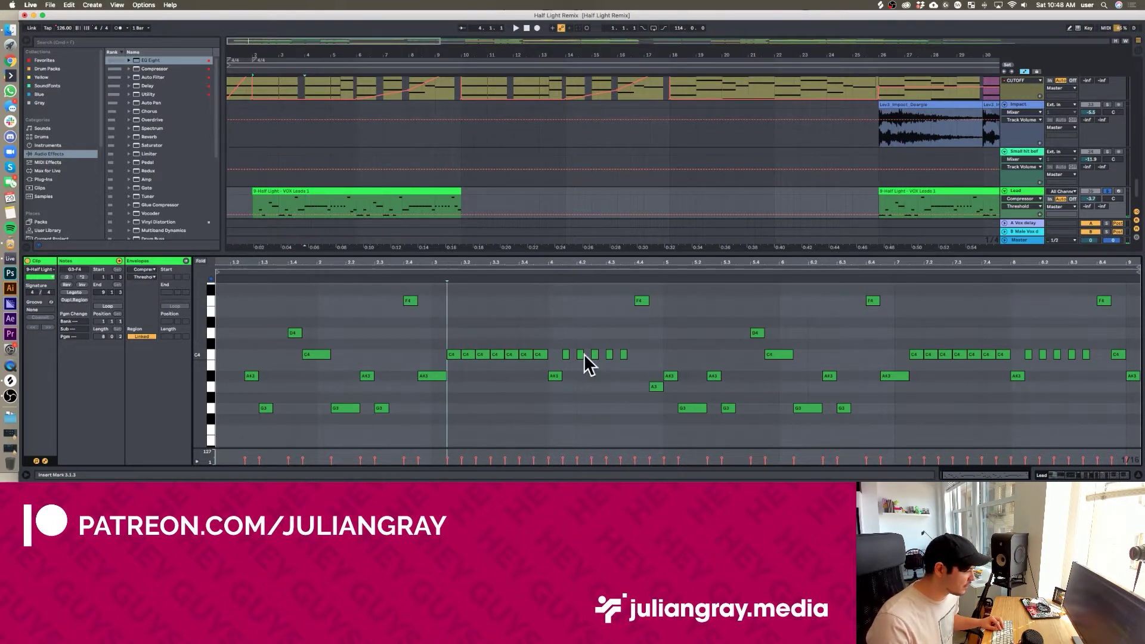
pyautogui.press('space')
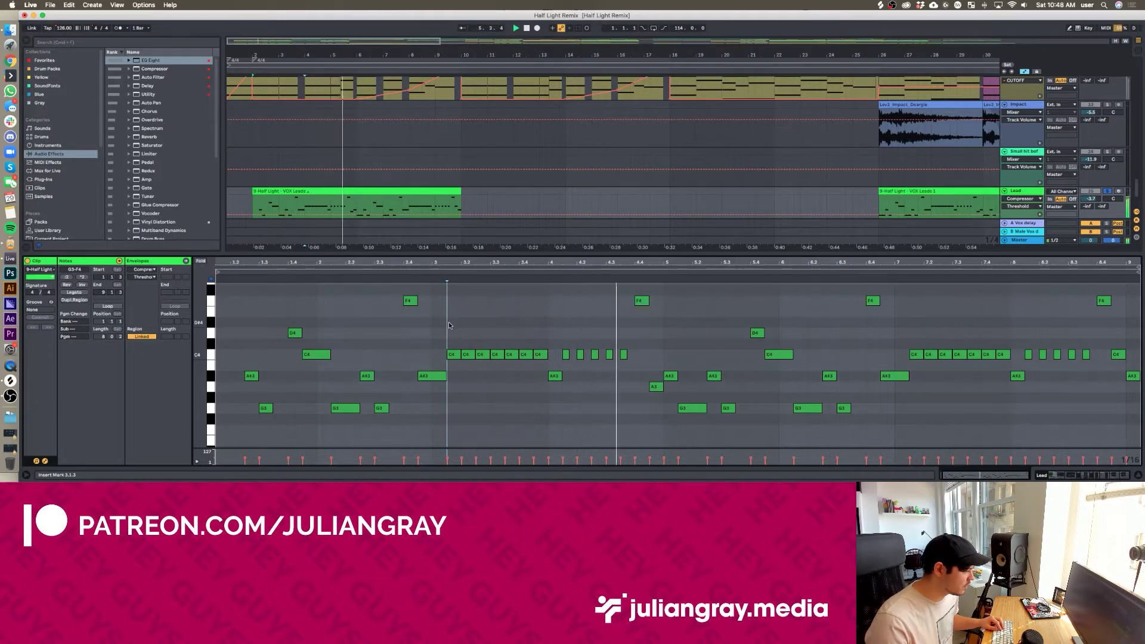
pyautogui.press('space')
# Compare the five short C4 notes with the run of longer C4 notes before them
pyautogui.moveTo(565, 334); pyautogui.dragTo(625, 341)
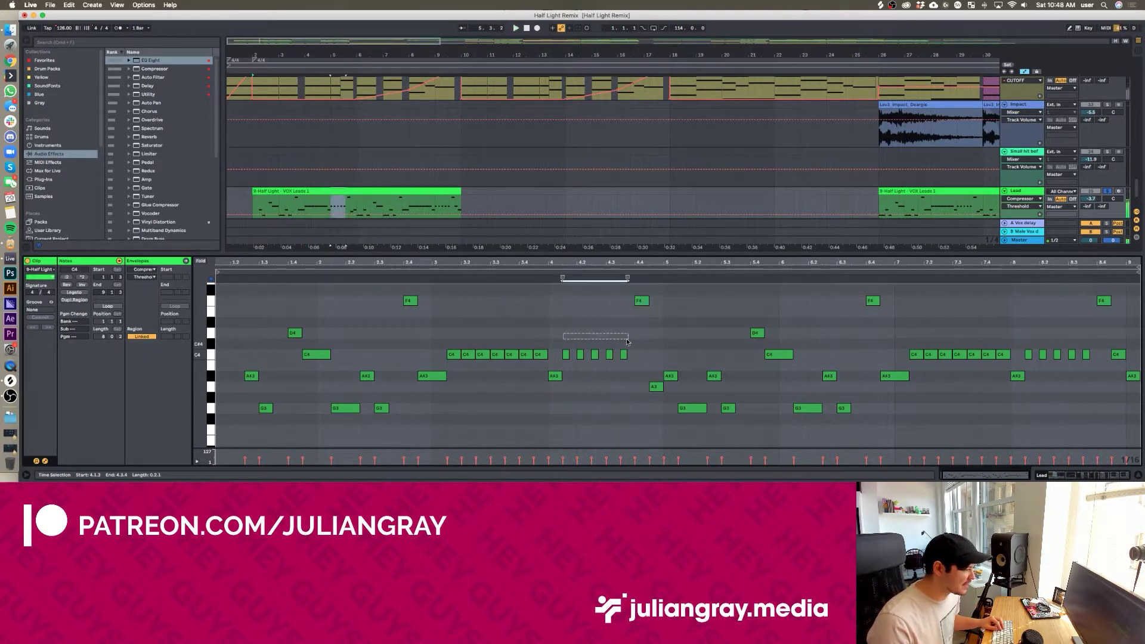
pyautogui.click(556, 331)
pyautogui.moveTo(555, 331); pyautogui.dragTo(442, 333)
pyautogui.click(448, 330)
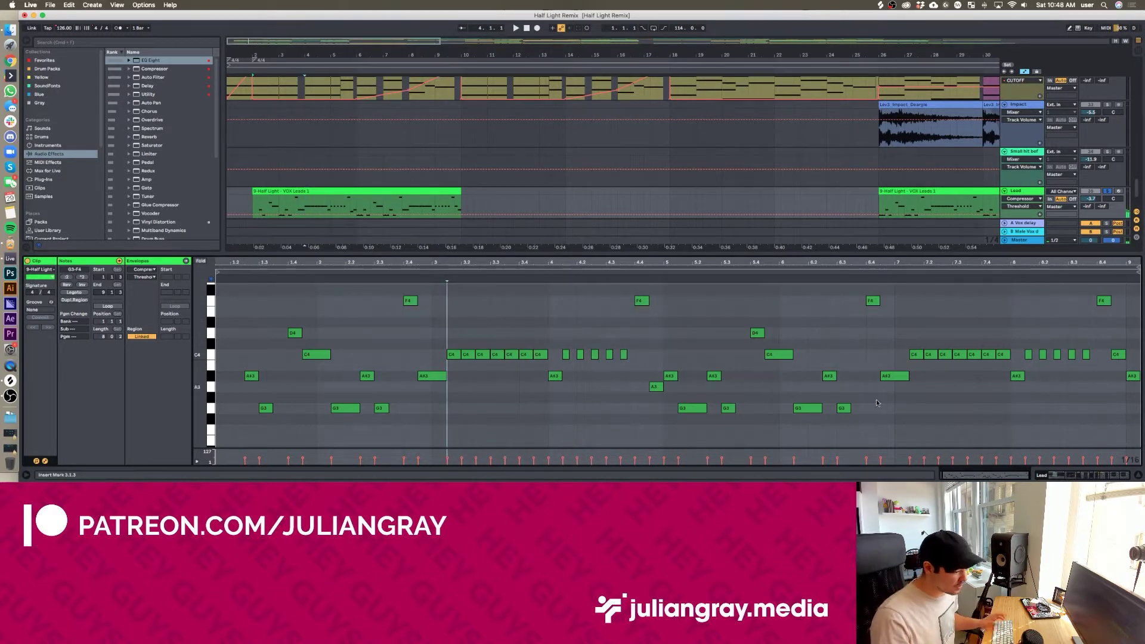
# Check the Lead device chain against the clip's notes, marking the gap before the second F4 note
pyautogui.hotkey('shift', 'Tab')
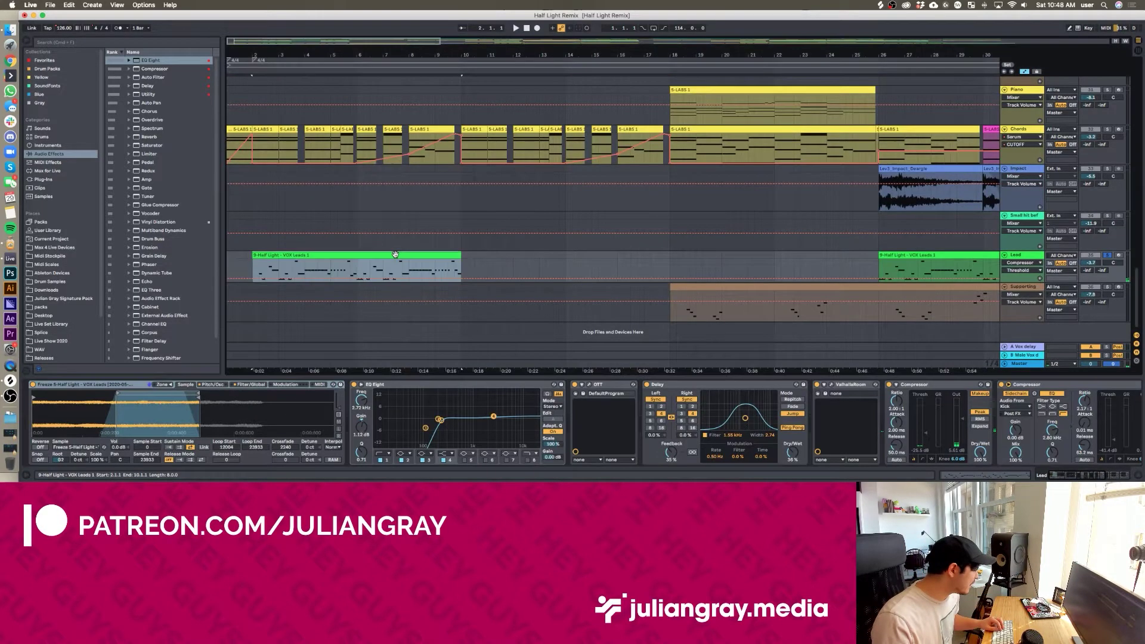
pyautogui.hotkey('shift', 'Tab')
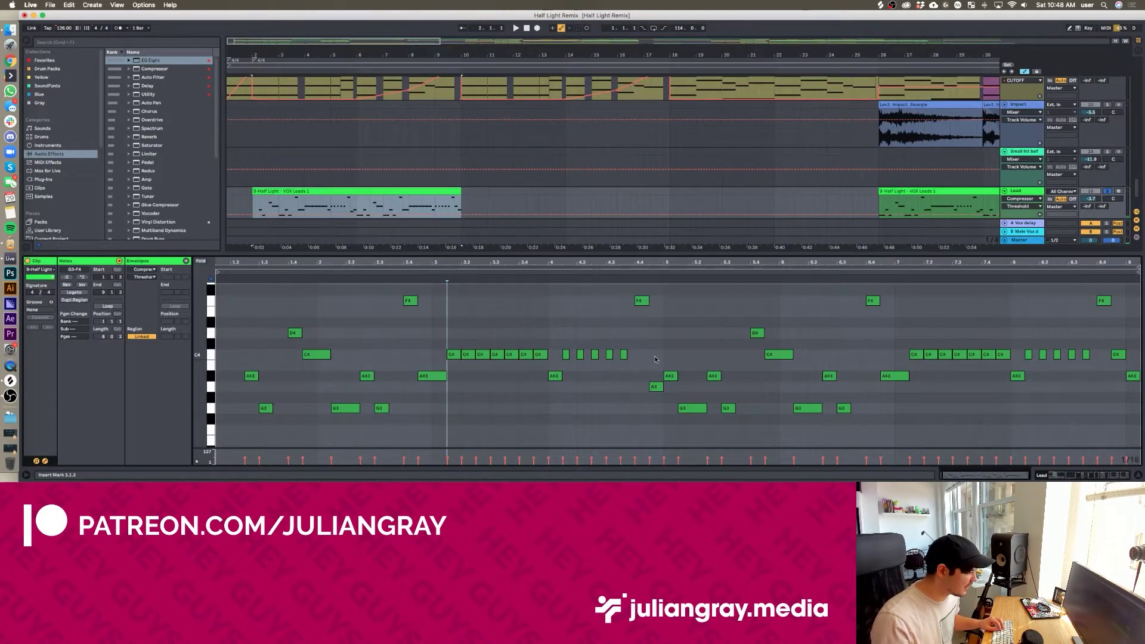
pyautogui.click(633, 354)
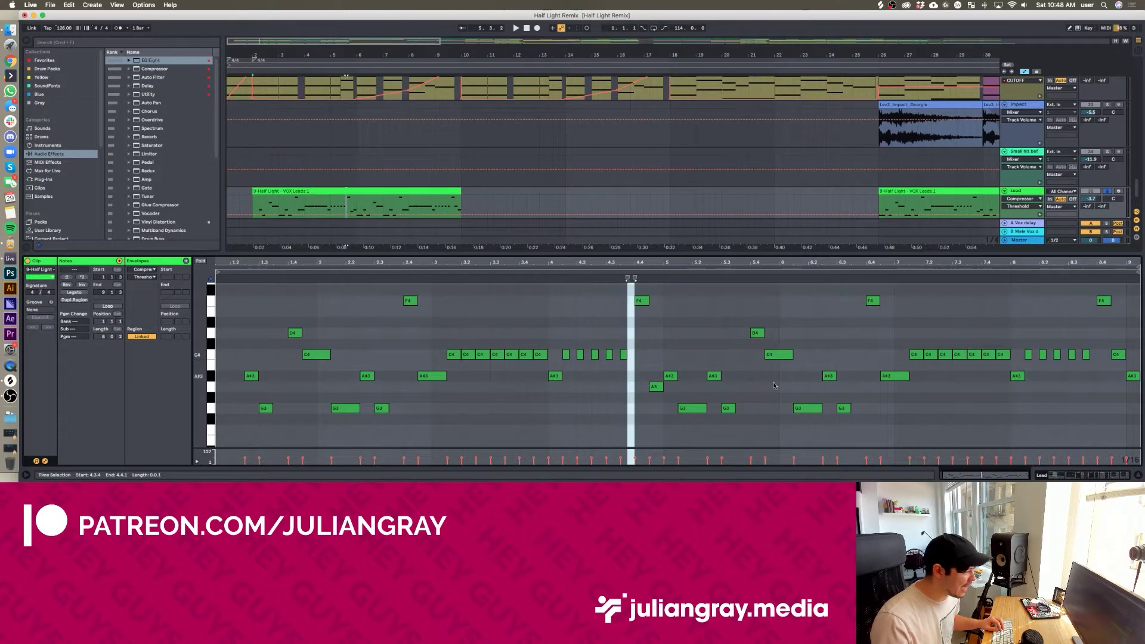
pyautogui.hotkey('shift', 'Tab')
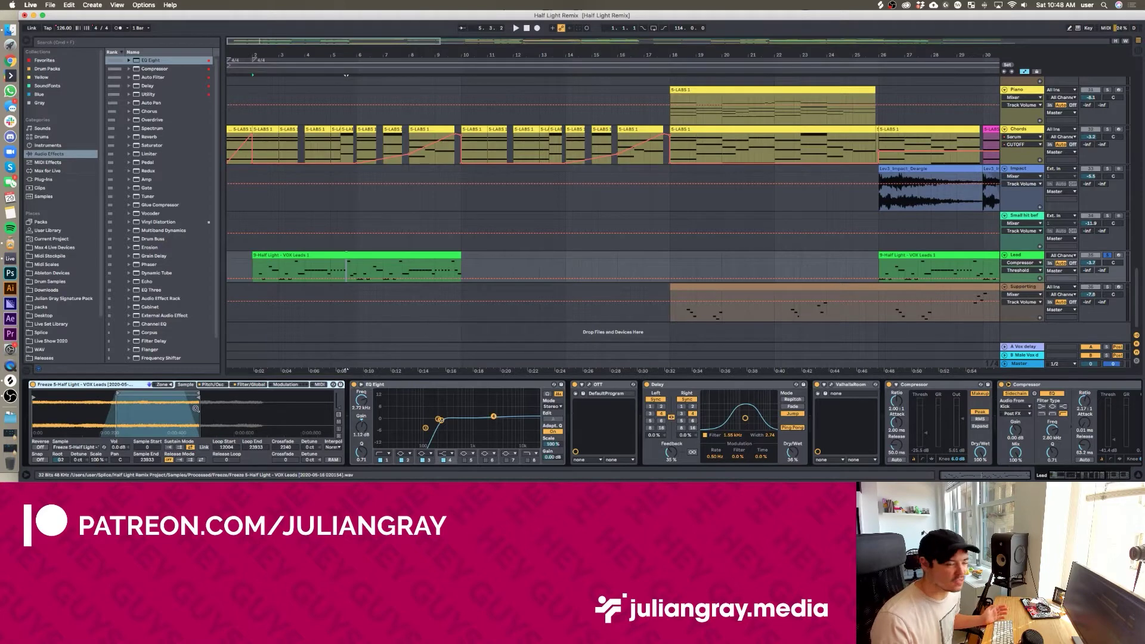
pyautogui.click(346, 270)
pyautogui.click(329, 271)
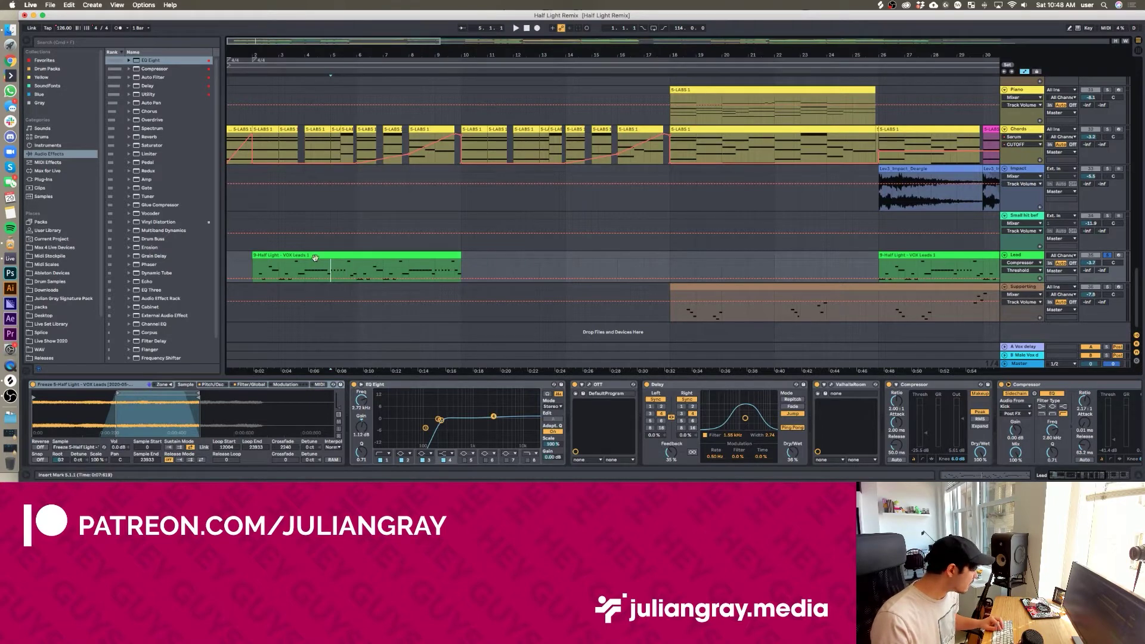
# Reopen the first Lead clip's notes and examine the lengths and gaps of the first short C4 notes
pyautogui.doubleClick(315, 255)
pyautogui.click(599, 336)
pyautogui.click(562, 339)
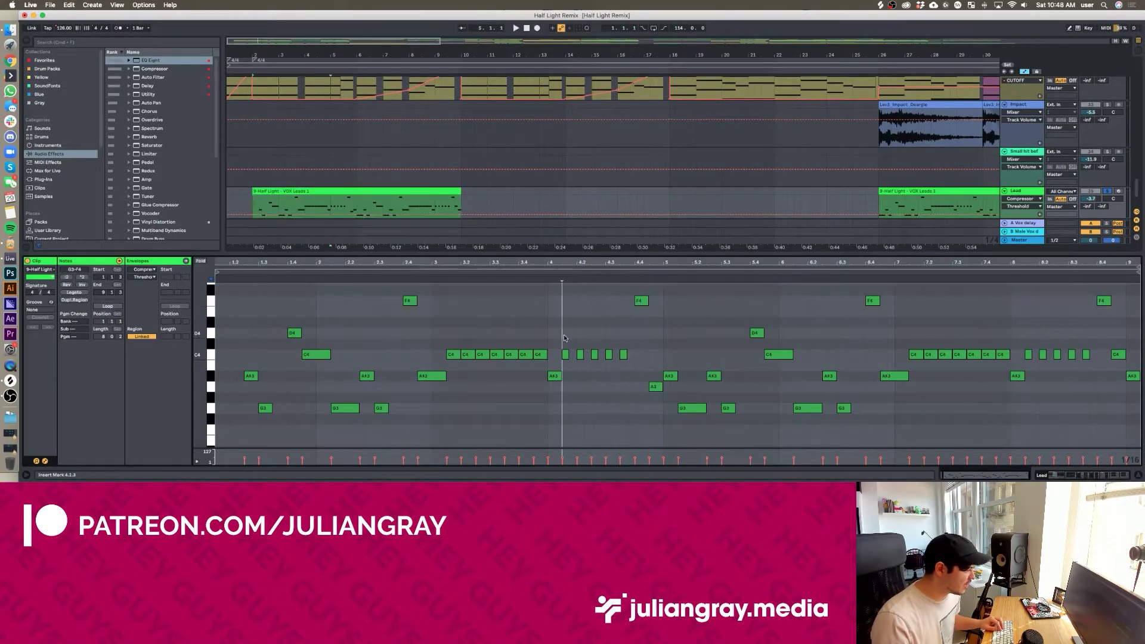
pyautogui.click(568, 338)
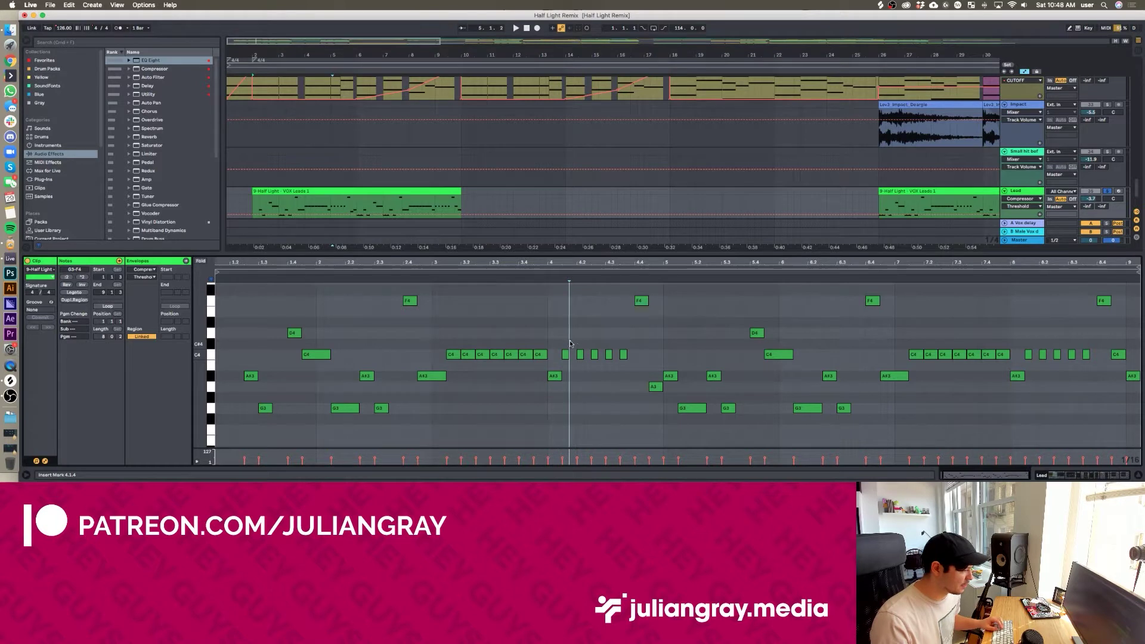
pyautogui.moveTo(570, 340); pyautogui.dragTo(563, 338)
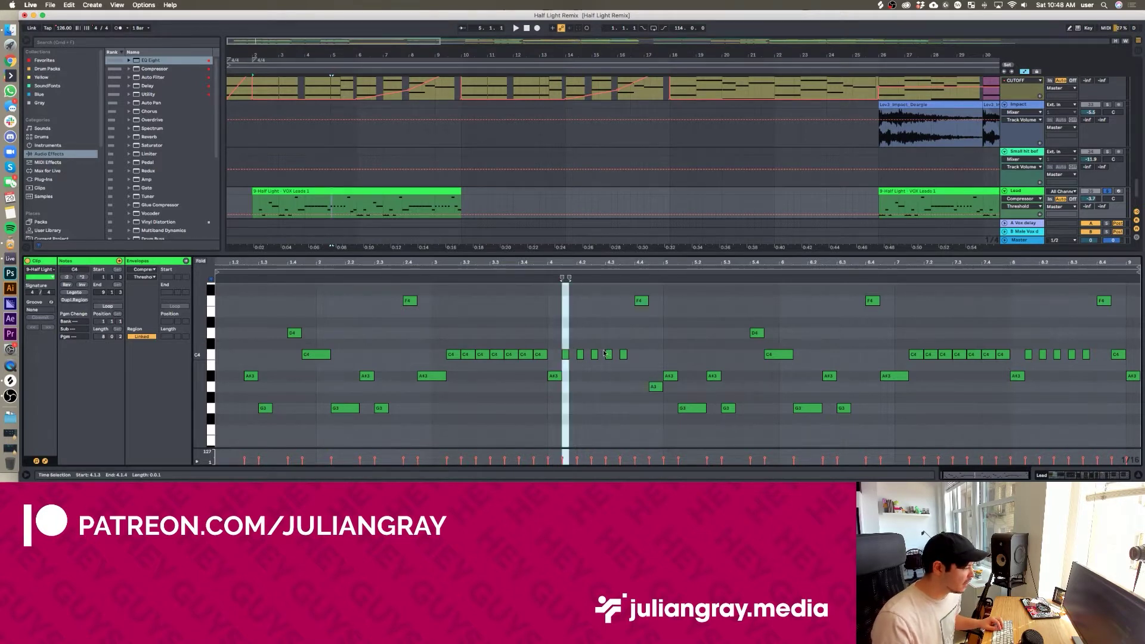
pyautogui.click(565, 338)
pyautogui.moveTo(566, 337); pyautogui.dragTo(589, 336)
pyautogui.click(586, 342)
pyautogui.click(569, 359)
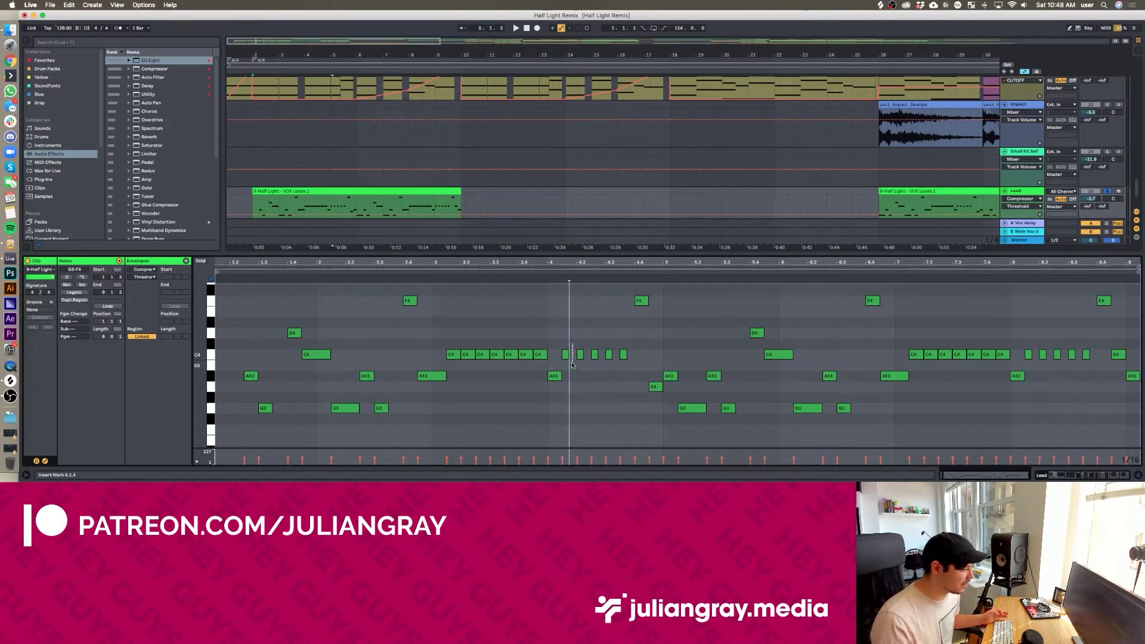
pyautogui.click(564, 342)
pyautogui.moveTo(563, 341)
pyautogui.mouseDown()
pyautogui.moveTo(578, 327)
pyautogui.moveTo(561, 340)
pyautogui.mouseUp()
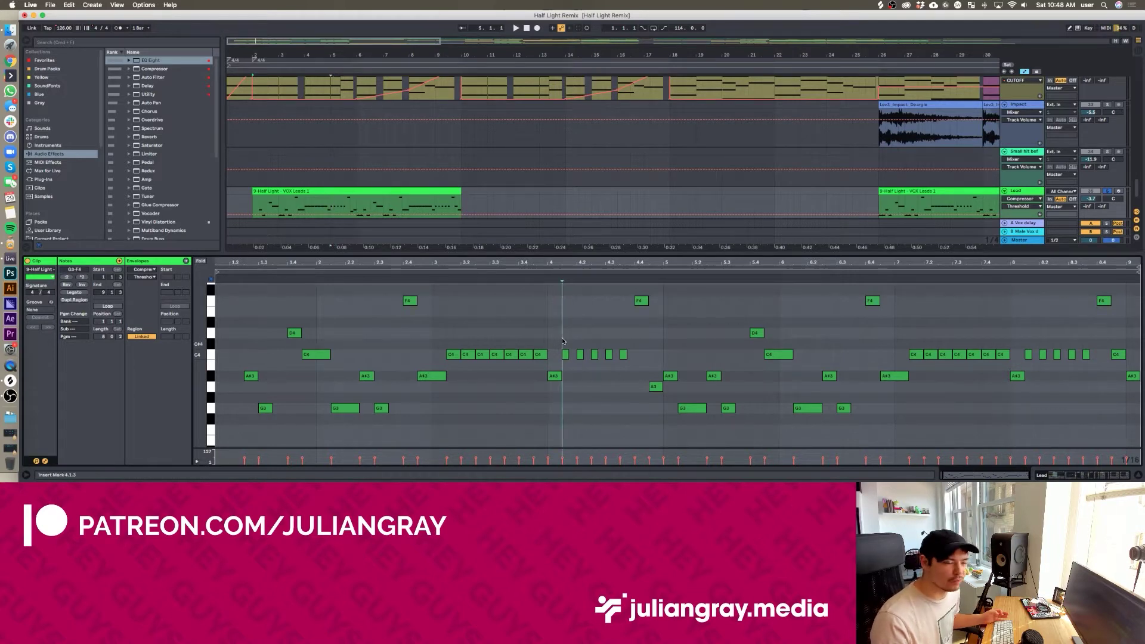
pyautogui.moveTo(564, 330); pyautogui.dragTo(576, 338)
# Compare the clip's short C4 notes with the Lead device chain, ending on the device chain
pyautogui.hotkey('shift', 'Tab')
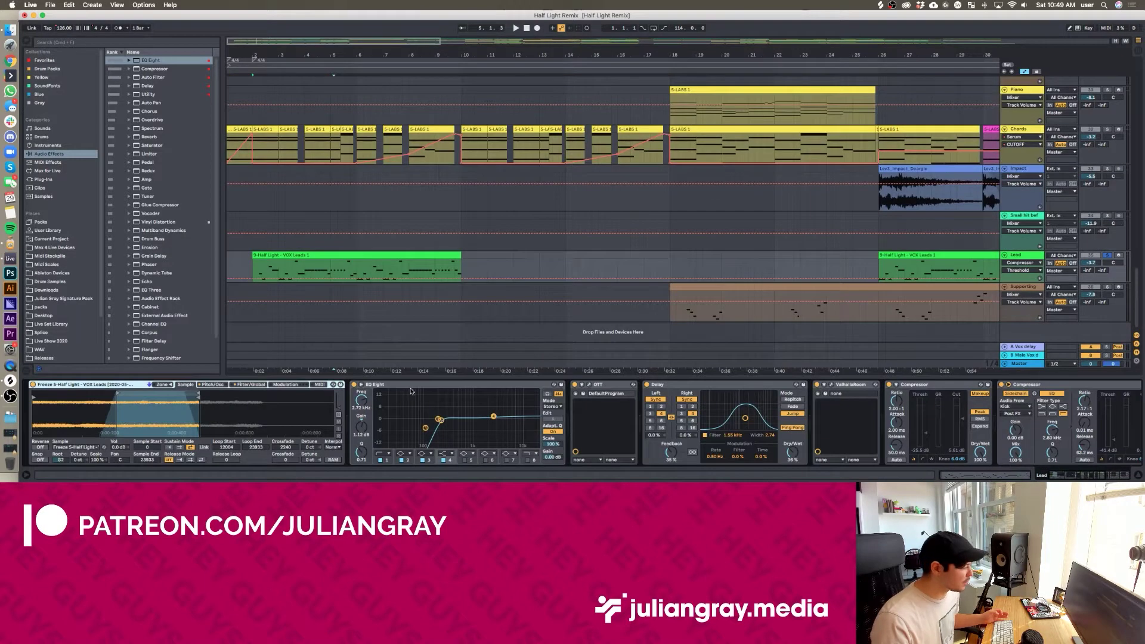
pyautogui.hotkey('shift', 'Tab')
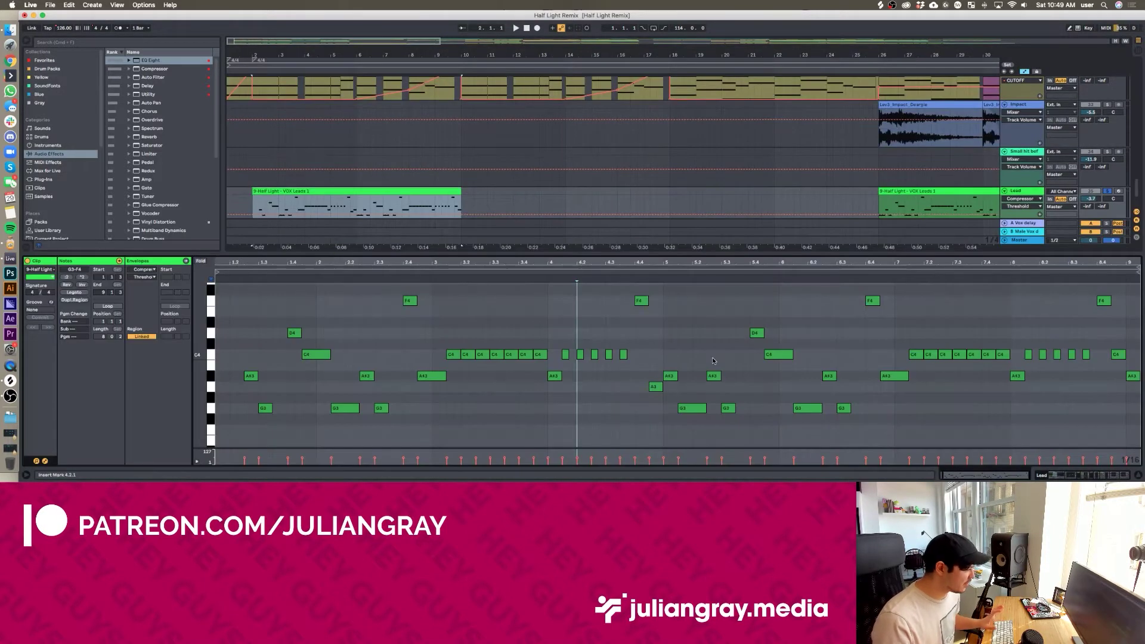
pyautogui.click(572, 357)
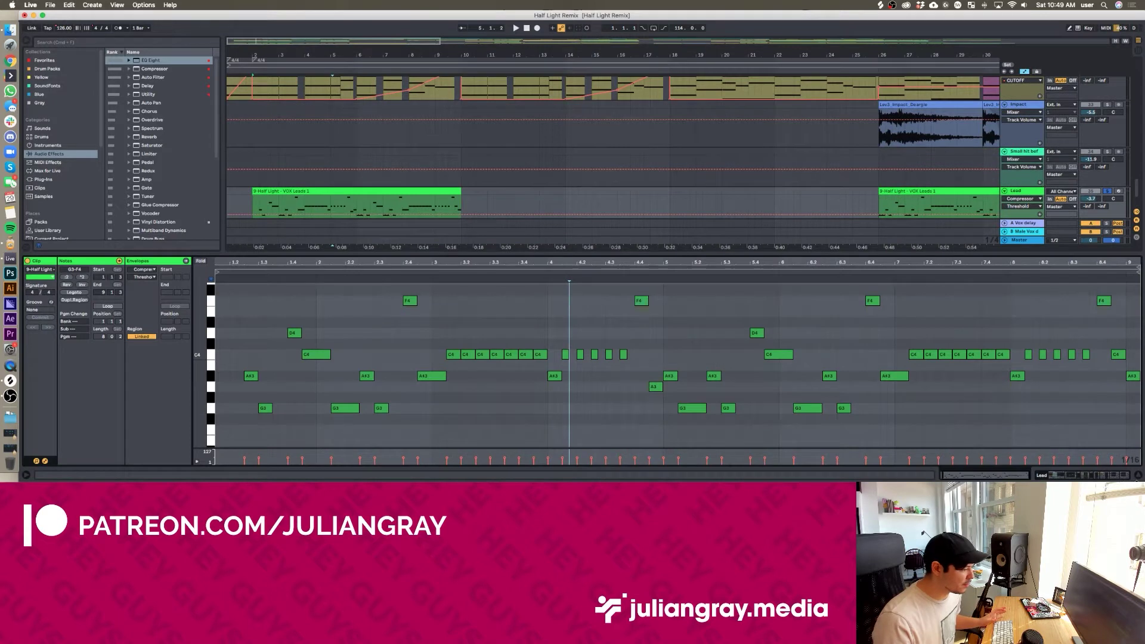
pyautogui.click(1106, 475)
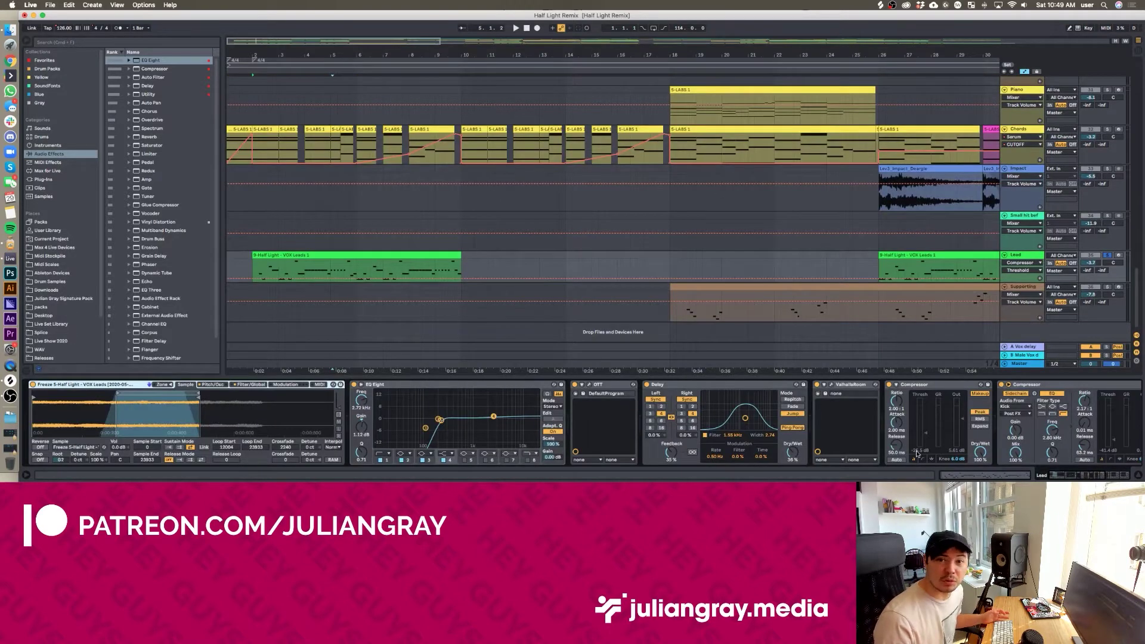
# Reopen the first Lead clip's notes and inspect its opening A#3 and G3 notes
pyautogui.doubleClick(310, 255)
pyautogui.click(304, 315)
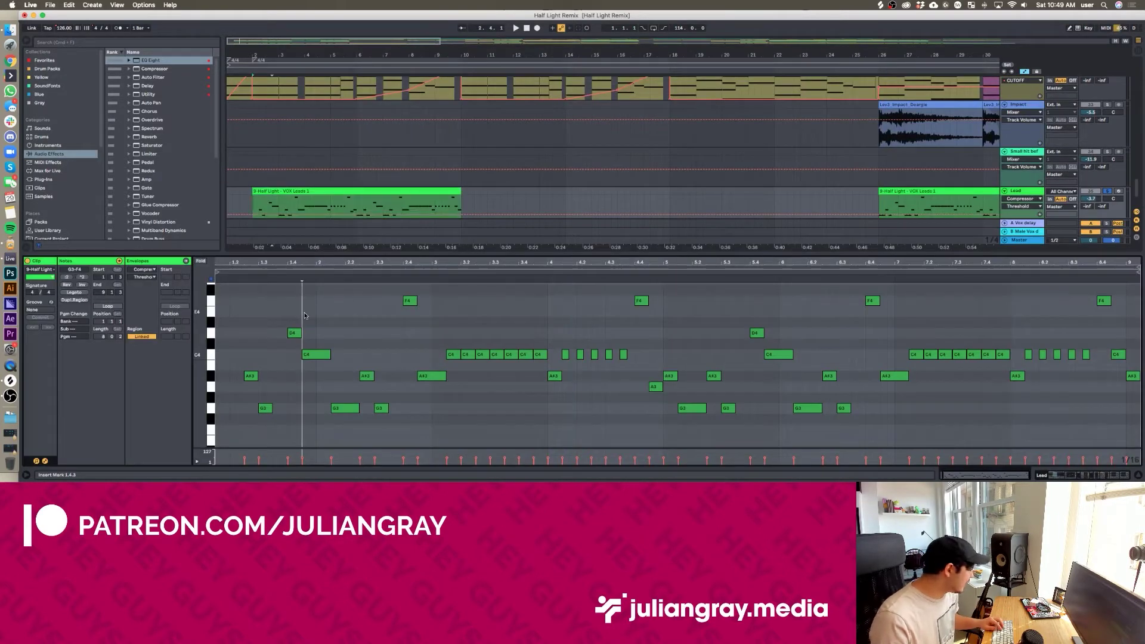
pyautogui.click(246, 322)
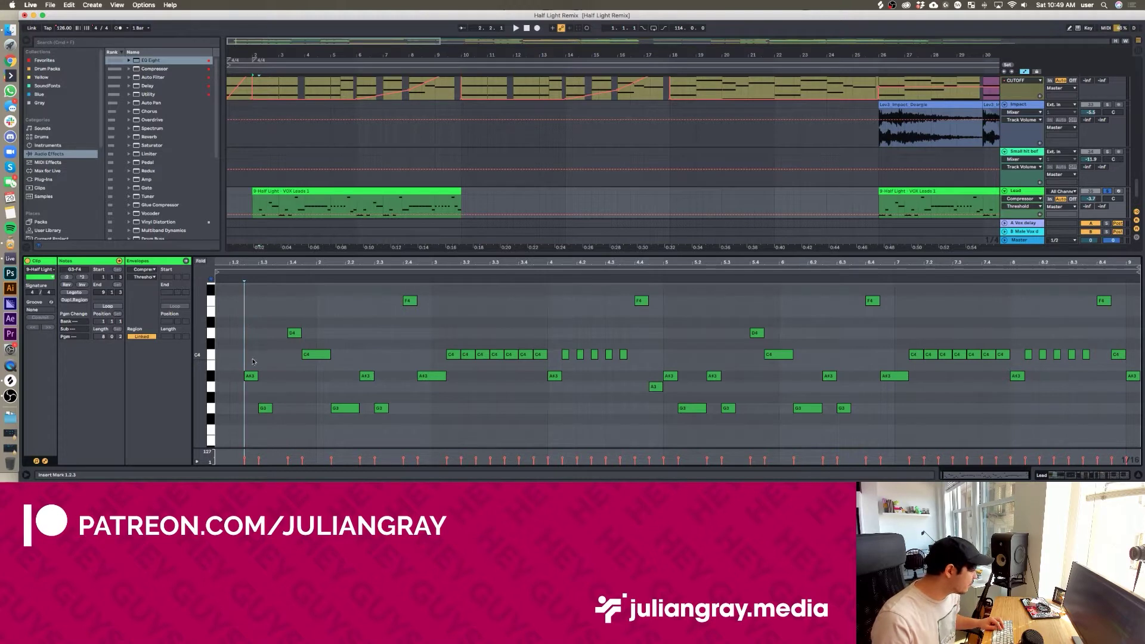
pyautogui.click(250, 376)
pyautogui.click(264, 407)
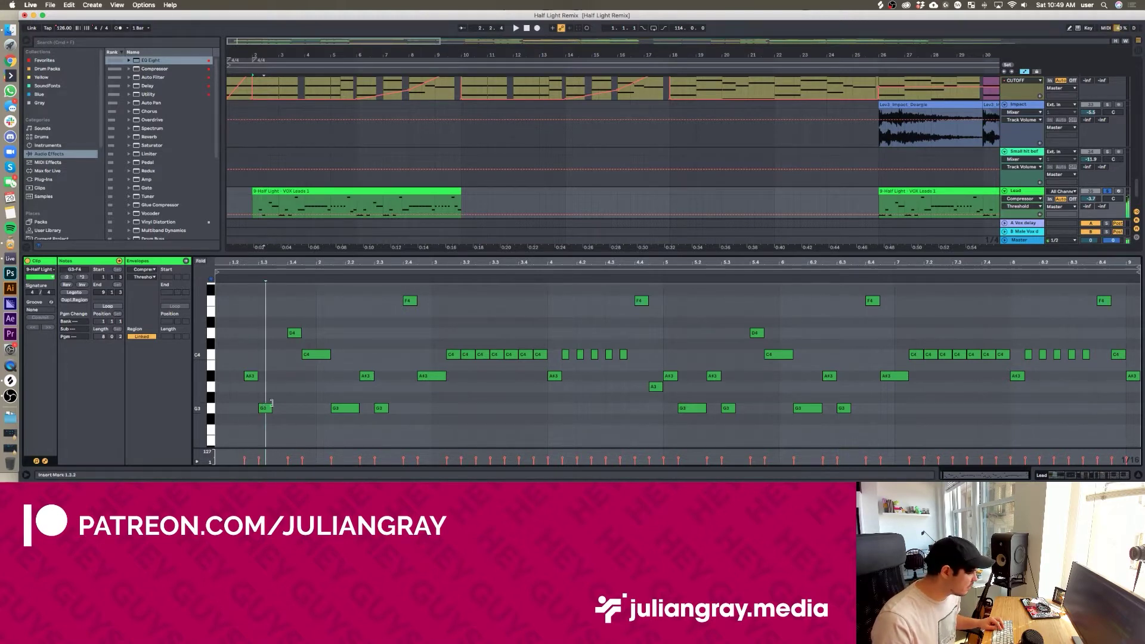
pyautogui.hotkey('alt', 'Right')
pyautogui.hotkey('alt', 'Right')
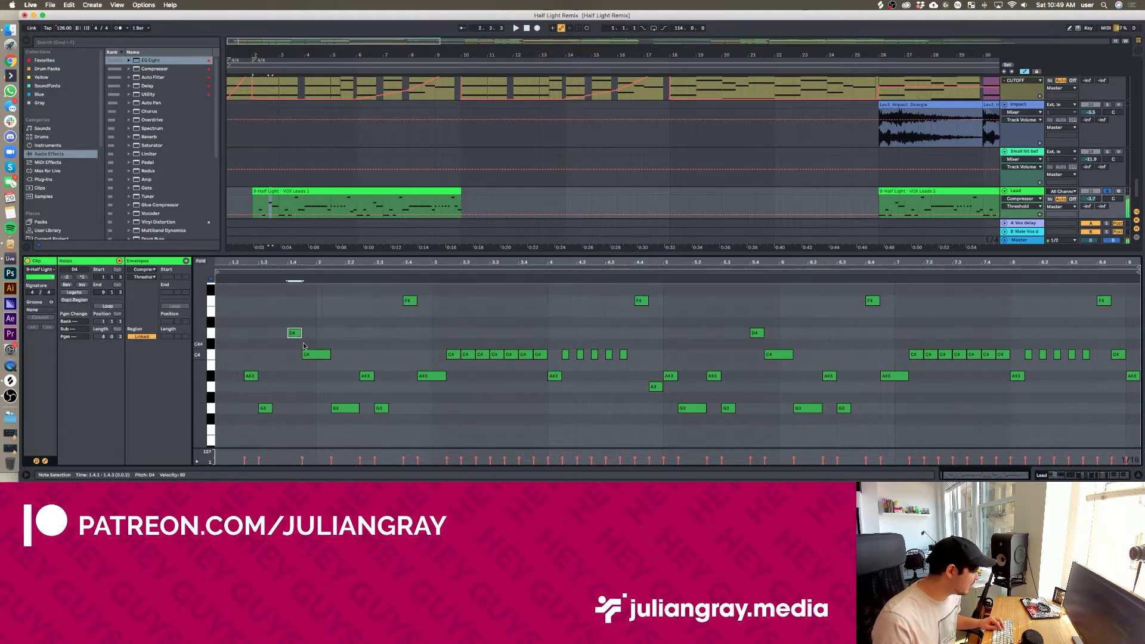
# Play the Lead clip's opening notes, stop, and place the insert marker at the first A#3 note
pyautogui.click(295, 374)
pyautogui.click(288, 376)
pyautogui.press('space')
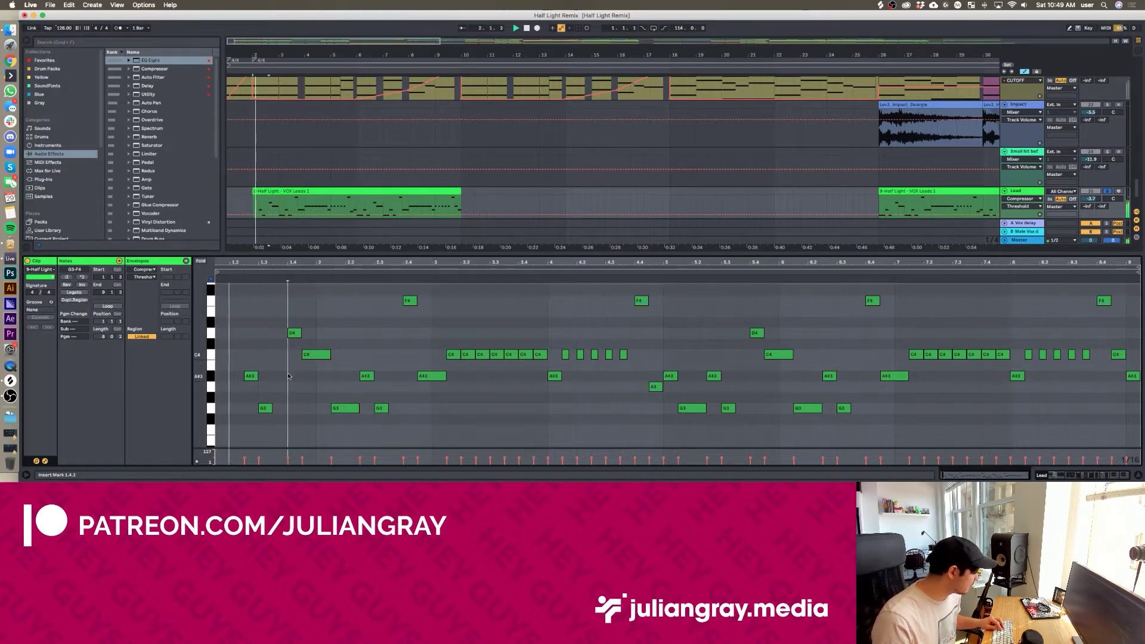
pyautogui.click(251, 349)
pyautogui.click(247, 350)
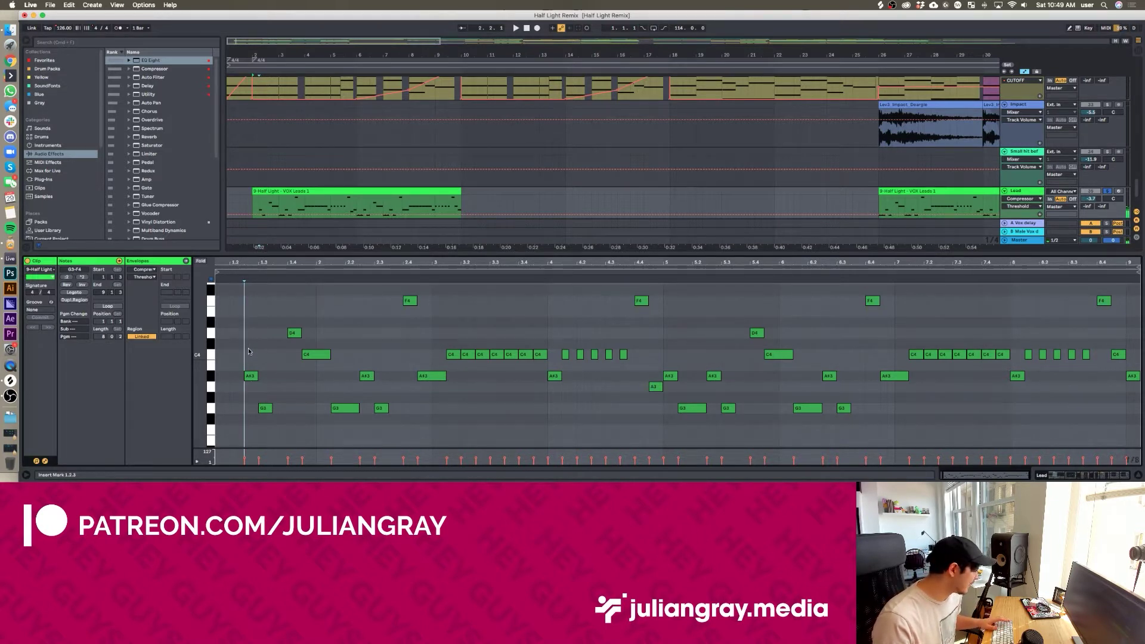
# Select the Lead clip's opening phrase, from the clip start to the middle of the first long C4 note
pyautogui.click(417, 347)
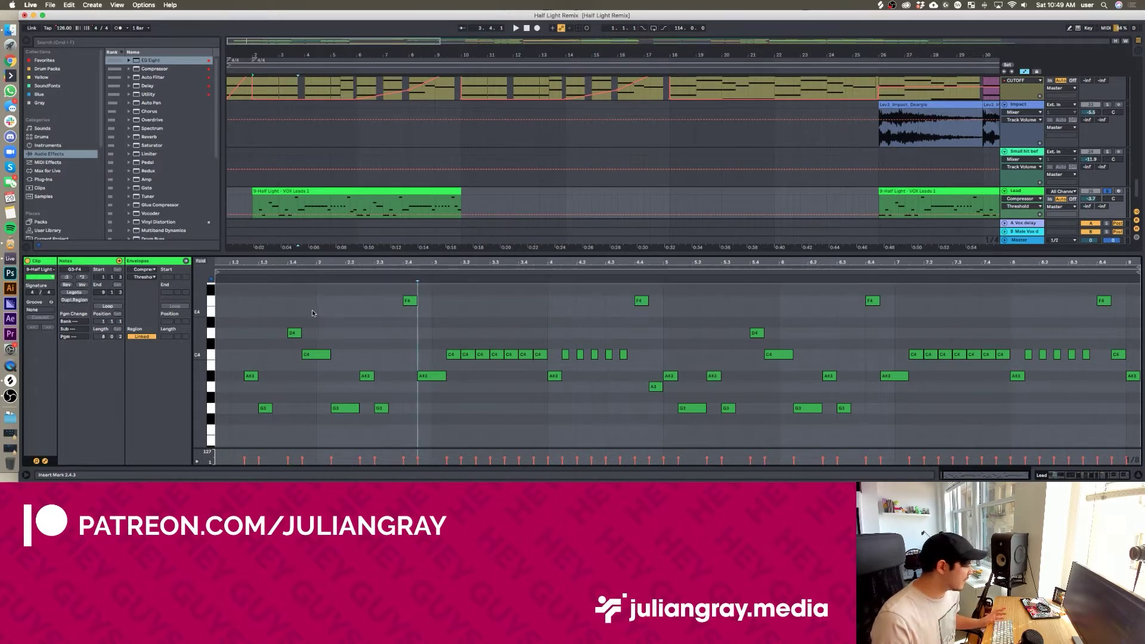
pyautogui.moveTo(219, 308); pyautogui.dragTo(315, 300)
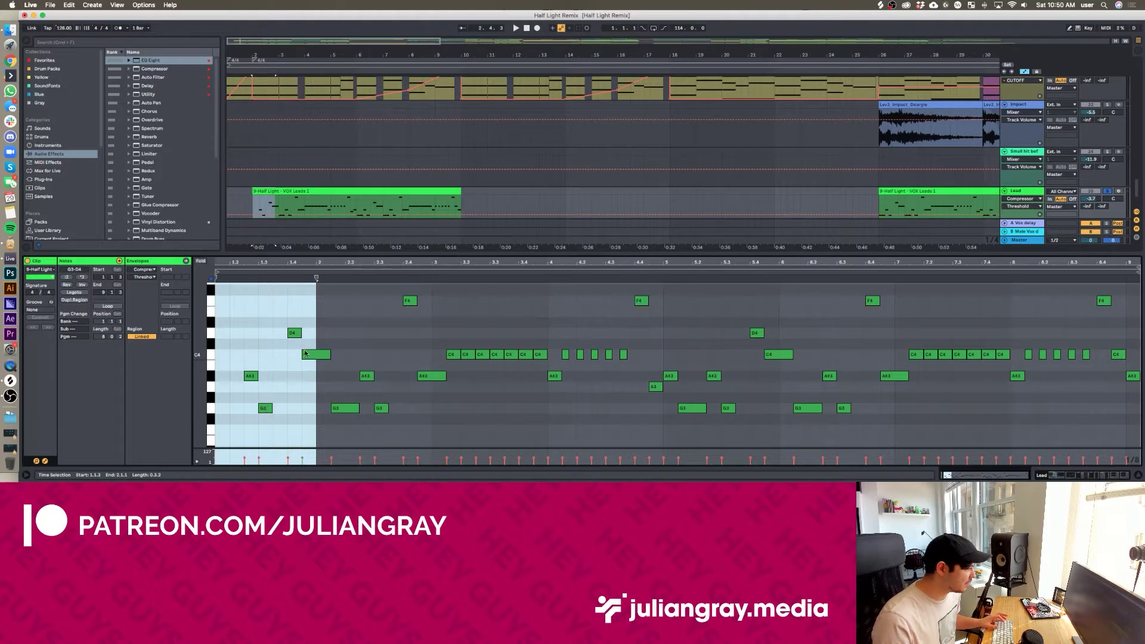
pyautogui.hscroll(-1, 304, 352)
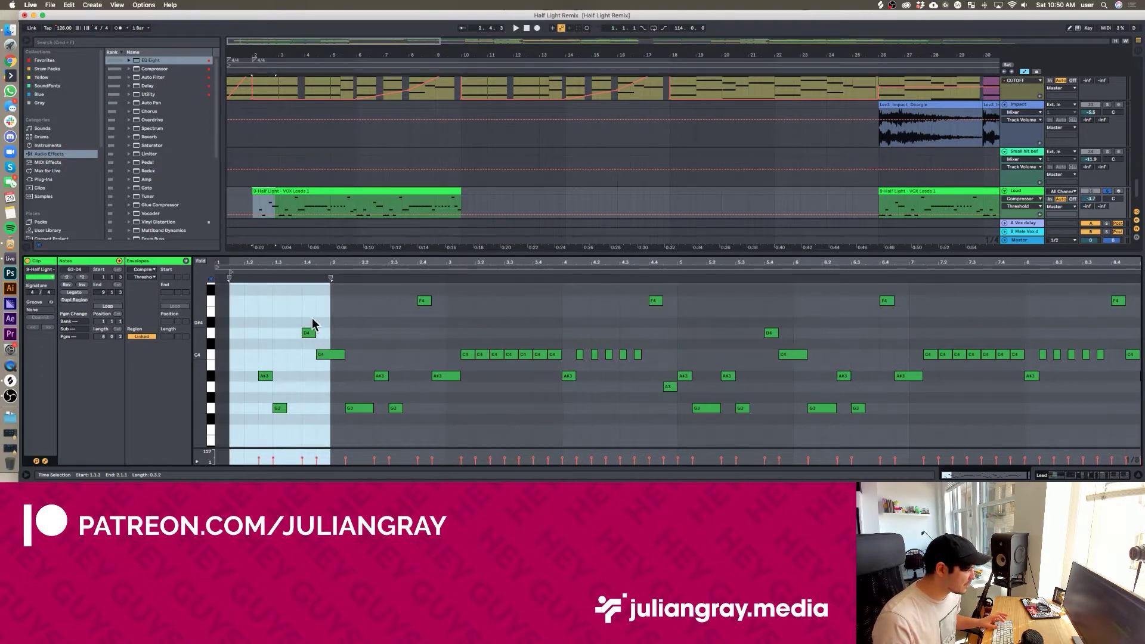
# Clear the opening phrase selection and examine where the Lead clip's second phrase begins, after the first long C4 note
pyautogui.click(326, 320)
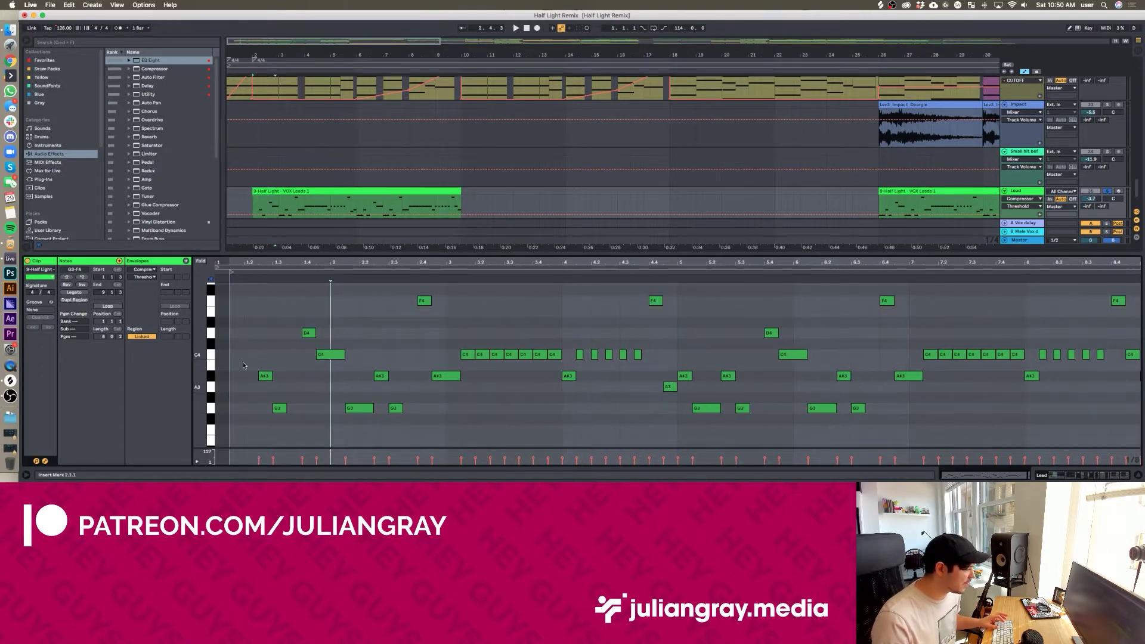
pyautogui.click(344, 376)
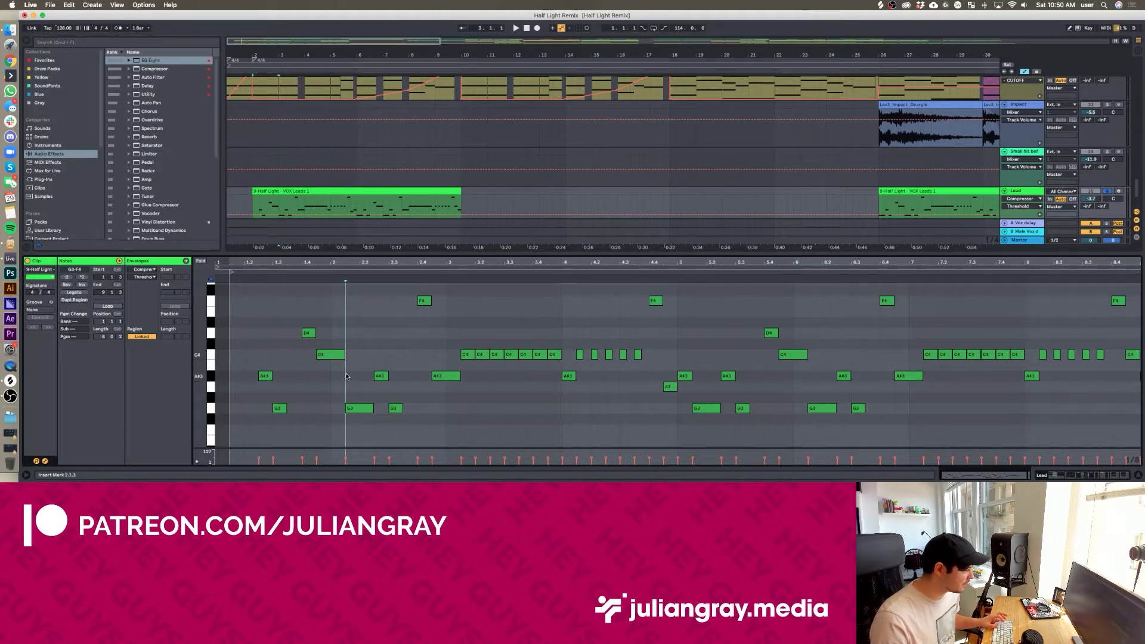
pyautogui.moveTo(345, 376); pyautogui.dragTo(390, 386)
pyautogui.click(292, 380)
pyautogui.click(329, 382)
pyautogui.click(345, 381)
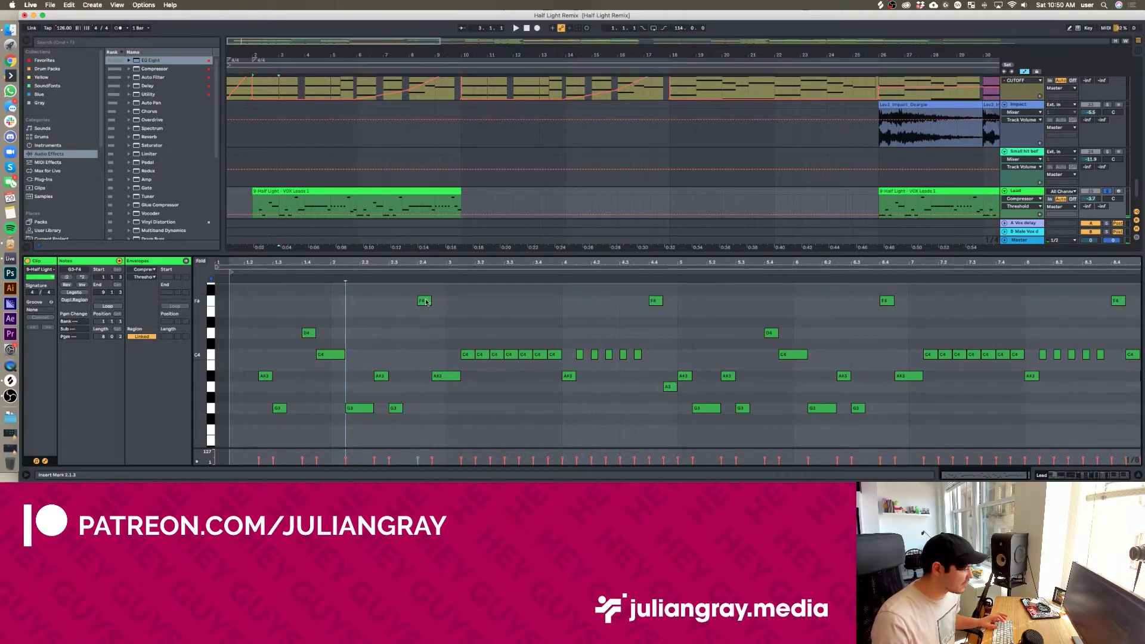
# Try copying the second phrase's A#3, G3 and F4 notes onto the opening phrase, then undo the copy and deselect
pyautogui.moveTo(445, 294); pyautogui.dragTo(271, 385)
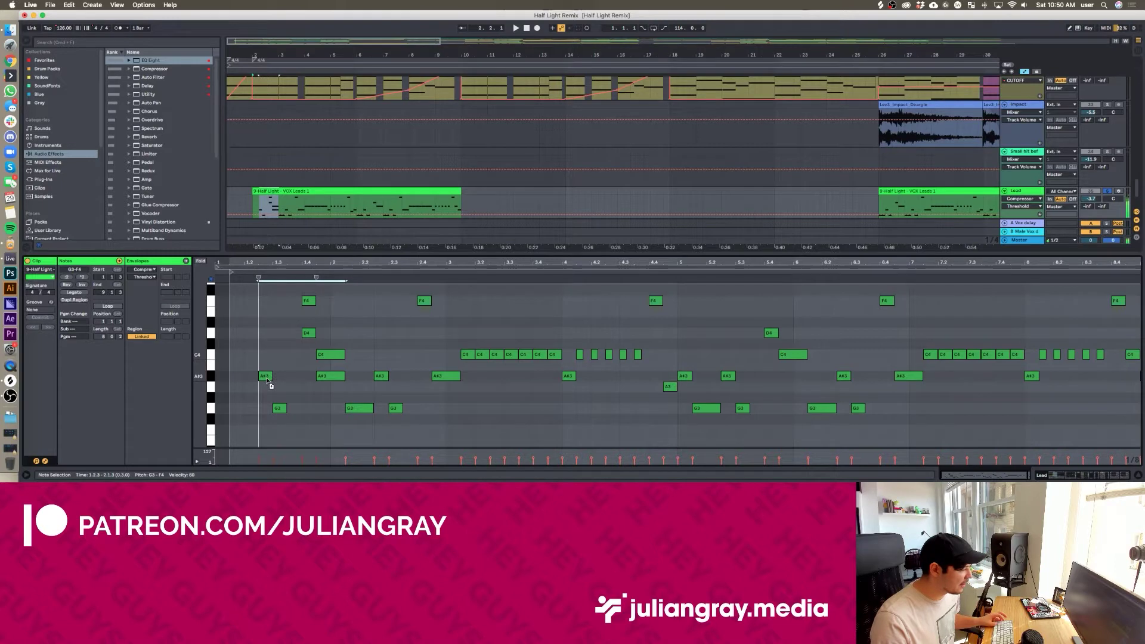
pyautogui.press('super+z')
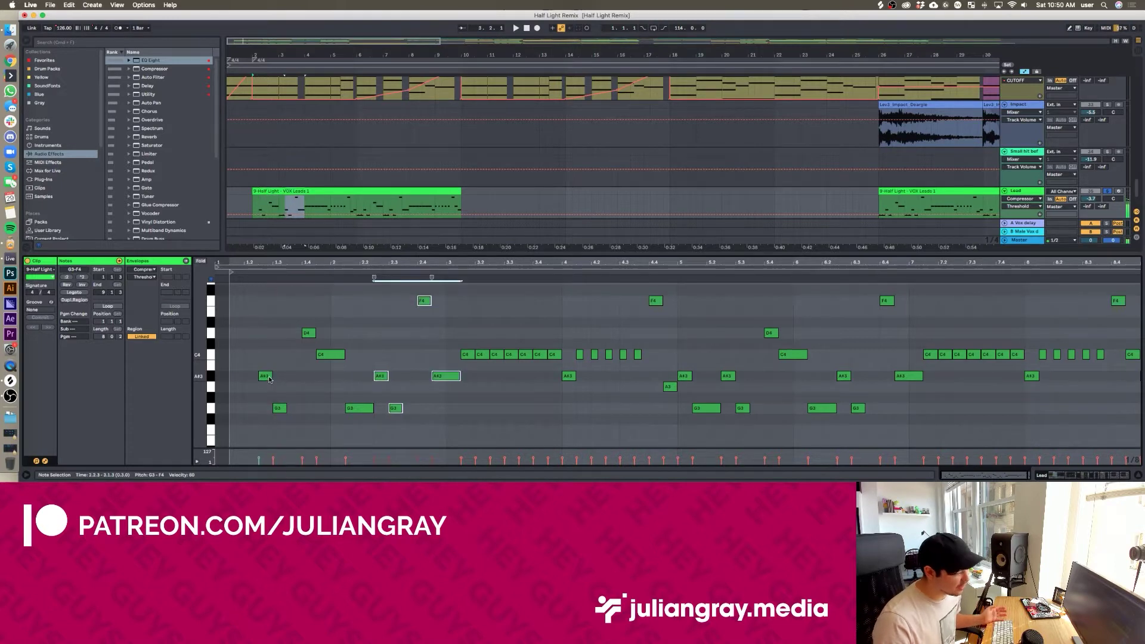
pyautogui.click(377, 351)
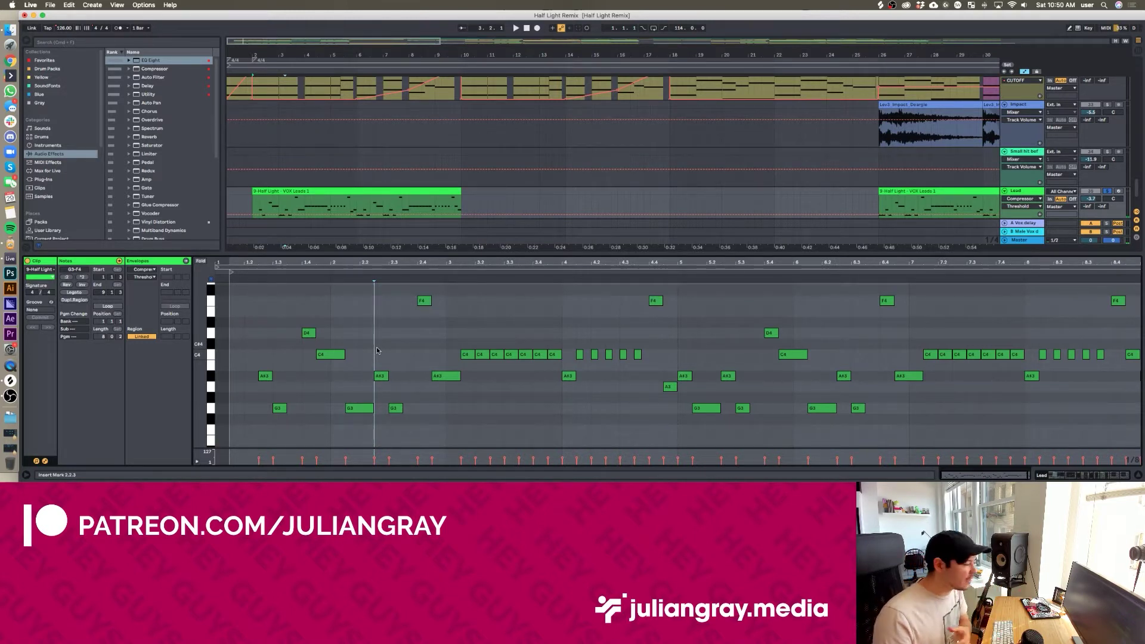
# Play the Lead clip from the first of the repeated C4 notes, then stop playback
pyautogui.click(418, 325)
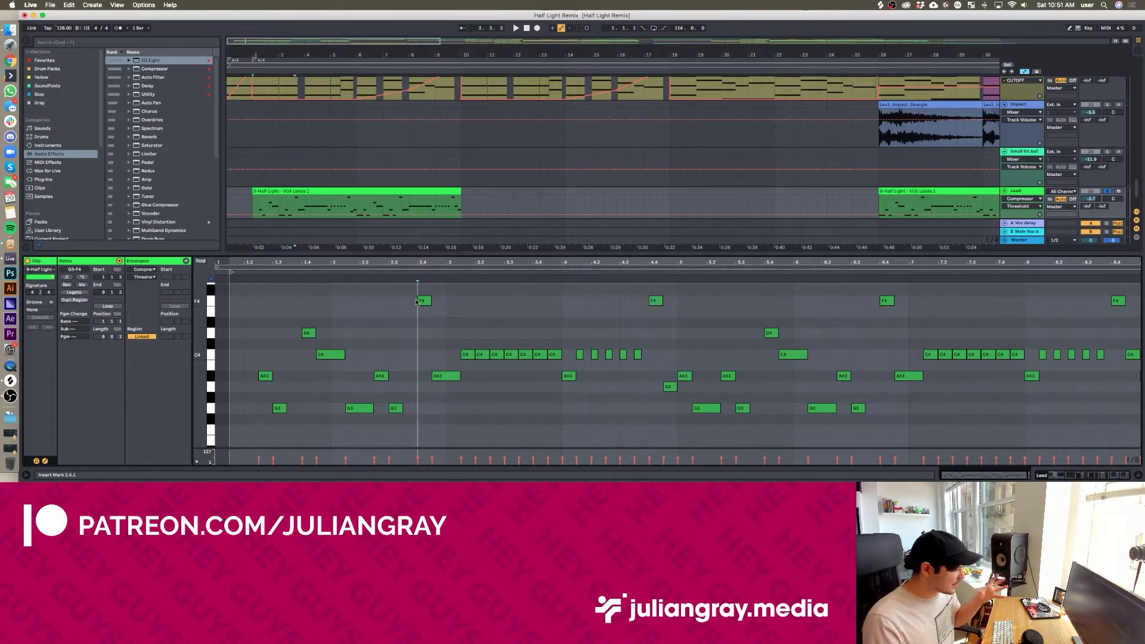
pyautogui.click(466, 340)
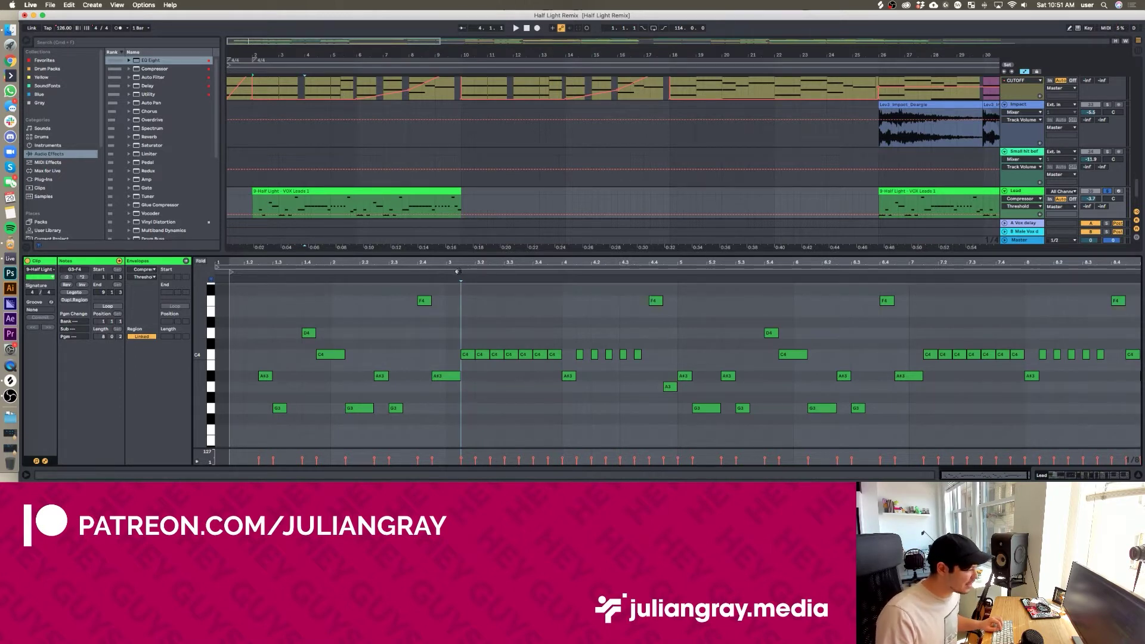
pyautogui.press('space')
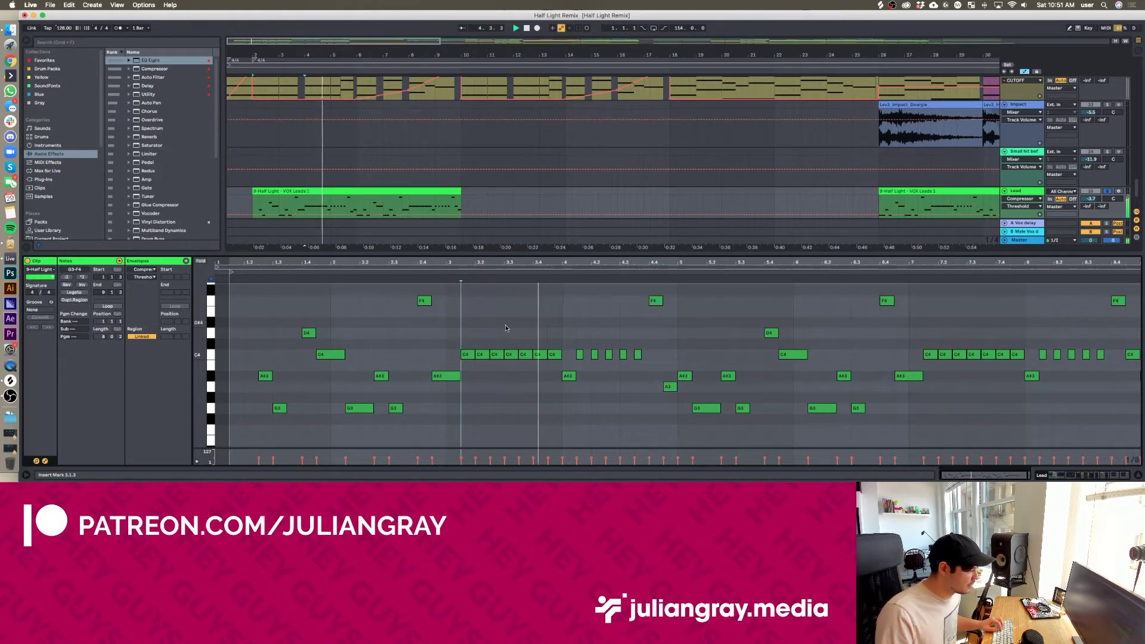
pyautogui.press('space')
# Examine the run of short, spaced C4 notes and the F4 and A#3 notes that follow it
pyautogui.click(576, 336)
pyautogui.moveTo(577, 335); pyautogui.dragTo(650, 335)
pyautogui.click(649, 337)
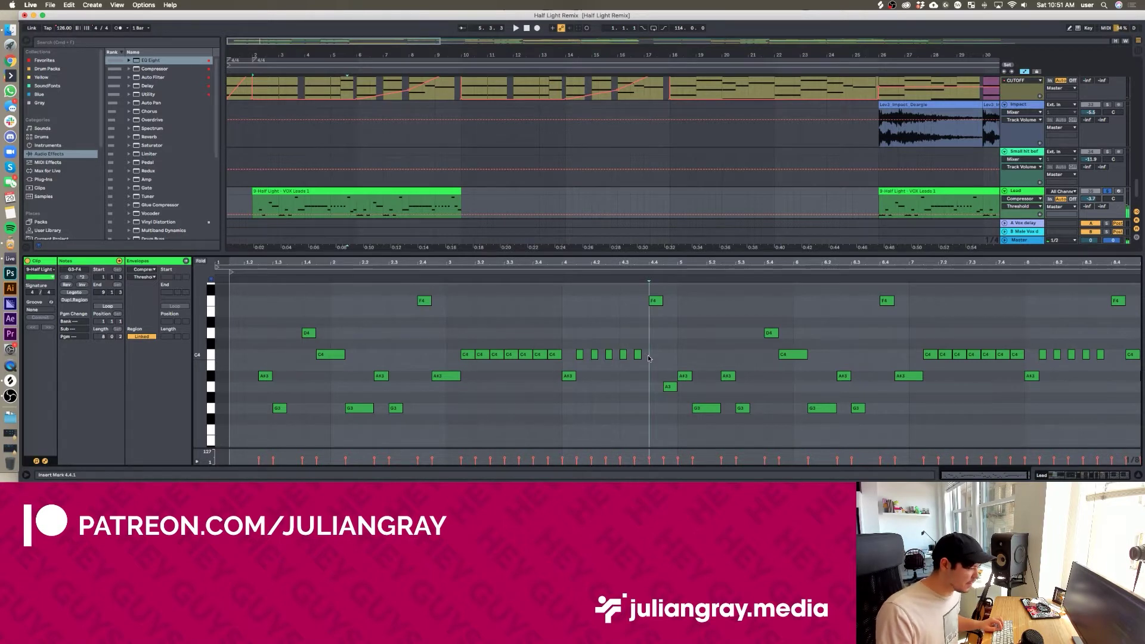
pyautogui.click(656, 301)
pyautogui.click(686, 376)
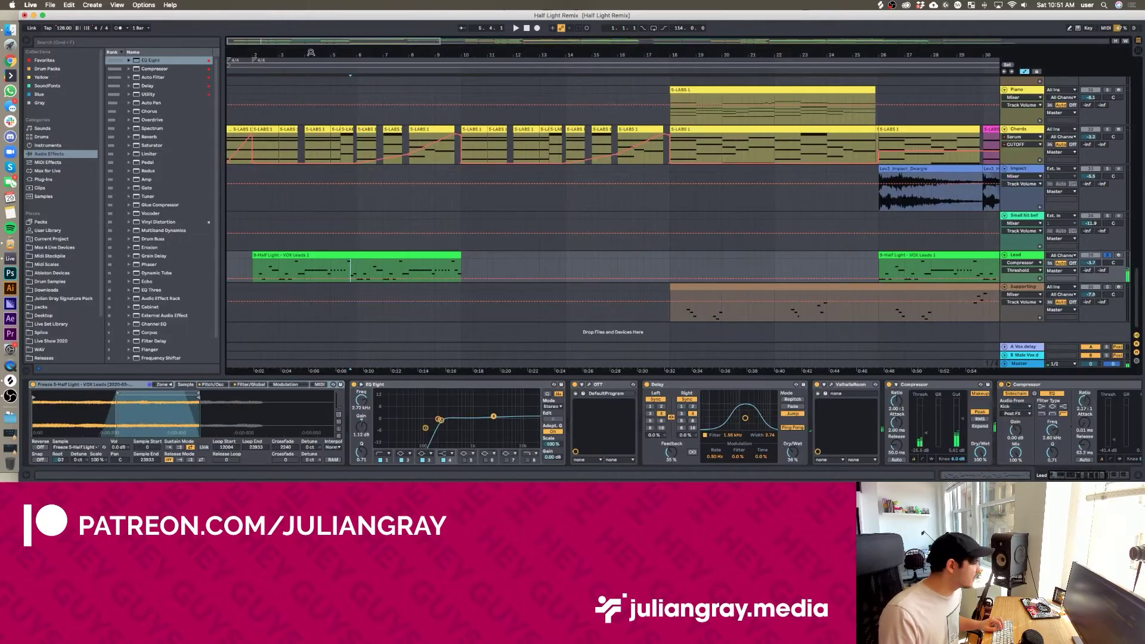
# Review the Lead track's device chain and place the insert marker at the start of its clip at bar 42
pyautogui.moveTo(312, 56); pyautogui.dragTo(358, 53)
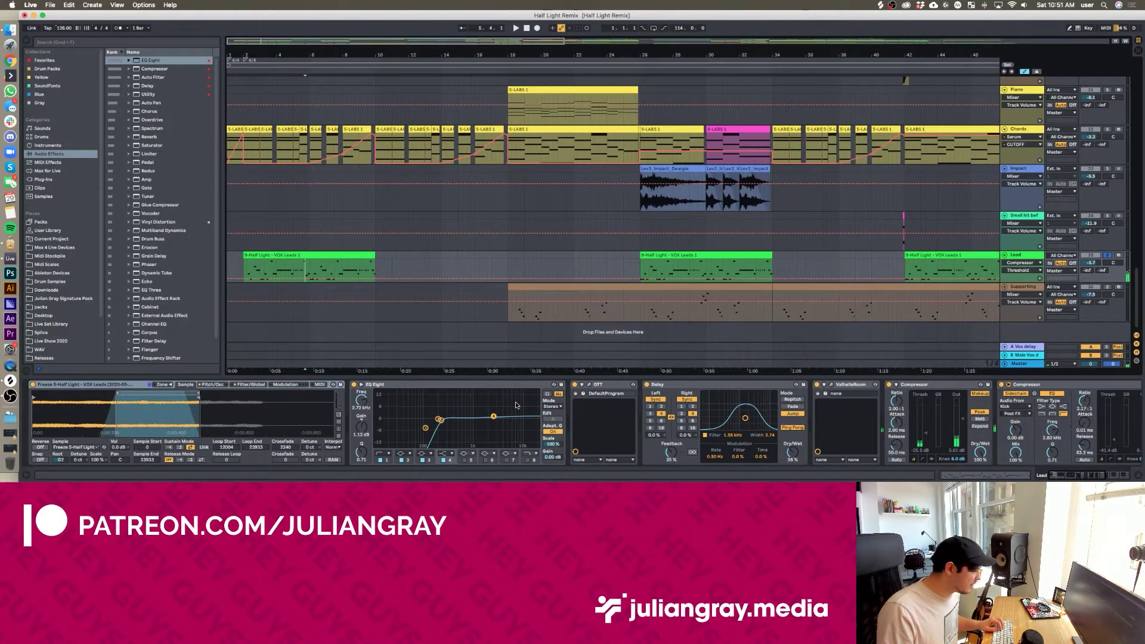
pyautogui.hscroll(5, 516, 405)
pyautogui.hscroll(4, 516, 404)
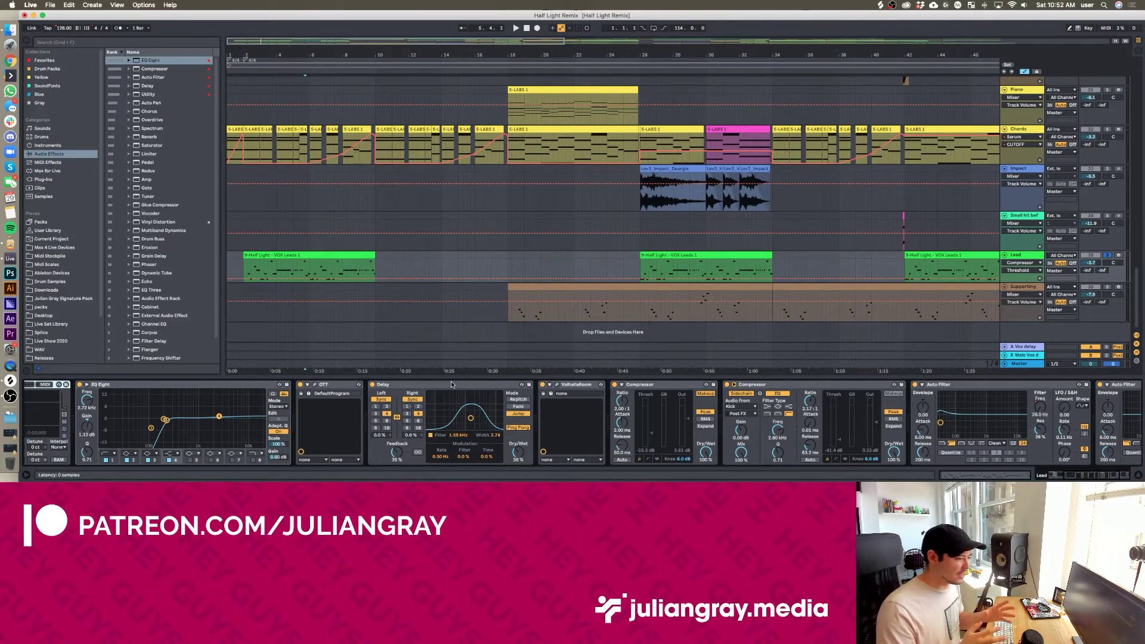
pyautogui.hscroll(5, 656, 238)
pyautogui.click(762, 264)
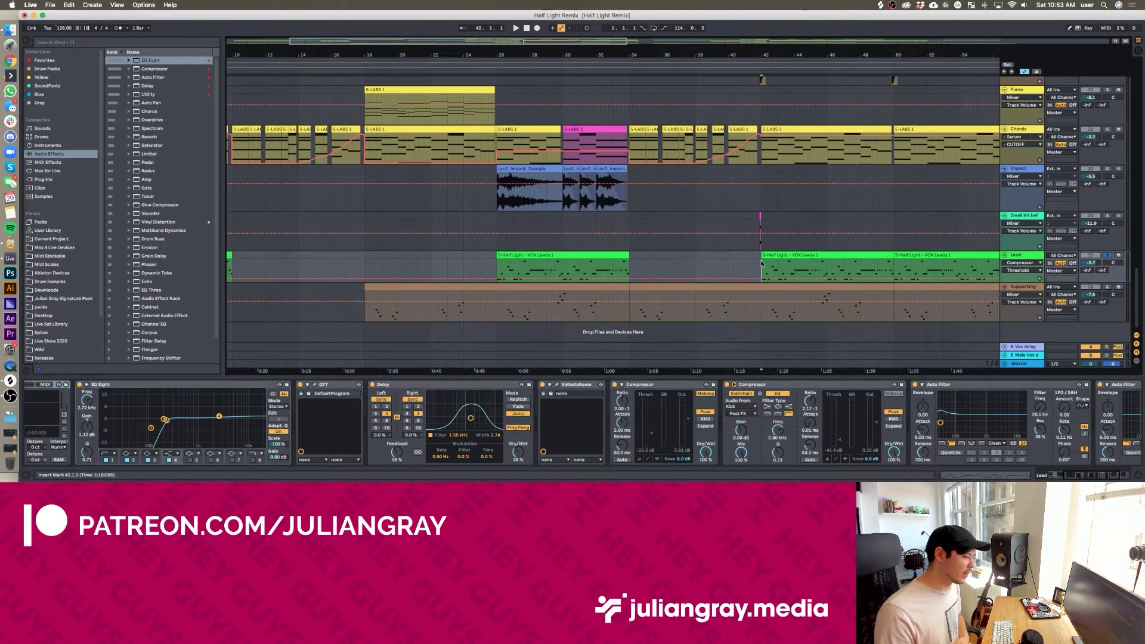
# Open the Lead track's OTT plug-in and move its window clear of the browser
pyautogui.hscroll(5, 841, 395)
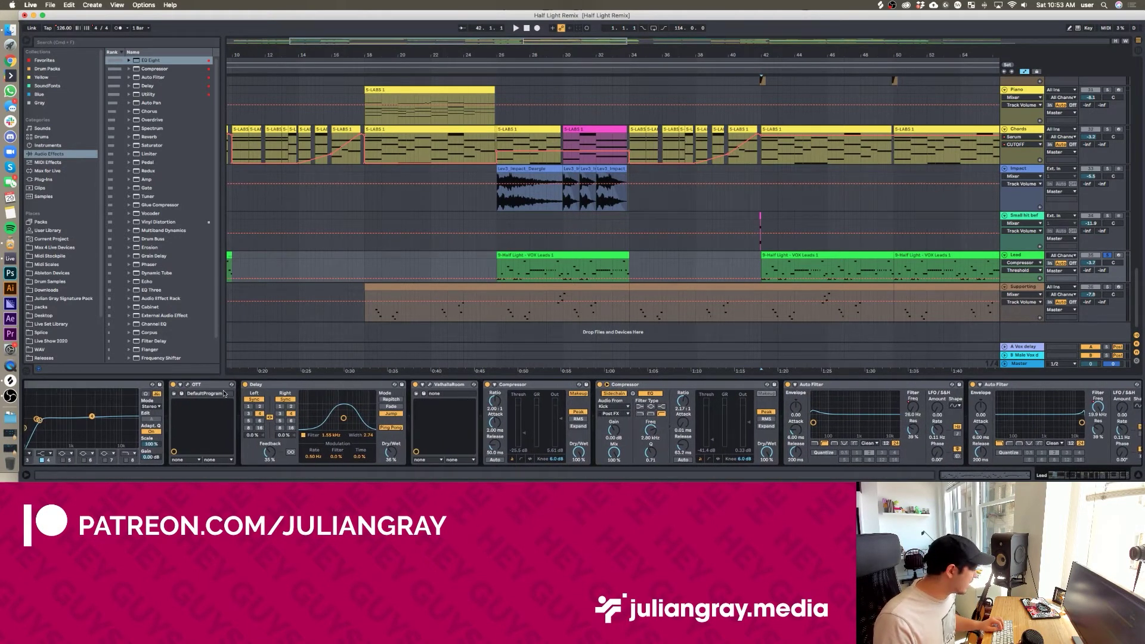
pyautogui.click(185, 385)
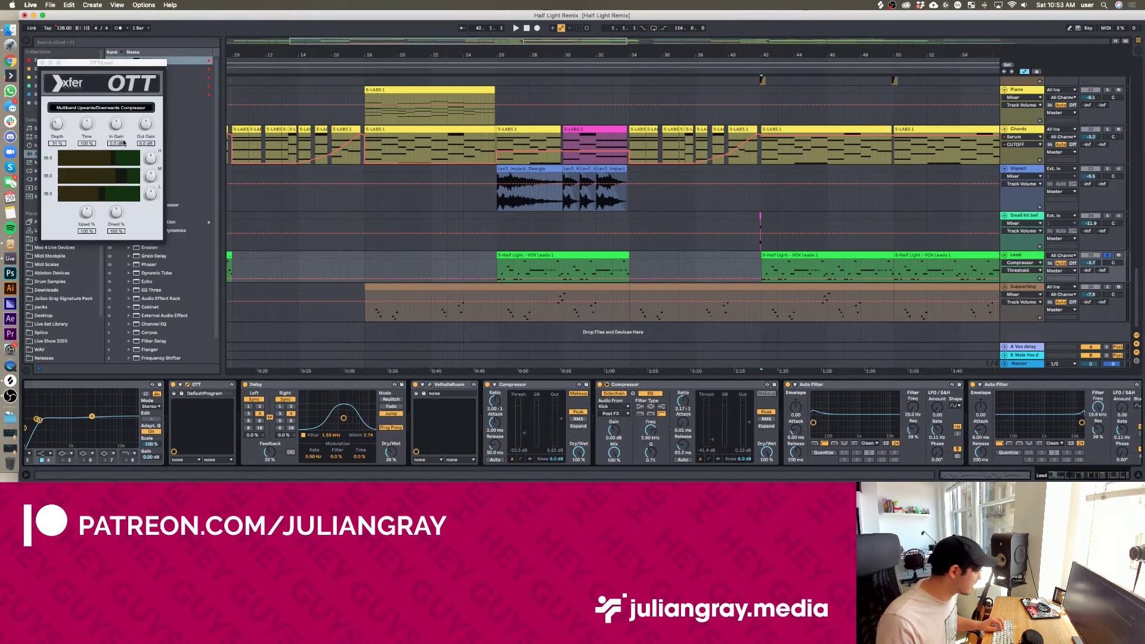
pyautogui.moveTo(130, 63); pyautogui.dragTo(316, 78)
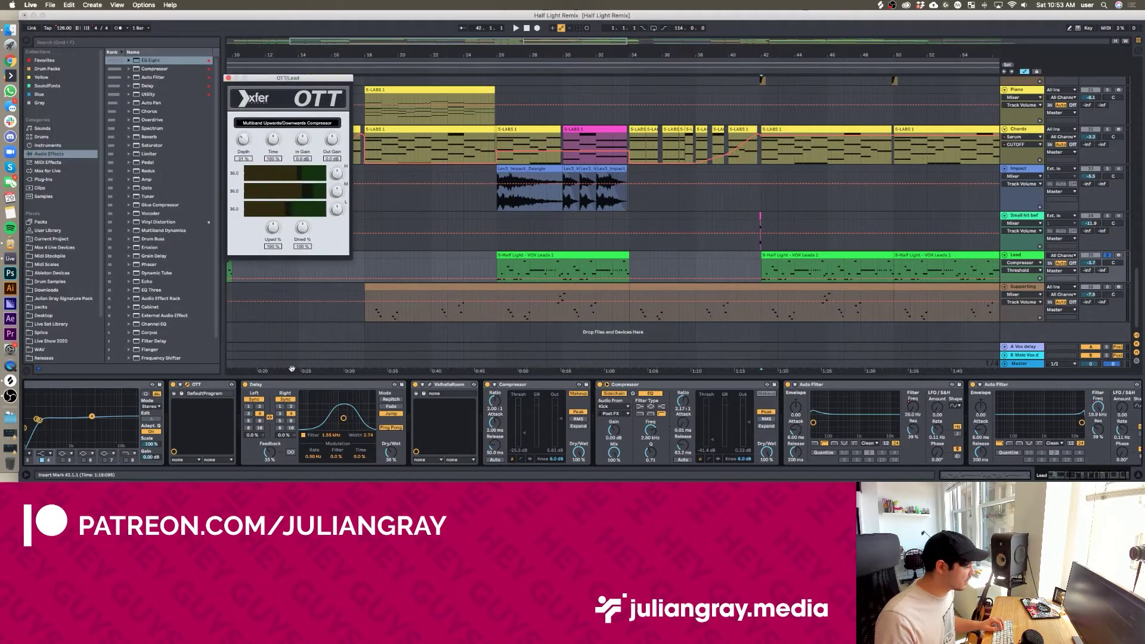
# Inspect the Lead's Delay, ValhallaRoom reverb settings and both Compressors, closing the ValhallaRoom window after viewing it
pyautogui.click(285, 383)
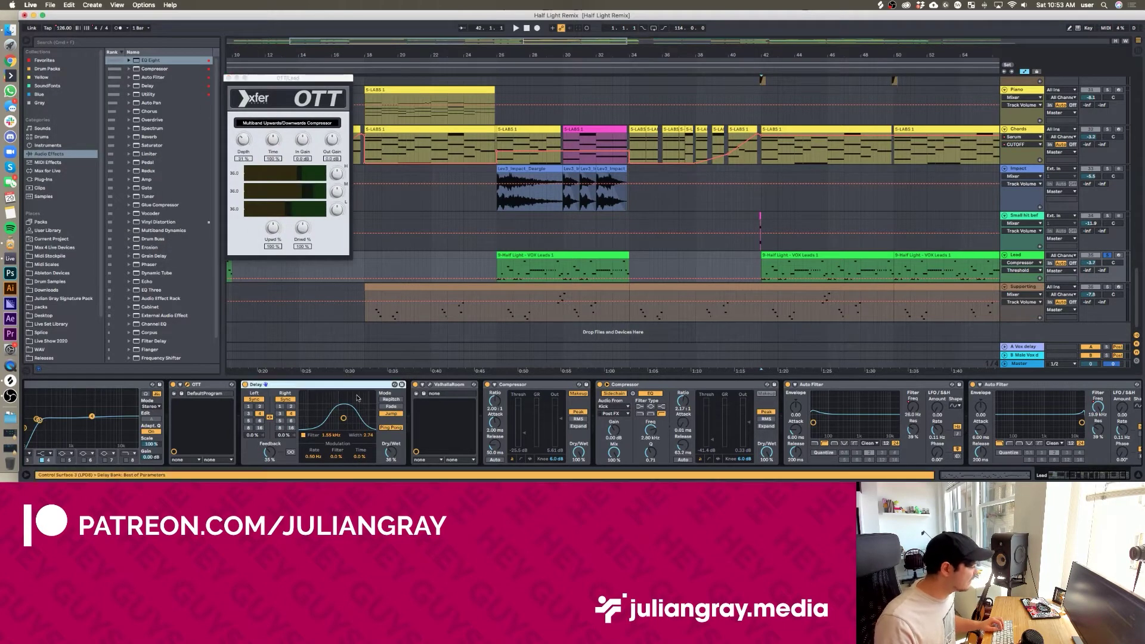
pyautogui.click(442, 385)
pyautogui.click(430, 384)
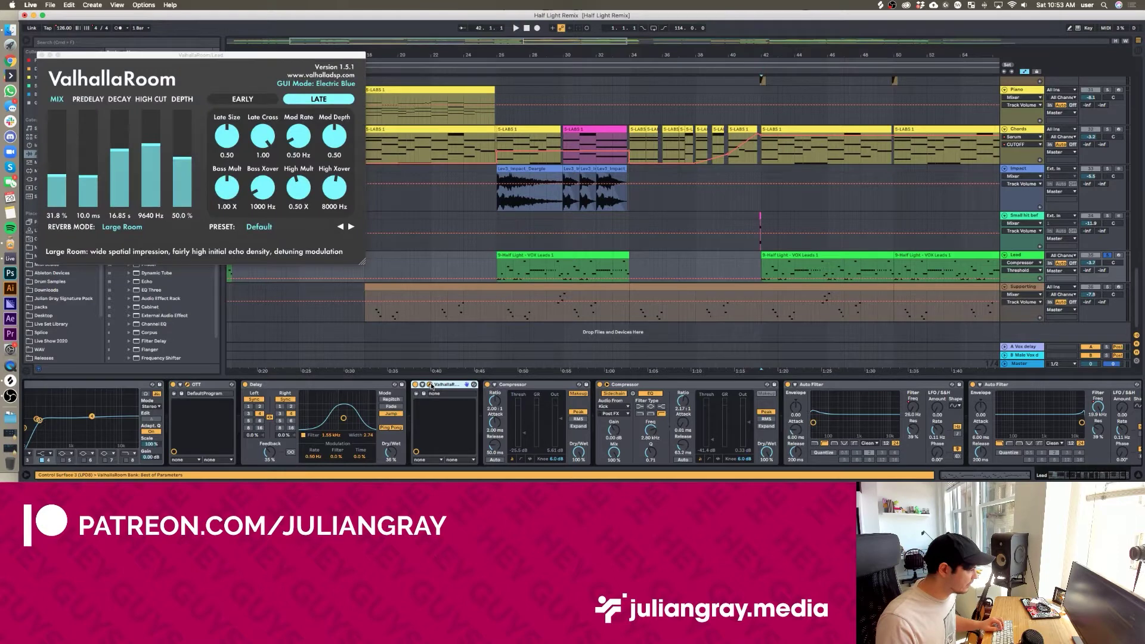
pyautogui.click(37, 54)
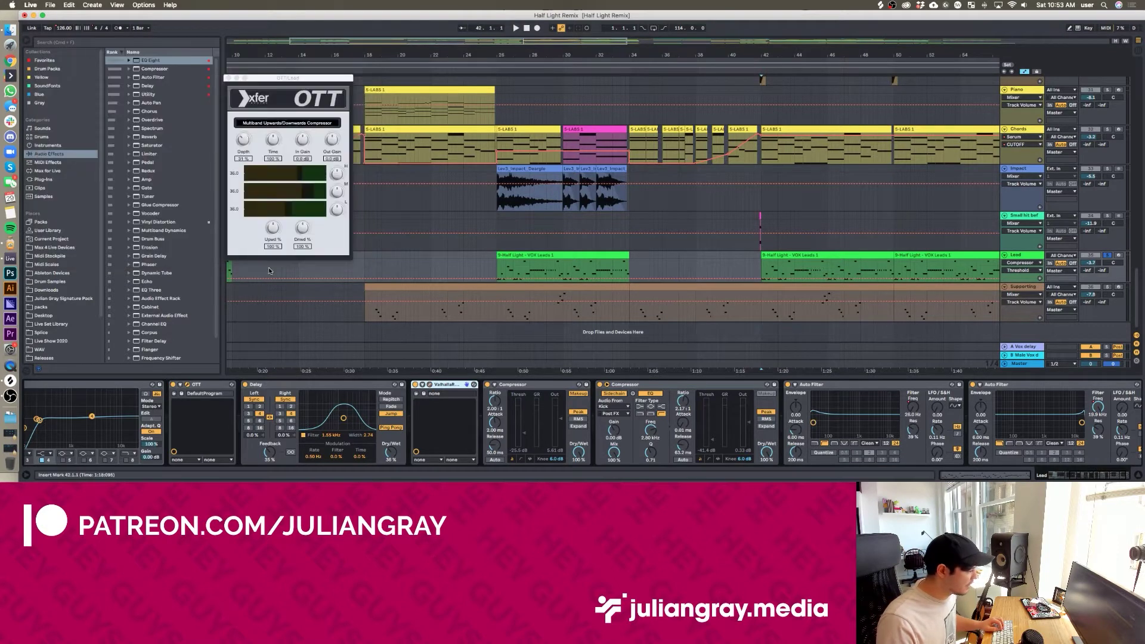
pyautogui.click(527, 386)
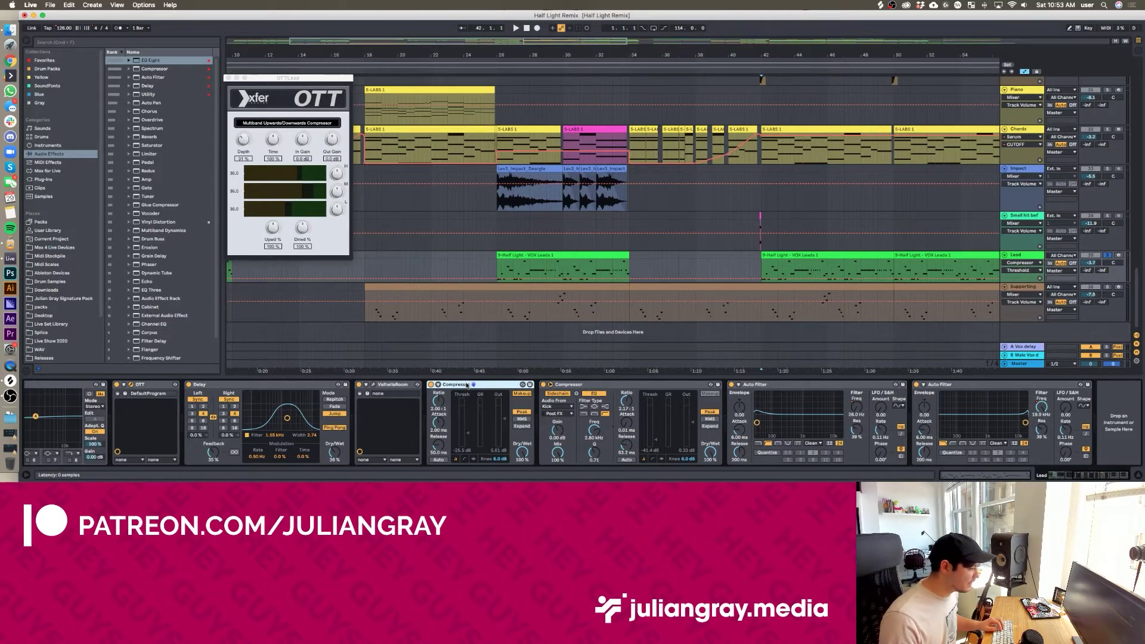
pyautogui.click(603, 384)
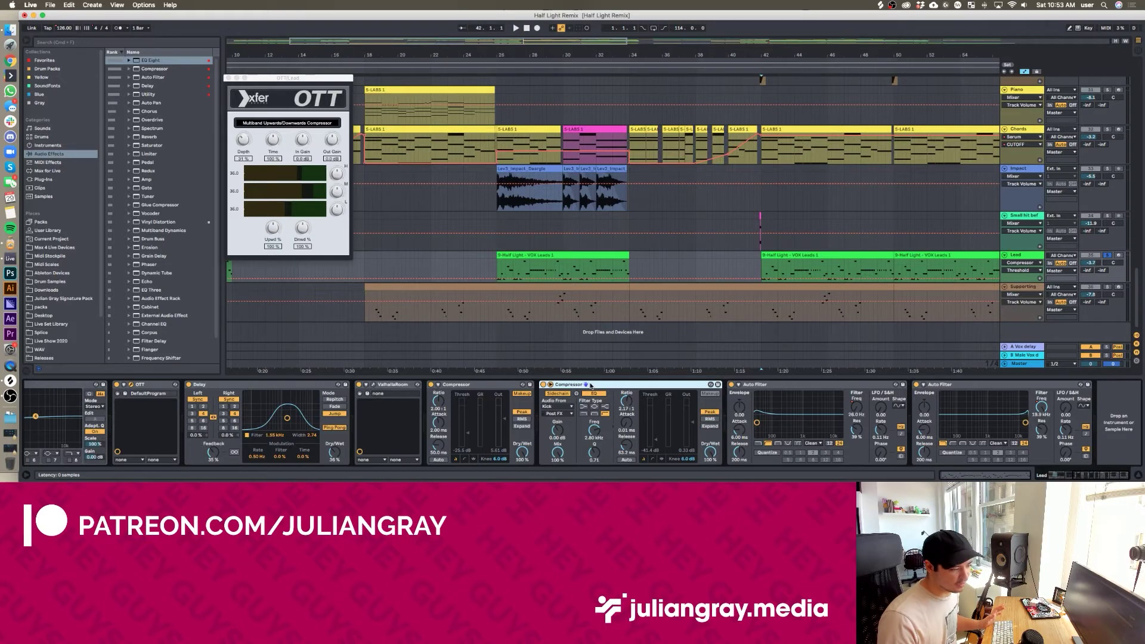
# Show the Frequency automation of both Auto Filters in separate lanes under the Lead track
pyautogui.click(859, 407)
pyautogui.click(1042, 407)
pyautogui.press('-')
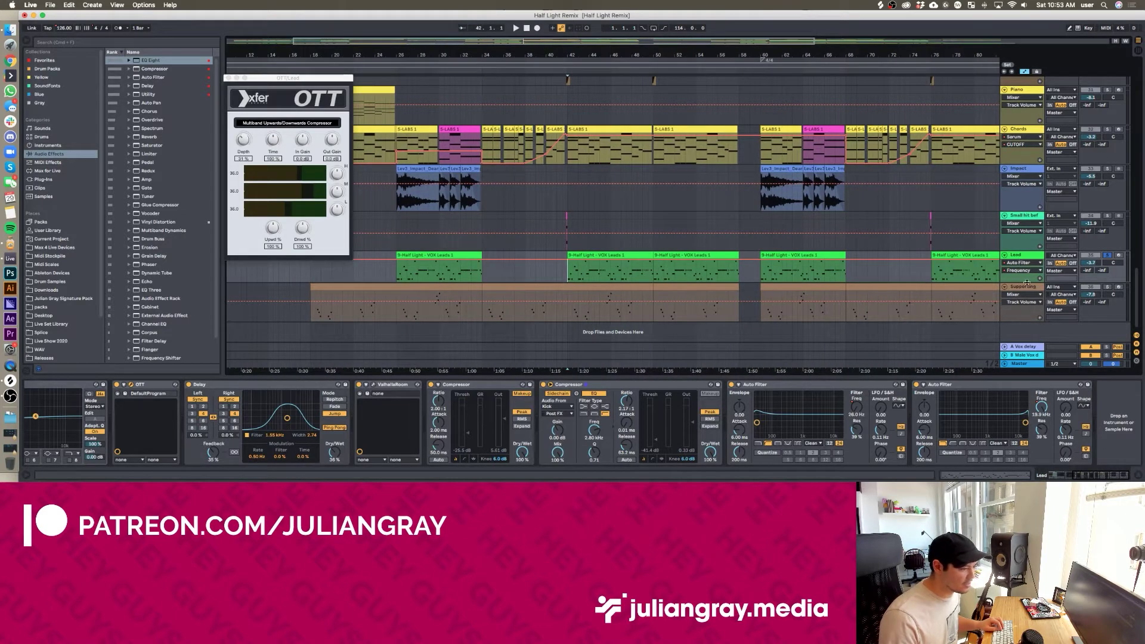
pyautogui.click(1041, 278)
pyautogui.click(898, 420)
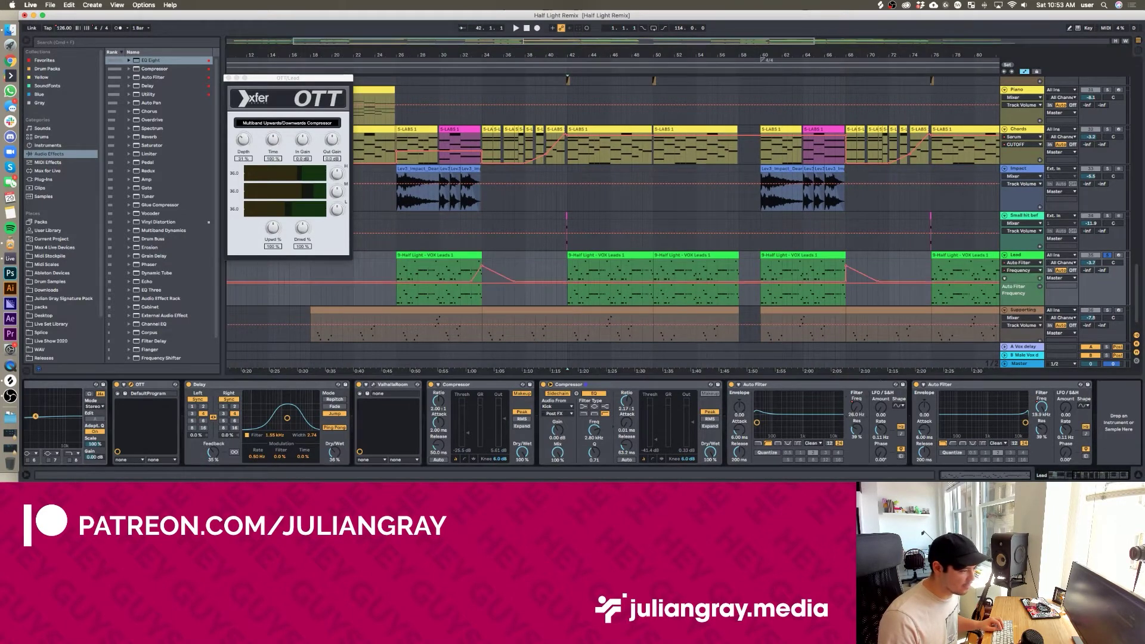
pyautogui.click(1039, 279)
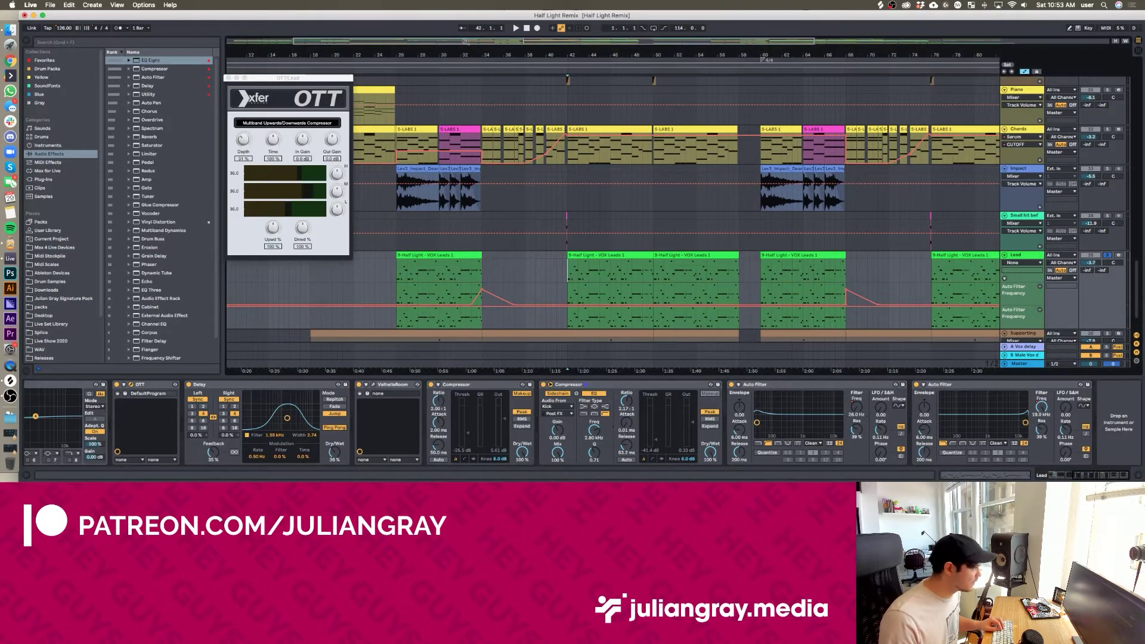
# Show the whole arrangement and audition the Lead's filter automation from bar 33, then from the first clip at bar 2
pyautogui.moveTo(465, 41); pyautogui.dragTo(466, 57)
pyautogui.click(428, 266)
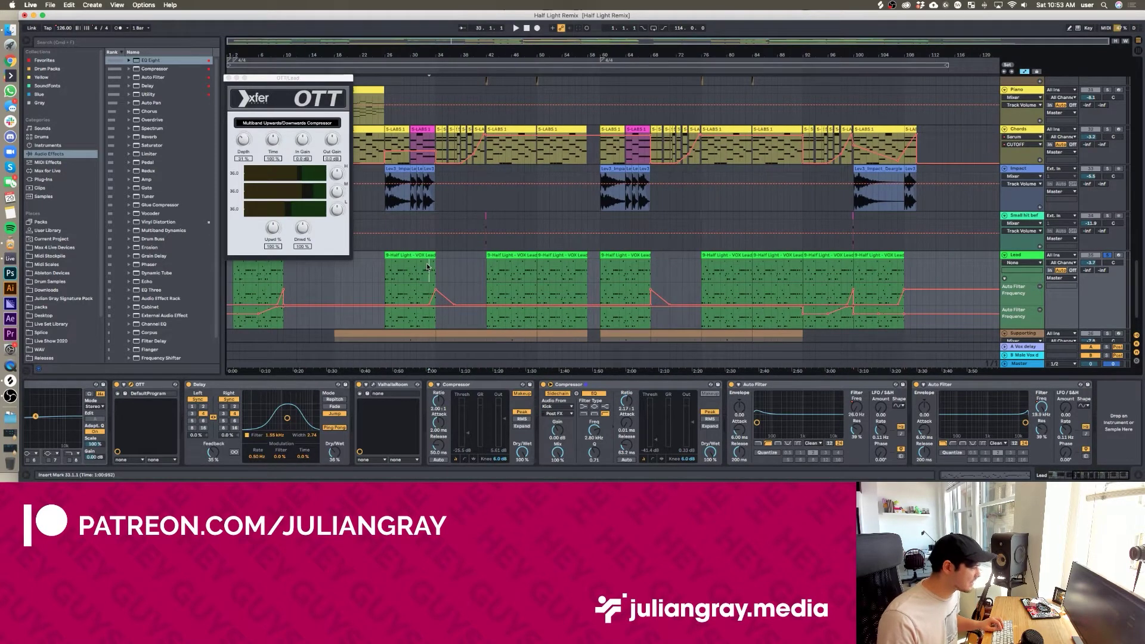
pyautogui.press('space')
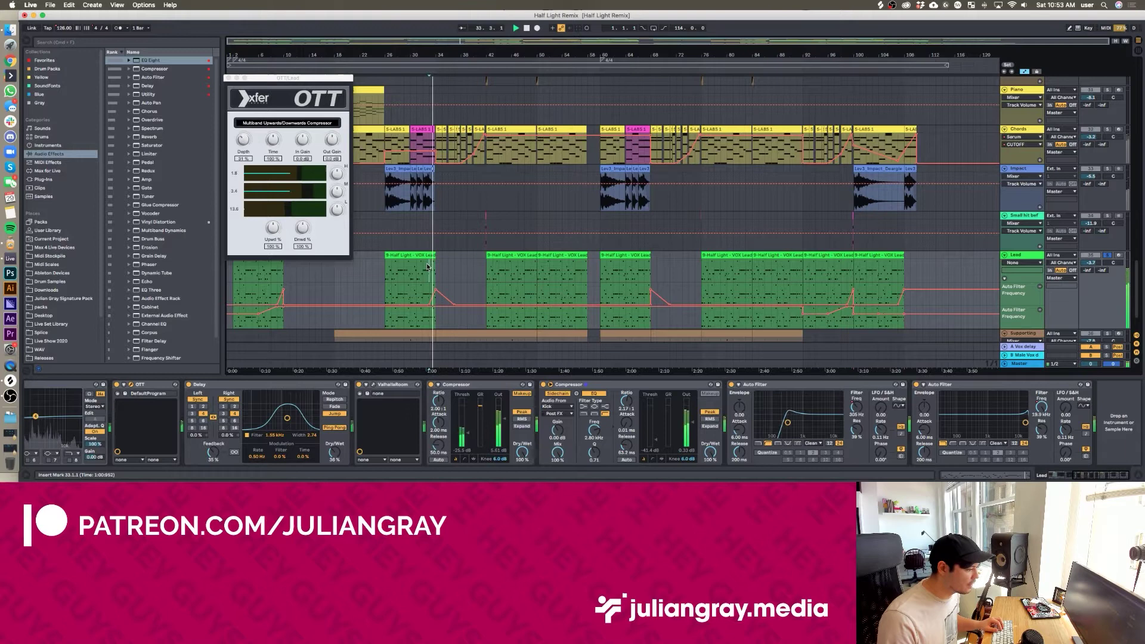
pyautogui.press('space')
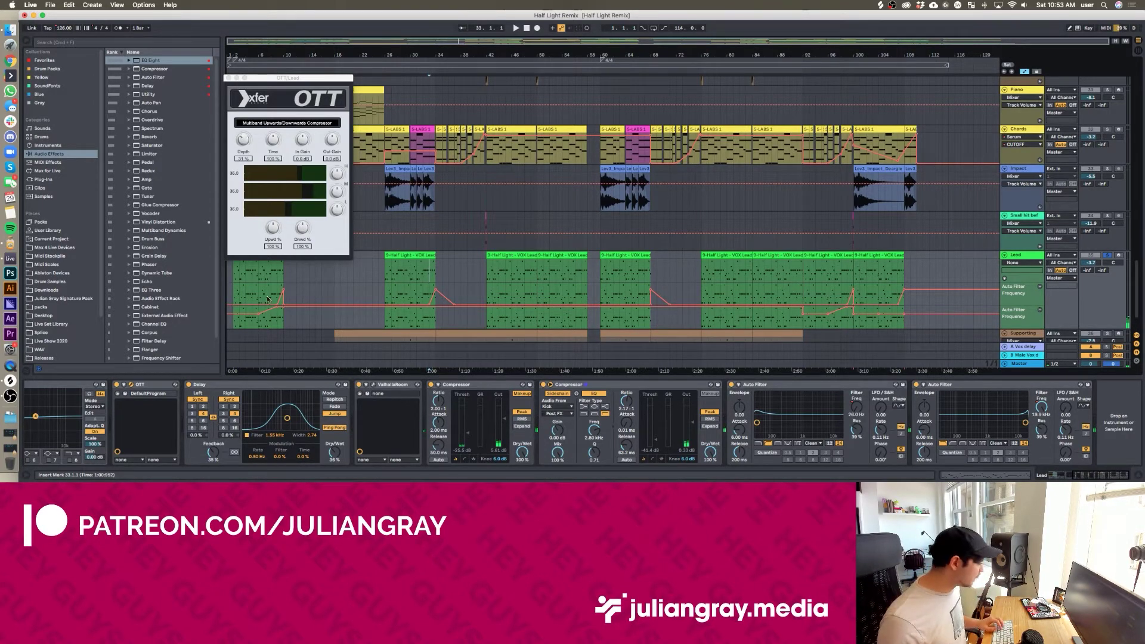
pyautogui.click(234, 310)
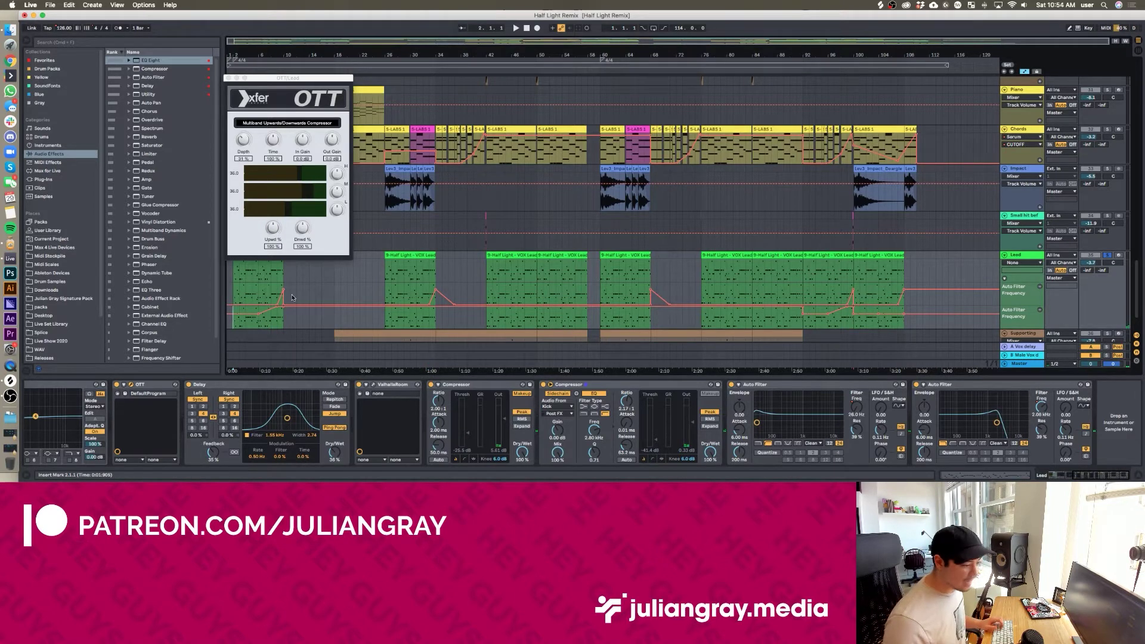
pyautogui.press('space')
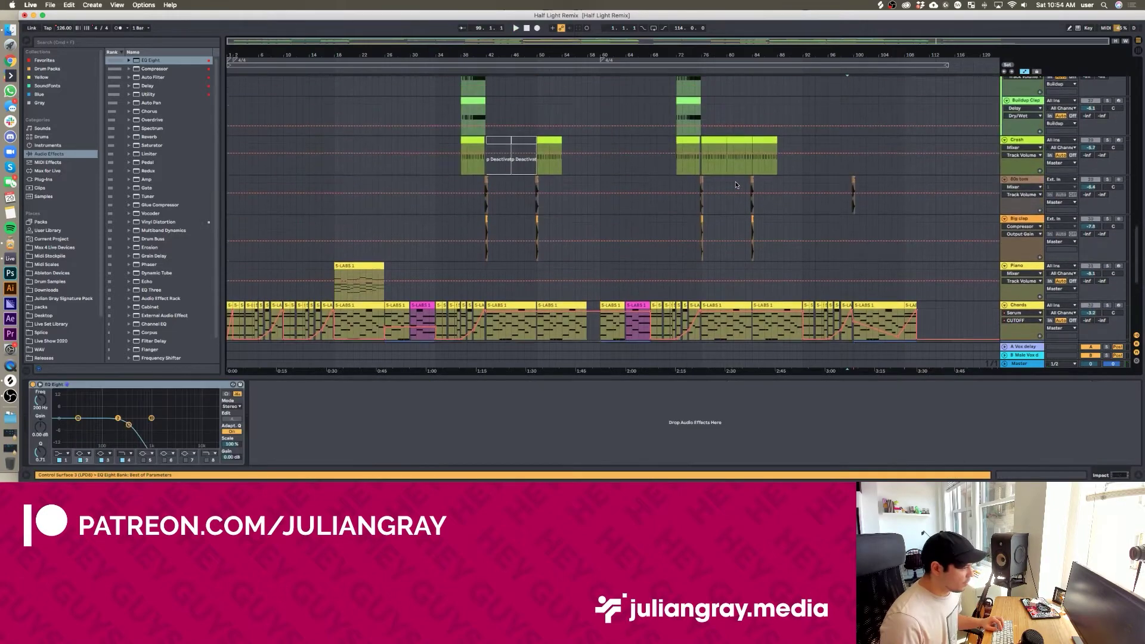
# Fold the Vox group, select the riser track to show its devices, and solo it
pyautogui.scroll(10, 736, 185)
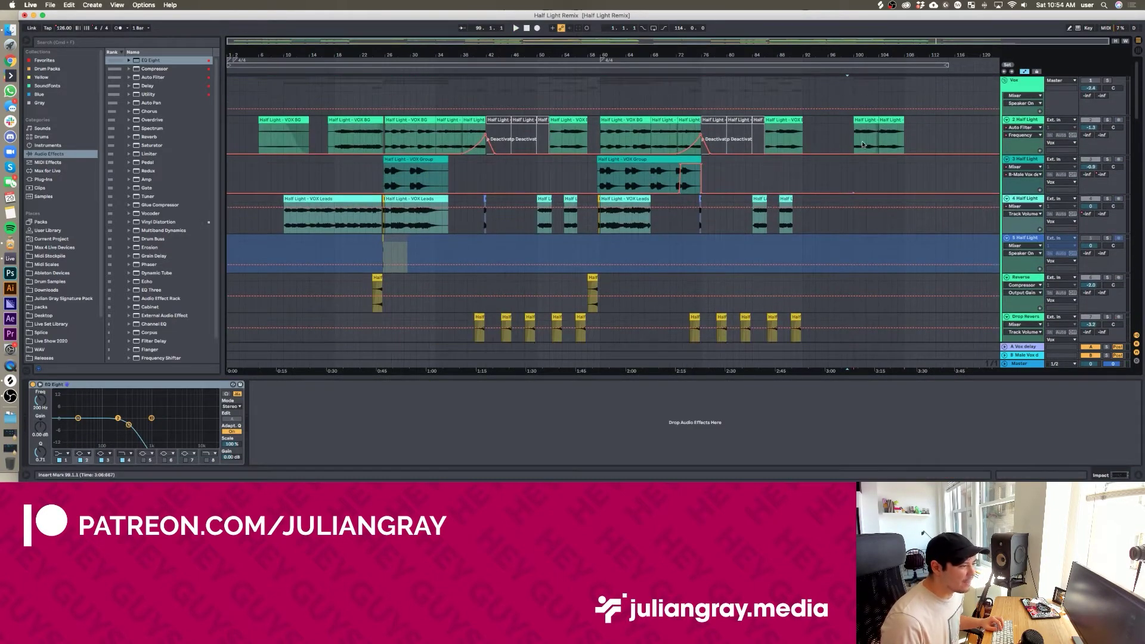
pyautogui.click(1004, 80)
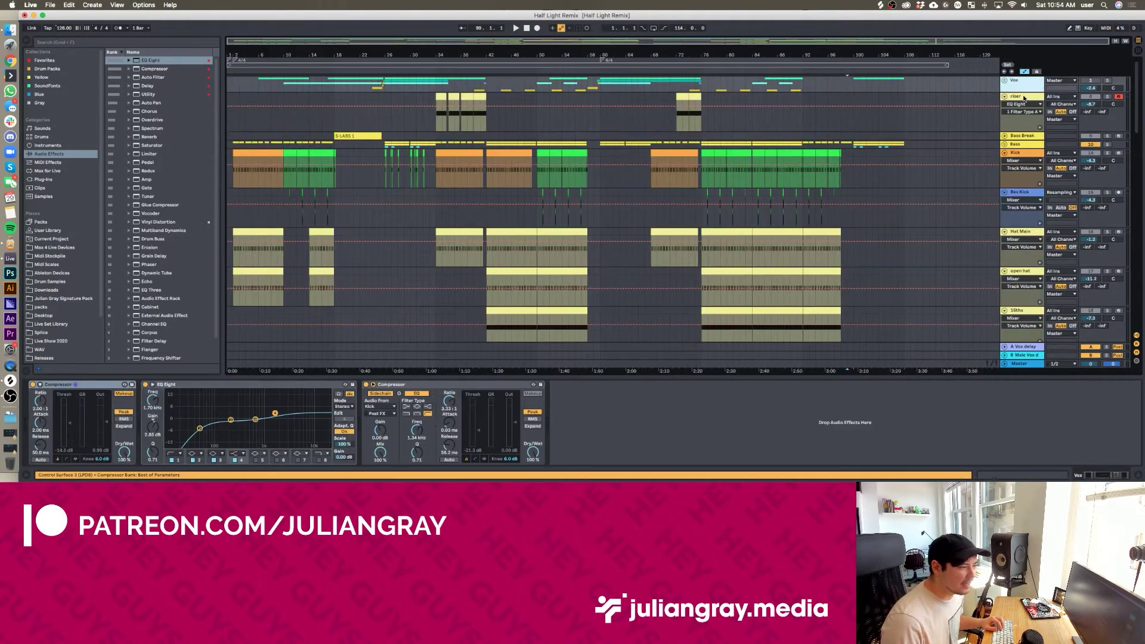
pyautogui.click(1026, 96)
pyautogui.click(1106, 97)
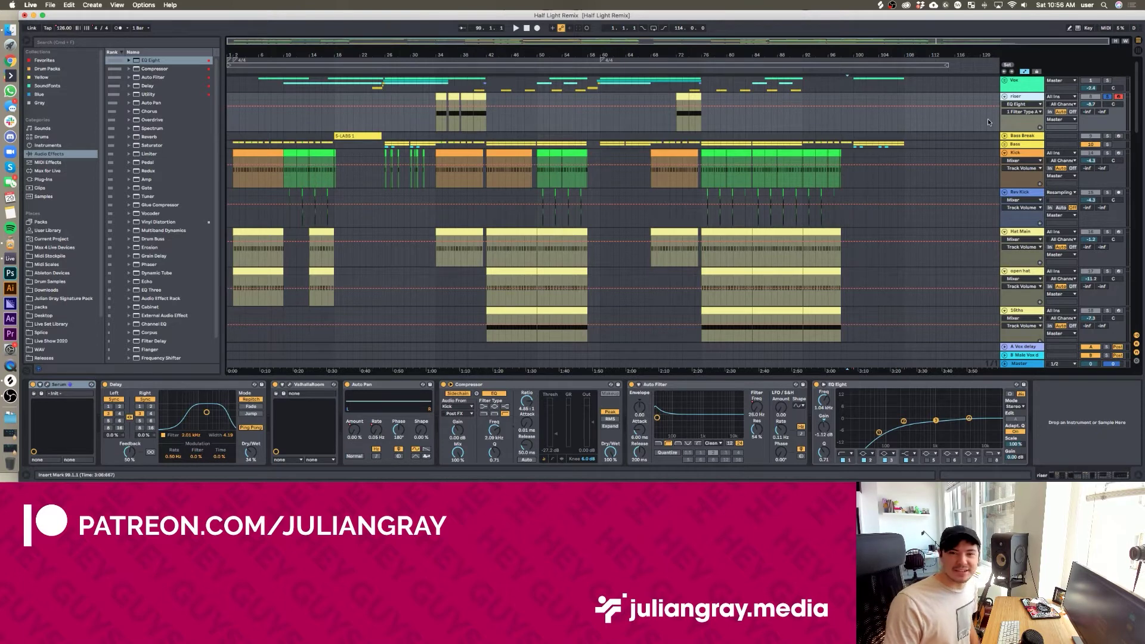
# Place the insert marker at the start of the first riser clip, at bar 34, and re-solo the riser track
pyautogui.click(1107, 96)
pyautogui.click(431, 117)
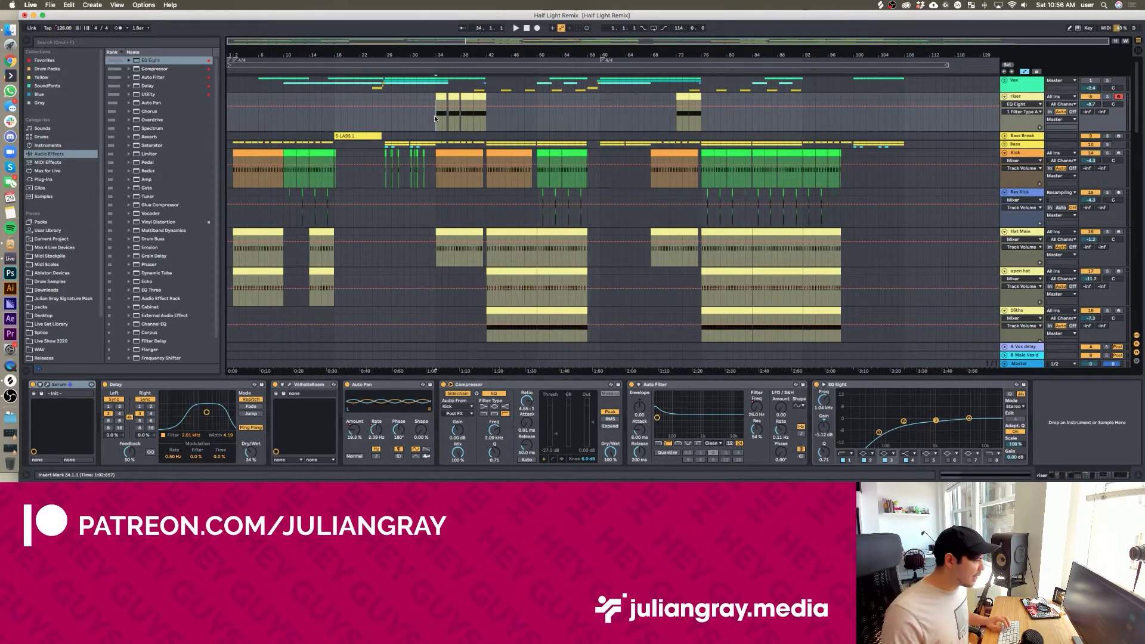
pyautogui.click(1108, 96)
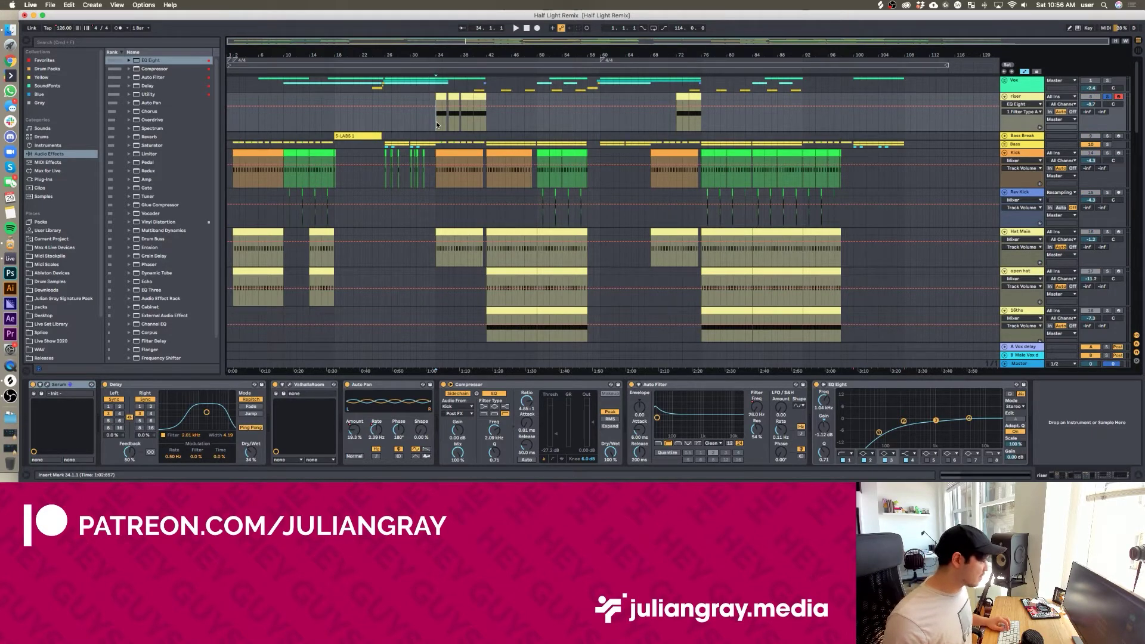
# Audition the riser from bar 34, toggling its solo to compare it with the mix, and view its Serum patch
pyautogui.press('space')
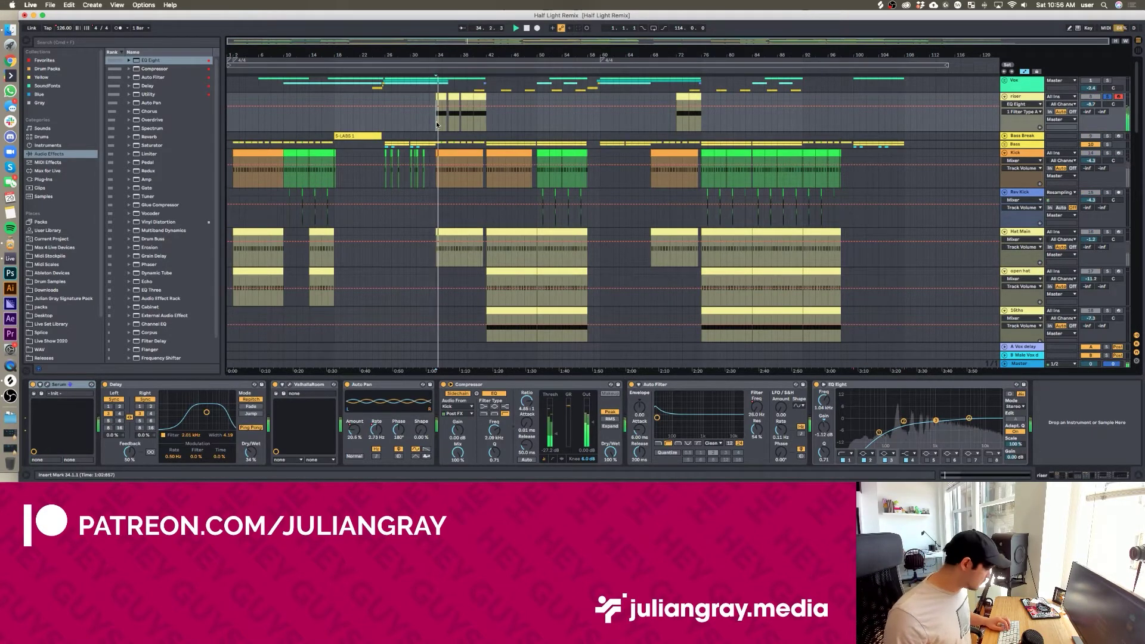
pyautogui.click(1107, 98)
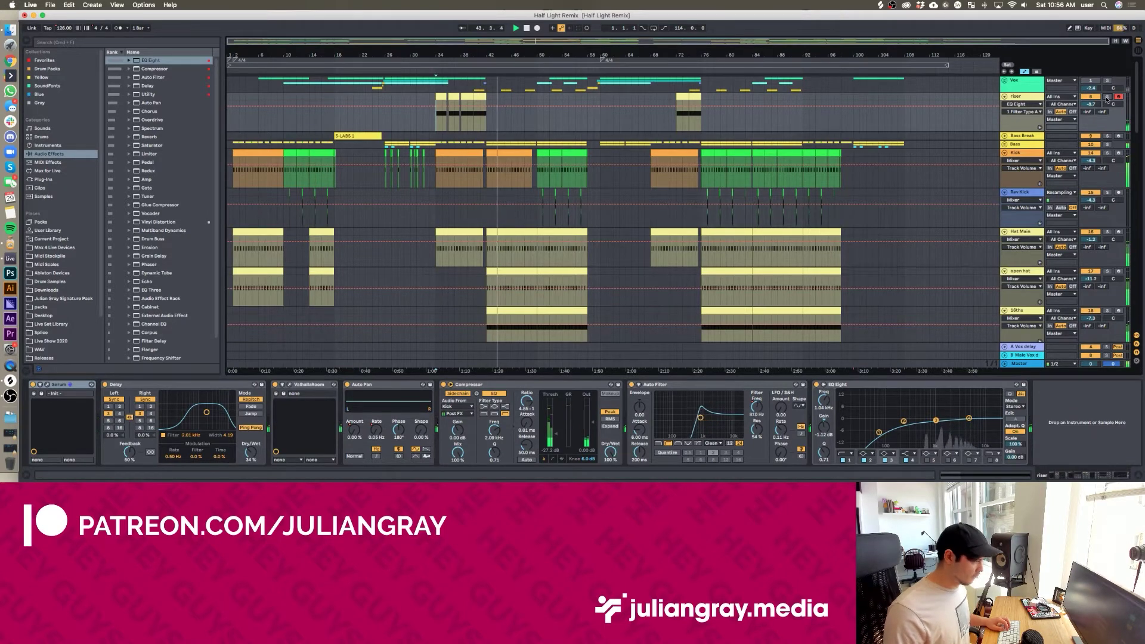
pyautogui.click(1107, 97)
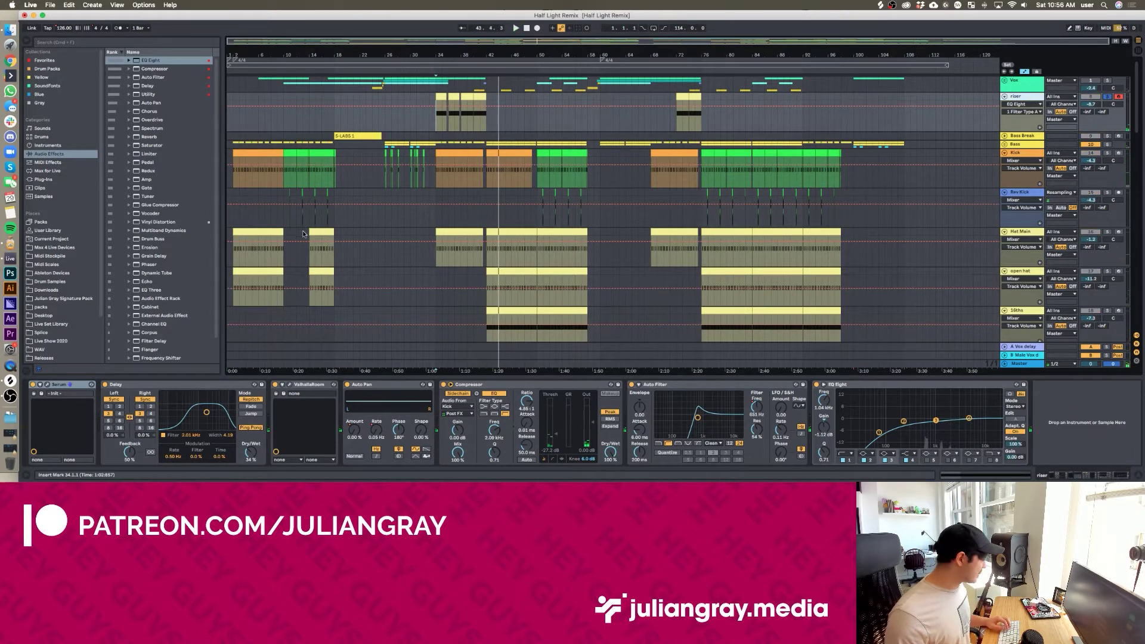
pyautogui.click(48, 384)
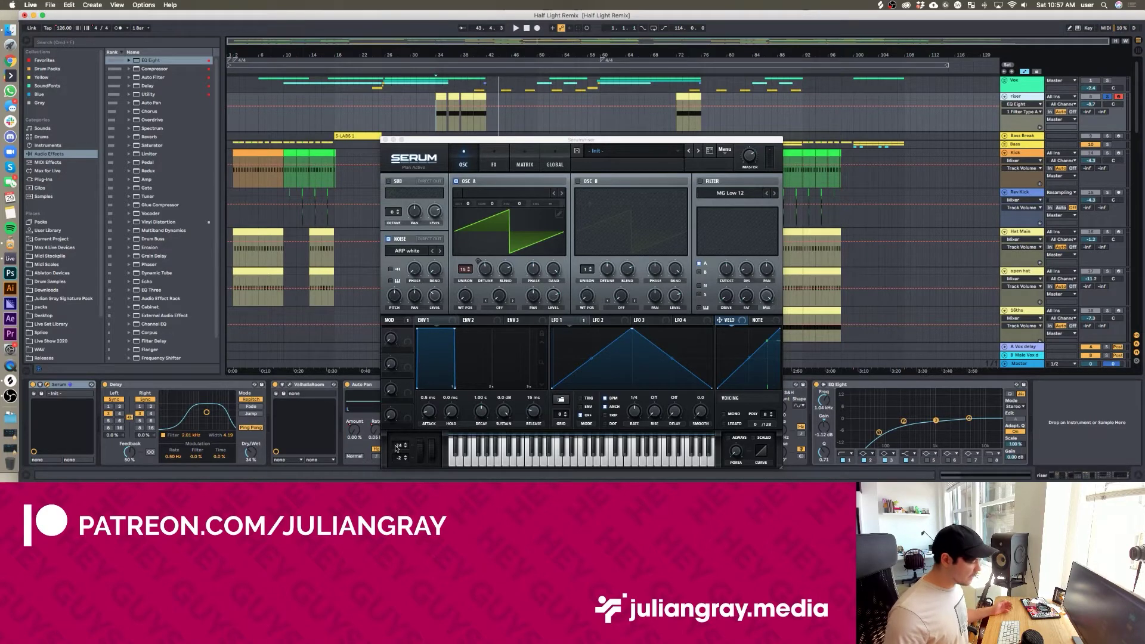
pyautogui.click(385, 140)
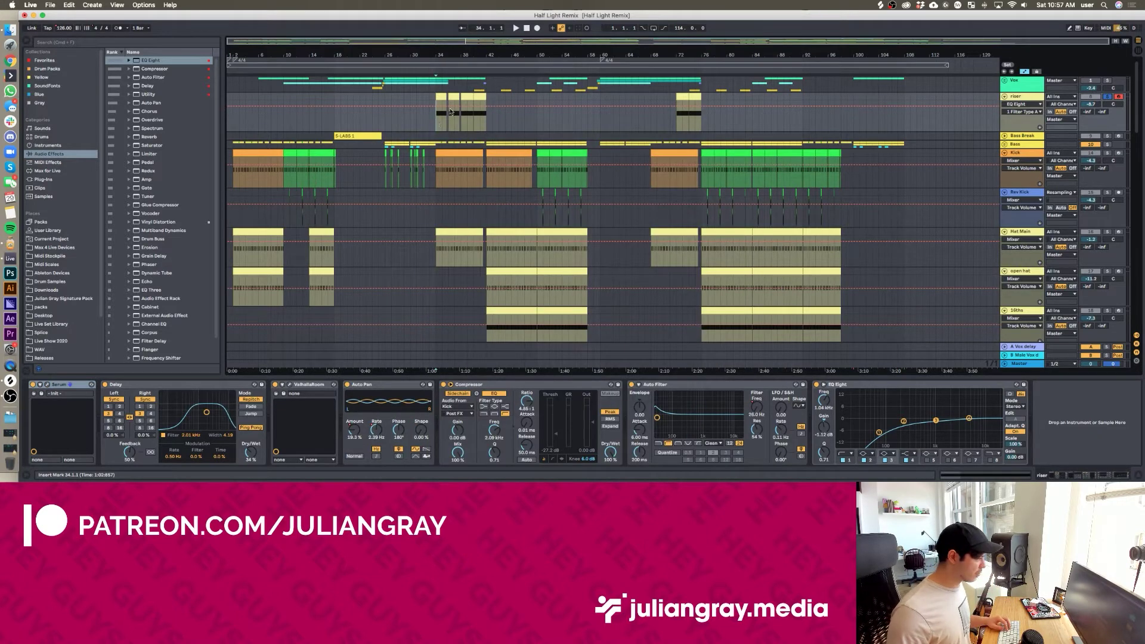
# Inspect the riser's effects chain, viewing the ValhallaRoom settings and showing the Frequency automation of its Auto Pan and Auto Filter
pyautogui.click(486, 92)
pyautogui.click(362, 432)
pyautogui.click(361, 431)
pyautogui.click(377, 429)
pyautogui.press('super+alt+p')
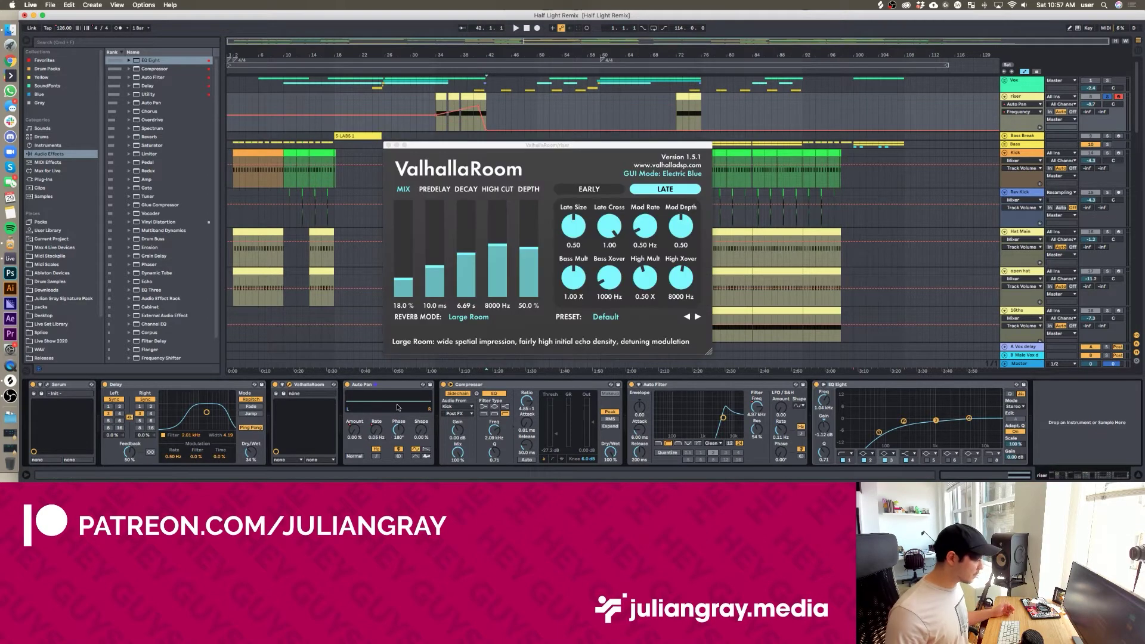
pyautogui.click(388, 146)
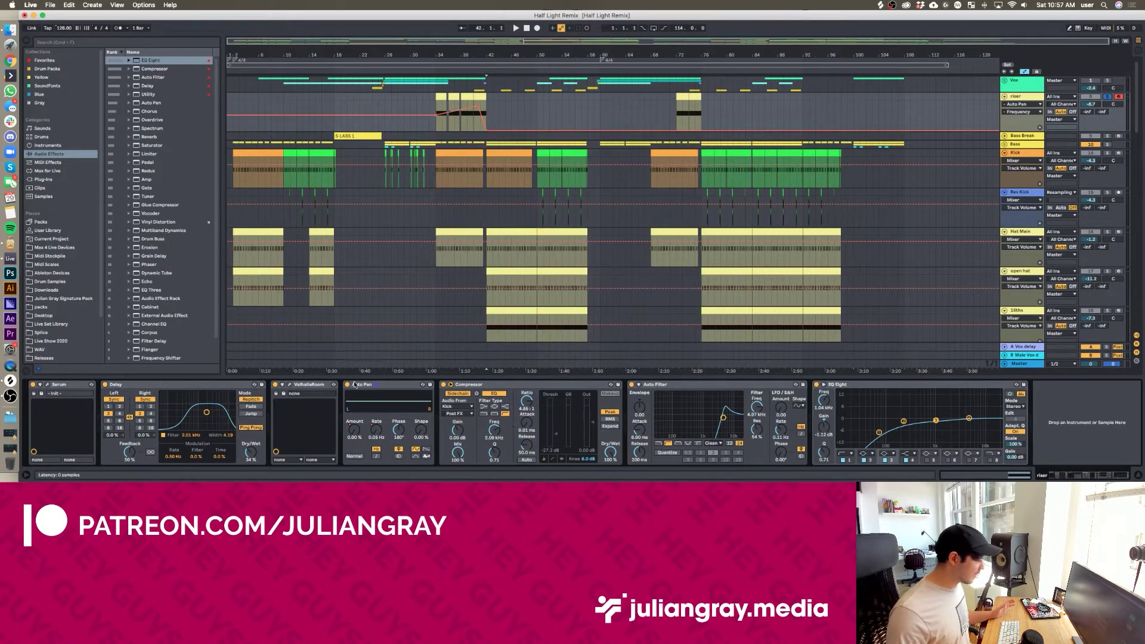
pyautogui.click(558, 384)
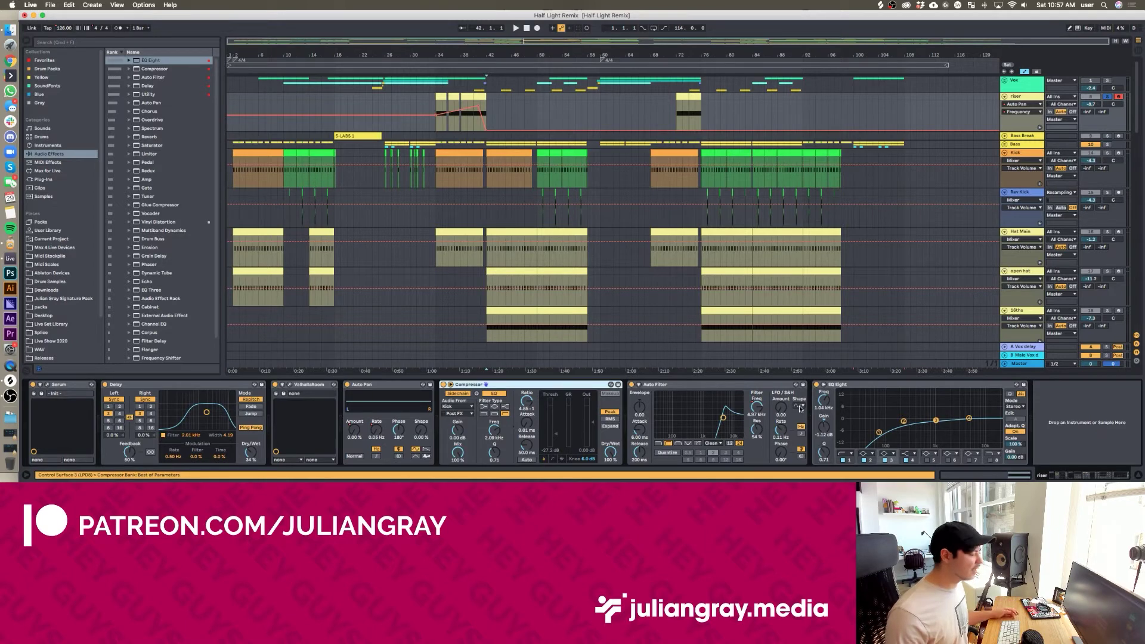
pyautogui.click(755, 412)
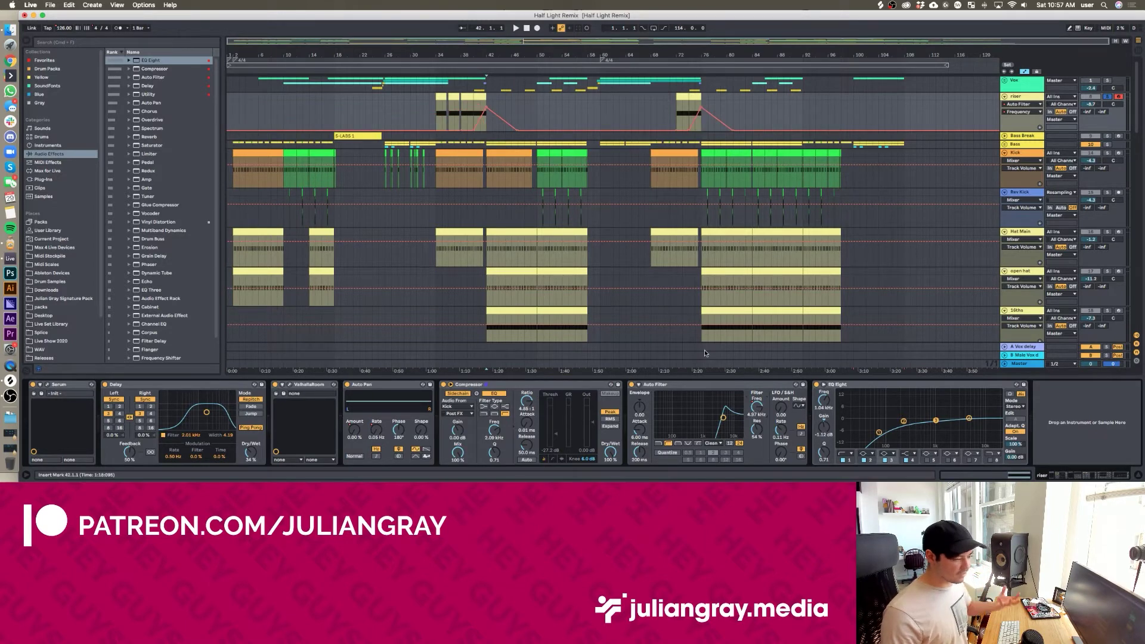
# Unfold and solo the Bass Break track, and play its clip from bar 18
pyautogui.click(1021, 136)
pyautogui.click(1005, 136)
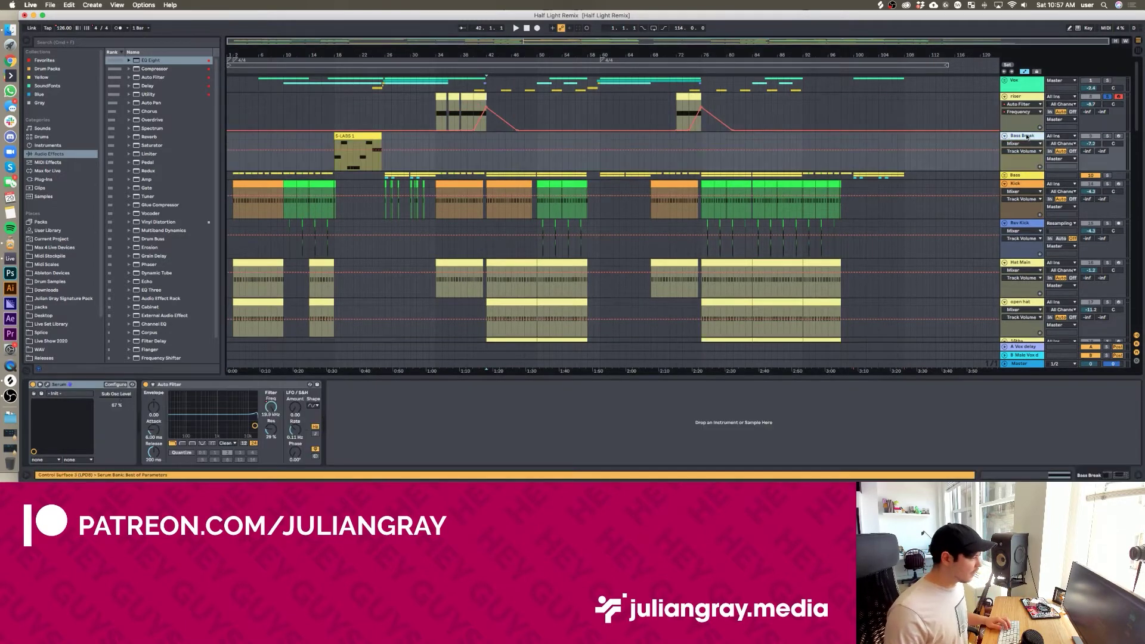
pyautogui.click(1108, 138)
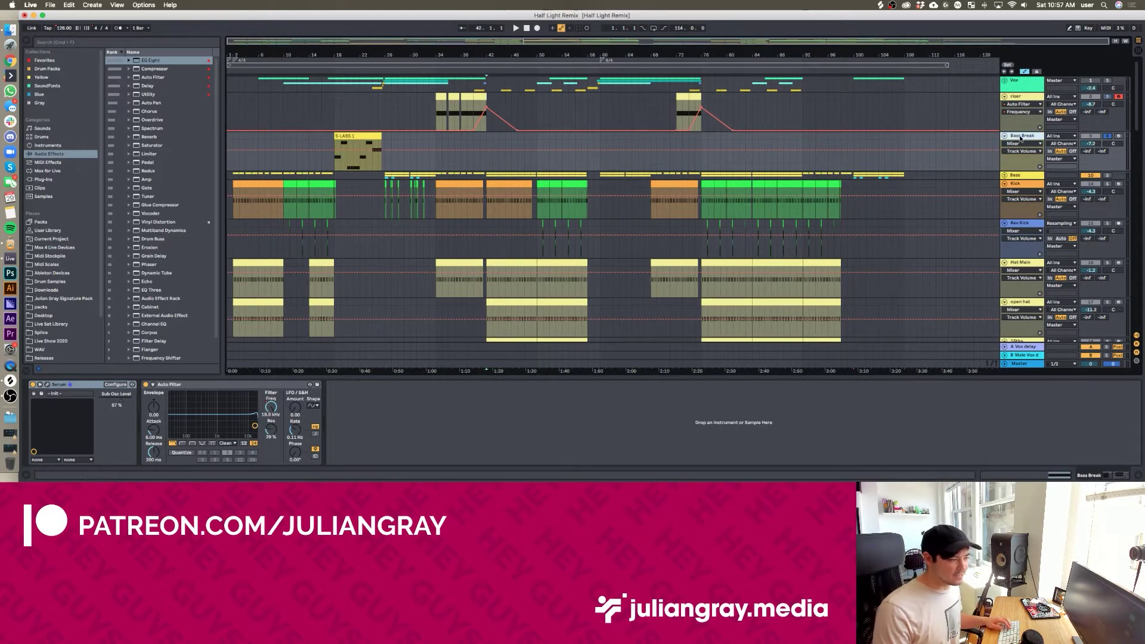
pyautogui.click(334, 135)
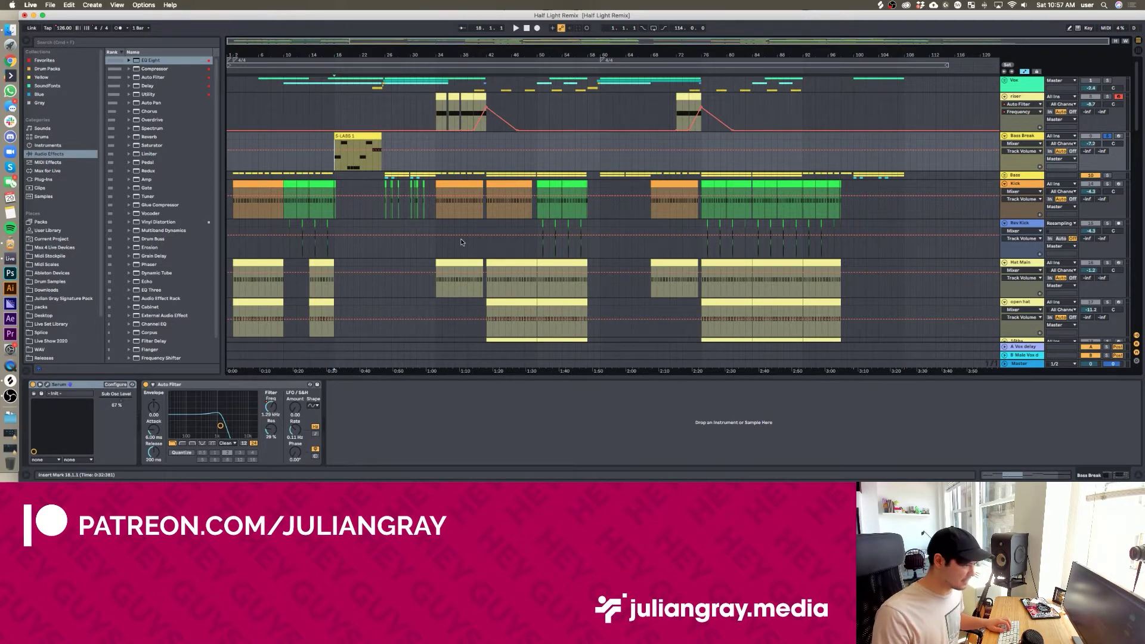
pyautogui.press('space')
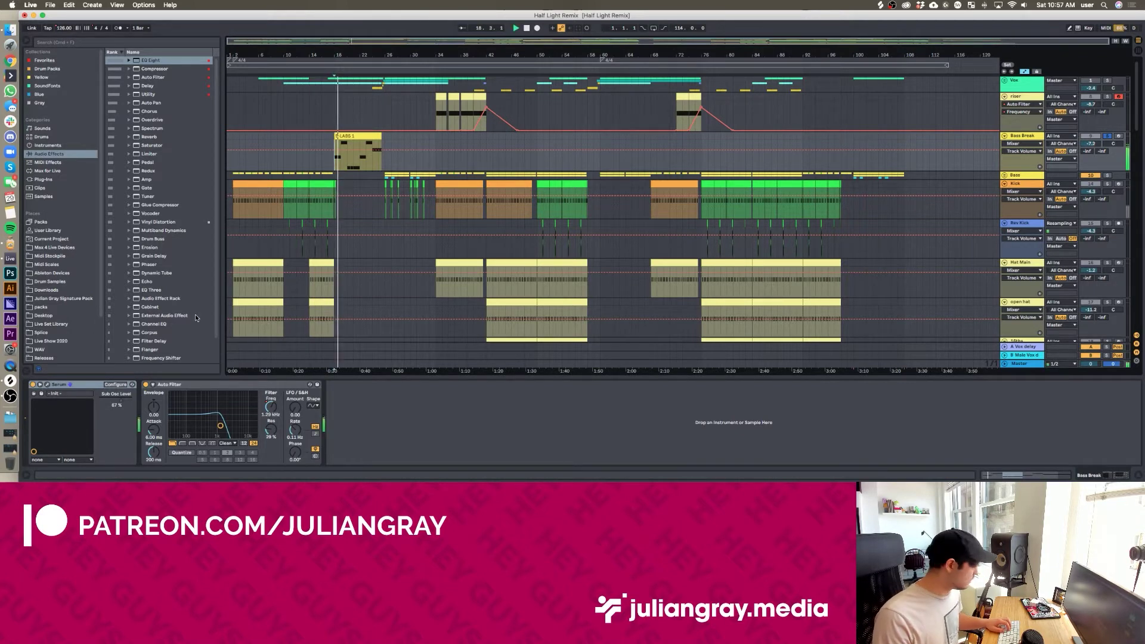
# View the Bass Break's Serum patch and its Env 2 envelope, and close the plug-in window
pyautogui.click(48, 385)
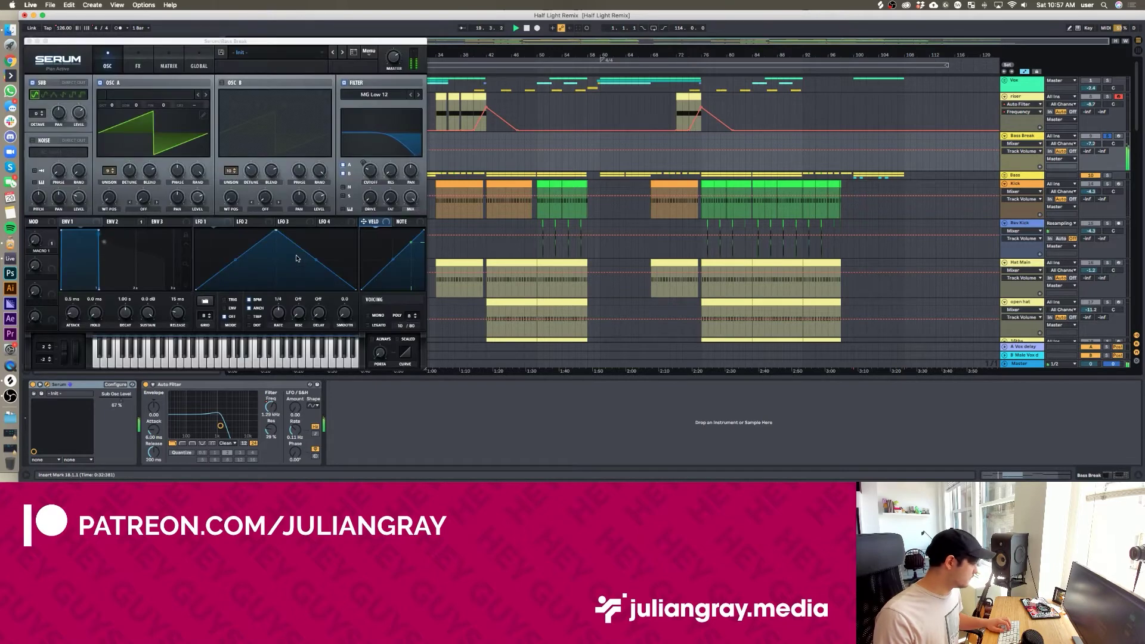
pyautogui.press('super+alt+b')
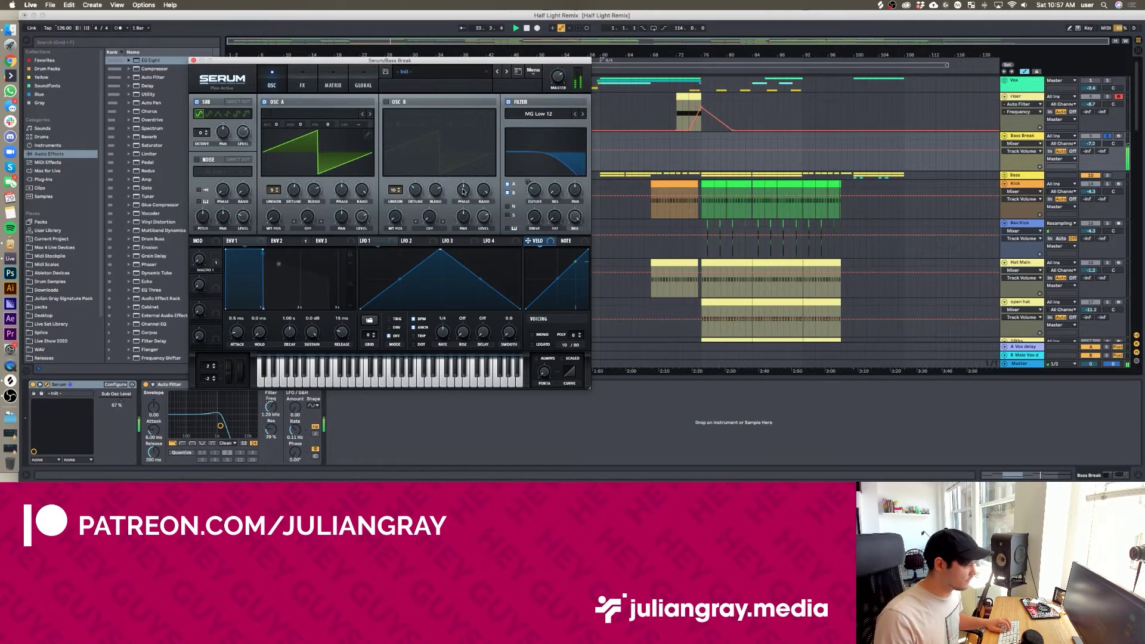
pyautogui.click(301, 241)
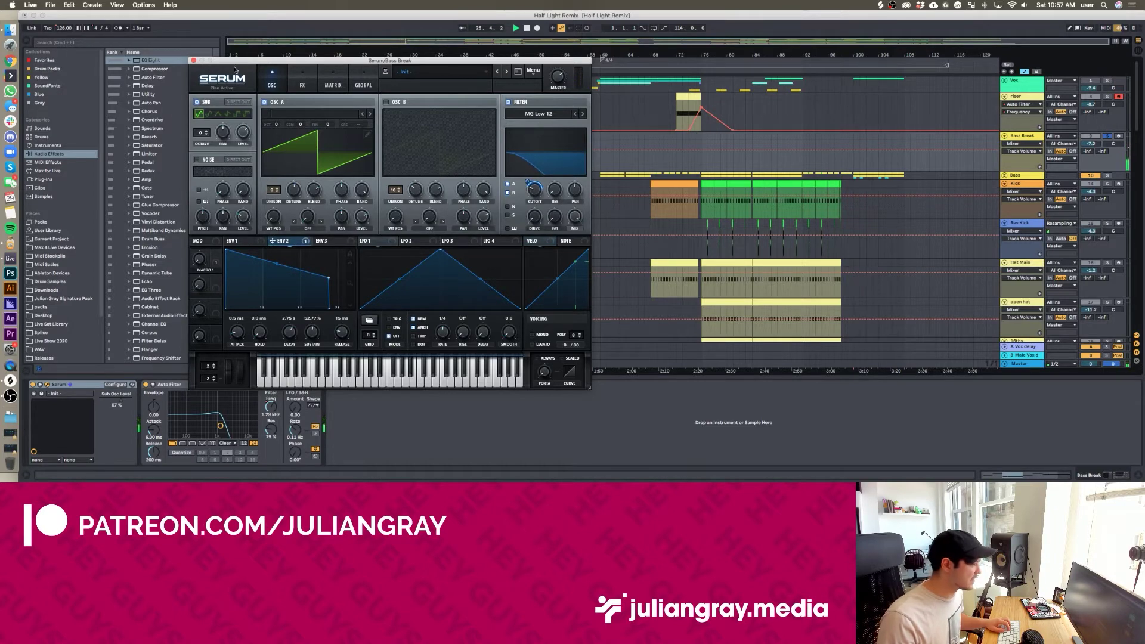
pyautogui.click(193, 61)
# Show the Bass Break's Auto Filter Frequency automation, stop playback and look at its Serum patch again
pyautogui.moveTo(270, 409)
pyautogui.mouseDown()
pyautogui.moveTo(270, 398)
pyautogui.moveTo(271, 411)
pyautogui.mouseUp()
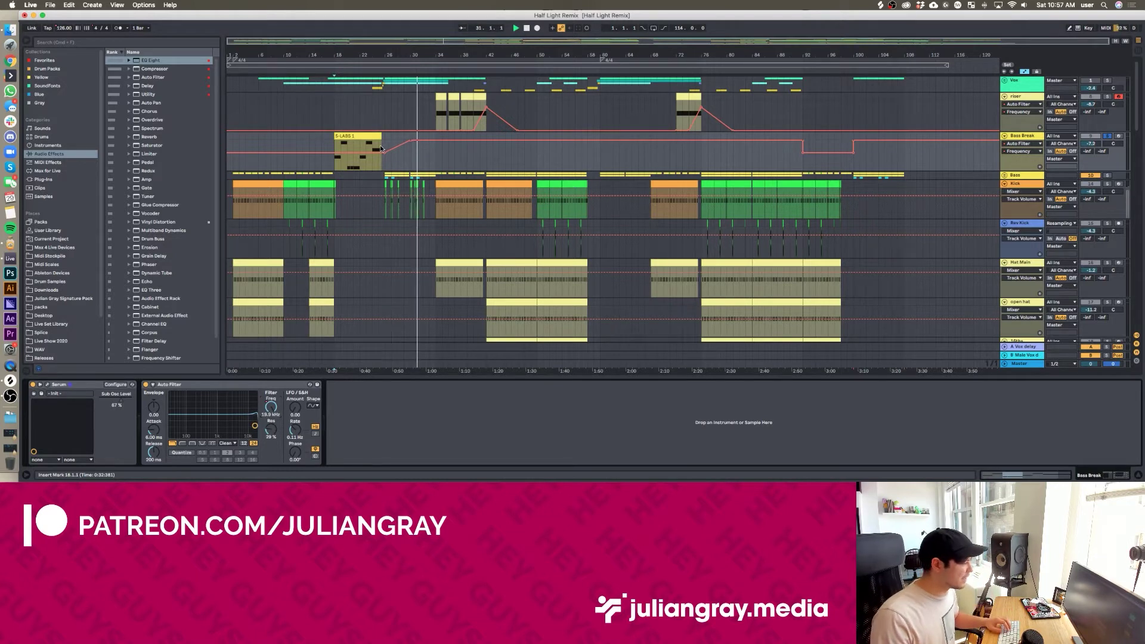
pyautogui.press('space')
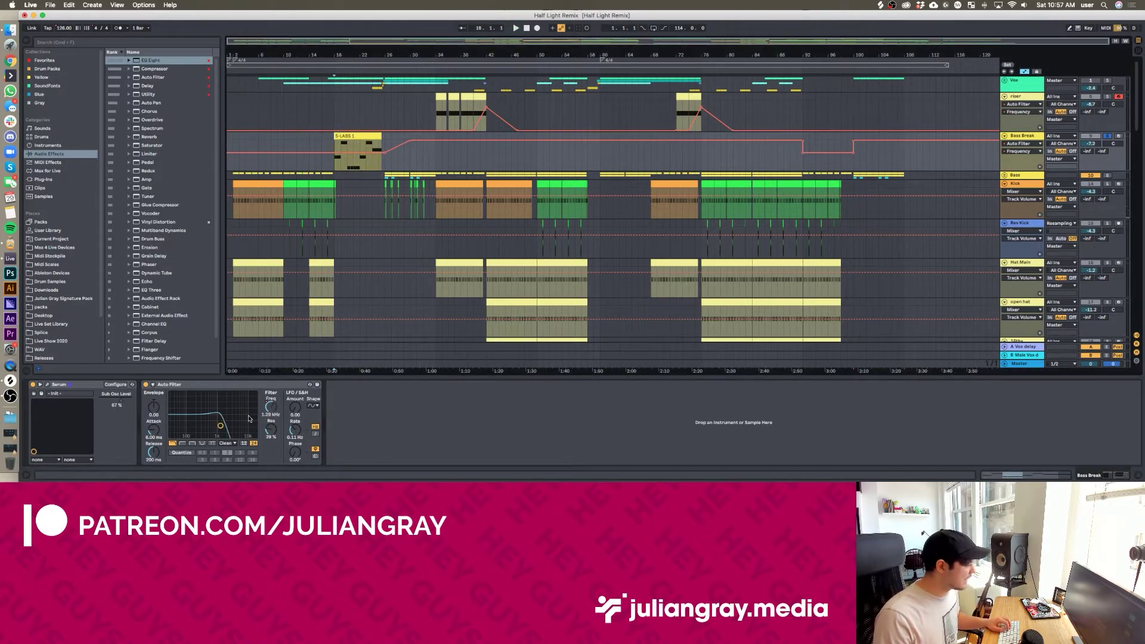
pyautogui.click(47, 385)
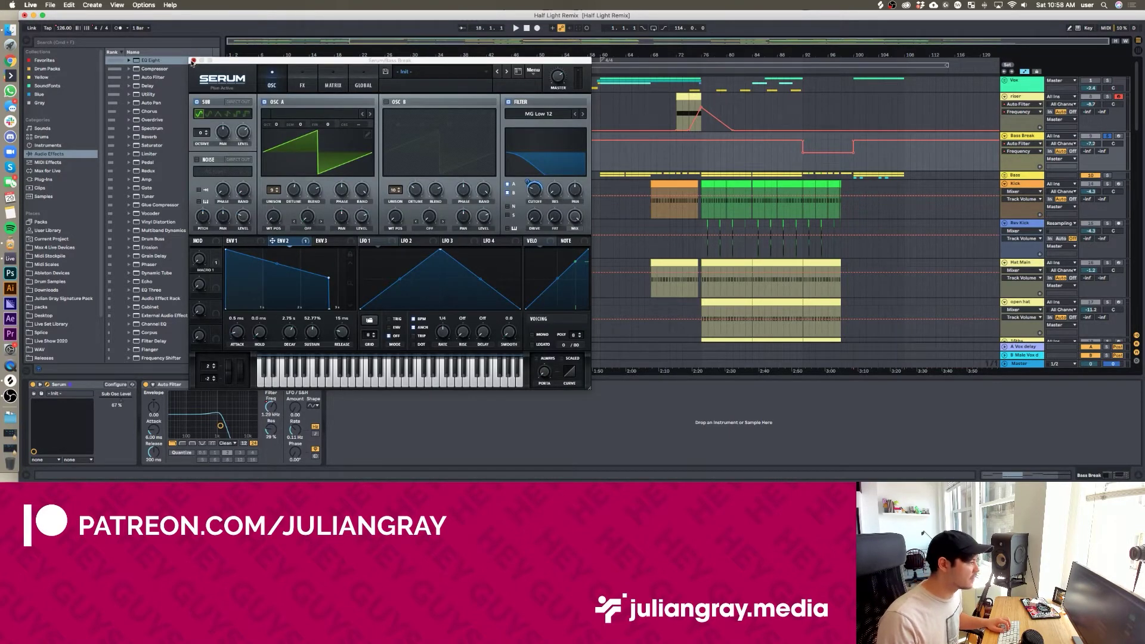
pyautogui.click(193, 61)
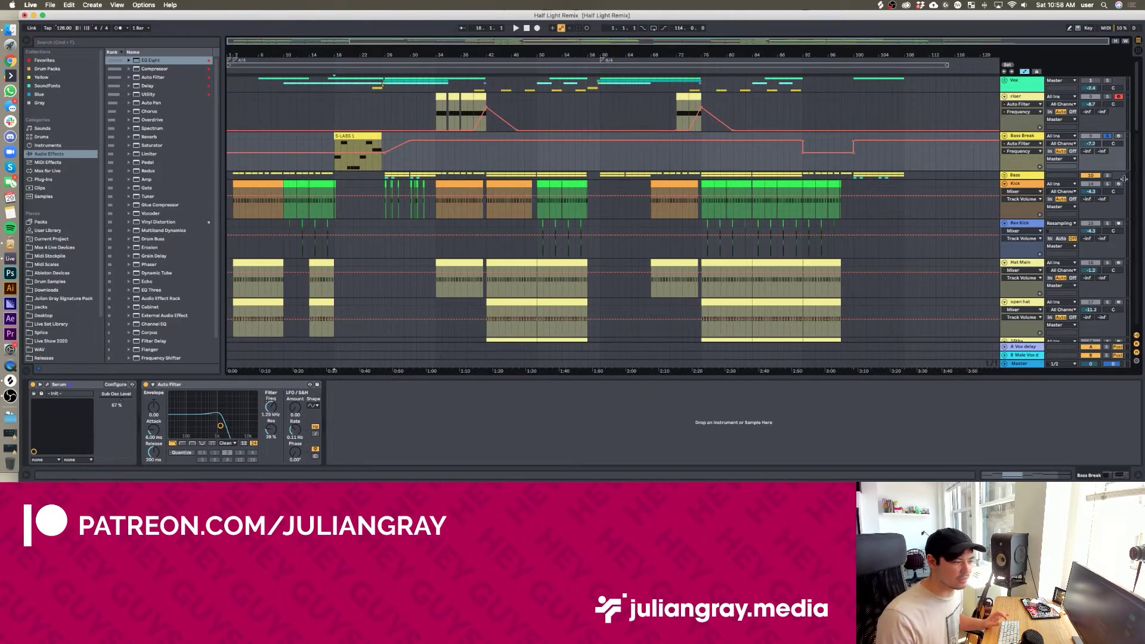
# Unfold the Bass group, solo it and play it from bar 2
pyautogui.click(1004, 175)
pyautogui.scroll(-3, 930, 178)
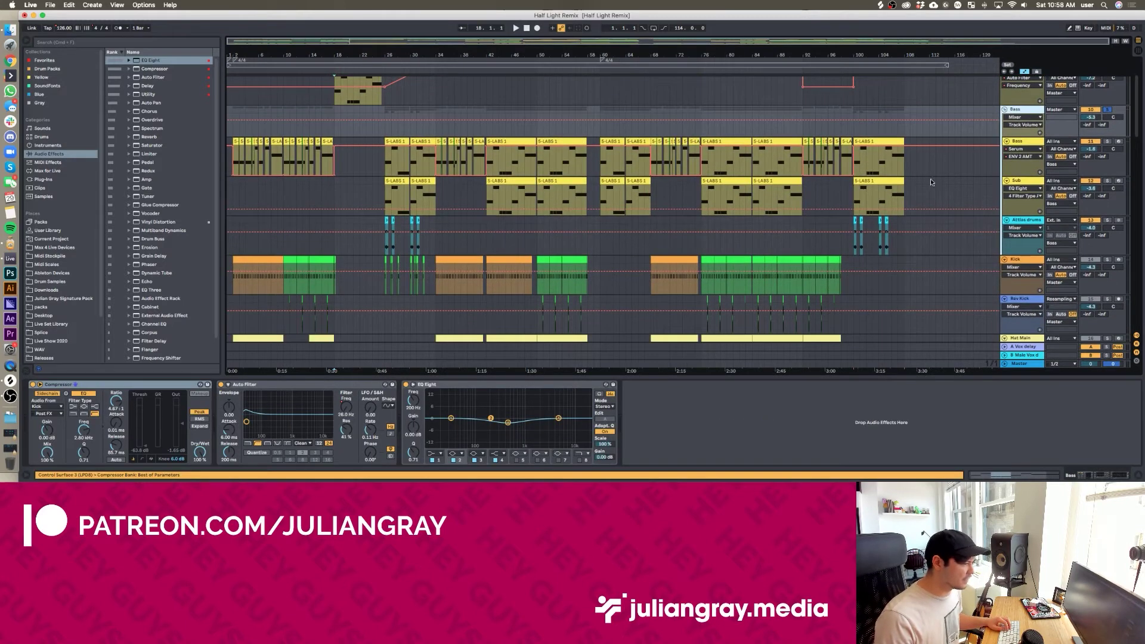
pyautogui.scroll(1, 930, 178)
pyautogui.click(233, 149)
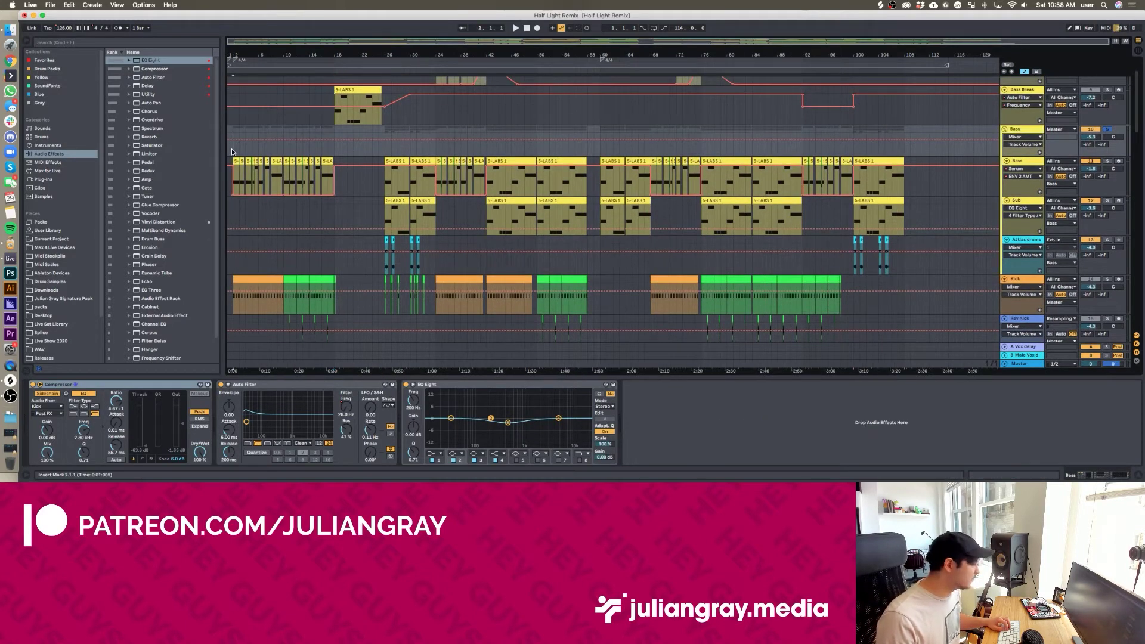
pyautogui.press('space')
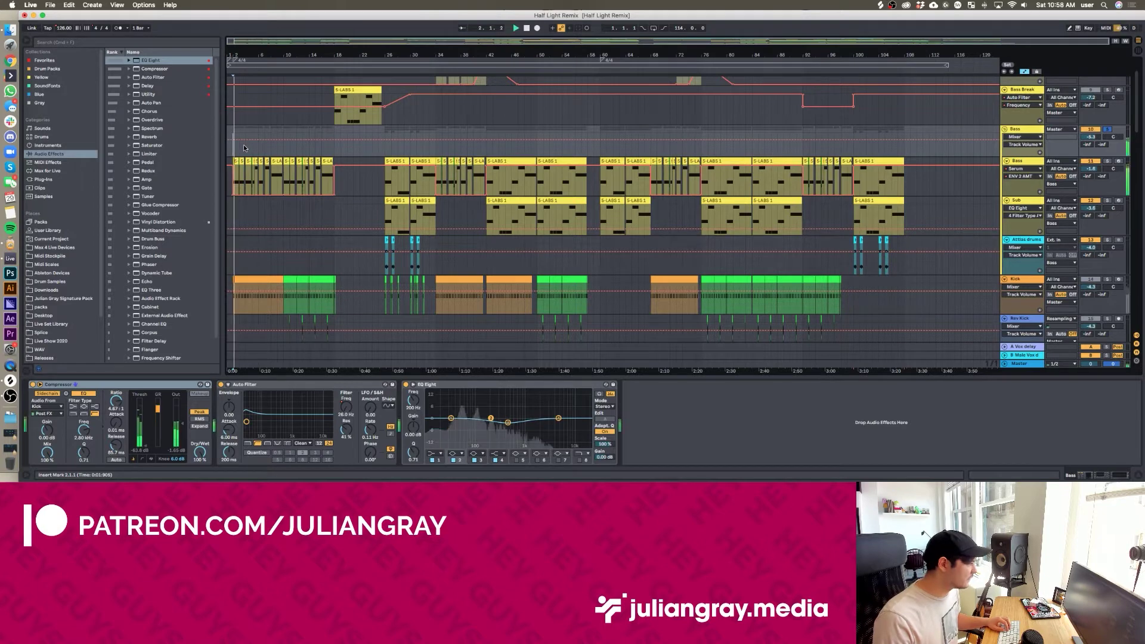
# Stop playback and inspect the Bass track's Serum oscillators, its Distortion effect and the highest-frequency band of its EQ Eight
pyautogui.click(243, 175)
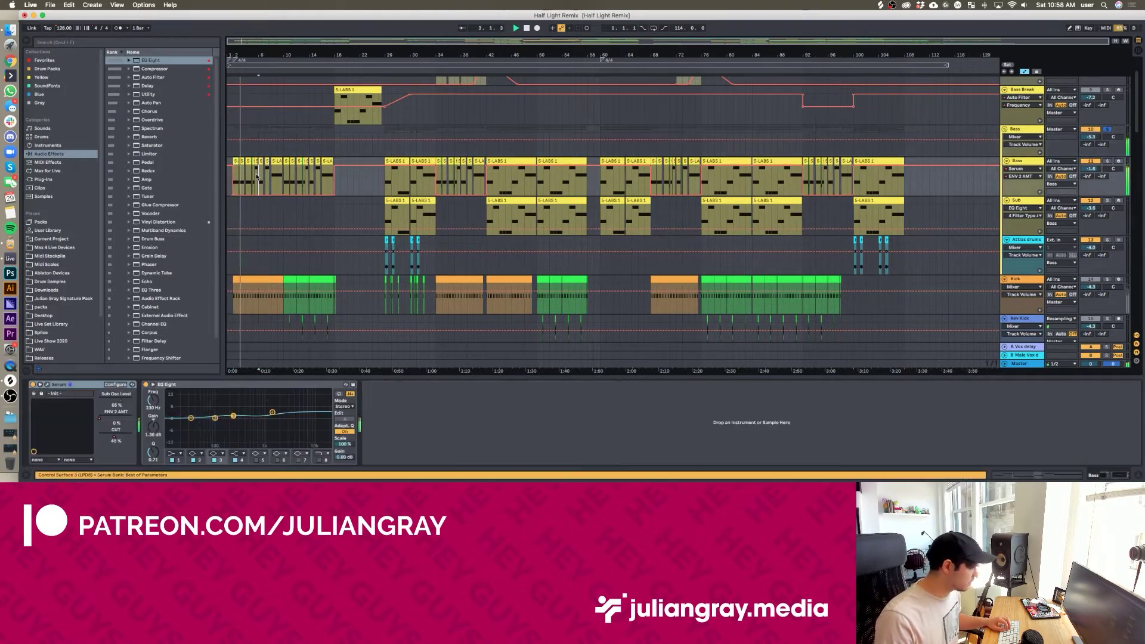
pyautogui.press('super+alt+p')
pyautogui.press('space')
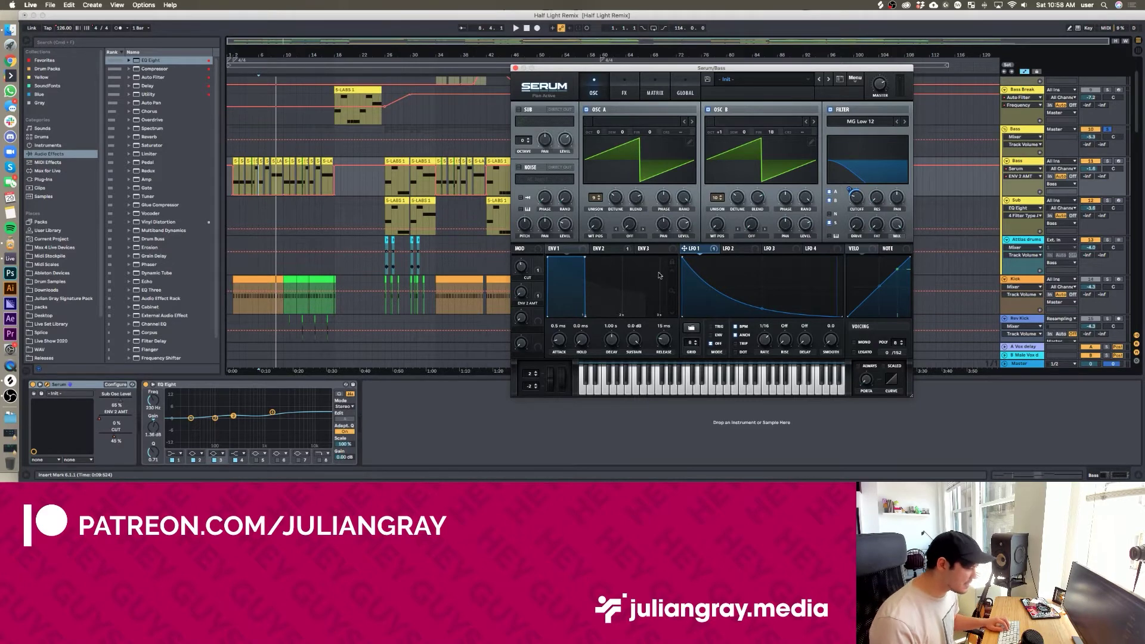
pyautogui.click(623, 83)
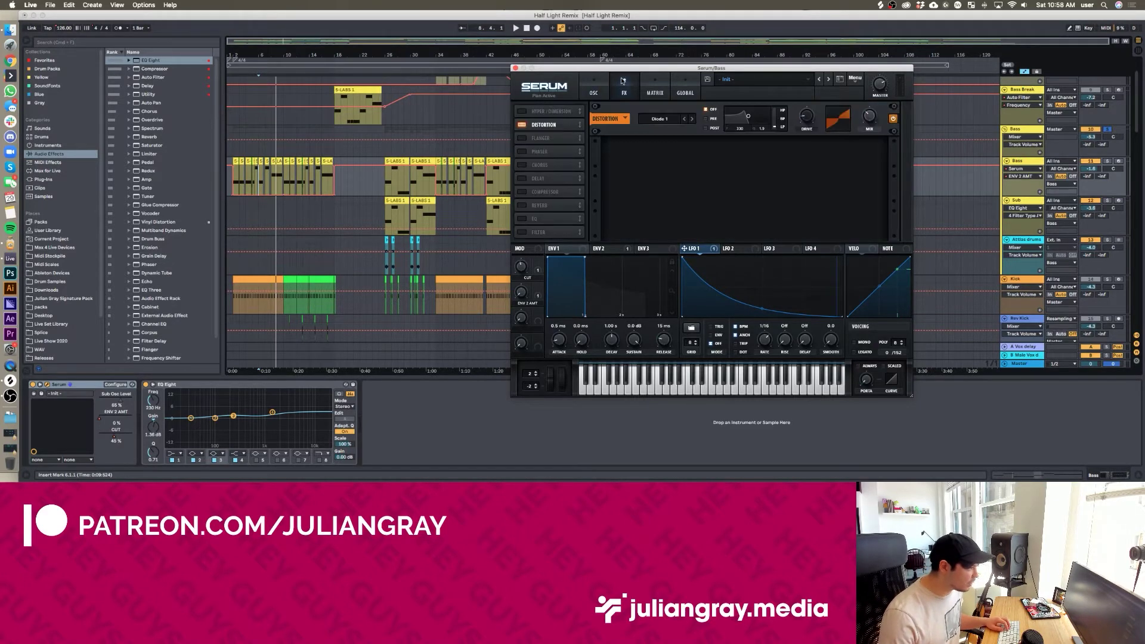
pyautogui.click(605, 83)
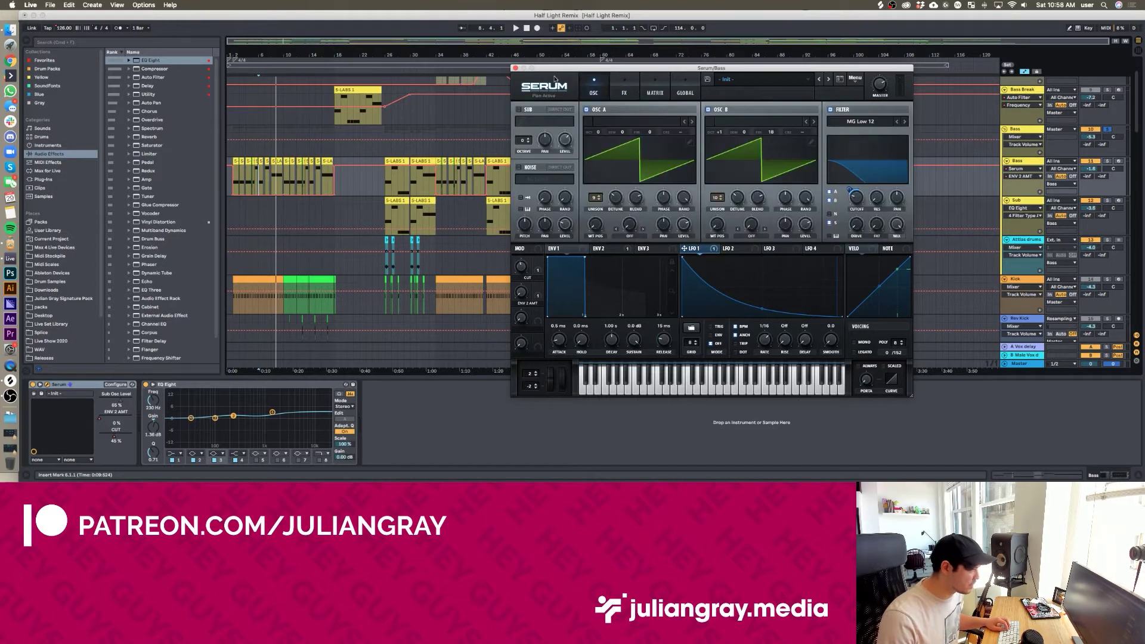
pyautogui.click(515, 68)
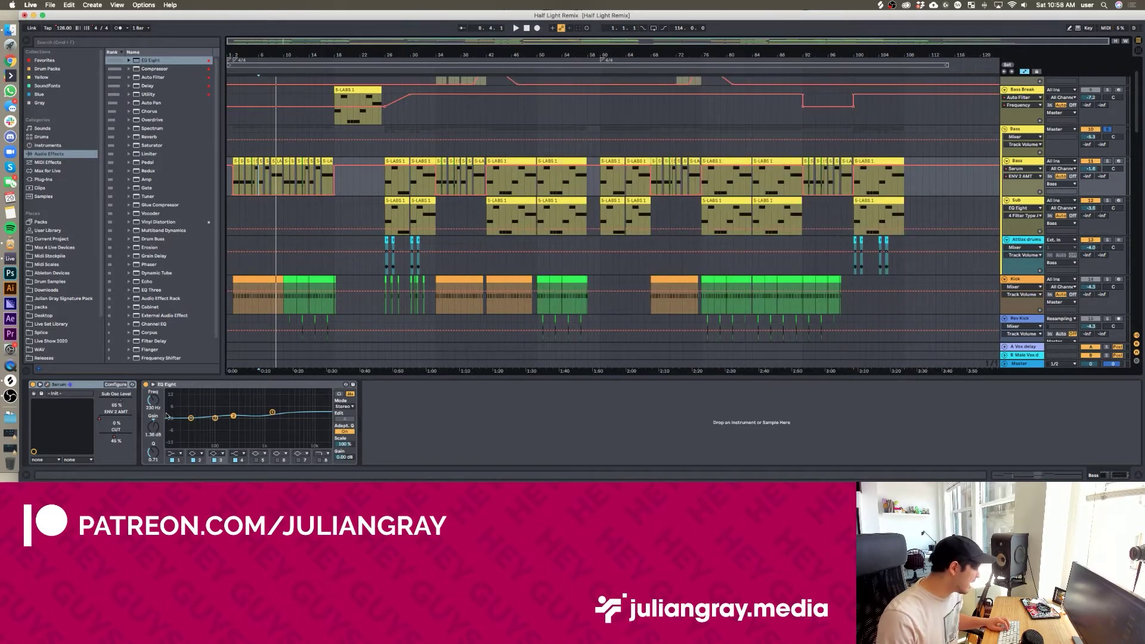
pyautogui.click(272, 412)
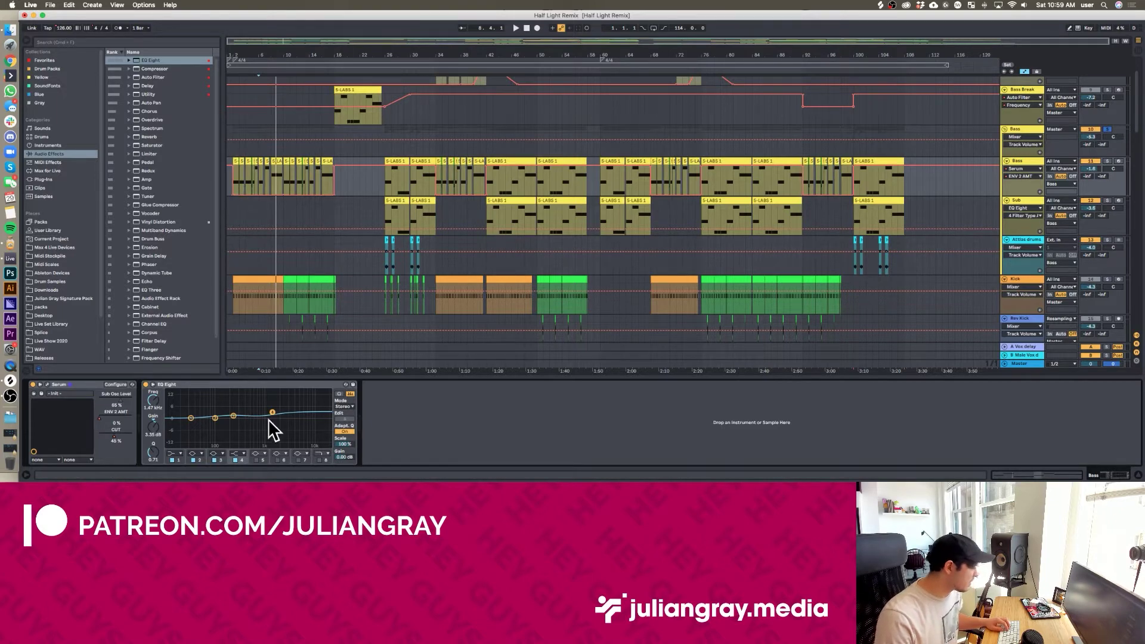
# Enlarge the intro section and examine the notes of the first Bass clip at bar 2 and of a following one
pyautogui.moveTo(231, 55); pyautogui.dragTo(239, 89)
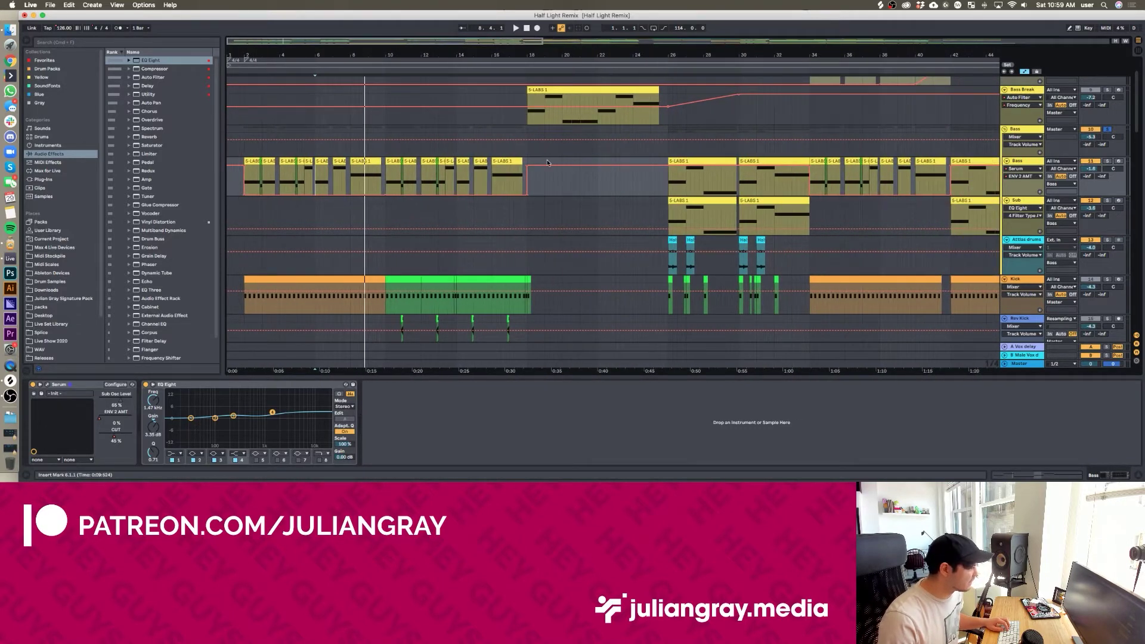
pyautogui.click(252, 181)
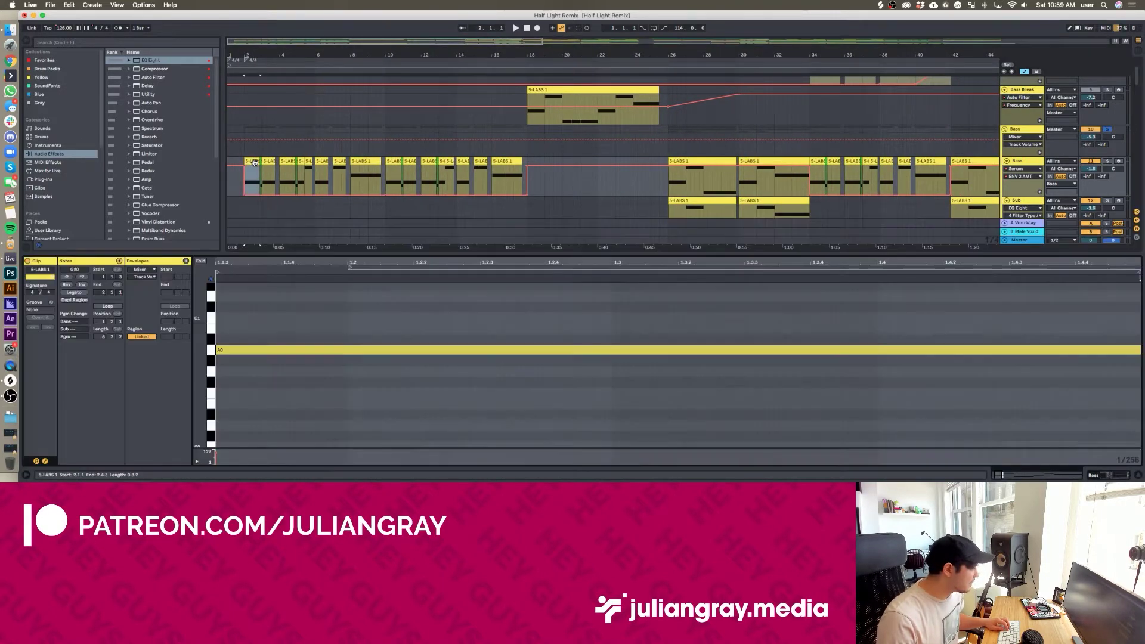
pyautogui.doubleClick(252, 182)
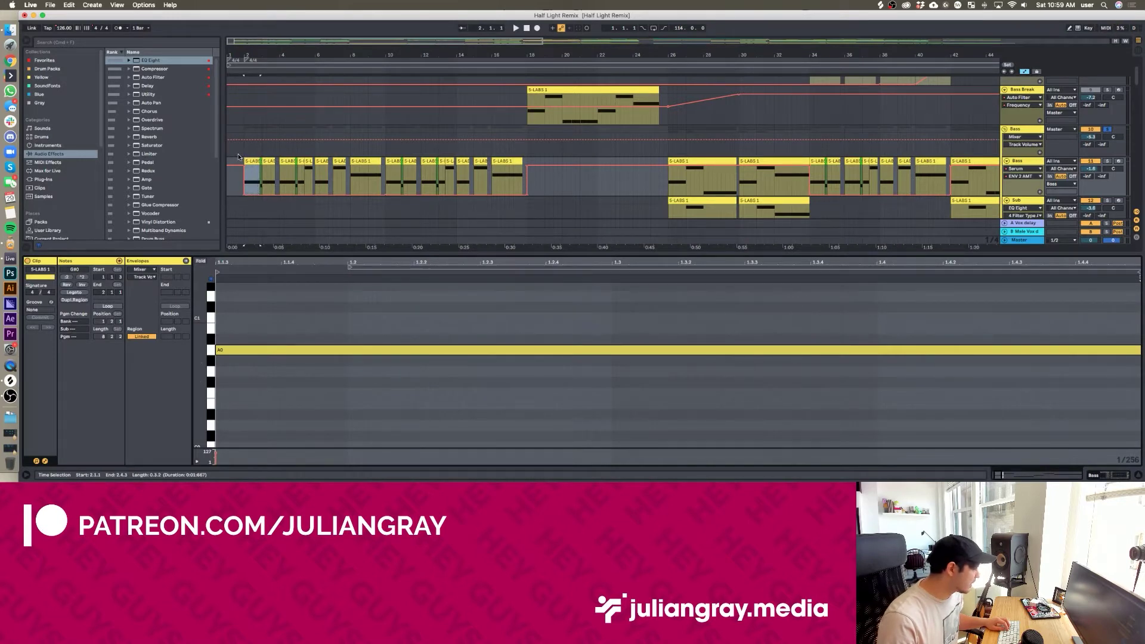
pyautogui.click(308, 180)
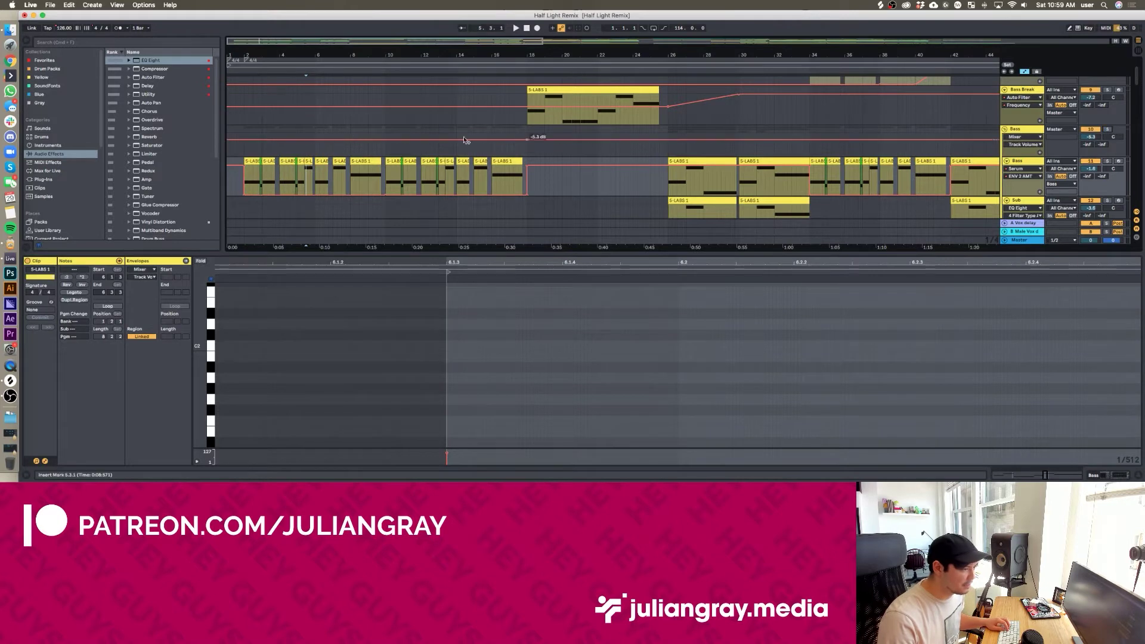
# Play the Bass track from its first clip at bar 2 and select among its opening clips
pyautogui.click(237, 161)
pyautogui.press('space')
pyautogui.click(242, 162)
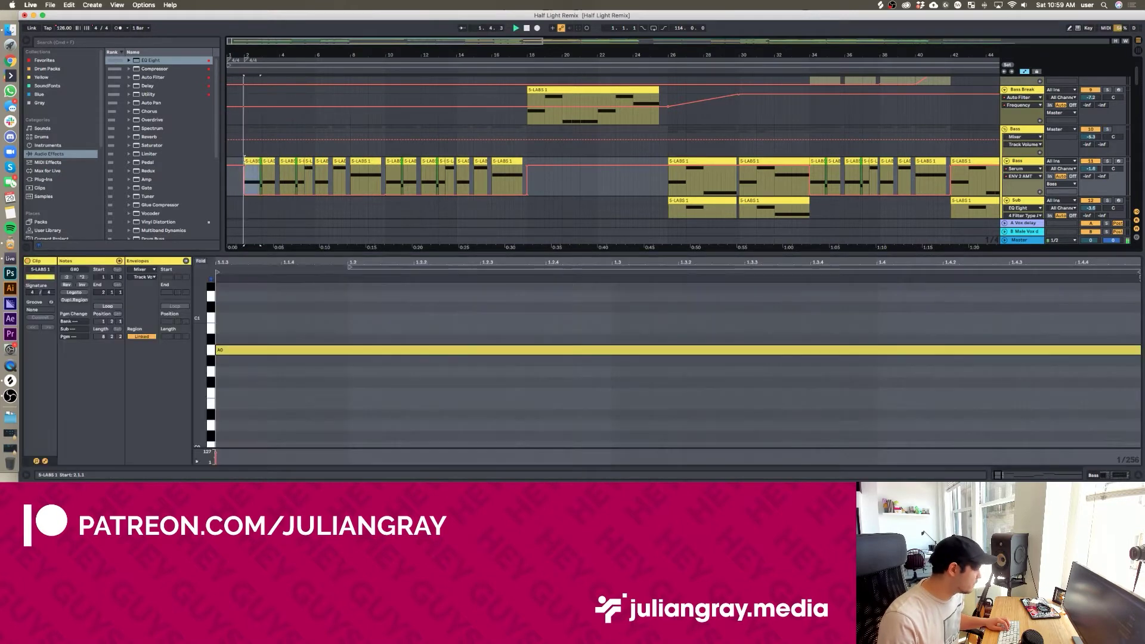
pyautogui.click(269, 182)
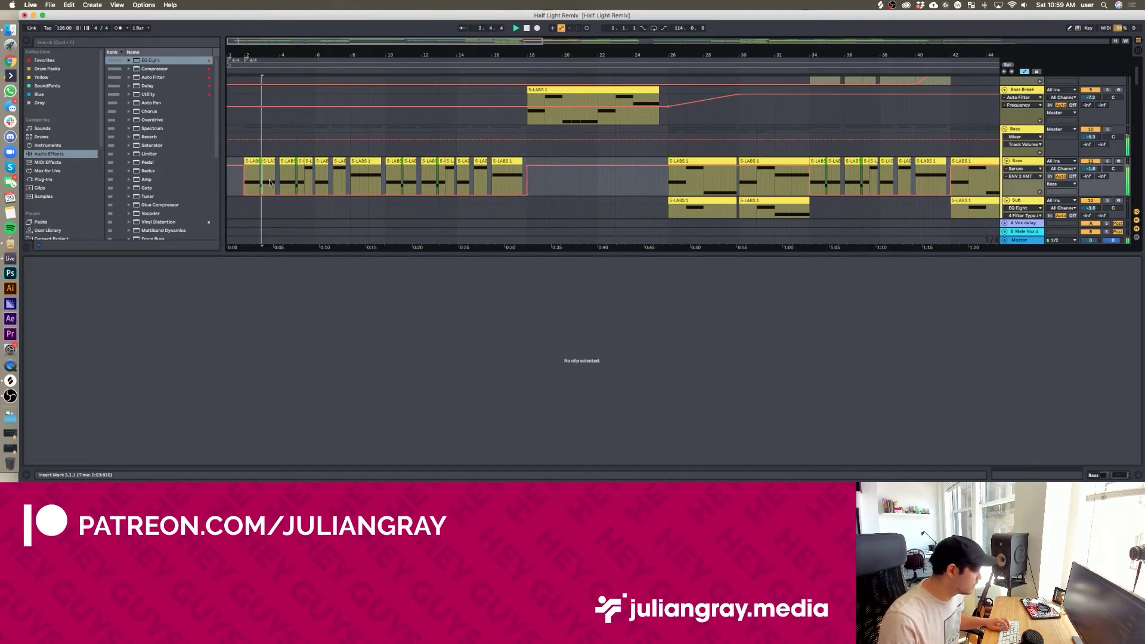
# Zoom out the arrangement and examine the notes of the Bass clips at bars 10, 42 and 26
pyautogui.click(276, 176)
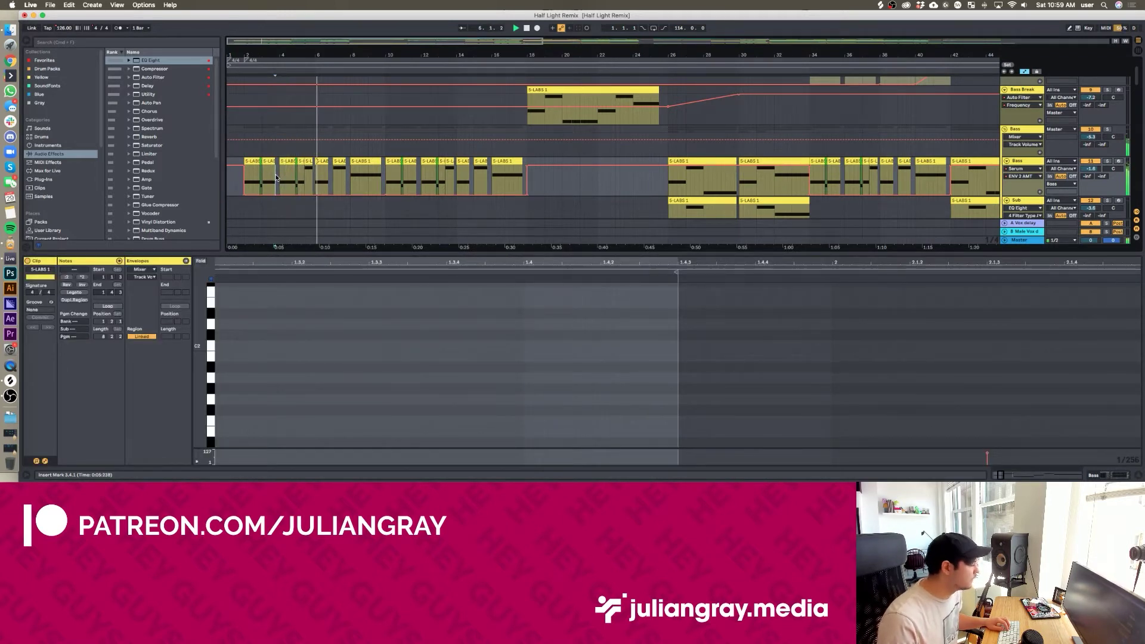
pyautogui.press('-')
pyautogui.click(338, 187)
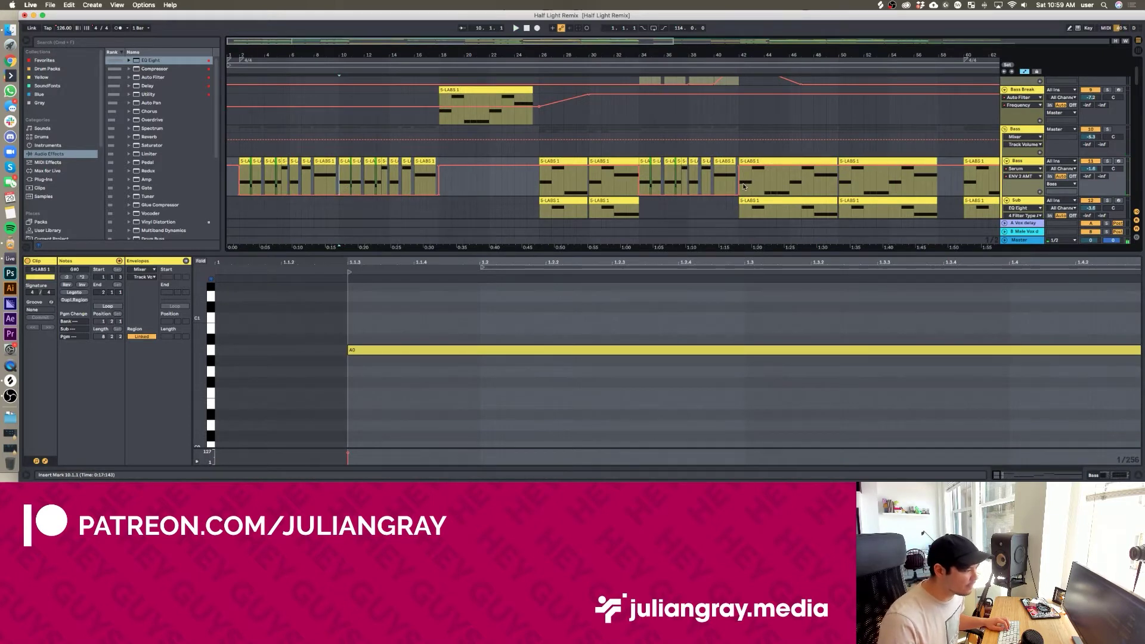
pyautogui.click(744, 186)
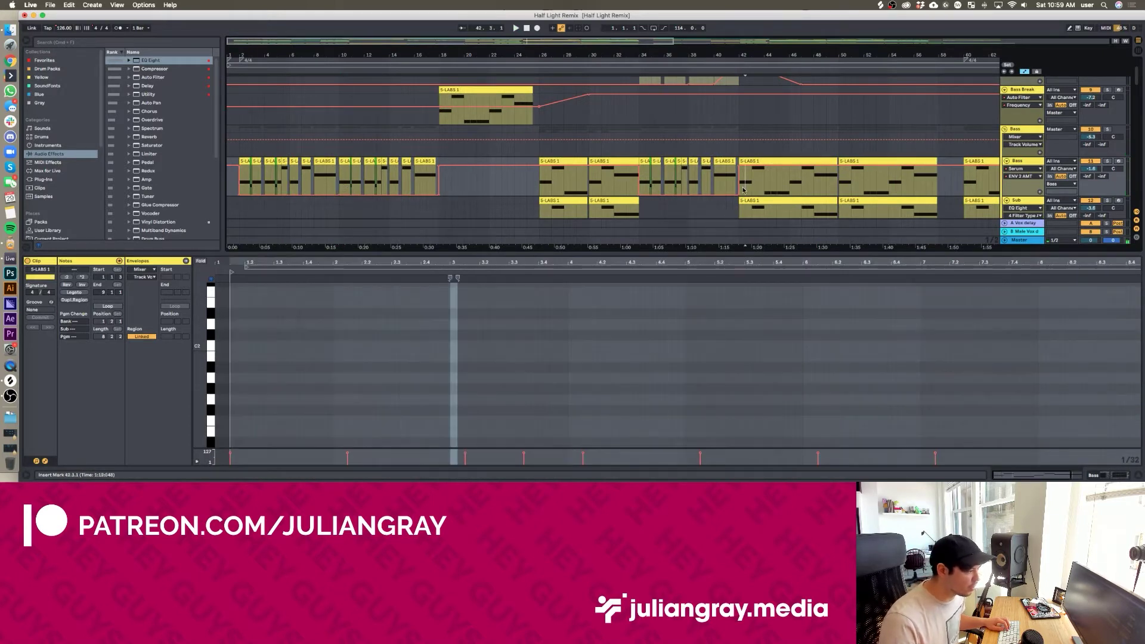
pyautogui.click(540, 183)
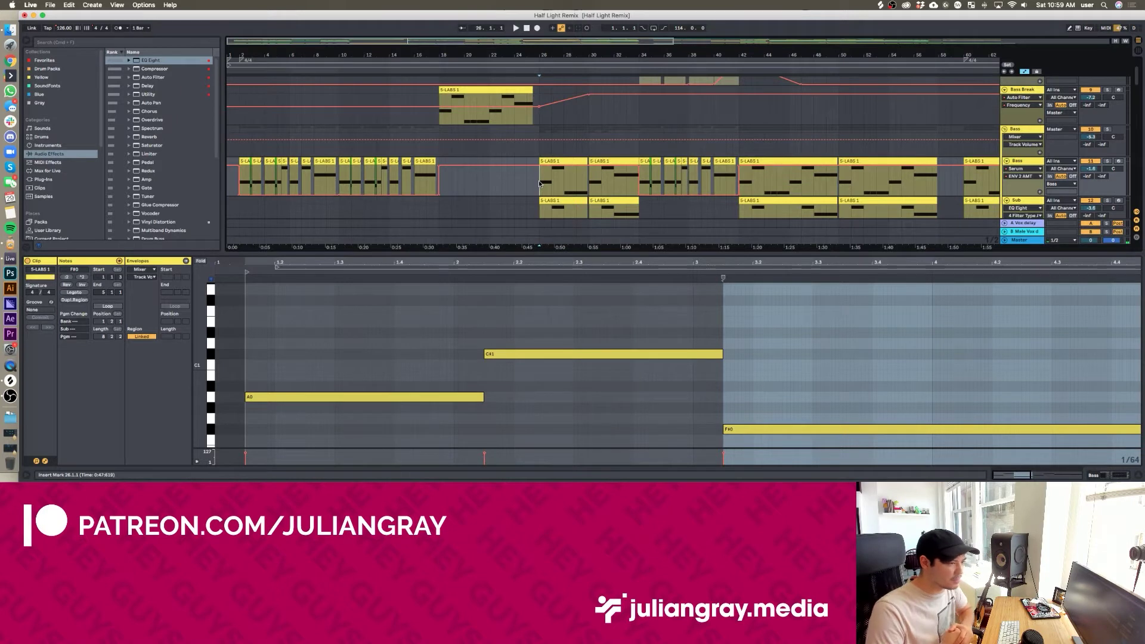
# Examine the short intro Bass clips again, working back from bar 10 to the first clip at bar 2
pyautogui.click(339, 183)
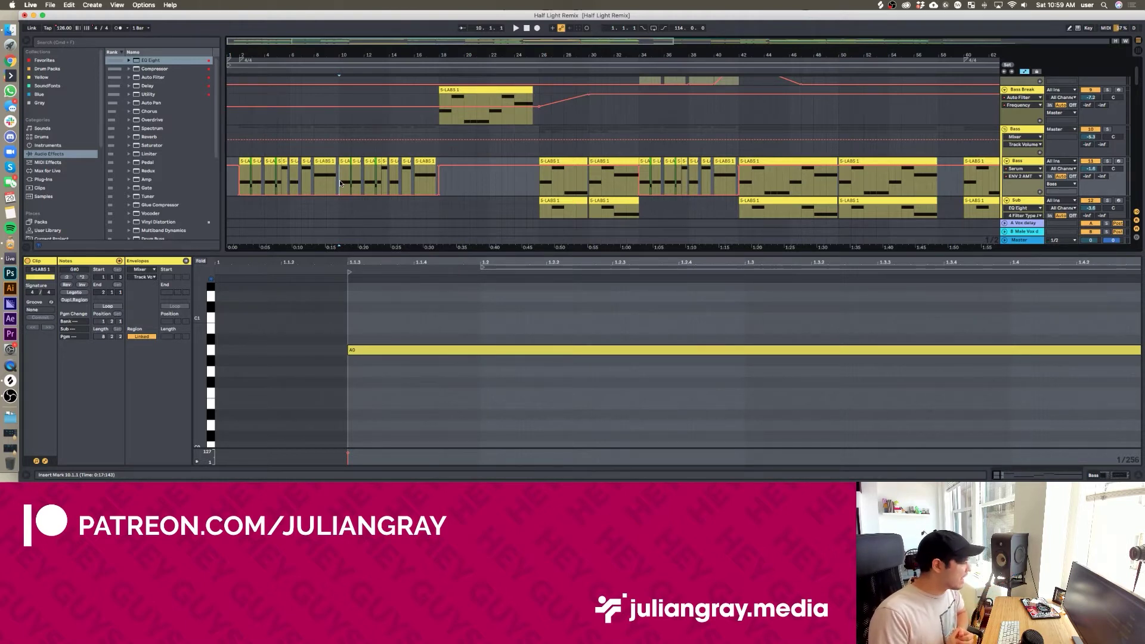
pyautogui.click(276, 176)
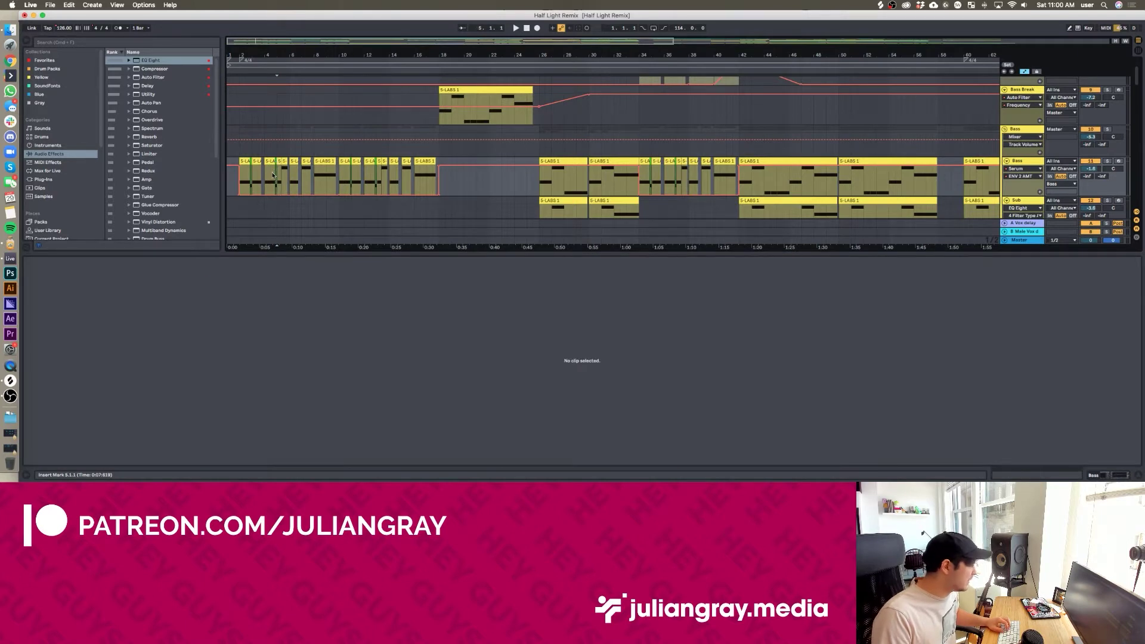
pyautogui.click(272, 174)
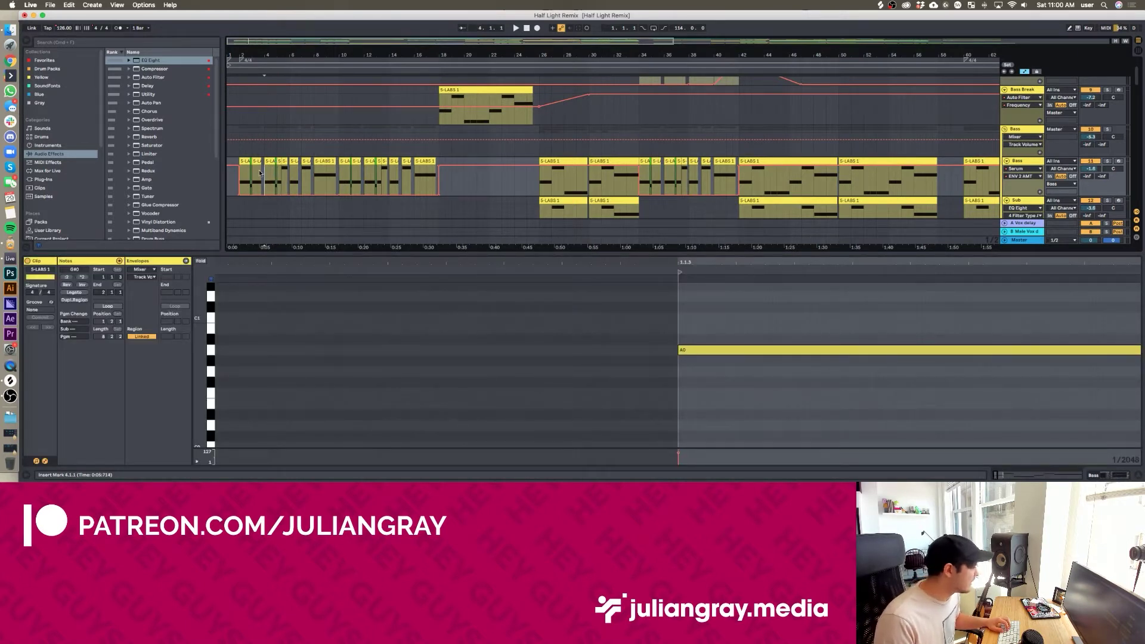
pyautogui.click(241, 174)
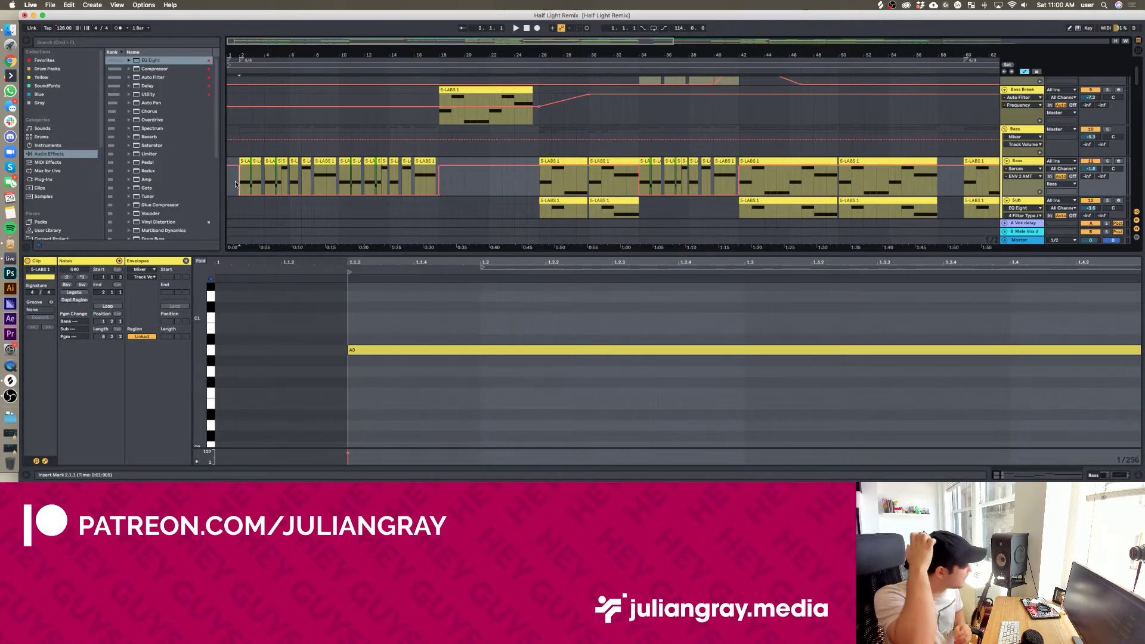
# Play the Bass track from bar 26 and show Serum's ENV 2, with the Serum window clear of the bar 26 clips
pyautogui.click(540, 186)
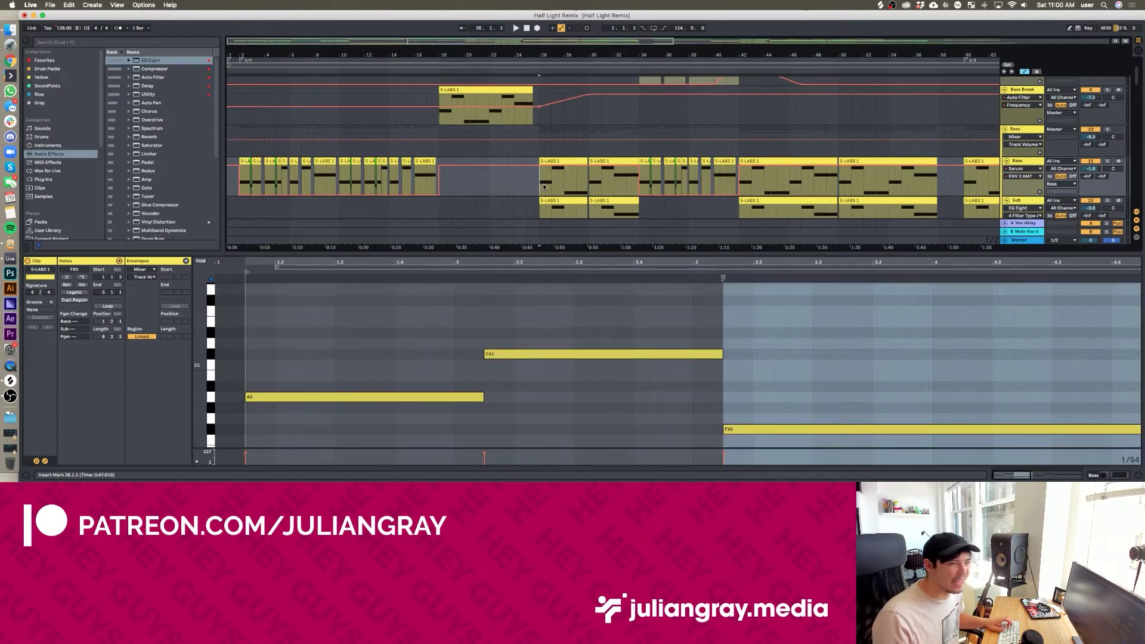
pyautogui.hotkey('shift', 'Tab')
pyautogui.press('space')
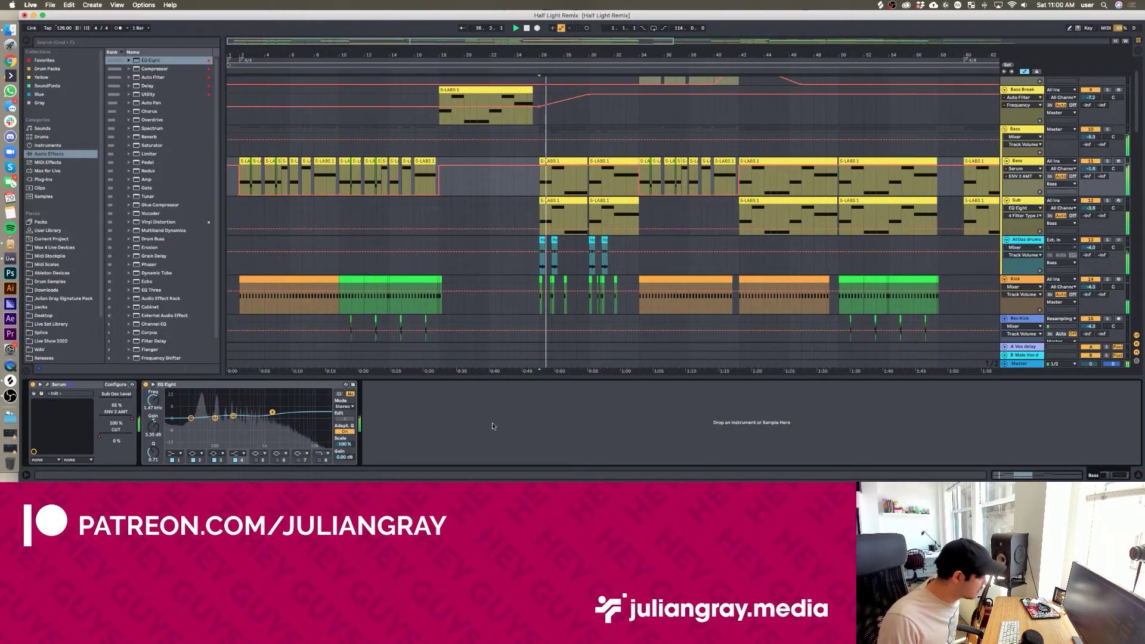
pyautogui.click(48, 386)
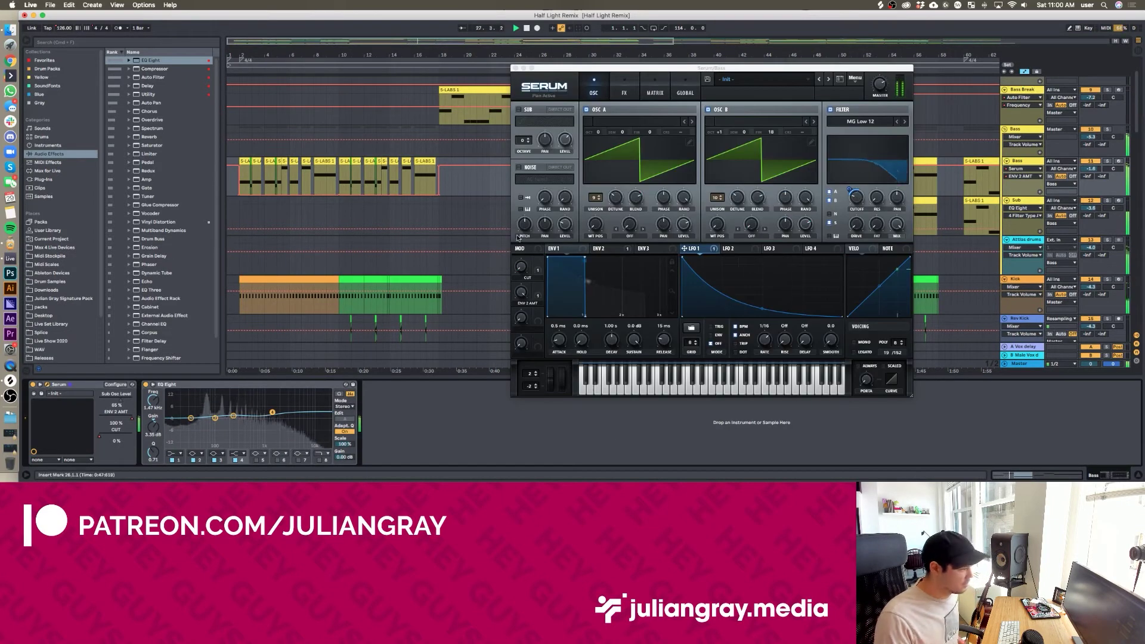
pyautogui.click(618, 252)
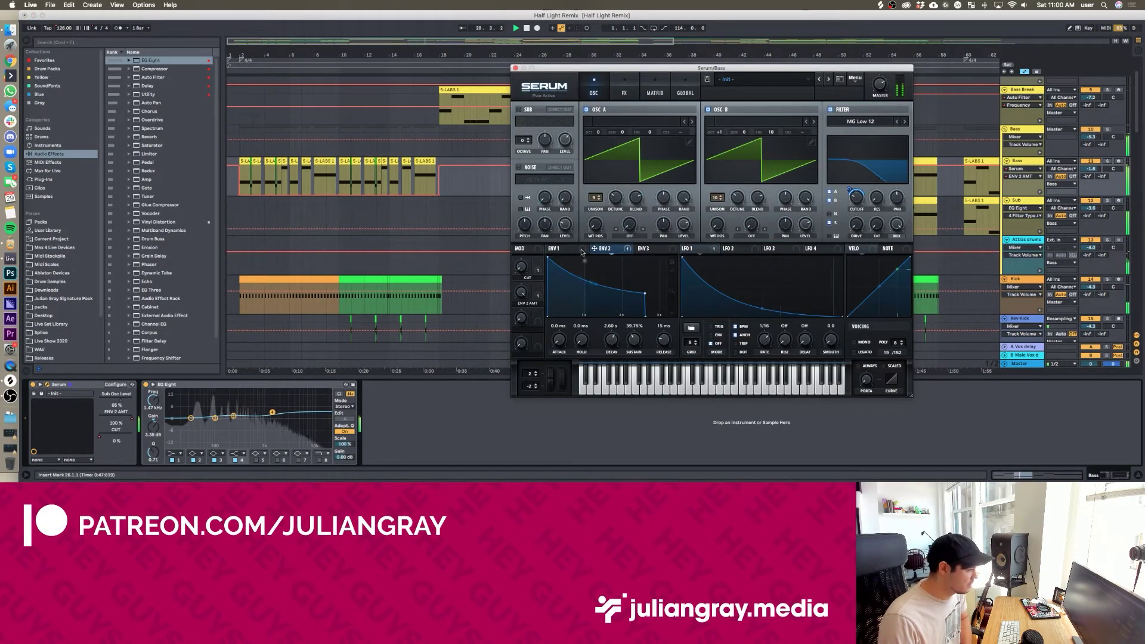
pyautogui.moveTo(596, 68); pyautogui.dragTo(213, 85)
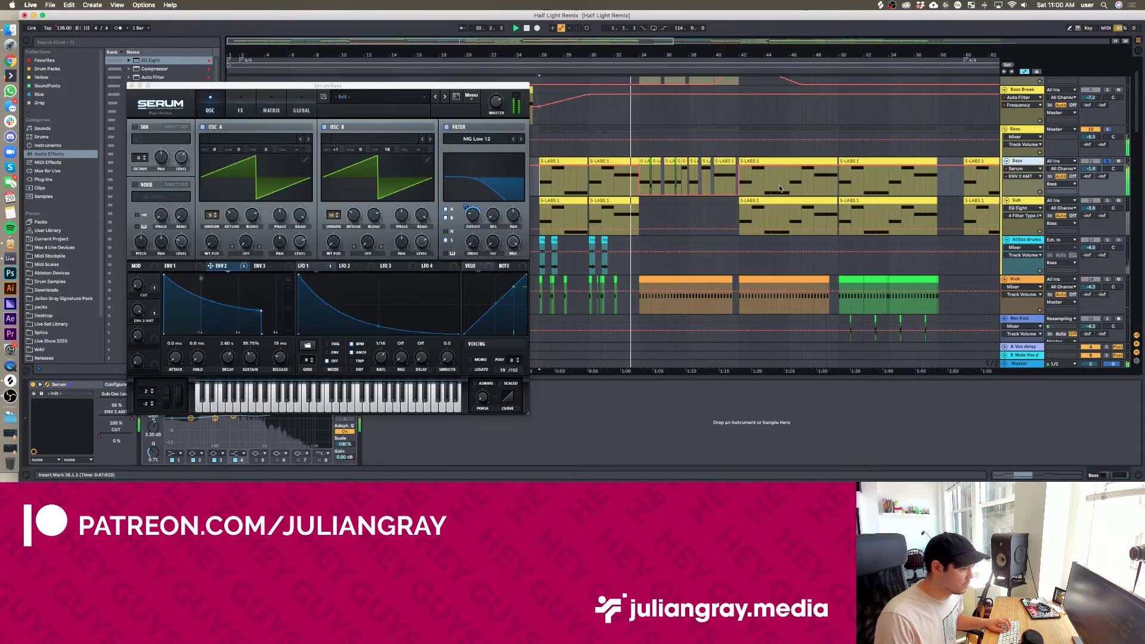
# Replay the Bass from bar 26 and inspect Serum's ENV 2, LFO 1 and the ENV 2 AMT macro
pyautogui.press('space')
pyautogui.press('space')
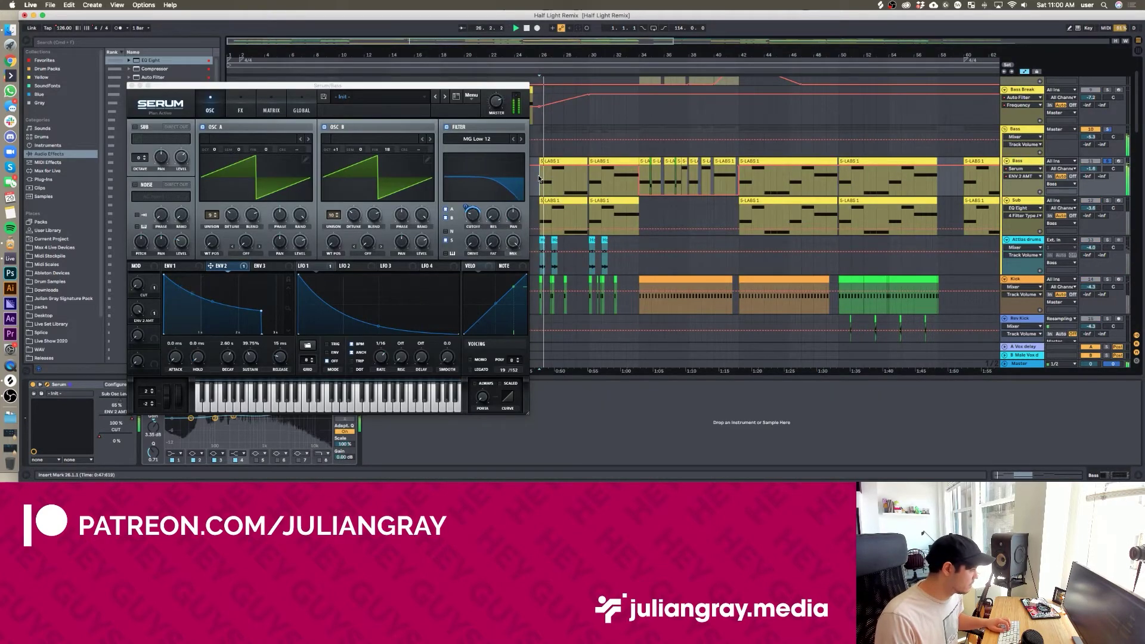
pyautogui.click(232, 268)
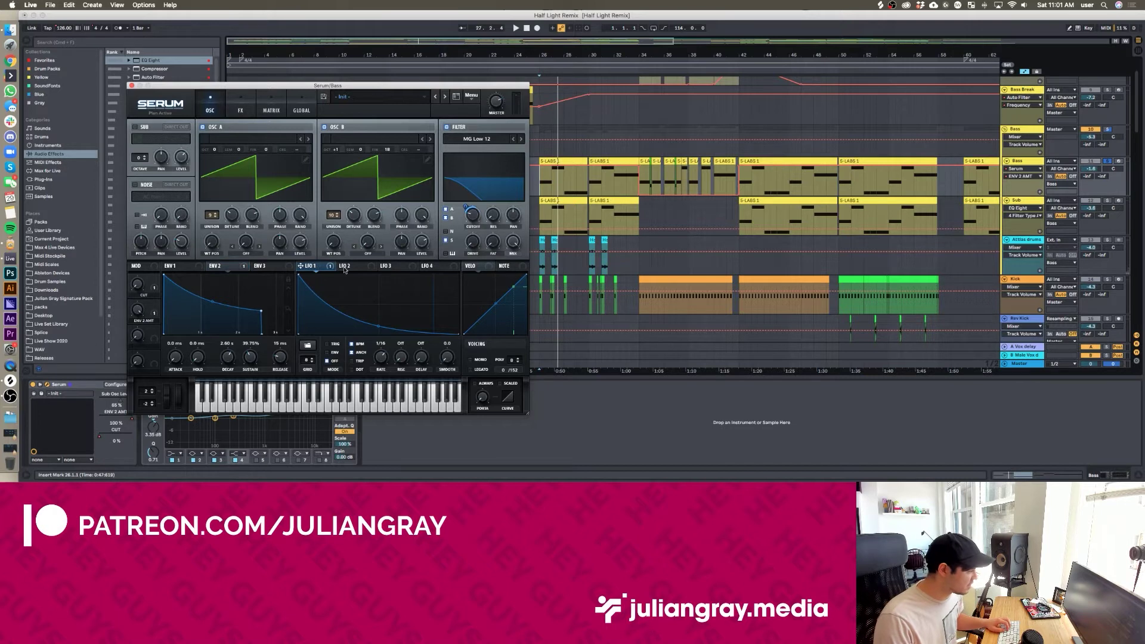
pyautogui.moveTo(313, 267)
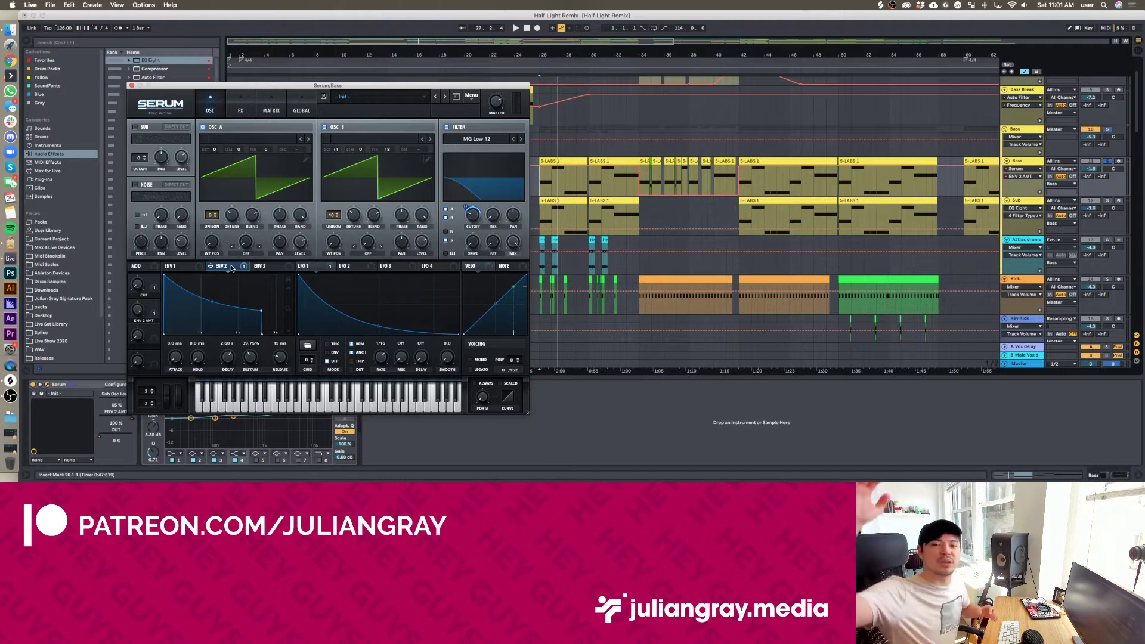
pyautogui.moveTo(231, 268); pyautogui.dragTo(152, 320)
pyautogui.moveTo(241, 265); pyautogui.dragTo(136, 314)
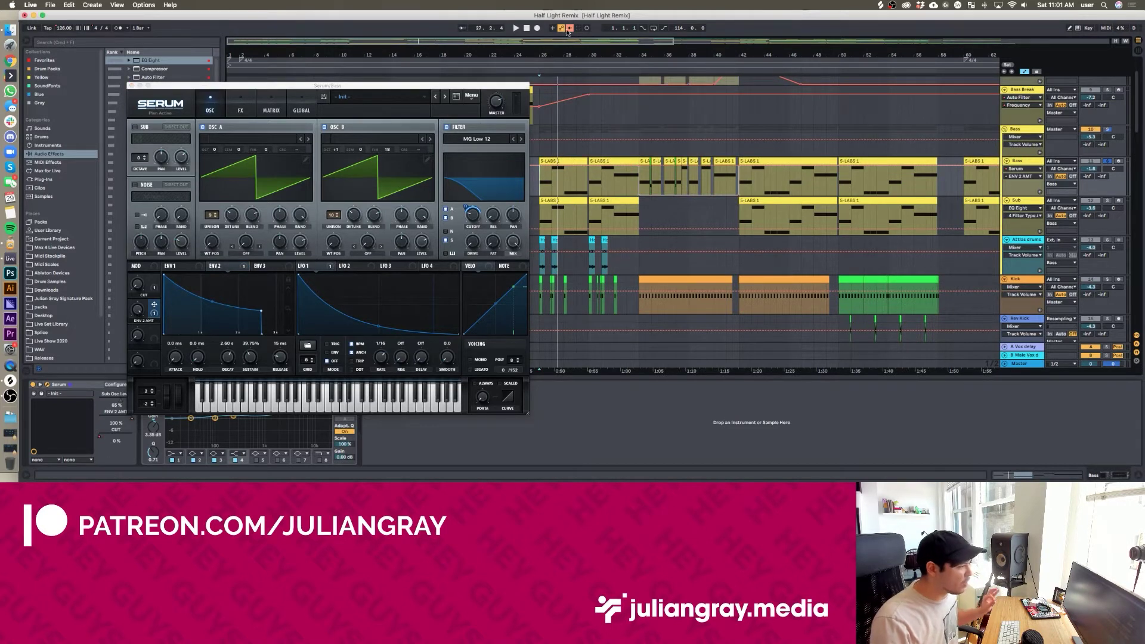
# Play the Bass track's short clips from bar 34 and check Serum's ENV 2 AMT macro against the section at bar 26
pyautogui.click(643, 179)
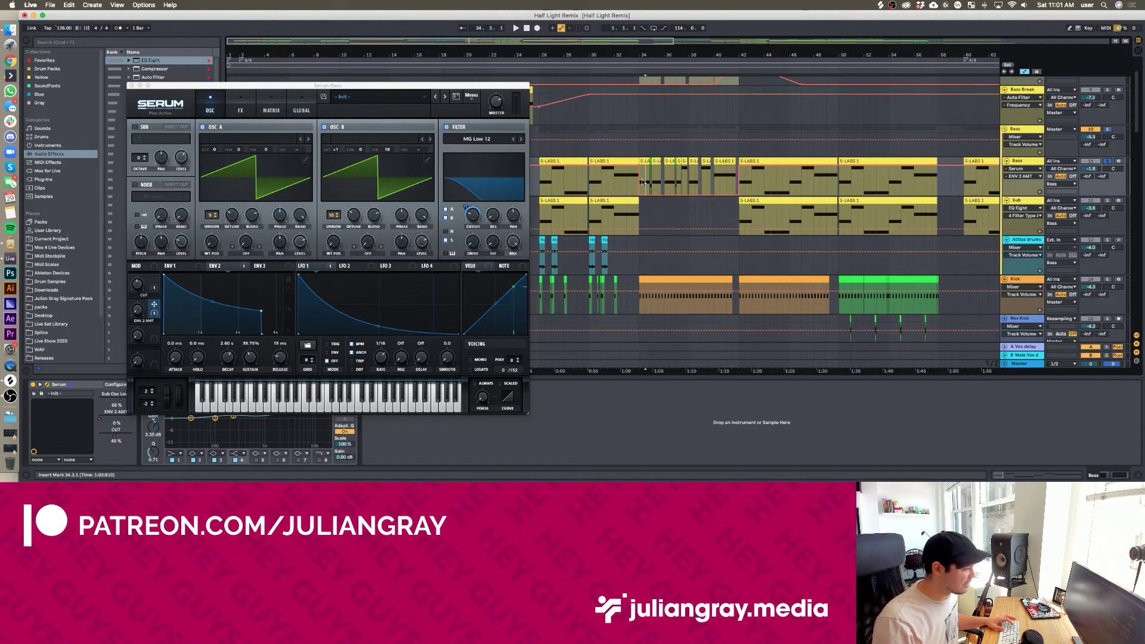
pyautogui.press('space')
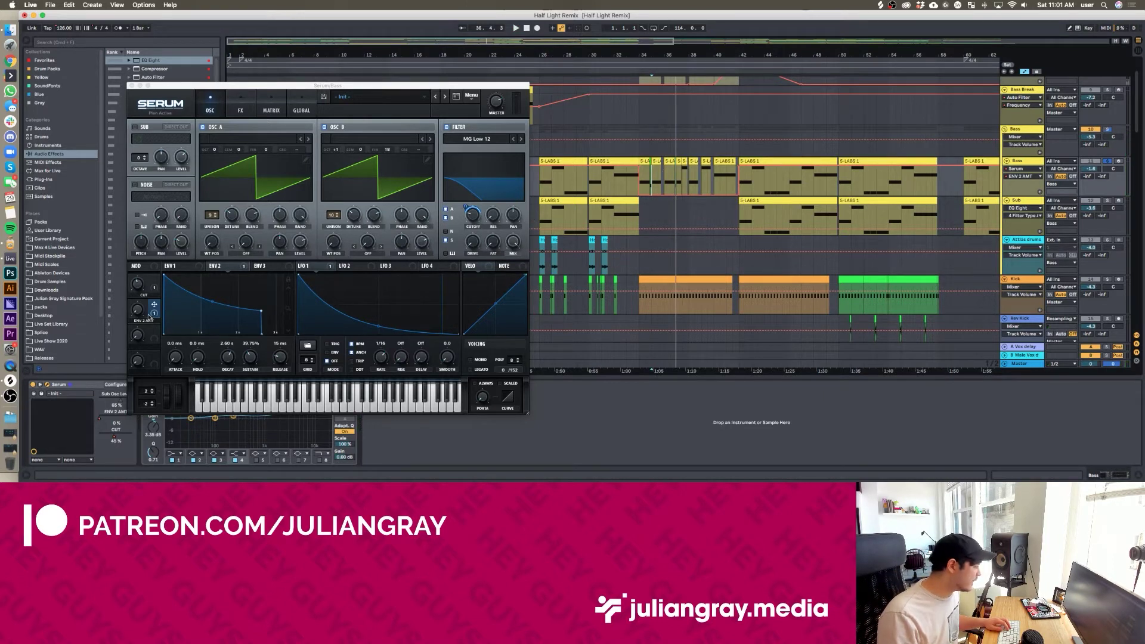
pyautogui.click(138, 334)
pyautogui.click(588, 181)
pyautogui.click(541, 173)
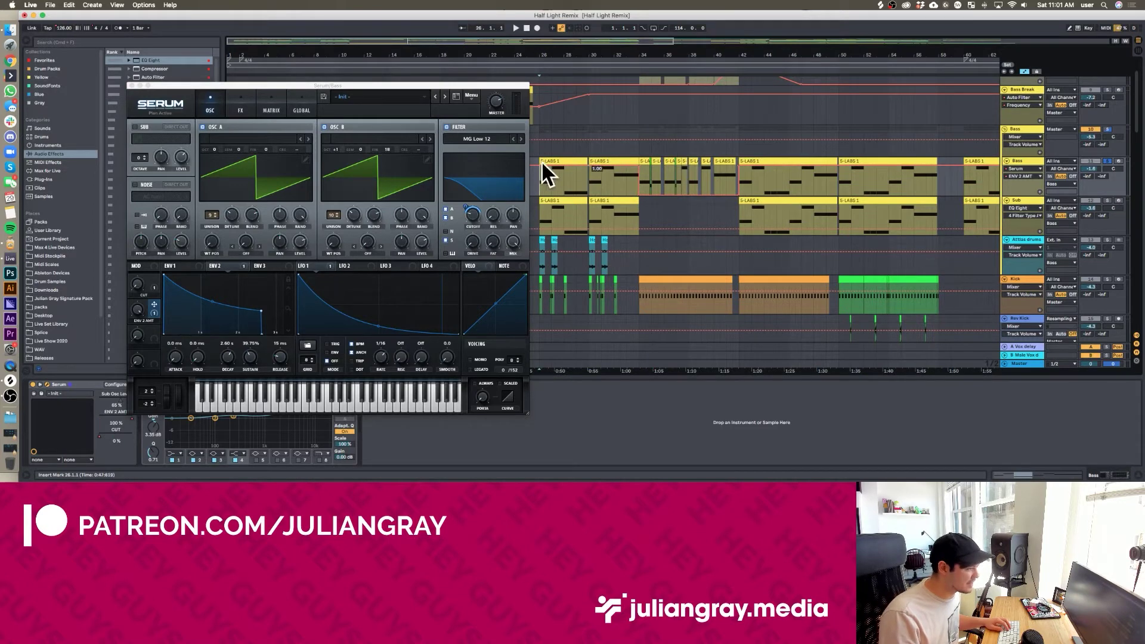
# Inspect the filter cutoff assignments in Serum's modulation matrix, close Serum and mark the opening of the Bass clip at bar 26
pyautogui.click(272, 103)
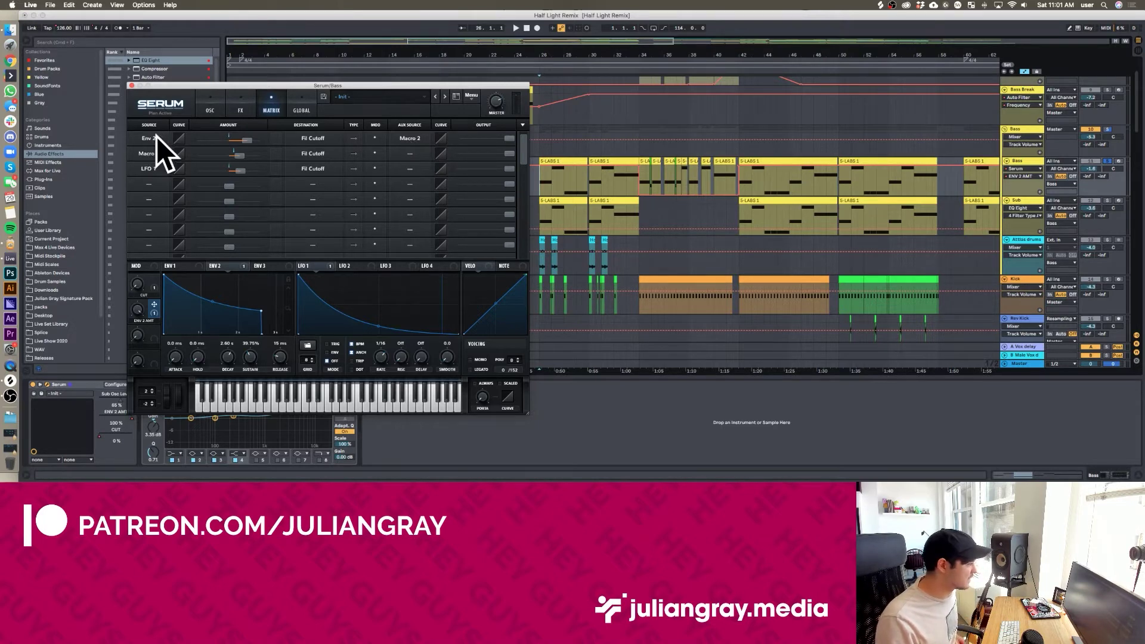
pyautogui.click(130, 87)
pyautogui.moveTo(539, 179)
pyautogui.mouseDown()
pyautogui.moveTo(641, 177)
pyautogui.moveTo(542, 178)
pyautogui.mouseUp()
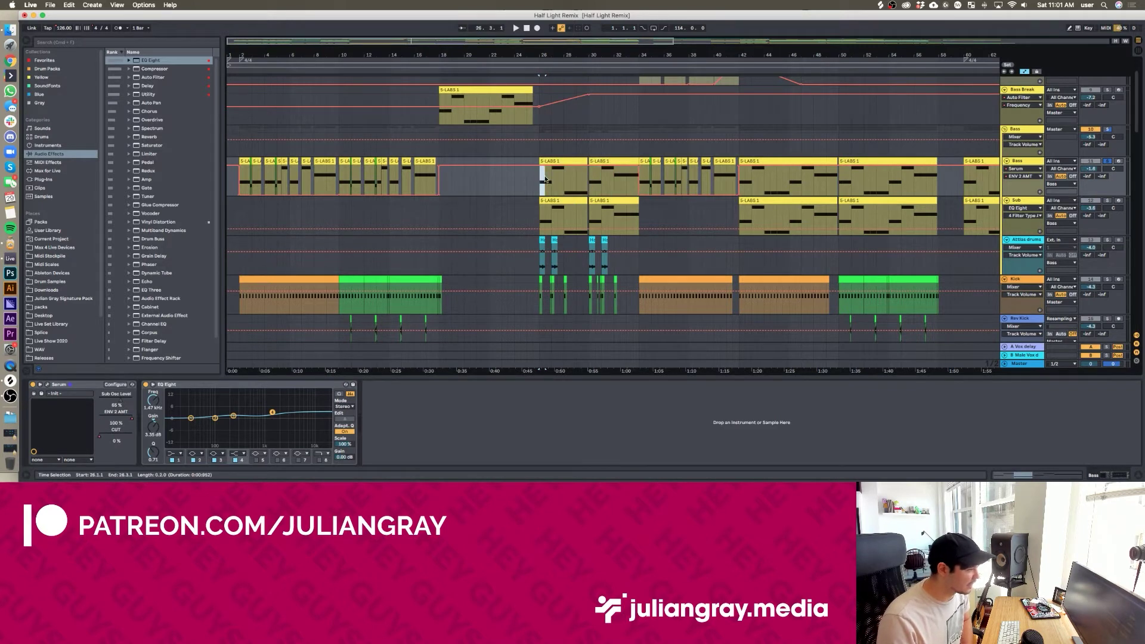
pyautogui.click(544, 181)
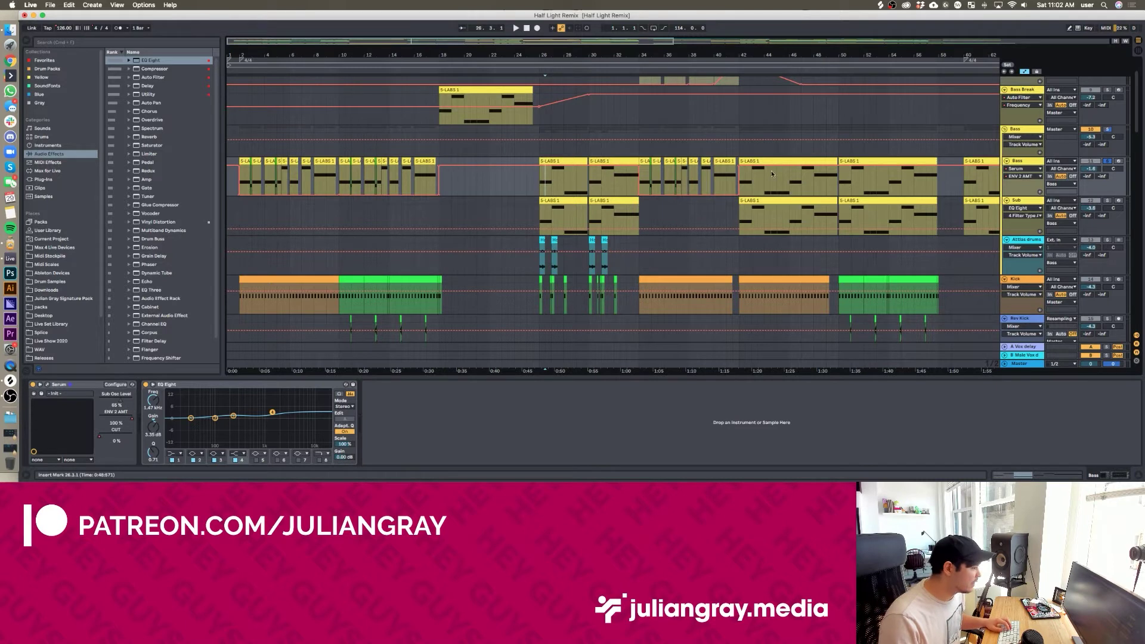
# Solo the Sub track, inspect its Serum sub oscillator patch and play the track from bar 26
pyautogui.click(1113, 207)
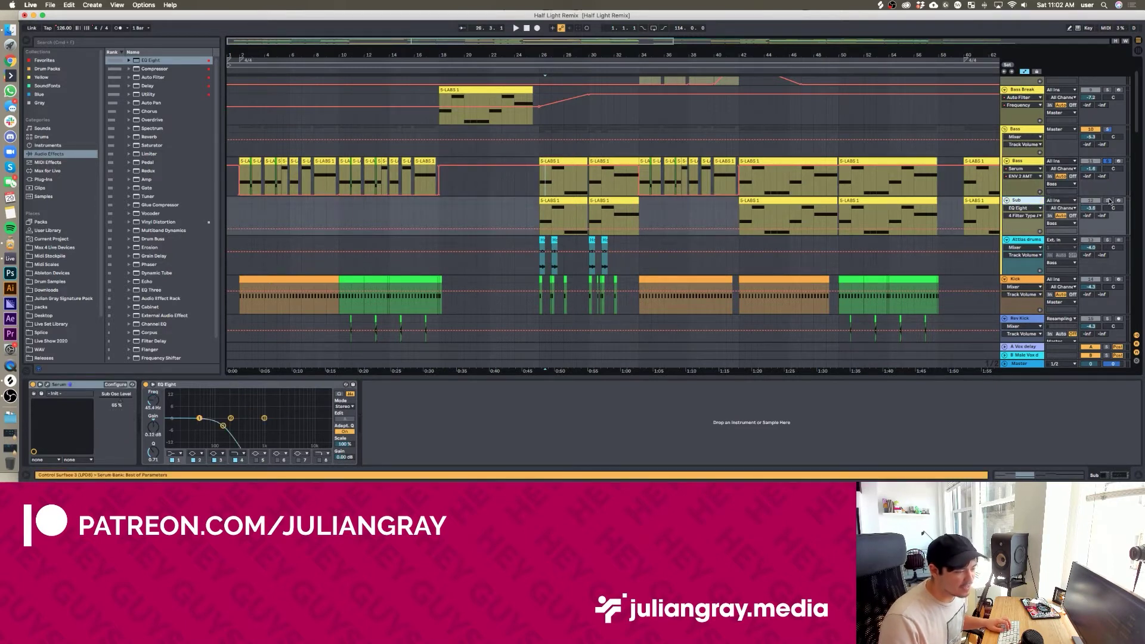
pyautogui.moveTo(540, 179); pyautogui.dragTo(641, 161)
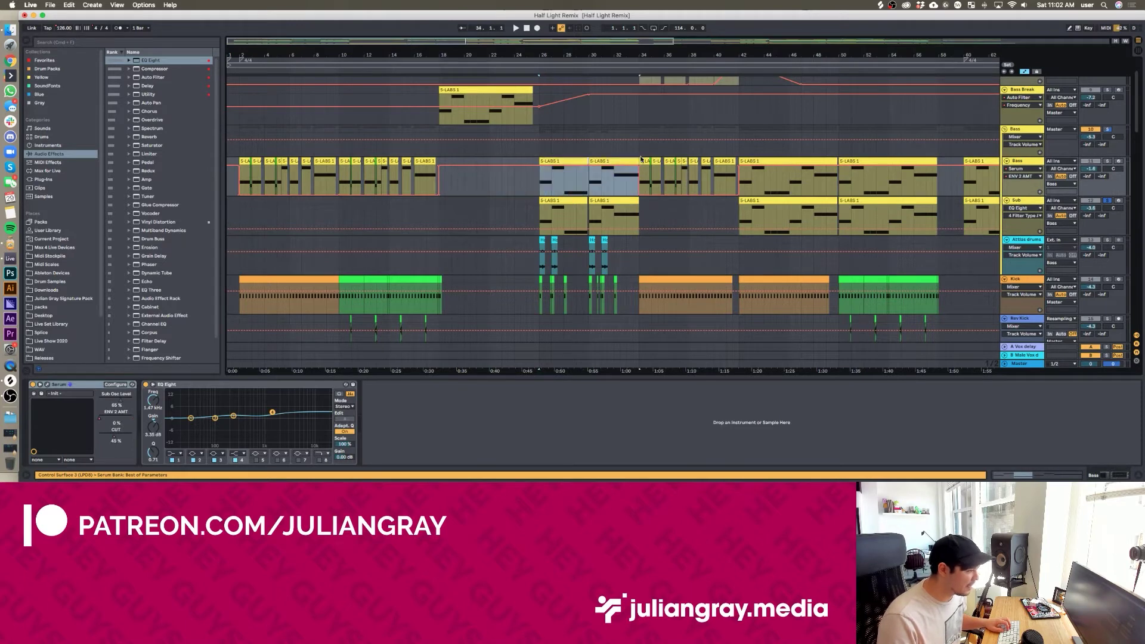
pyautogui.click(641, 215)
pyautogui.click(120, 222)
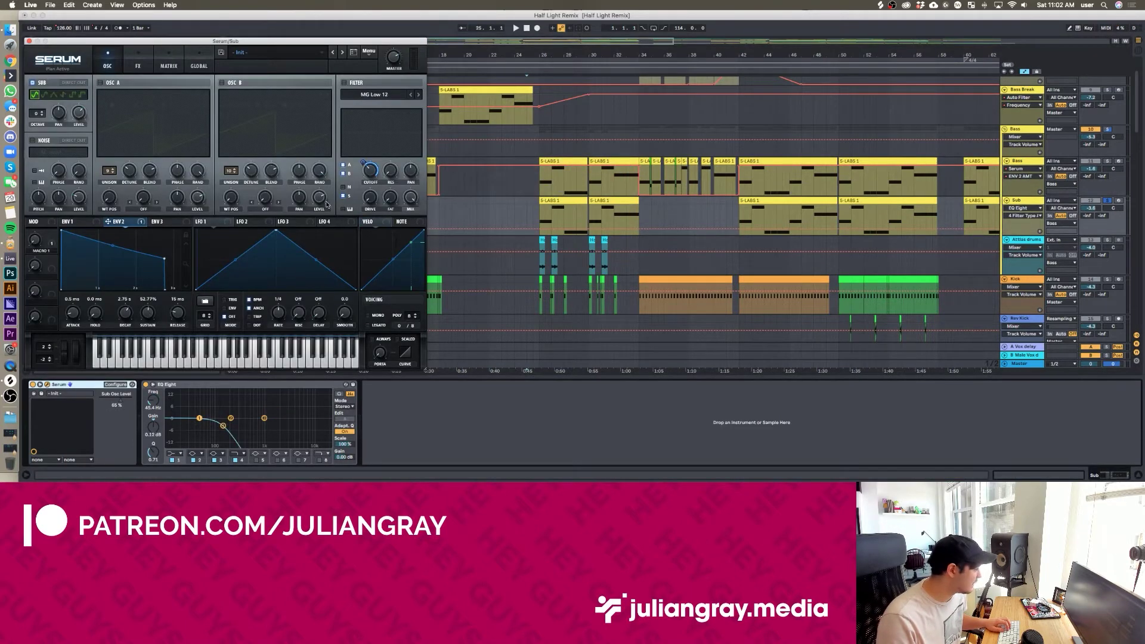
pyautogui.click(556, 209)
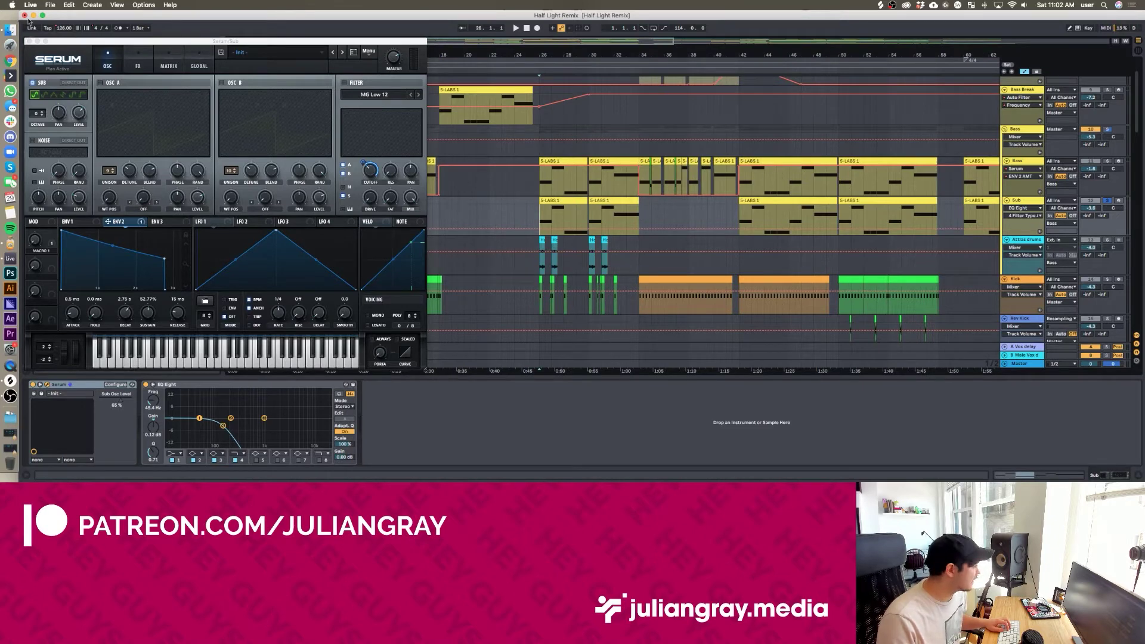
pyautogui.click(28, 41)
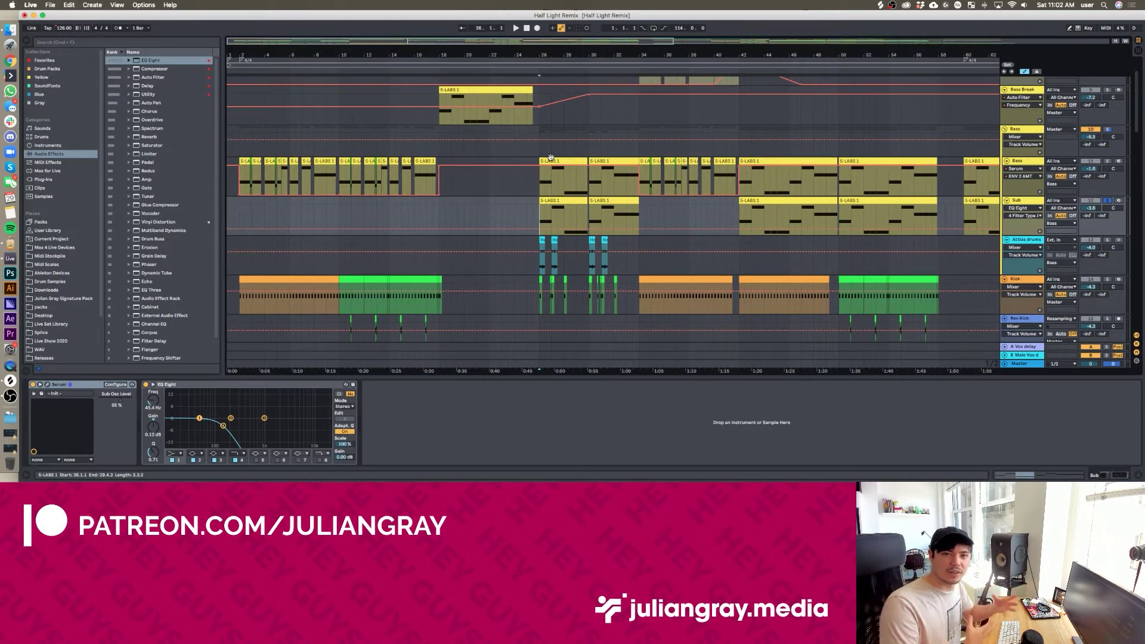
pyautogui.press('space')
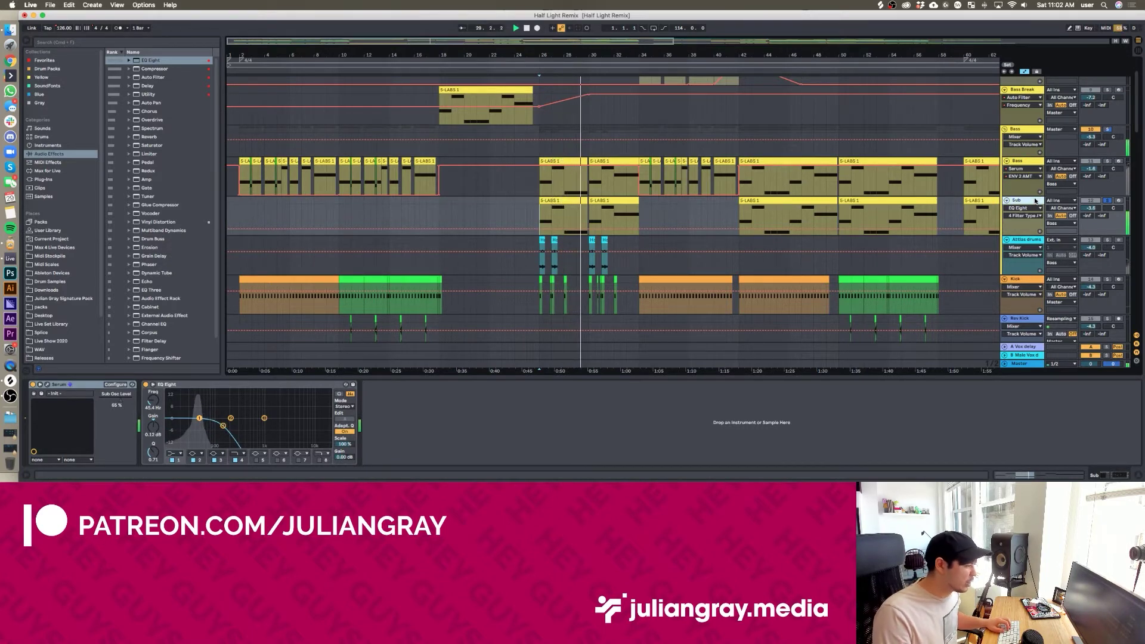
# Solo the Attlas drums track and play it from its first clip at bar 26
pyautogui.click(885, 247)
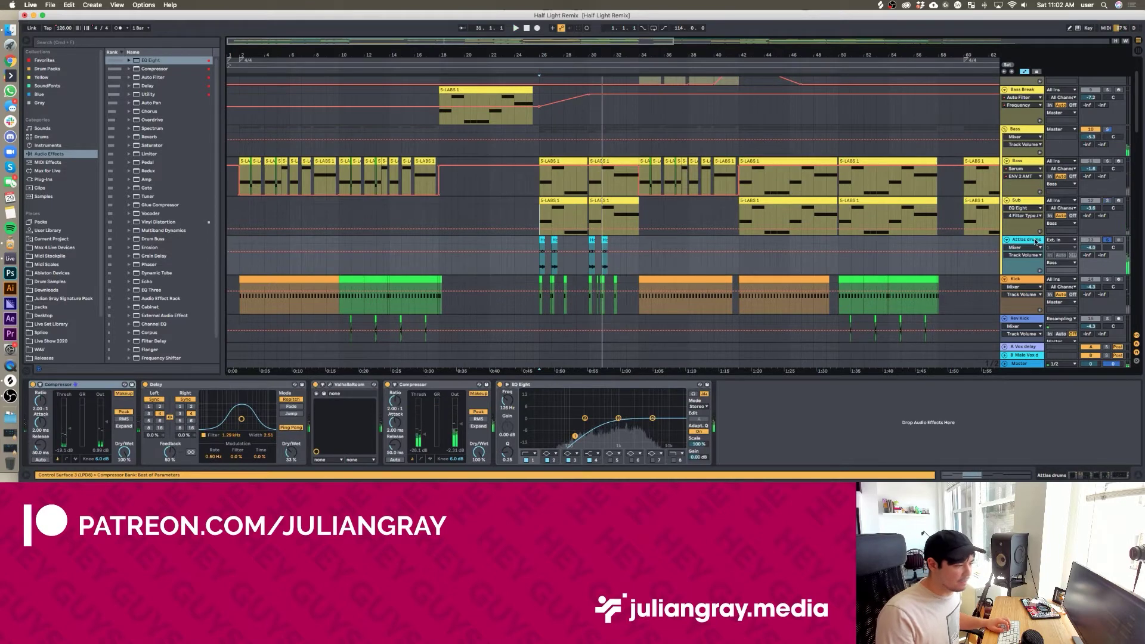
pyautogui.click(541, 237)
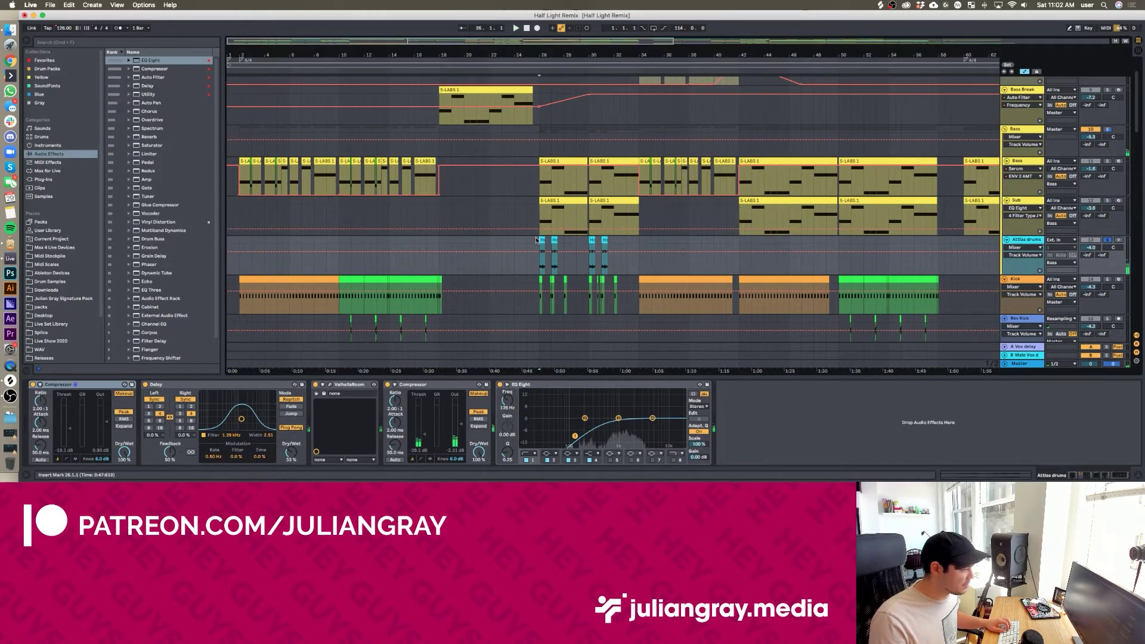
pyautogui.scroll(-1, 540, 238)
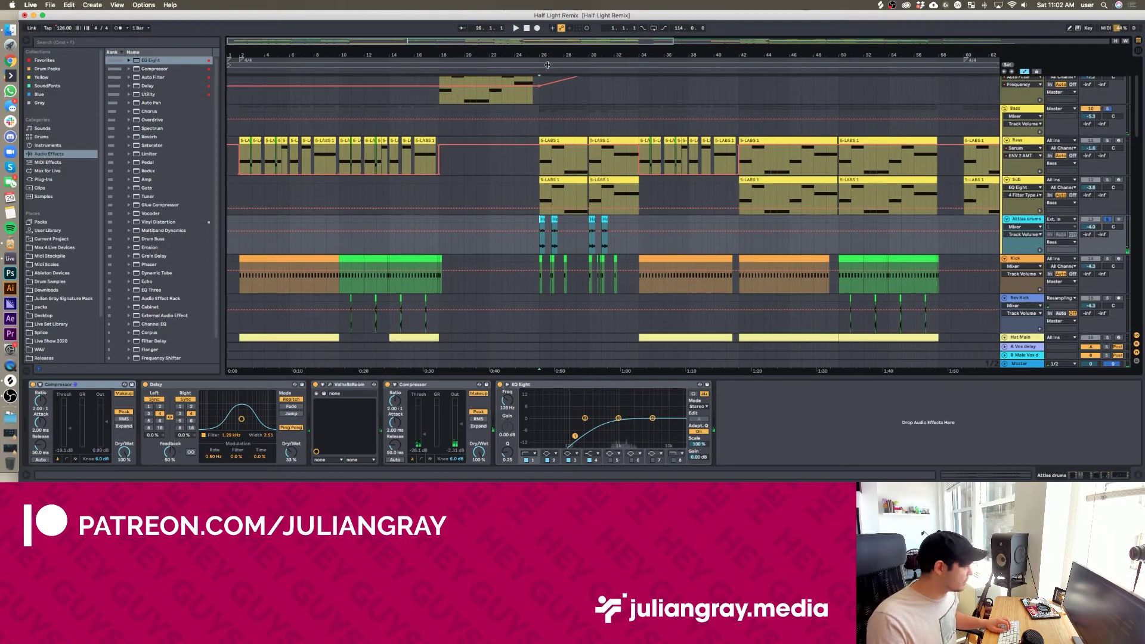
pyautogui.press('space')
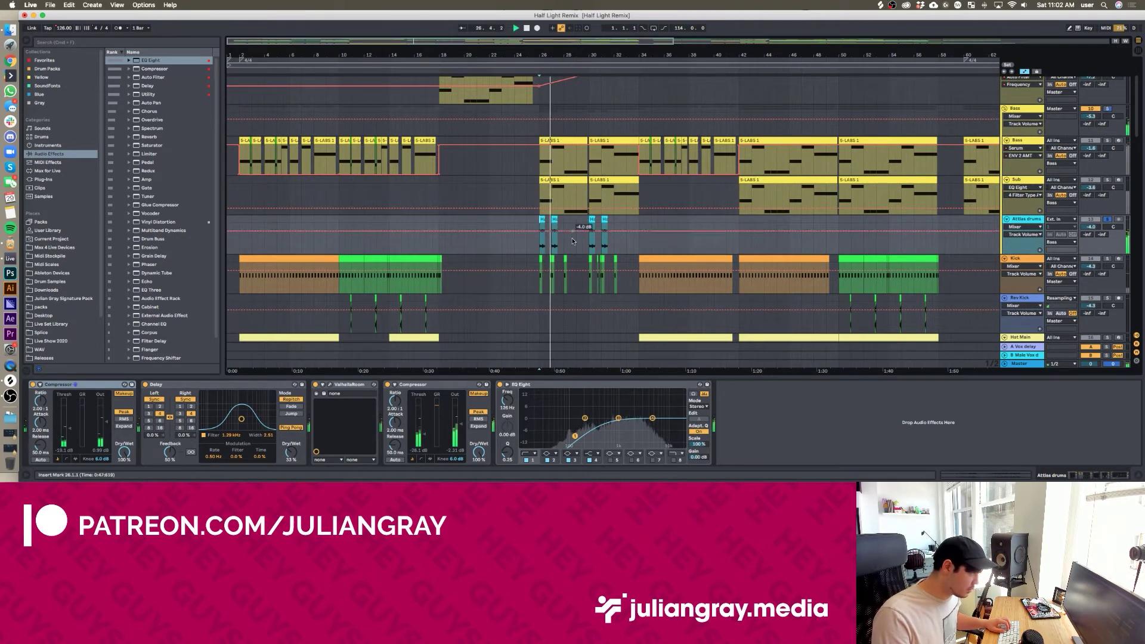
# Inspect the Compressor and Delay in the Attlas drums effect chain
pyautogui.click(73, 385)
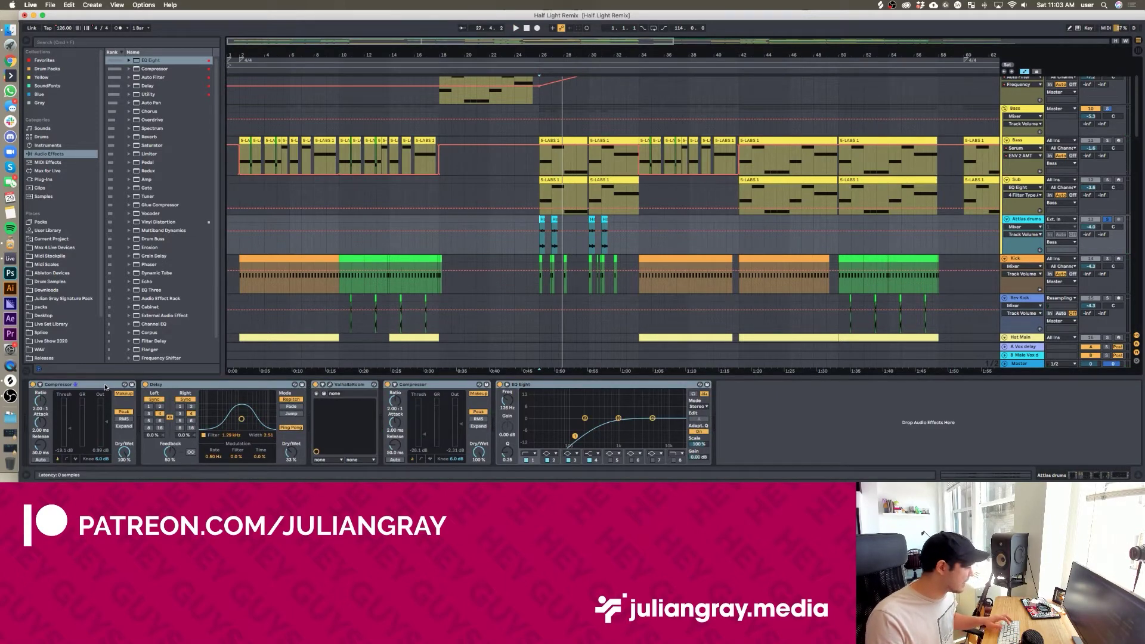
pyautogui.click(218, 383)
pyautogui.click(218, 384)
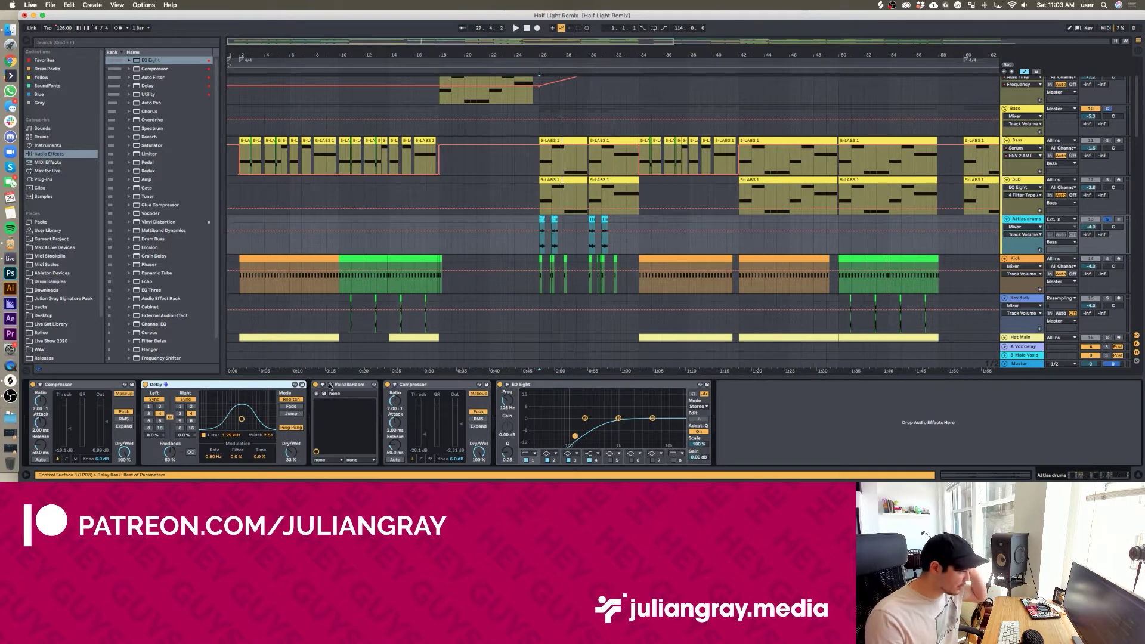
# Solo the Kick track, inspect its sampler and EQ chain, and play it from bar 7
pyautogui.scroll(-2, 1070, 205)
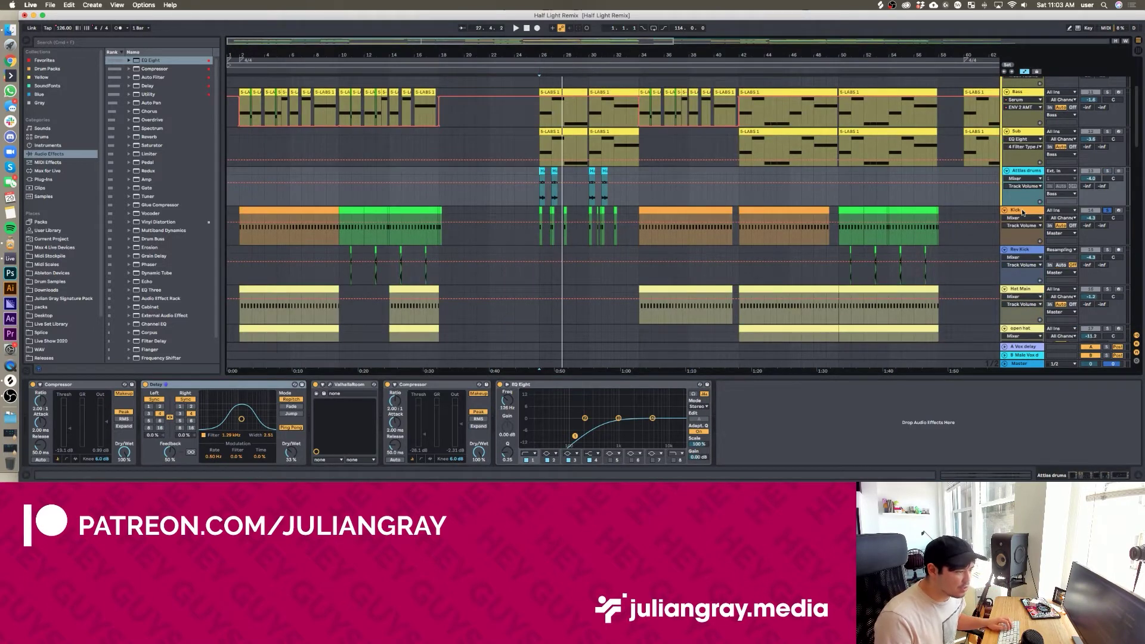
pyautogui.click(358, 211)
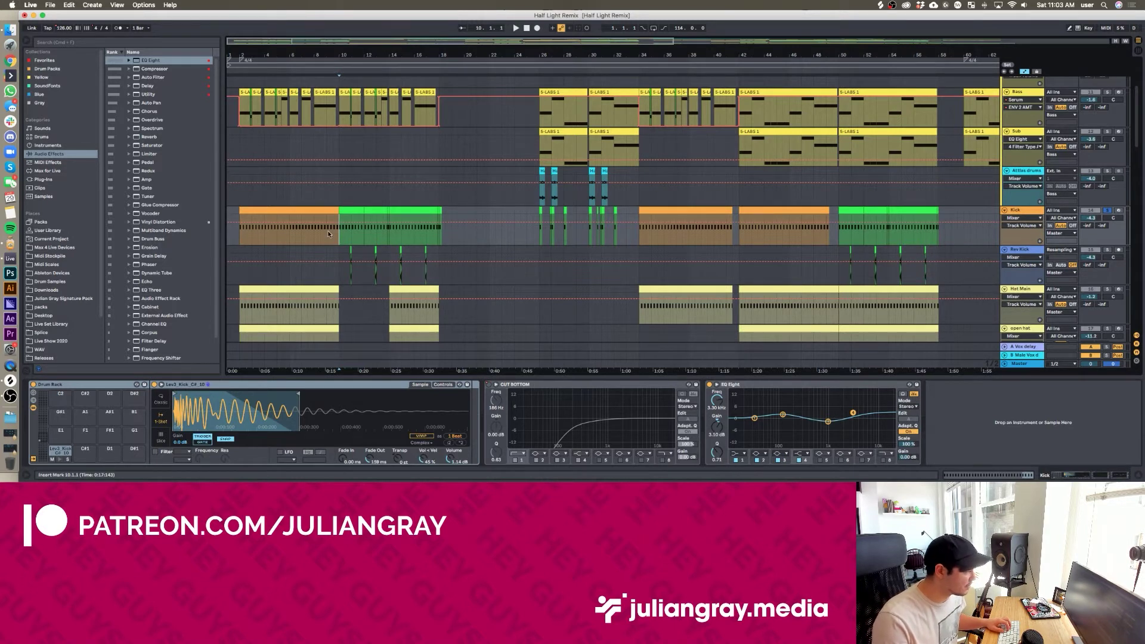
pyautogui.click(294, 245)
pyautogui.press('space')
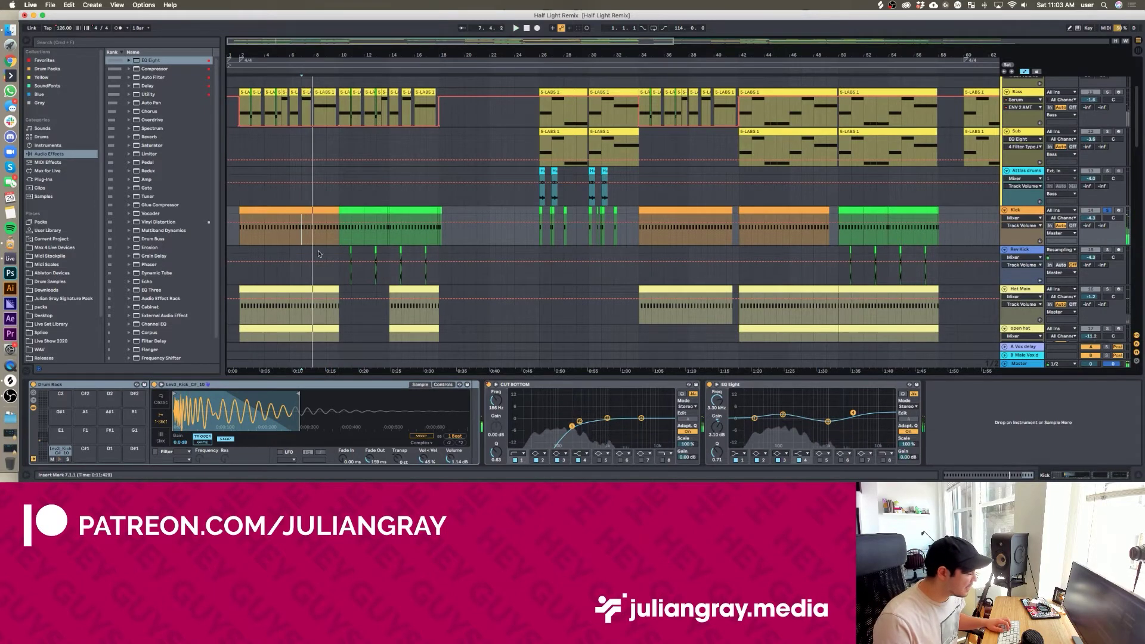
pyautogui.press('space')
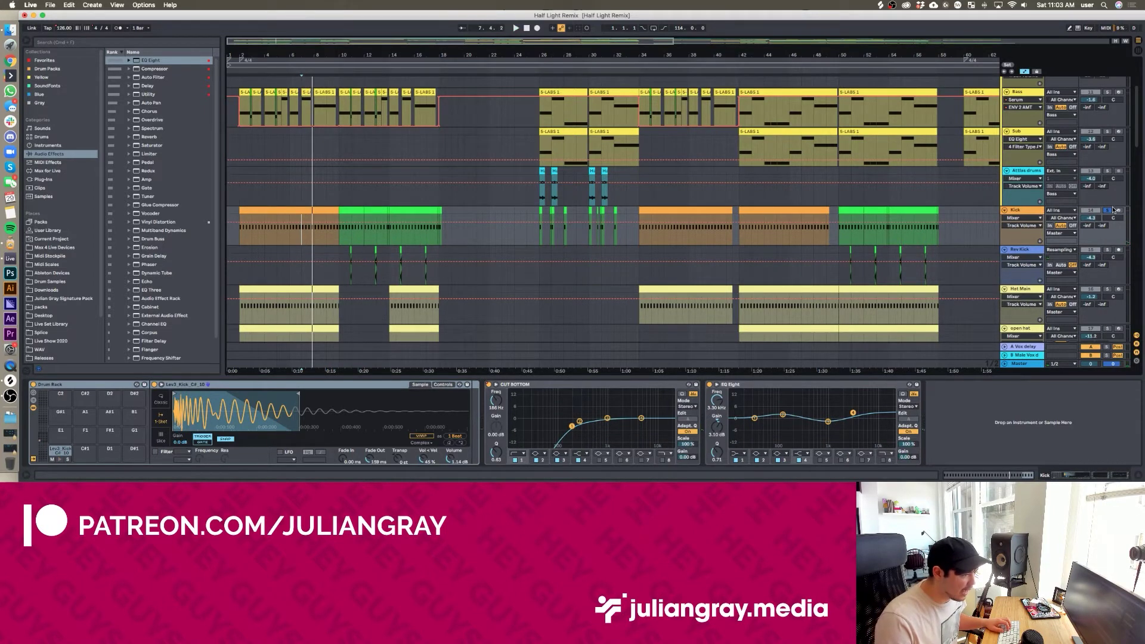
# Play the full mix from bar 9 into the green Kick clips and check the CUT BOTTOM EQ
pyautogui.click(328, 238)
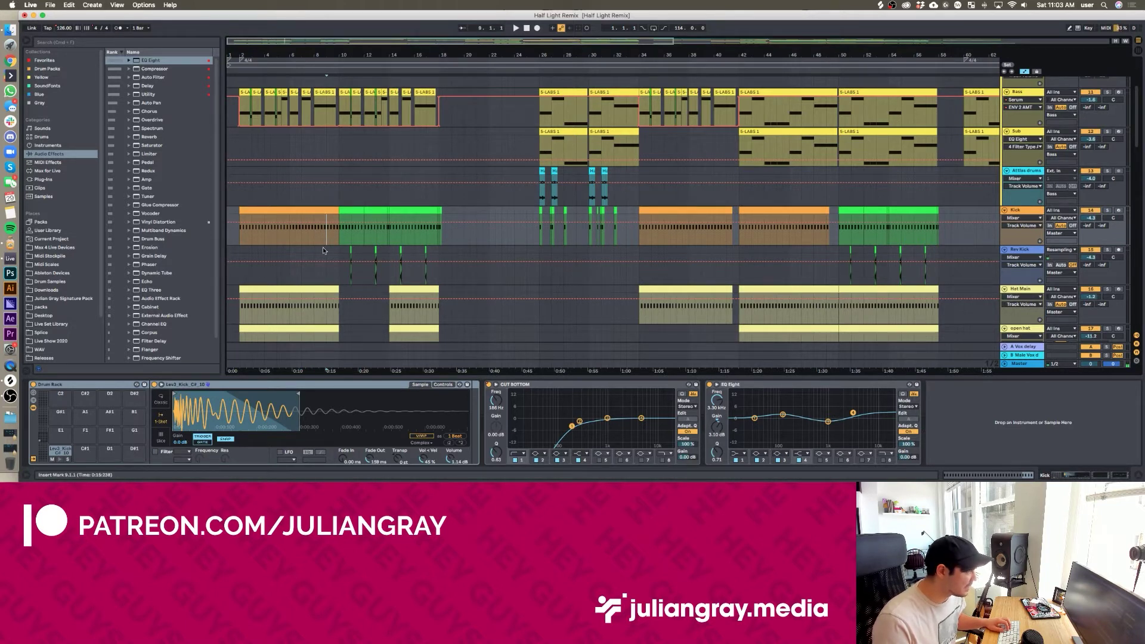
pyautogui.press('space')
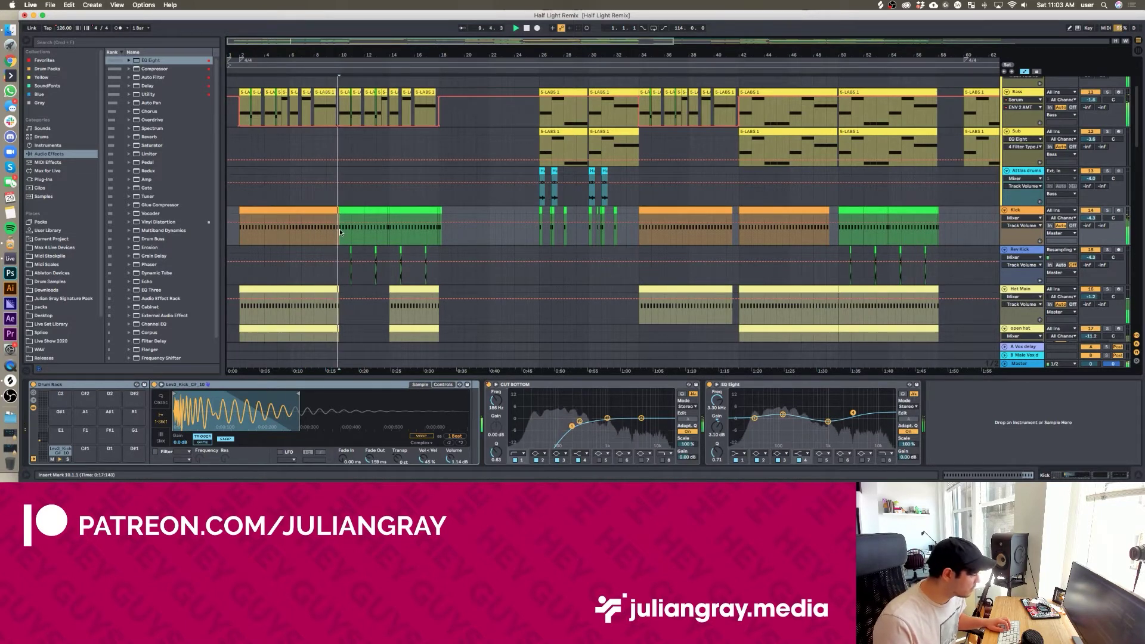
pyautogui.click(491, 384)
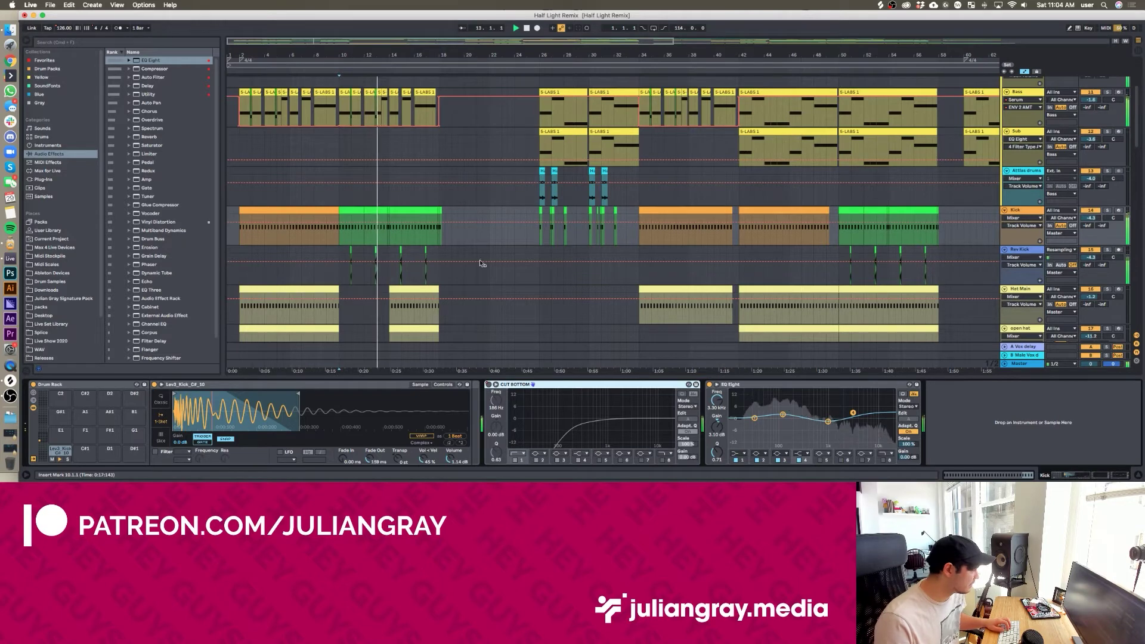
# Return to the Attlas drums clips and play the full mix from bar 26
pyautogui.scroll(-2, 441, 243)
pyautogui.scroll(-1, 441, 243)
pyautogui.click(535, 135)
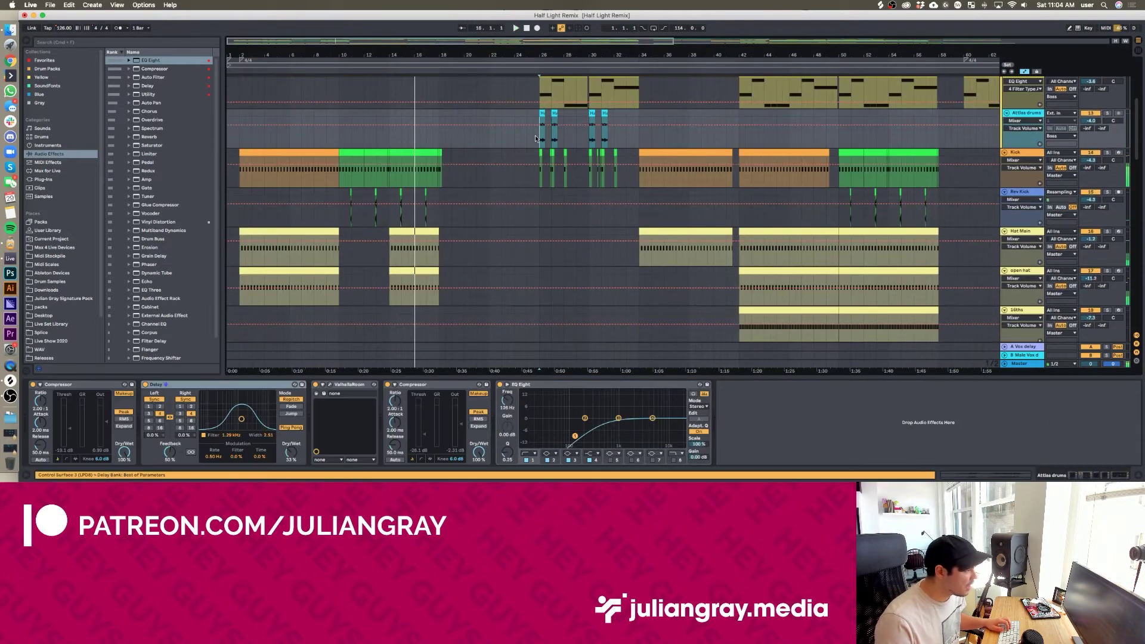
pyautogui.scroll(3, 570, 151)
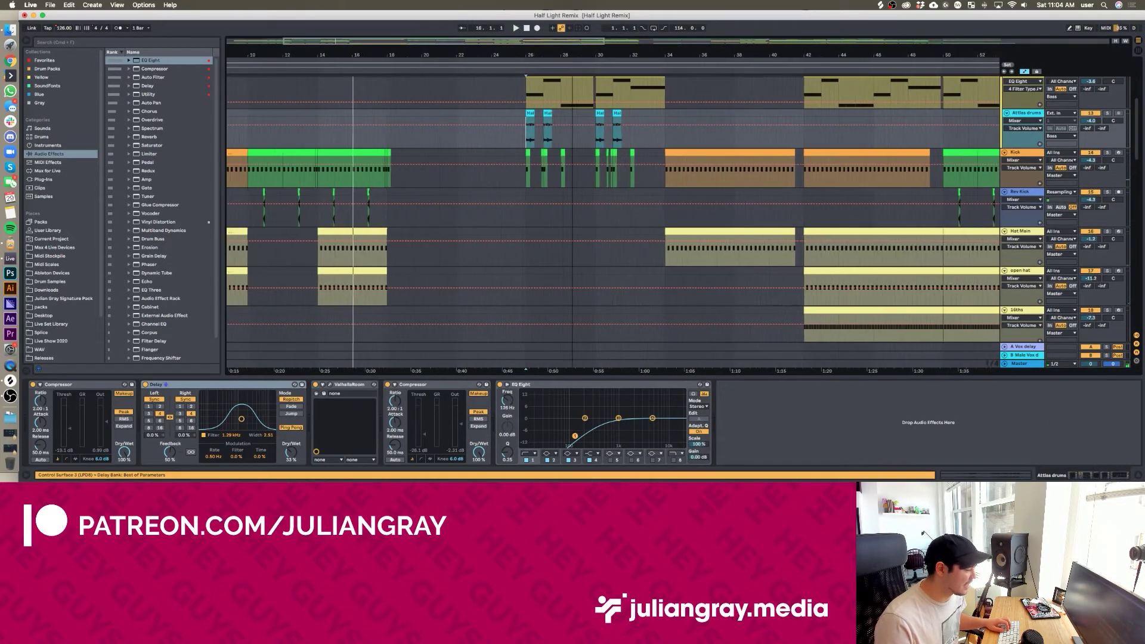
pyautogui.scroll(2, 570, 151)
pyautogui.scroll(3, 570, 151)
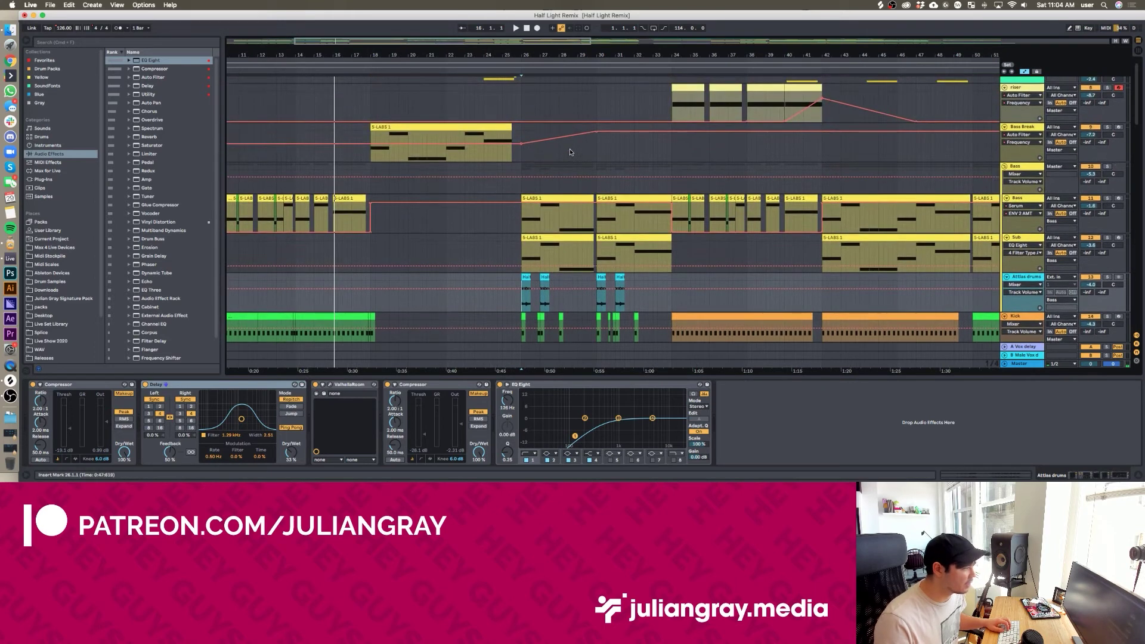
pyautogui.scroll(-5, 570, 150)
pyautogui.scroll(-2, 570, 151)
pyautogui.click(524, 157)
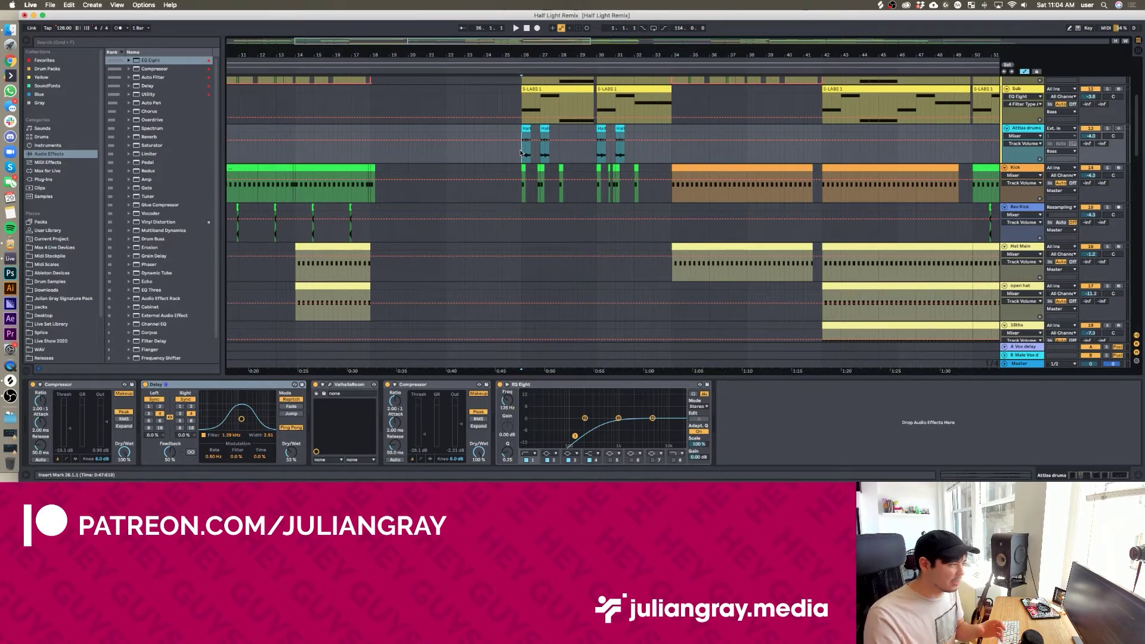
pyautogui.press('space')
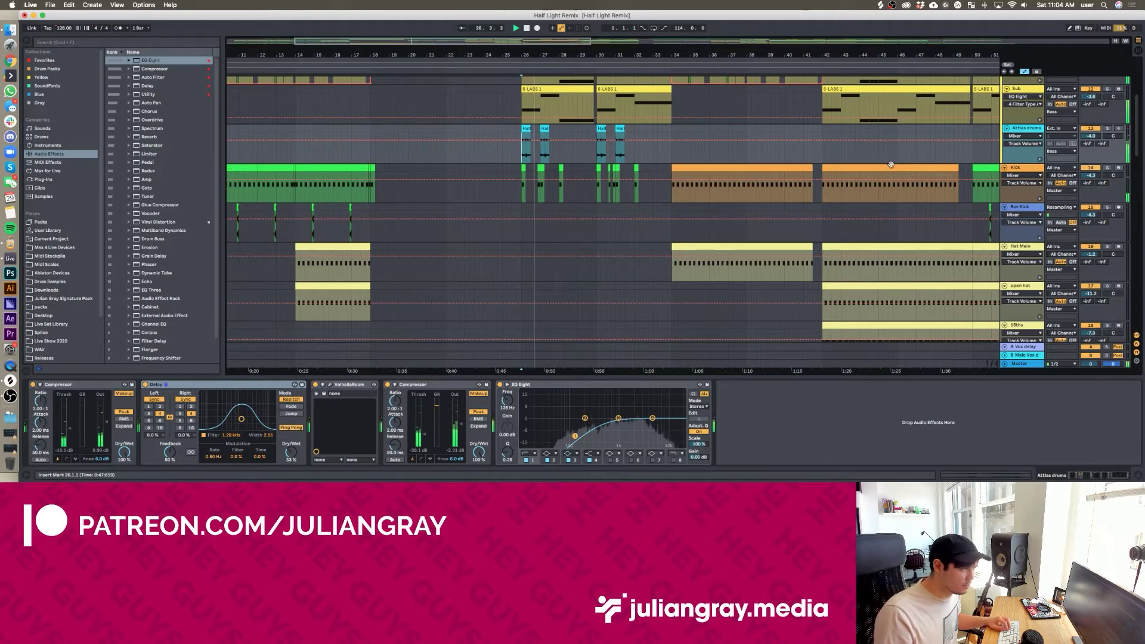
# Check the CUT BOTTOM EQ on the Kick track during playback and compare the Kick clips at bars 42 and 50
pyautogui.click(541, 194)
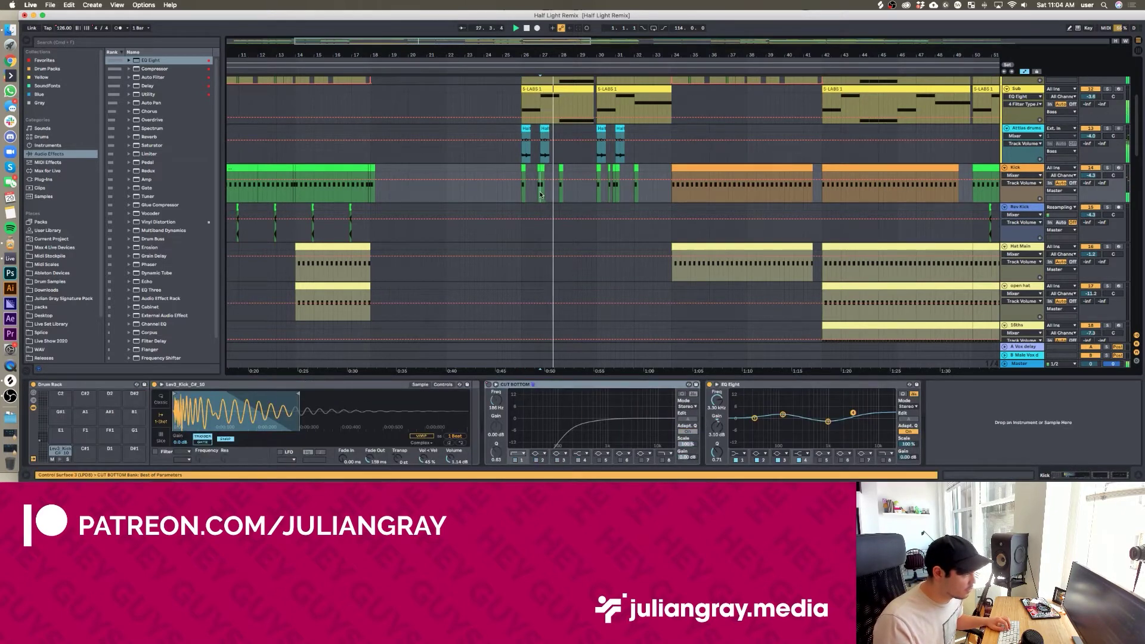
pyautogui.scroll(-1, 541, 194)
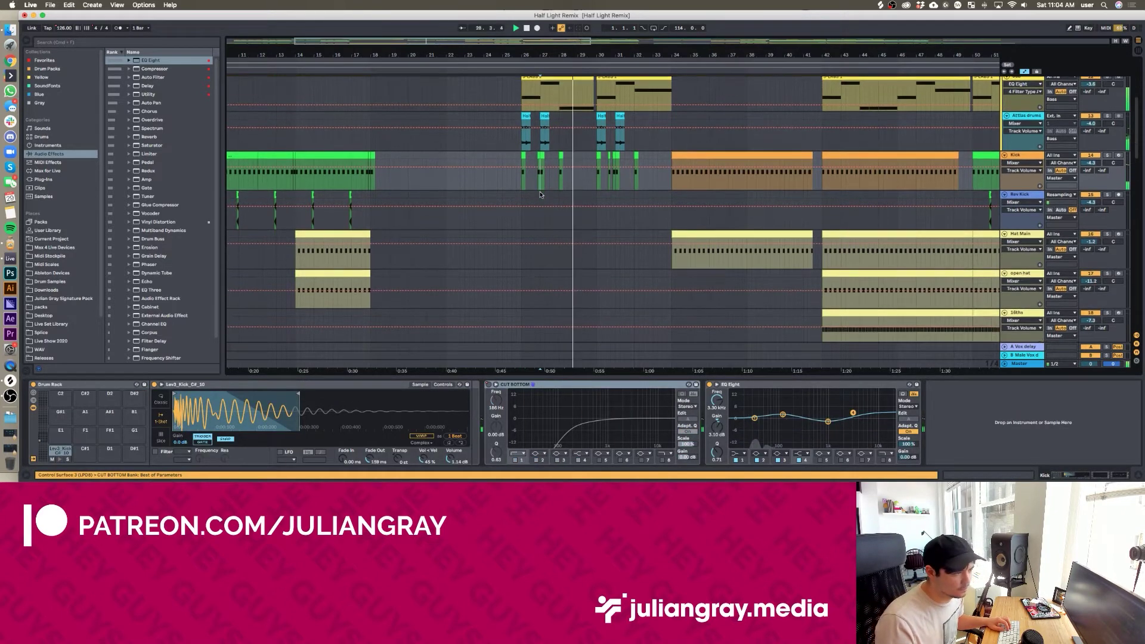
pyautogui.scroll(-1, 540, 193)
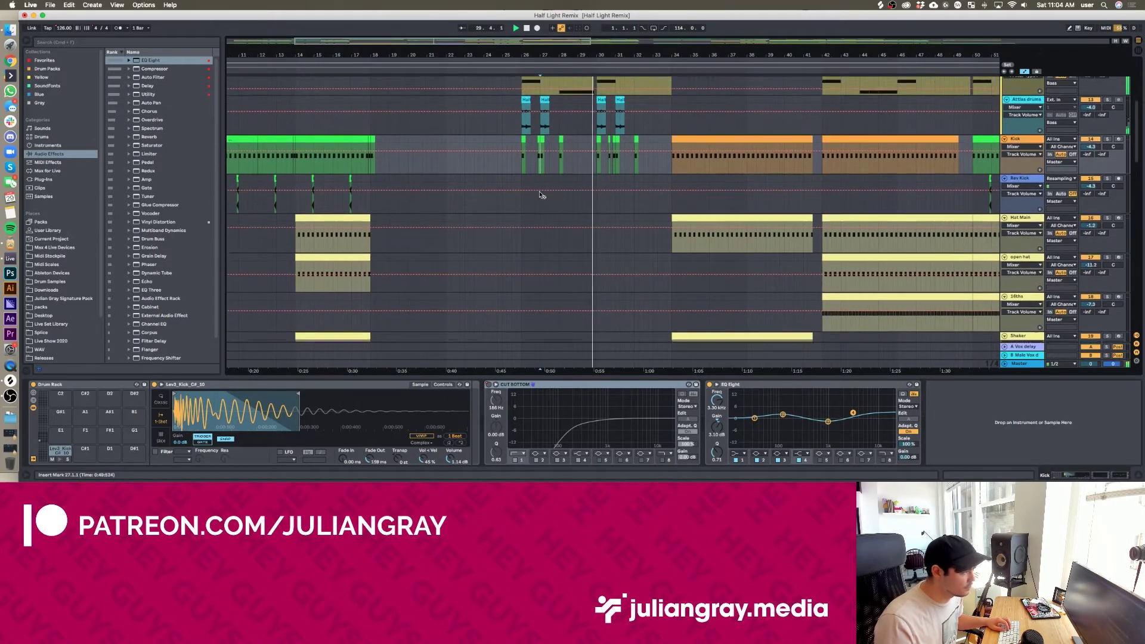
pyautogui.scroll(-2, 540, 194)
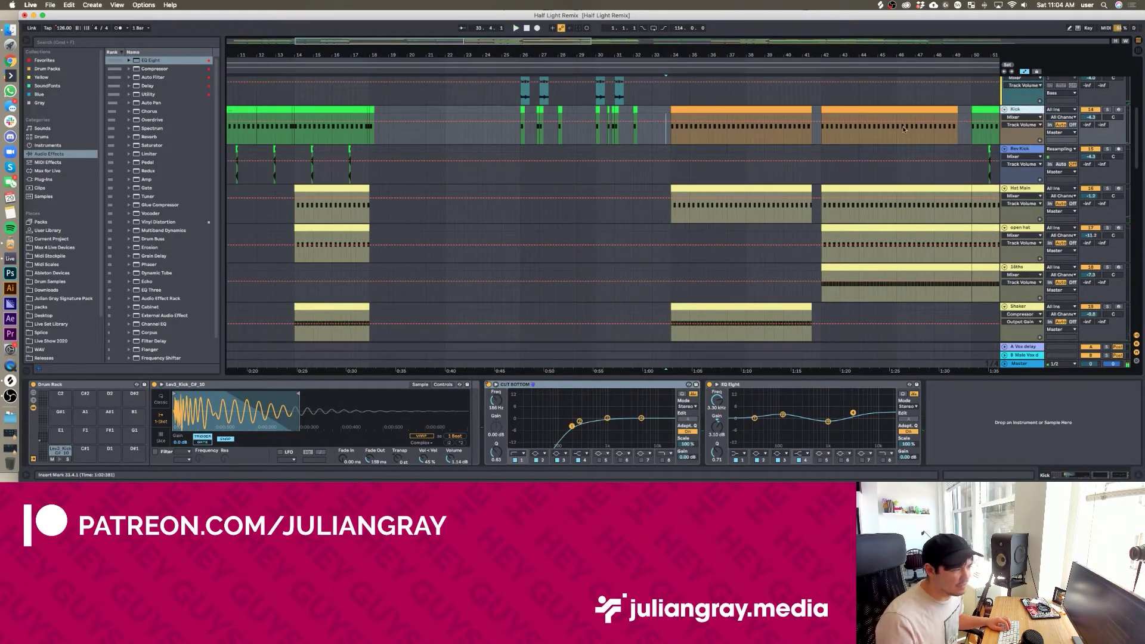
pyautogui.click(826, 135)
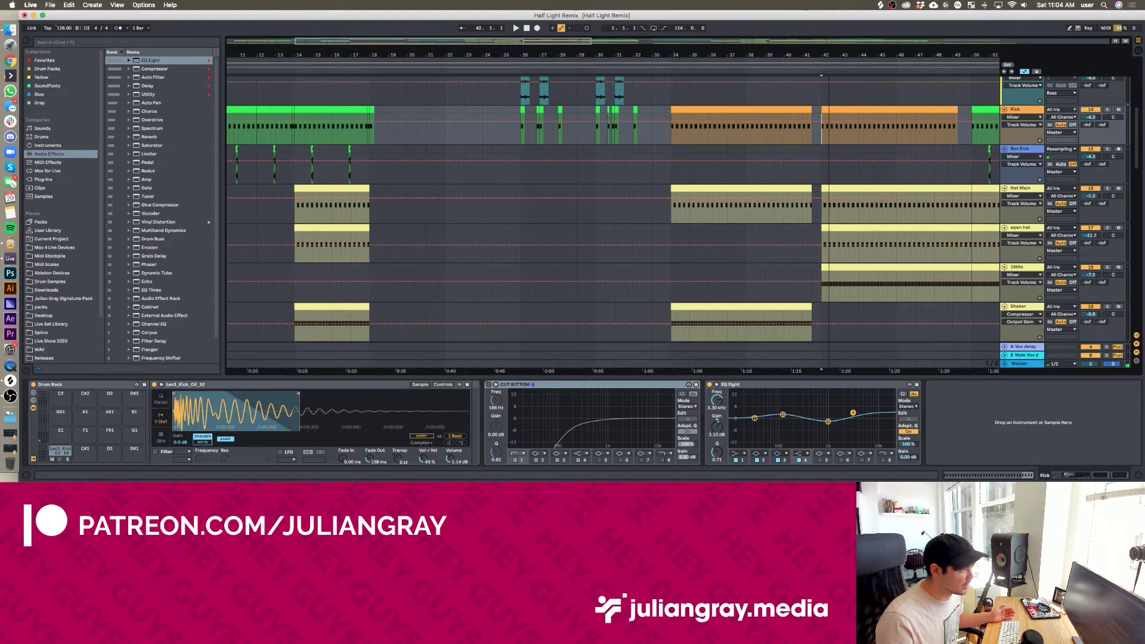
pyautogui.press('-')
pyautogui.moveTo(764, 56); pyautogui.dragTo(746, 57)
pyautogui.click(846, 137)
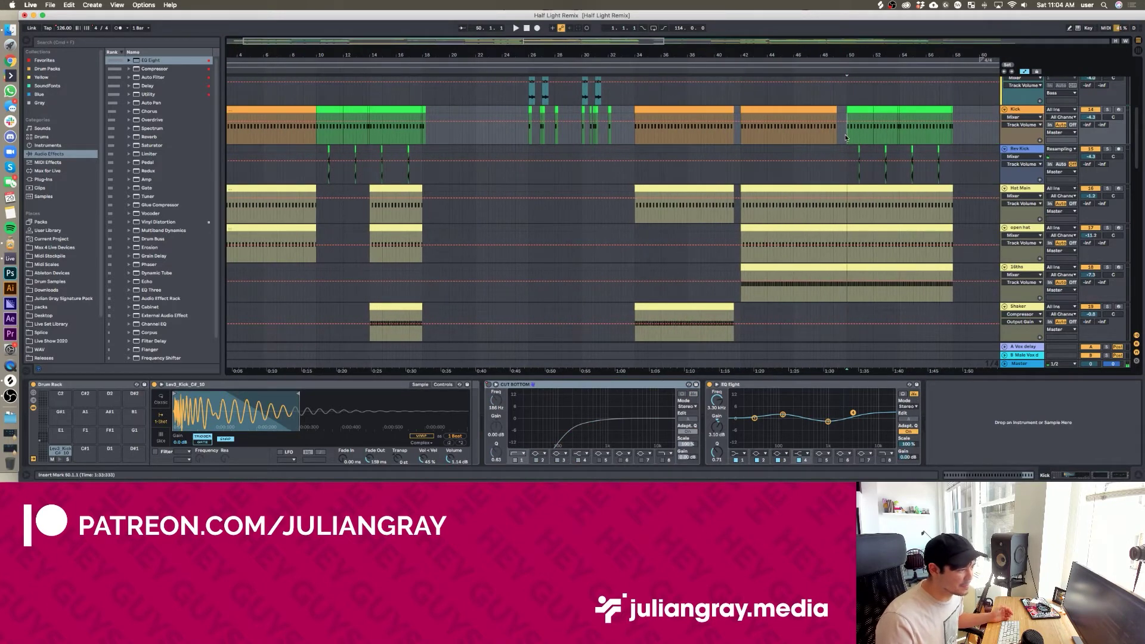
# Solo the Rev Kick track and play it together with the Kick from just after bar 50
pyautogui.click(1033, 150)
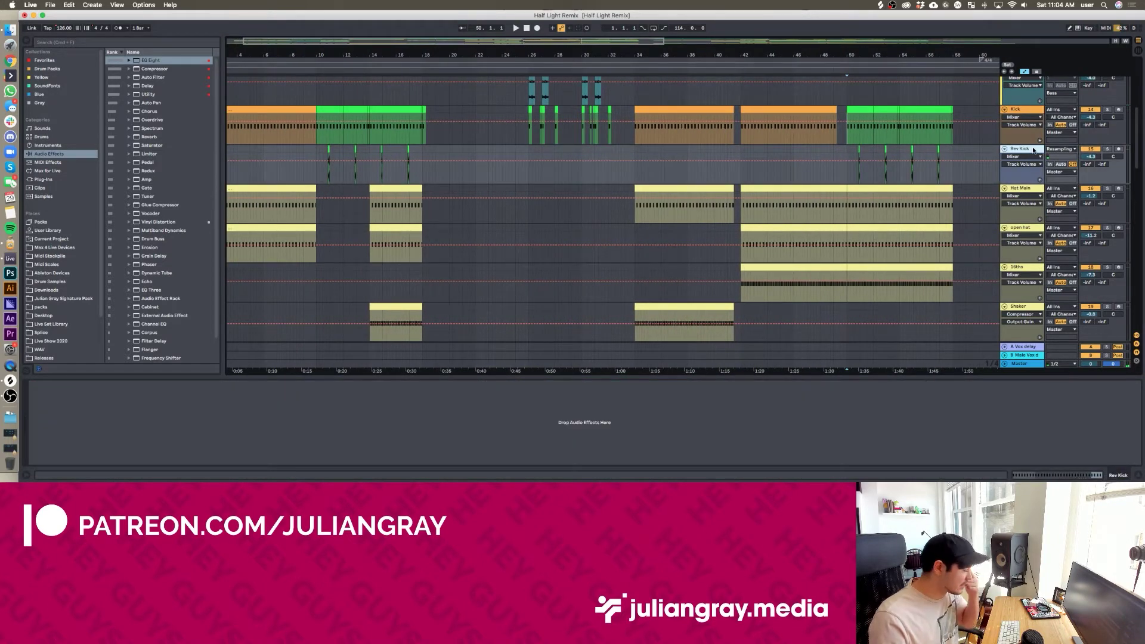
pyautogui.click(856, 151)
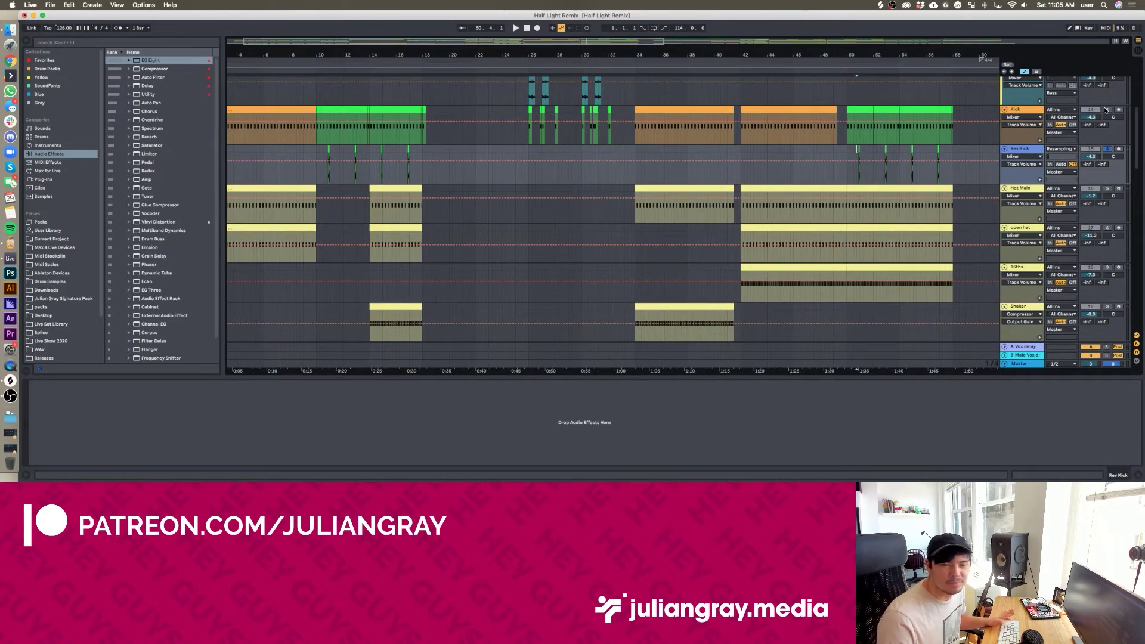
pyautogui.press('space')
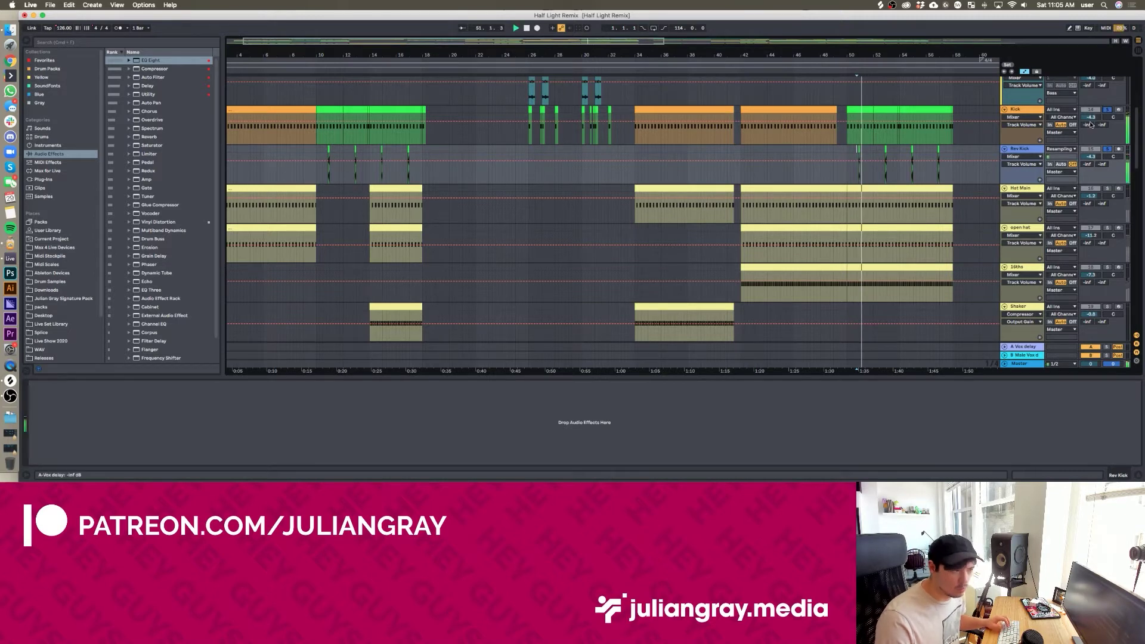
pyautogui.click(1106, 110)
pyautogui.click(1106, 111)
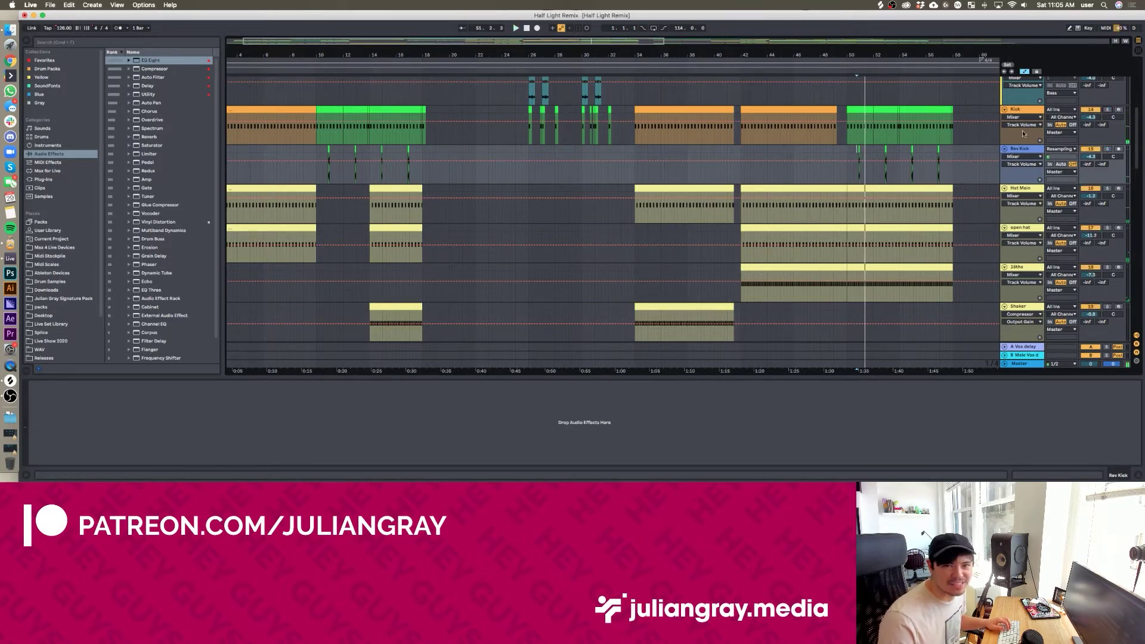
# Solo the Hat Main track, inspect its closed hat sample and play it from bar 34
pyautogui.scroll(-2, 1027, 129)
pyautogui.click(614, 127)
pyautogui.press('space')
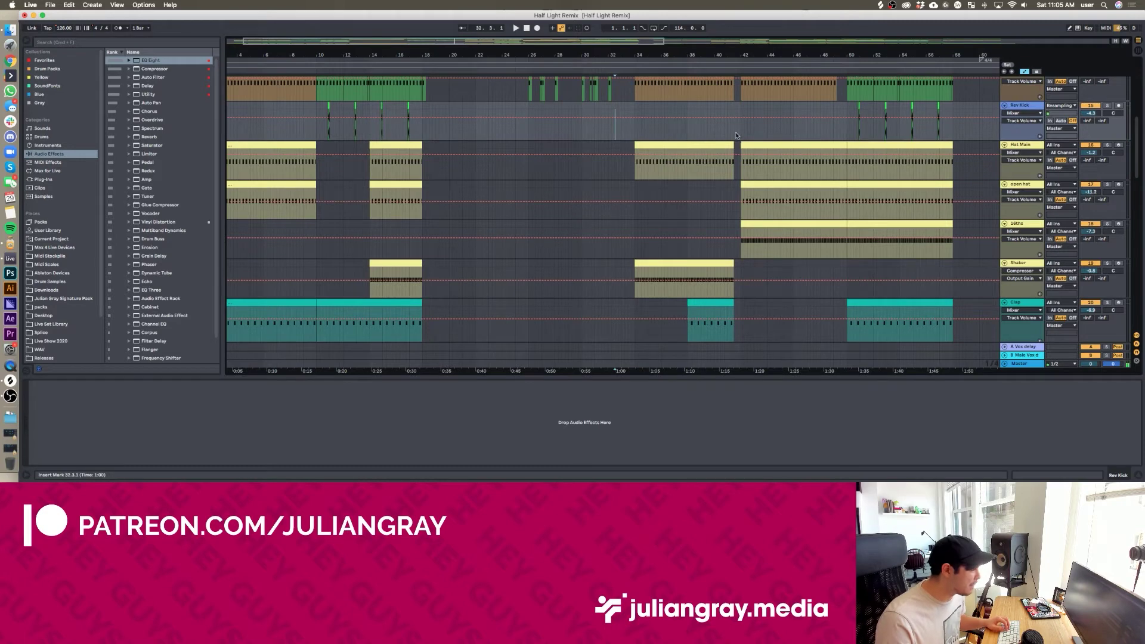
pyautogui.click(551, 152)
pyautogui.click(463, 126)
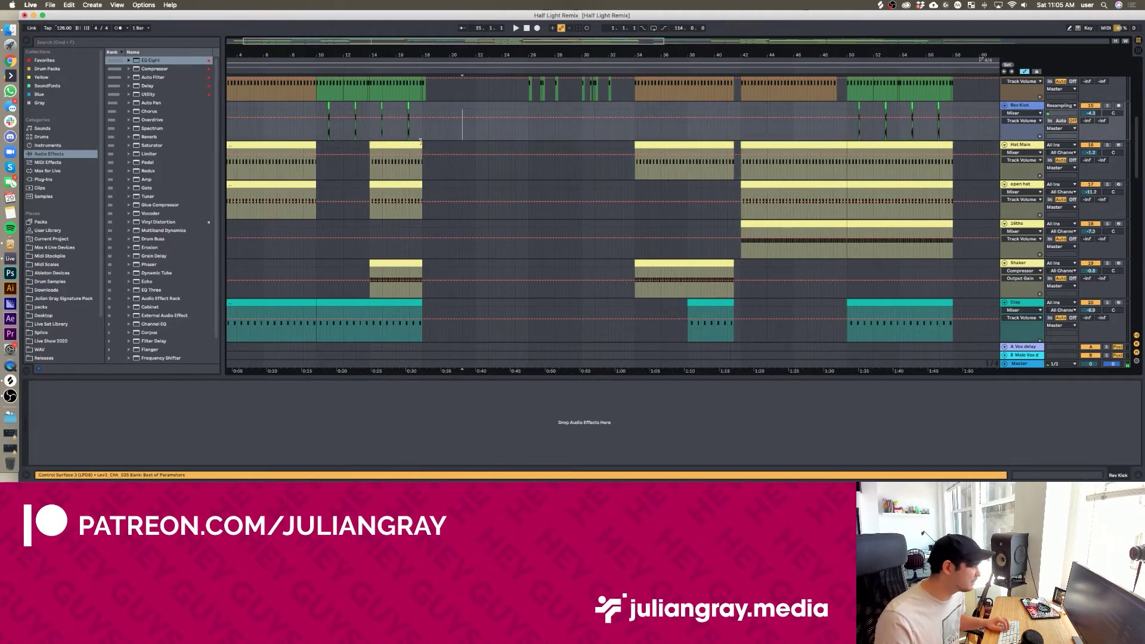
pyautogui.click(420, 144)
pyautogui.click(1108, 145)
pyautogui.click(634, 163)
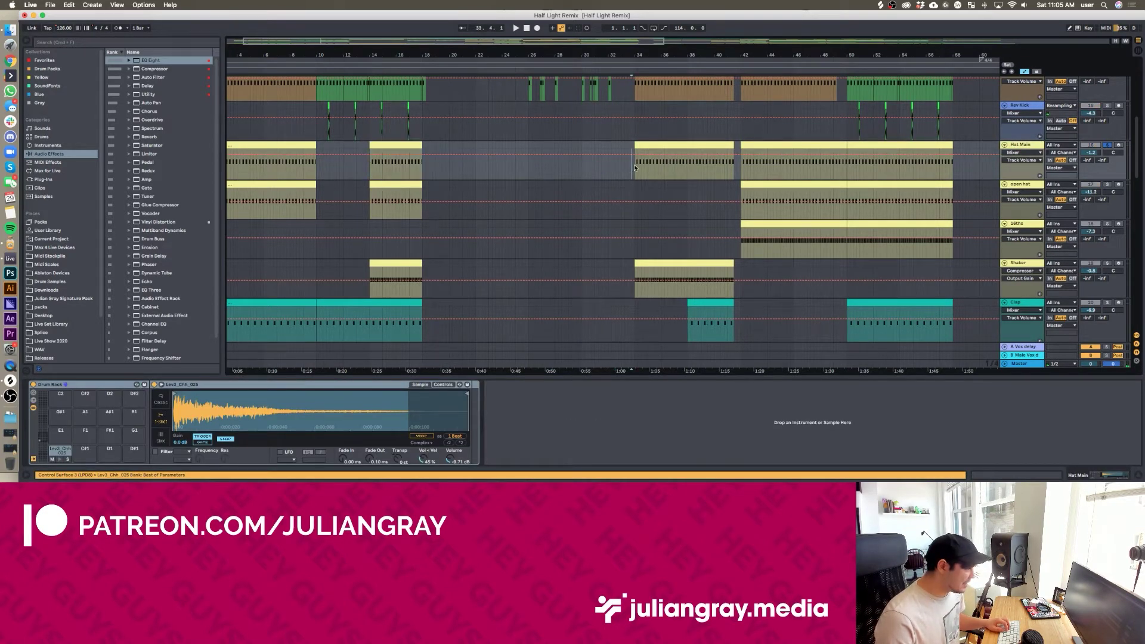
pyautogui.press('space')
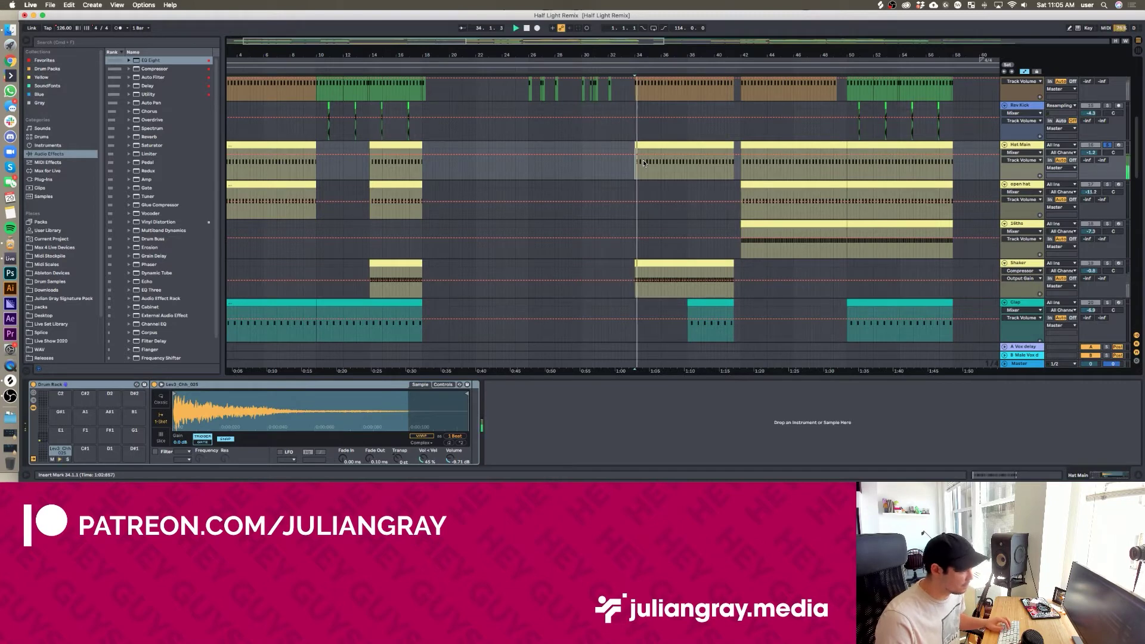
# Solo the open hat track and play it from bar 42 with its effect chain in view
pyautogui.click(739, 188)
pyautogui.press('space')
pyautogui.press('space')
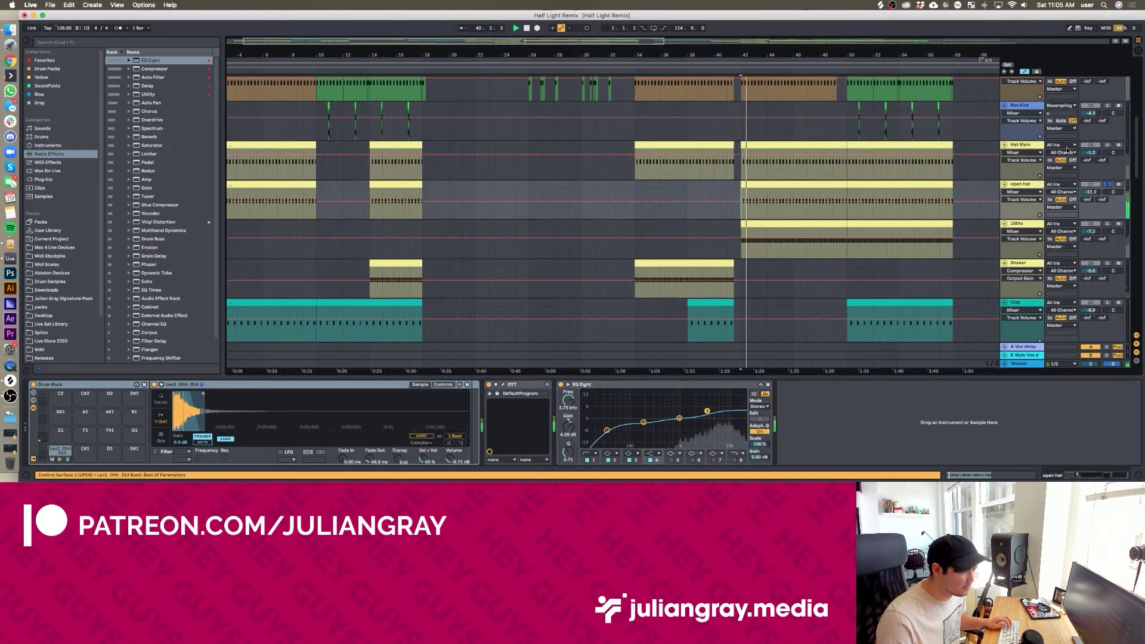
# Open the first 16ths clip and try a rising velocity ramp on the notes leading up to 4.1.1
pyautogui.doubleClick(817, 225)
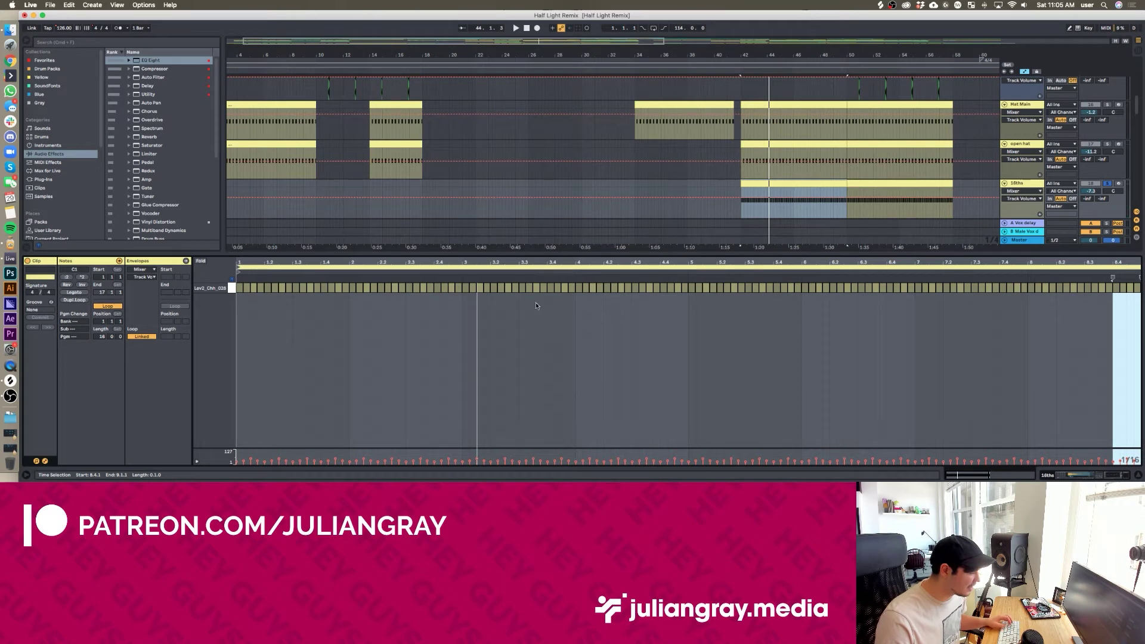
pyautogui.moveTo(520, 304); pyautogui.dragTo(574, 290)
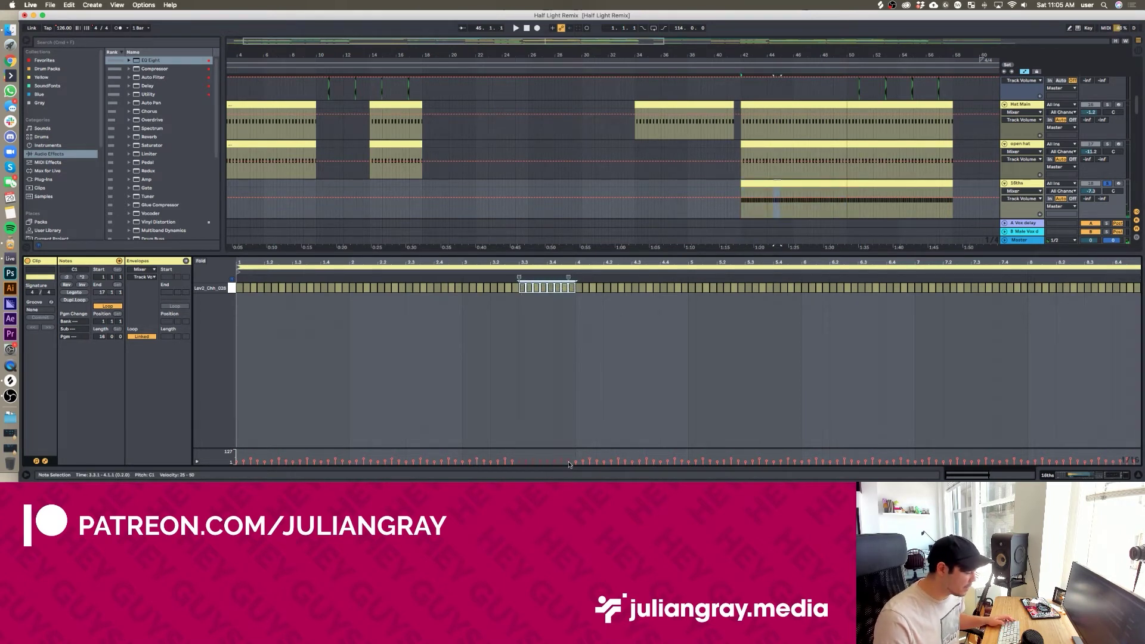
pyautogui.moveTo(571, 454); pyautogui.dragTo(510, 462)
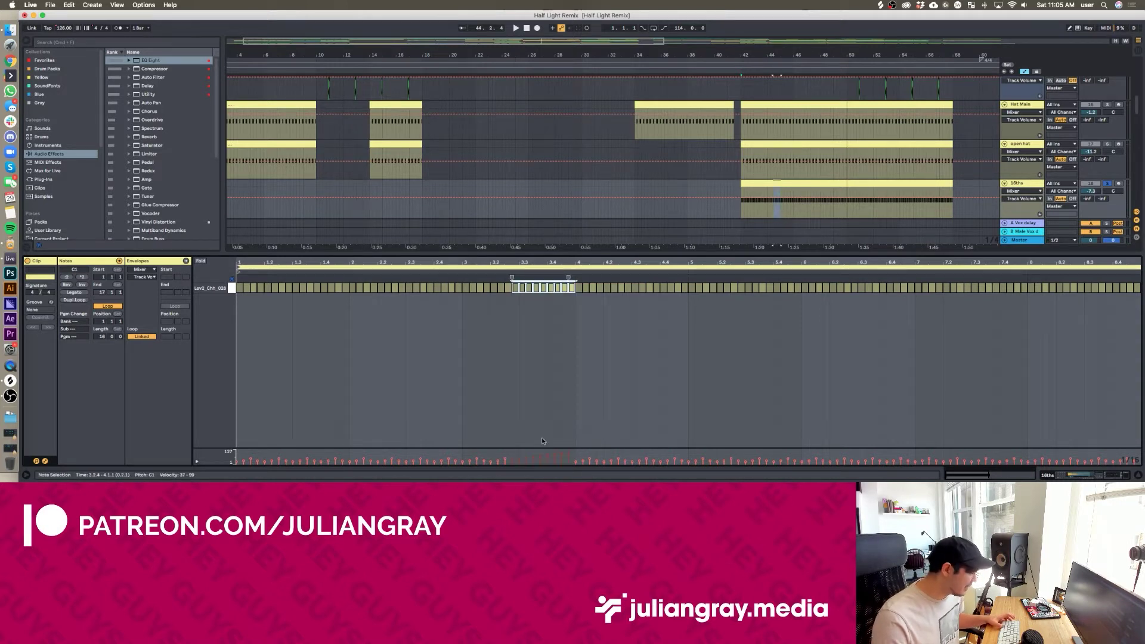
pyautogui.click(578, 347)
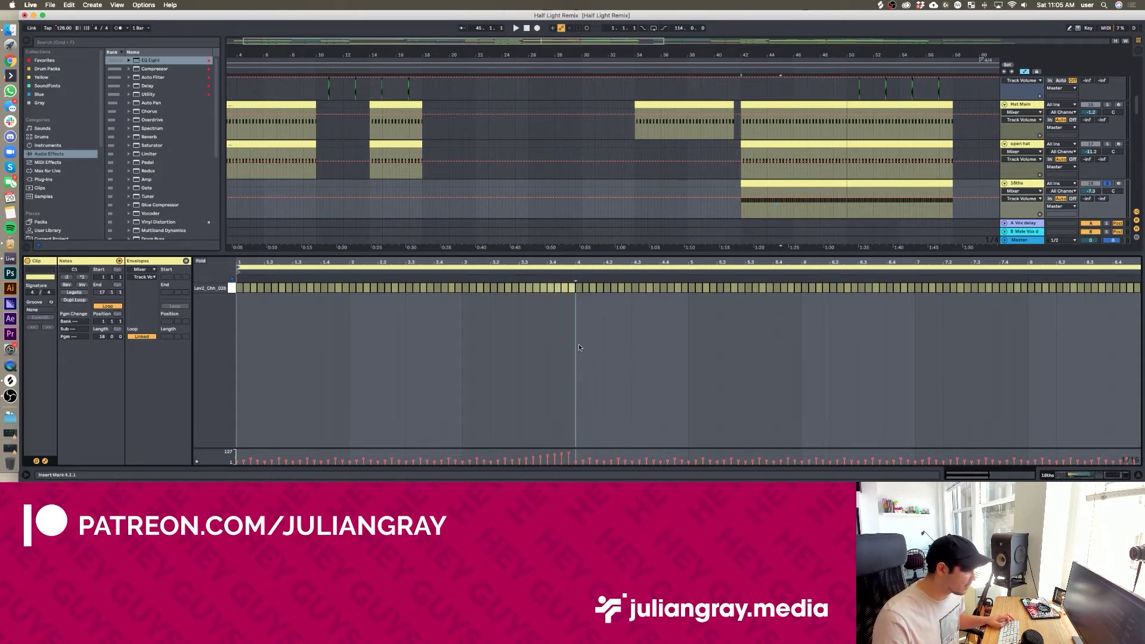
# Undo the velocity ramp and return to the start of the 16ths clip at bar 42
pyautogui.press('super+z')
pyautogui.press('Delete')
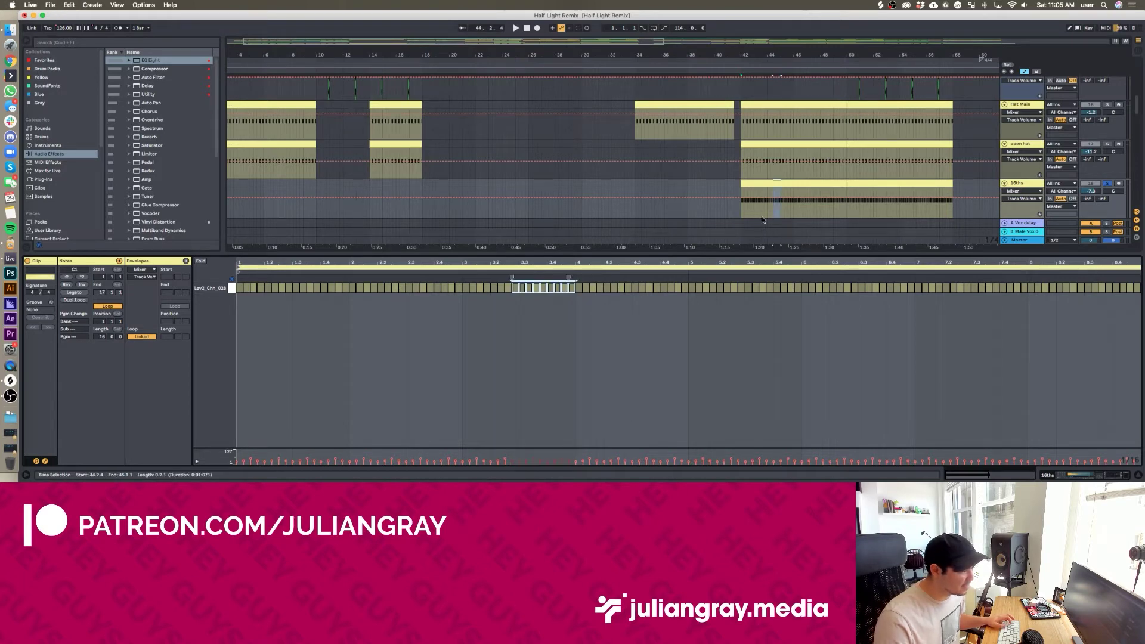
pyautogui.click(744, 209)
pyautogui.scroll(-2, 737, 185)
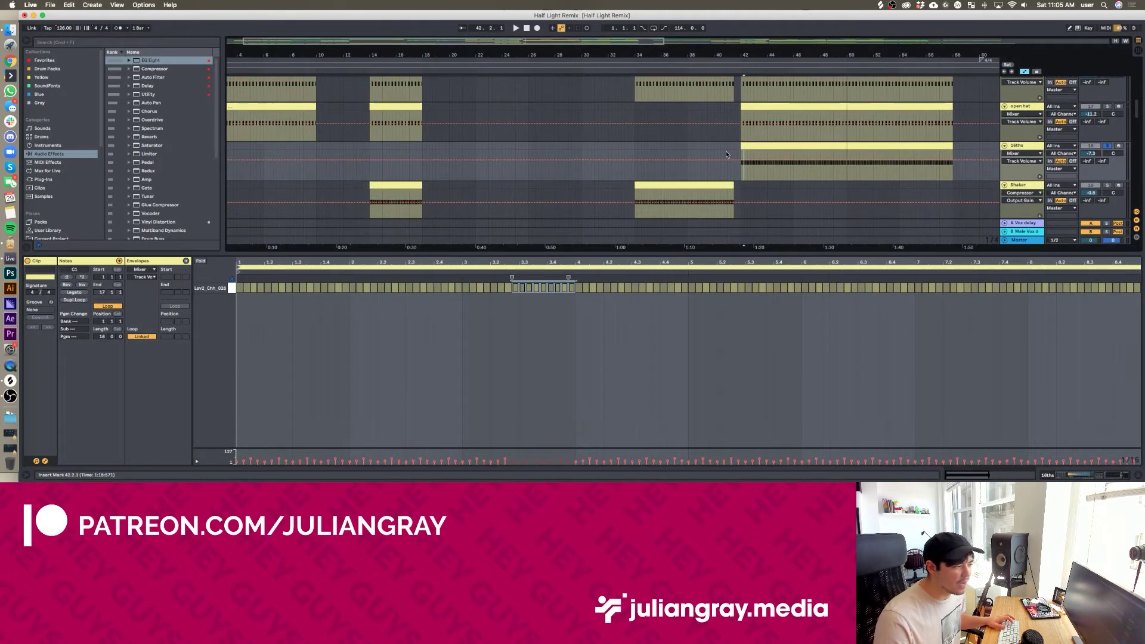
# Solo the Shaker track, check its clip notes and device chain with Auto Pan and Compressor, and play it from bar 34
pyautogui.click(741, 173)
pyautogui.scroll(-2, 738, 171)
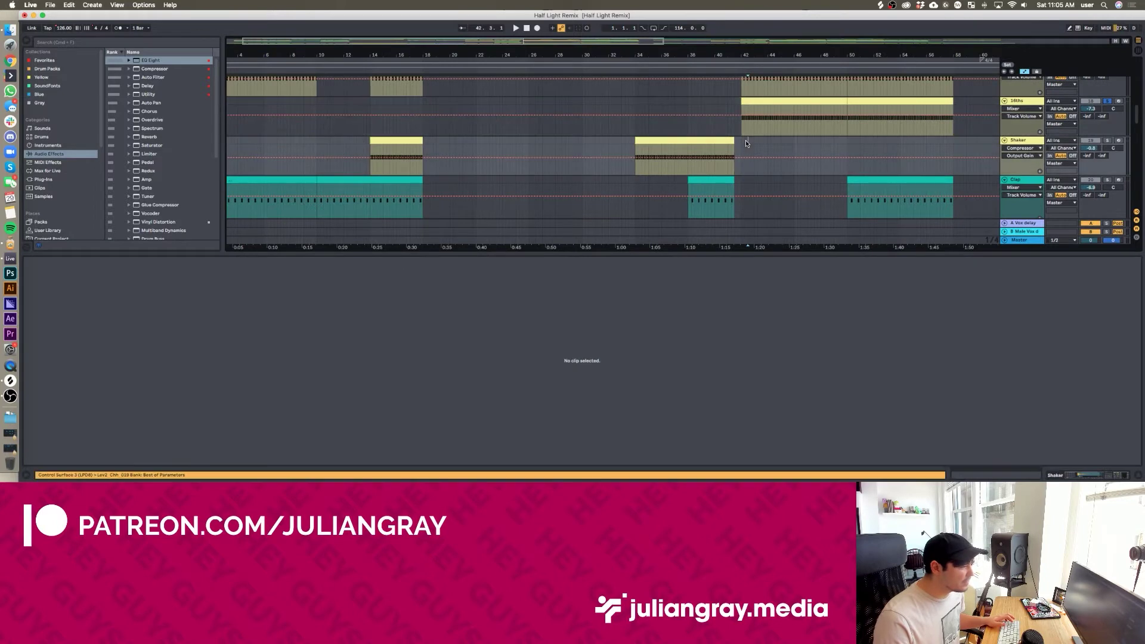
pyautogui.click(635, 147)
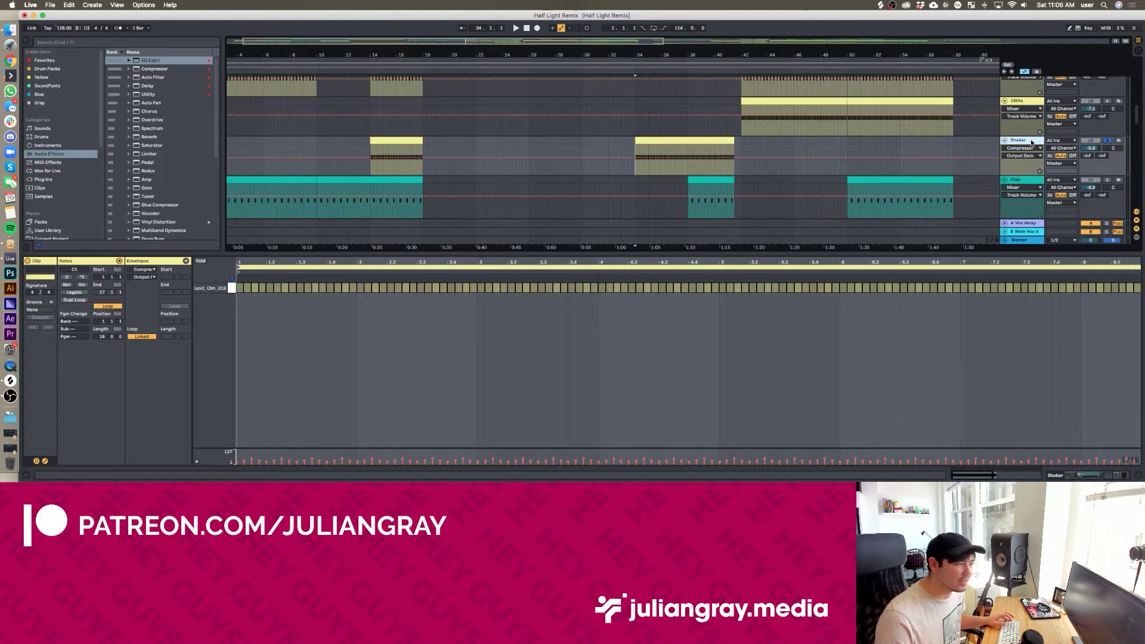
pyautogui.click(715, 142)
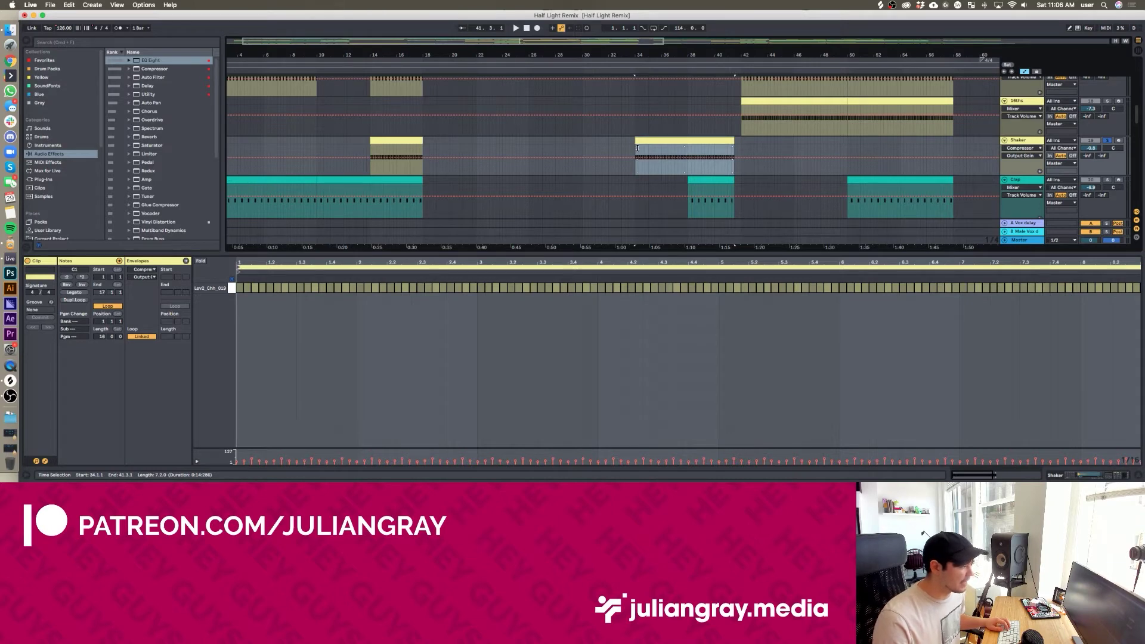
pyautogui.hotkey('shift', 'Tab')
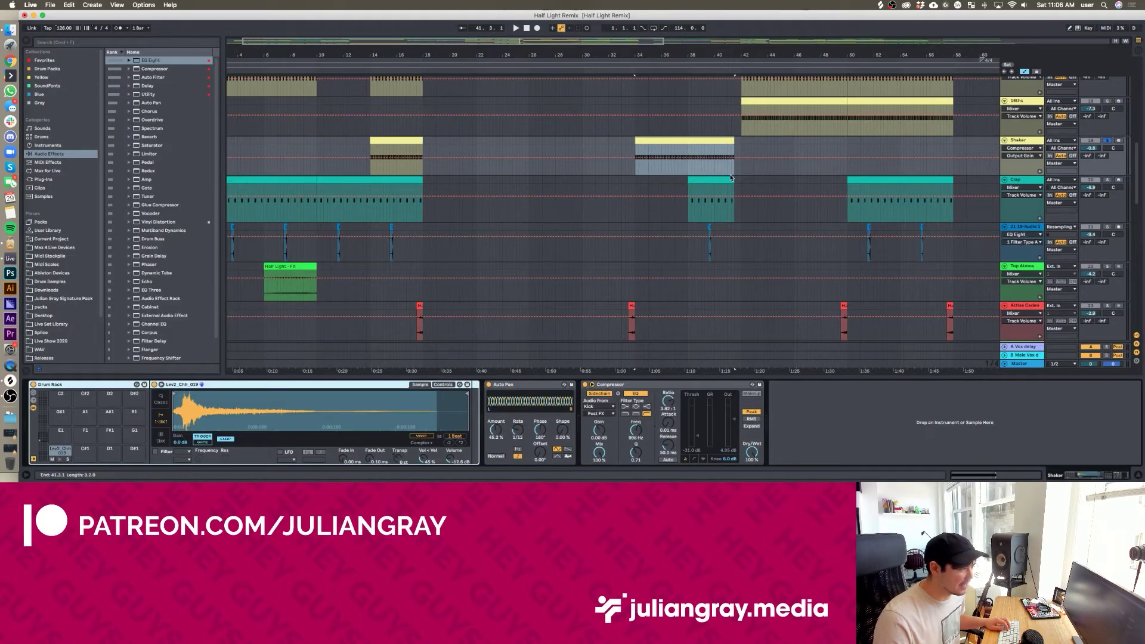
pyautogui.scroll(5, 647, 154)
pyautogui.scroll(-3, 656, 153)
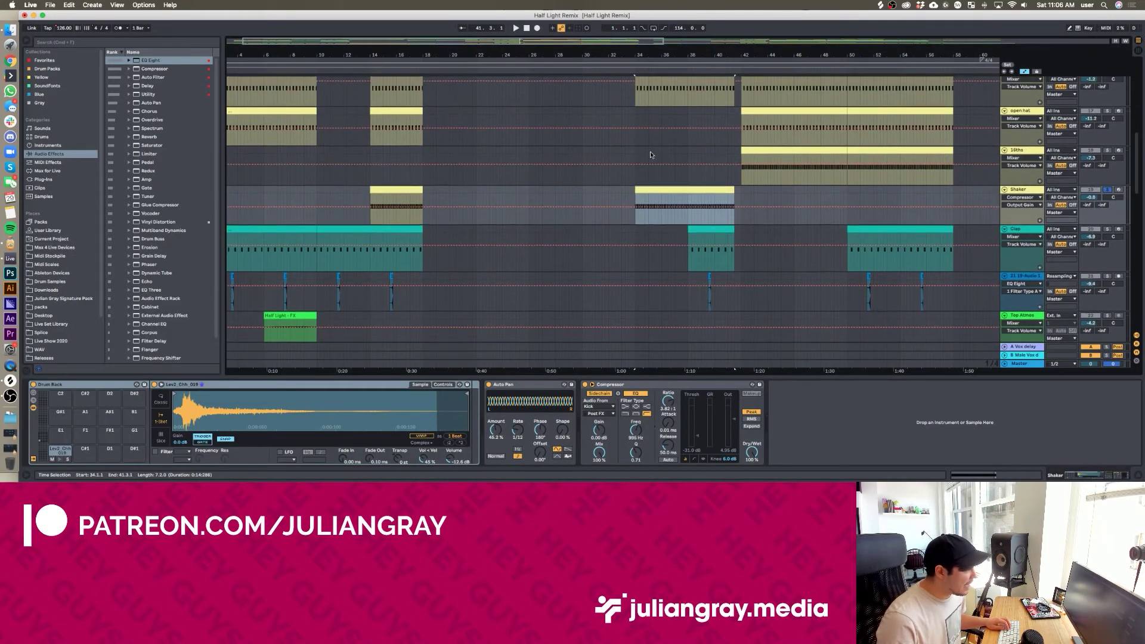
pyautogui.press('space')
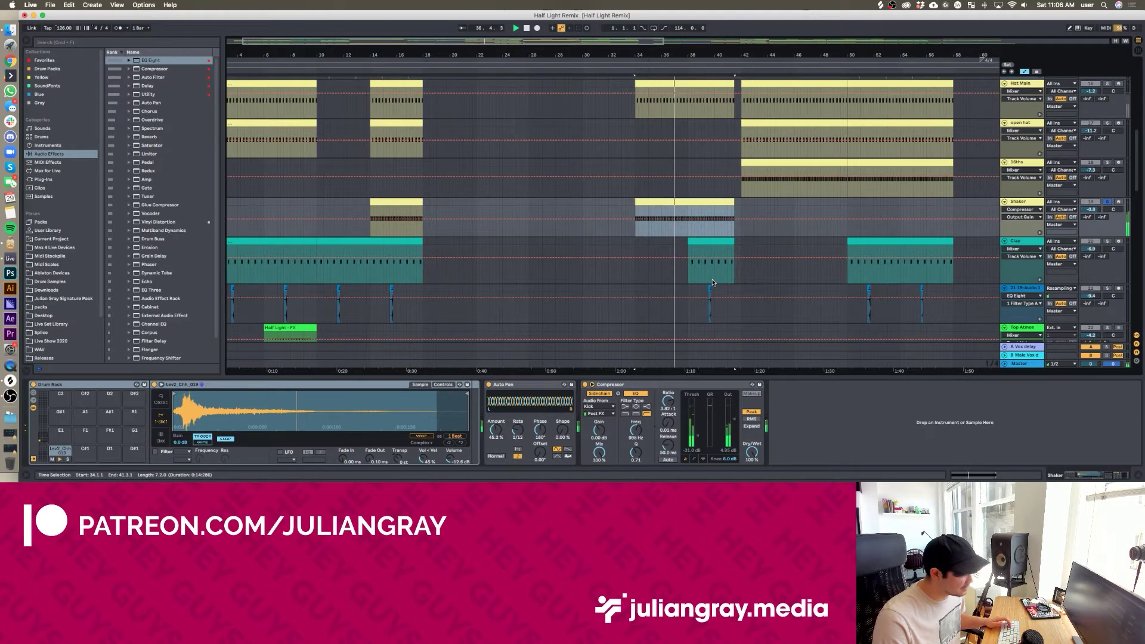
# Inspect the Clap track's effect chain: the EQ Eight curve, the OTT plugin and the kHs Transient Shaper
pyautogui.scroll(-2, 746, 246)
pyautogui.click(694, 187)
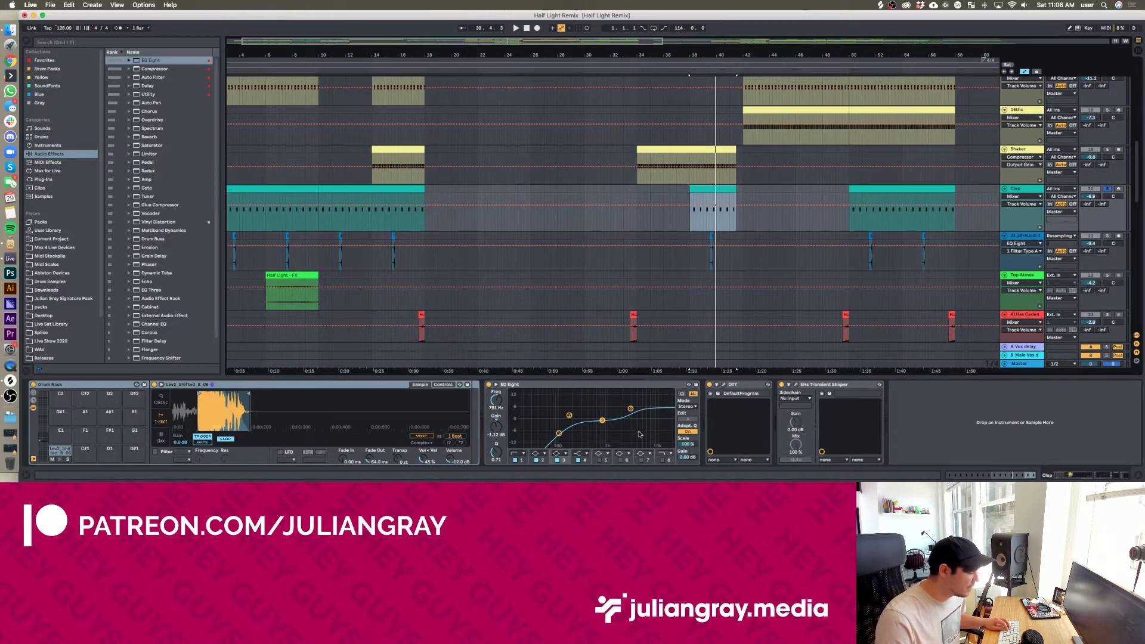
pyautogui.click(631, 409)
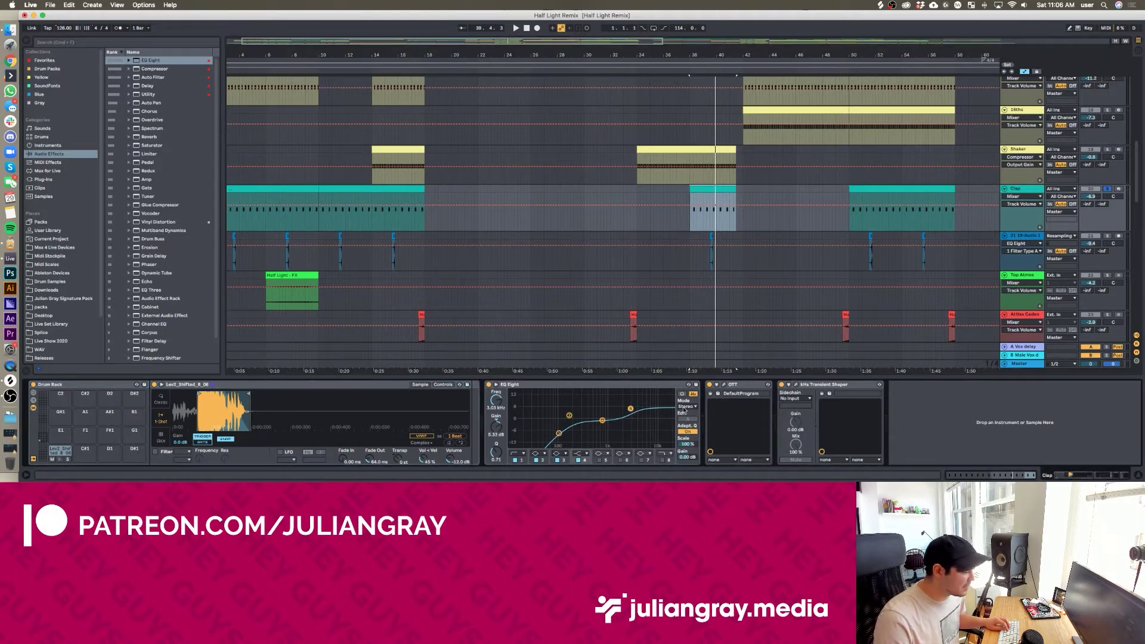
pyautogui.click(724, 385)
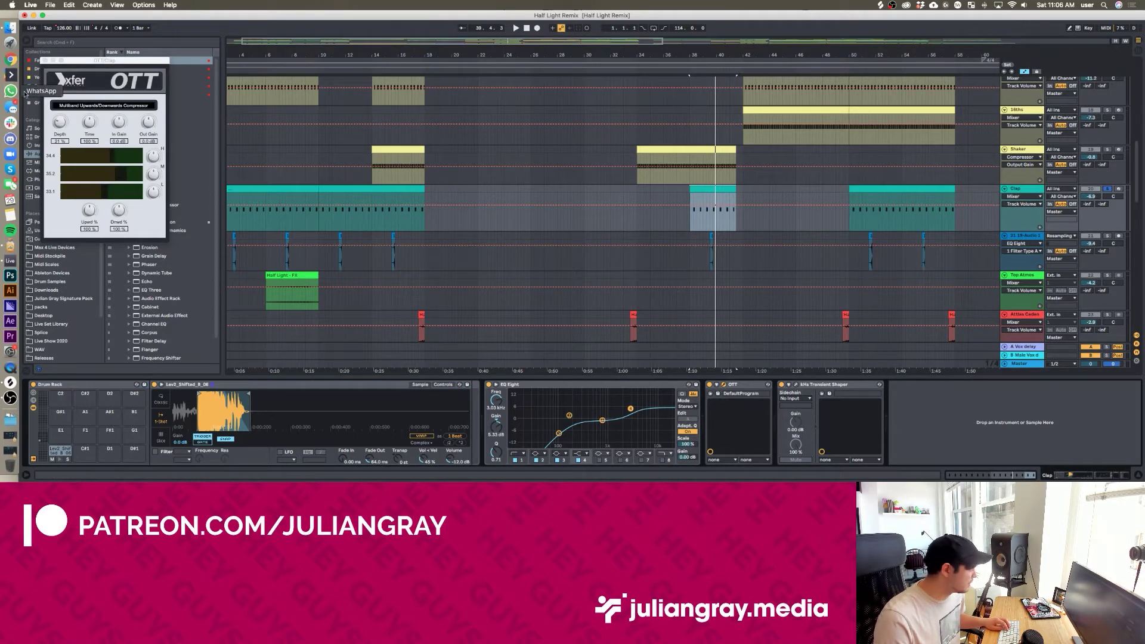
pyautogui.click(796, 385)
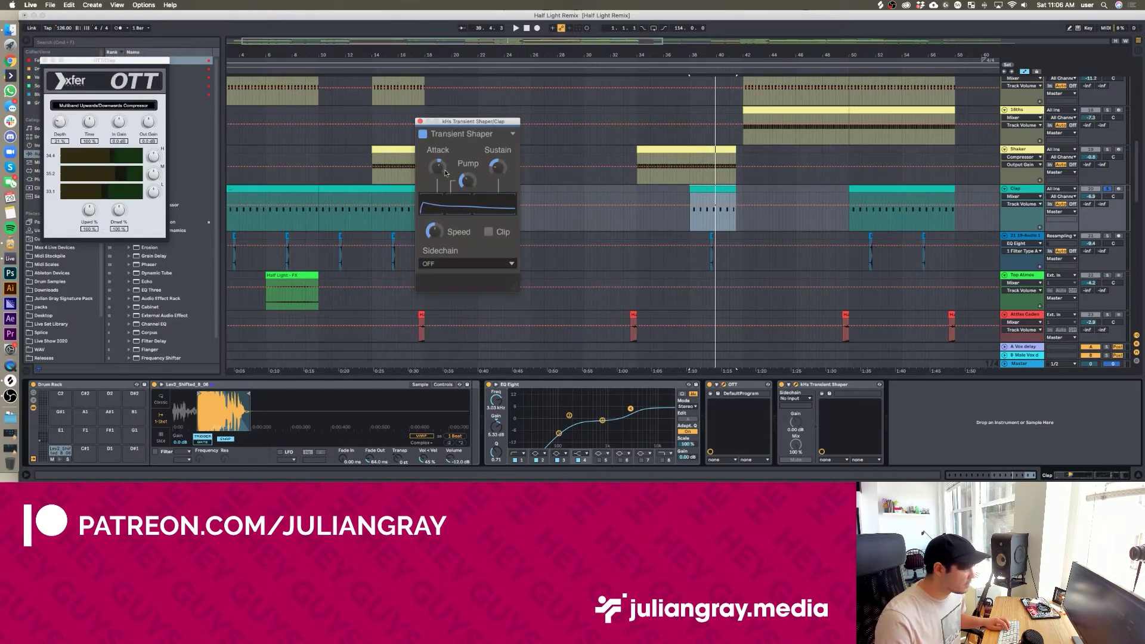
pyautogui.moveTo(421, 119); pyautogui.dragTo(425, 99)
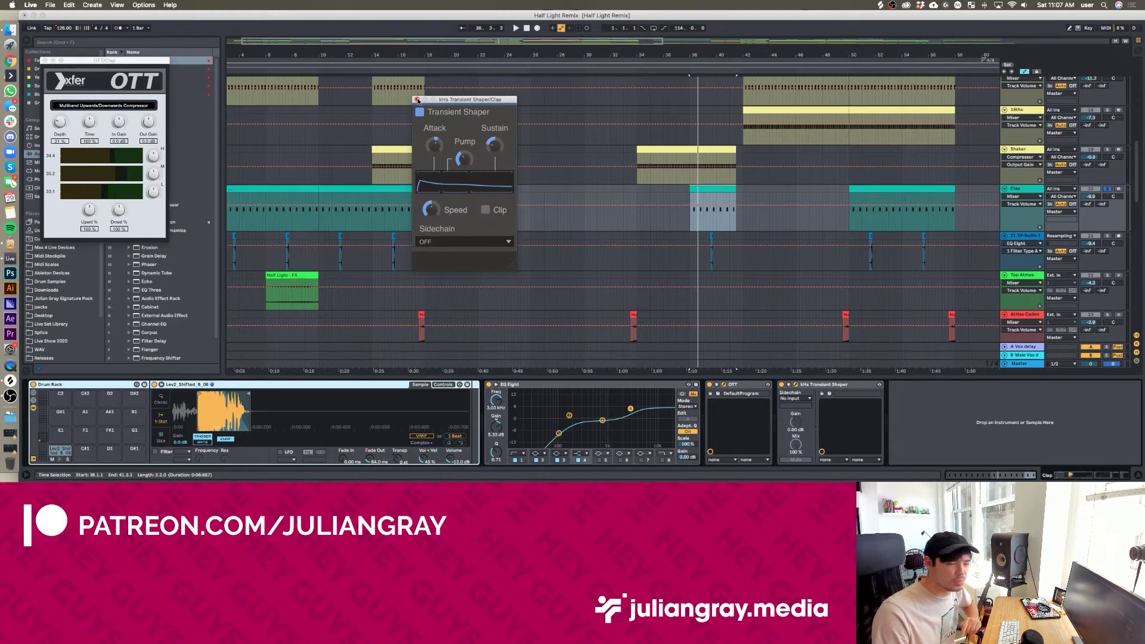
# Show the EQ Eight on the audio track below Clap and play the claps layered with it from bar 50
pyautogui.scroll(-3, 596, 209)
pyautogui.click(685, 144)
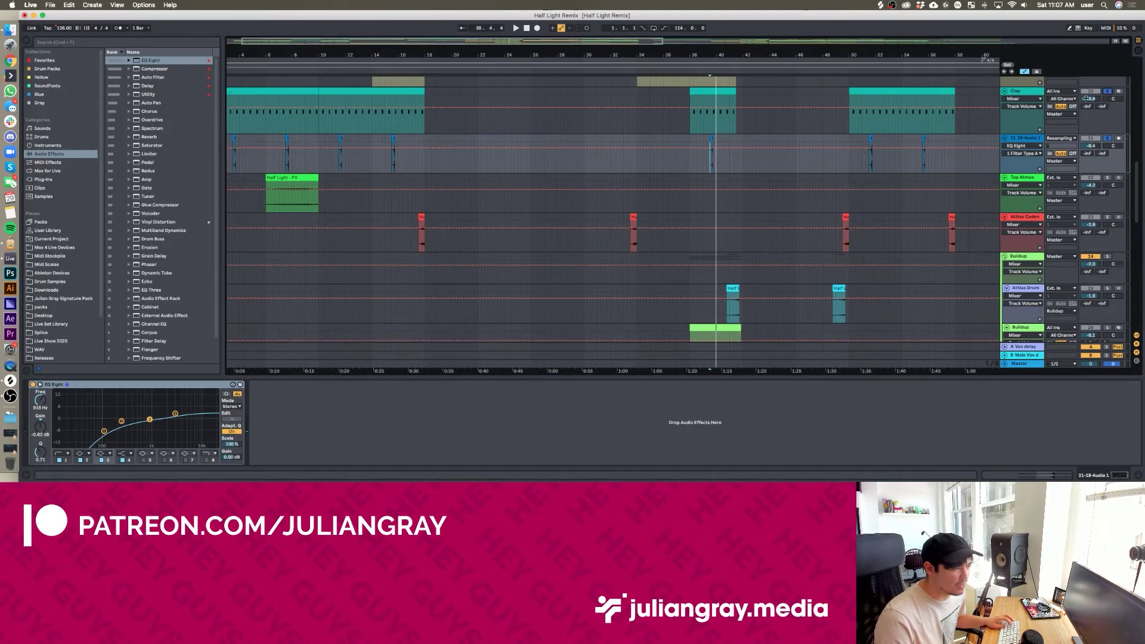
pyautogui.click(850, 122)
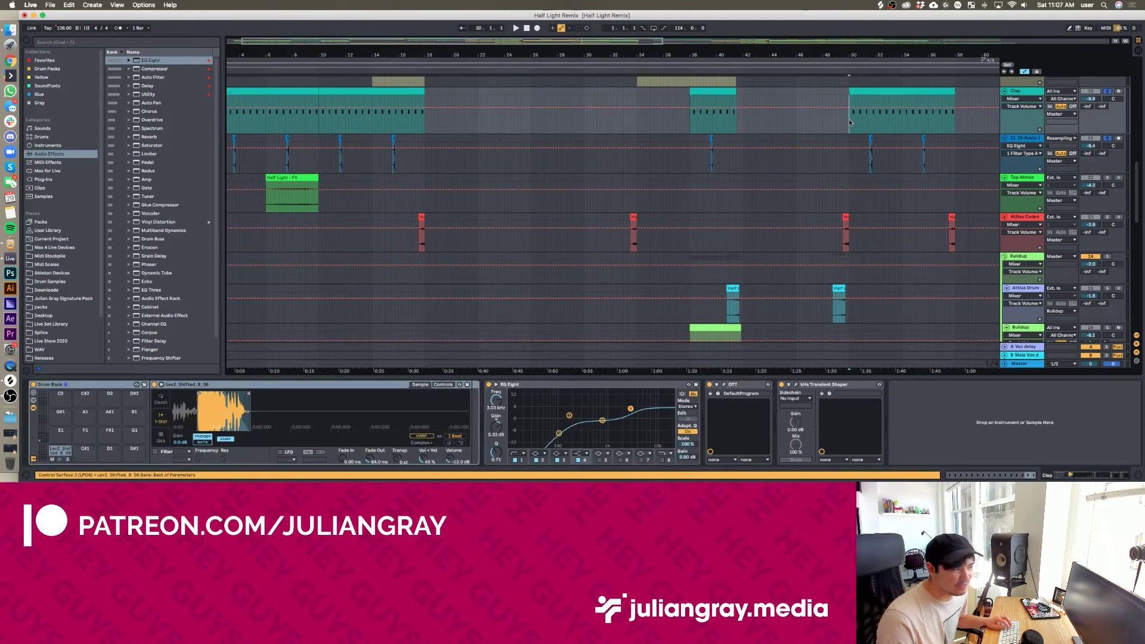
pyautogui.press('space')
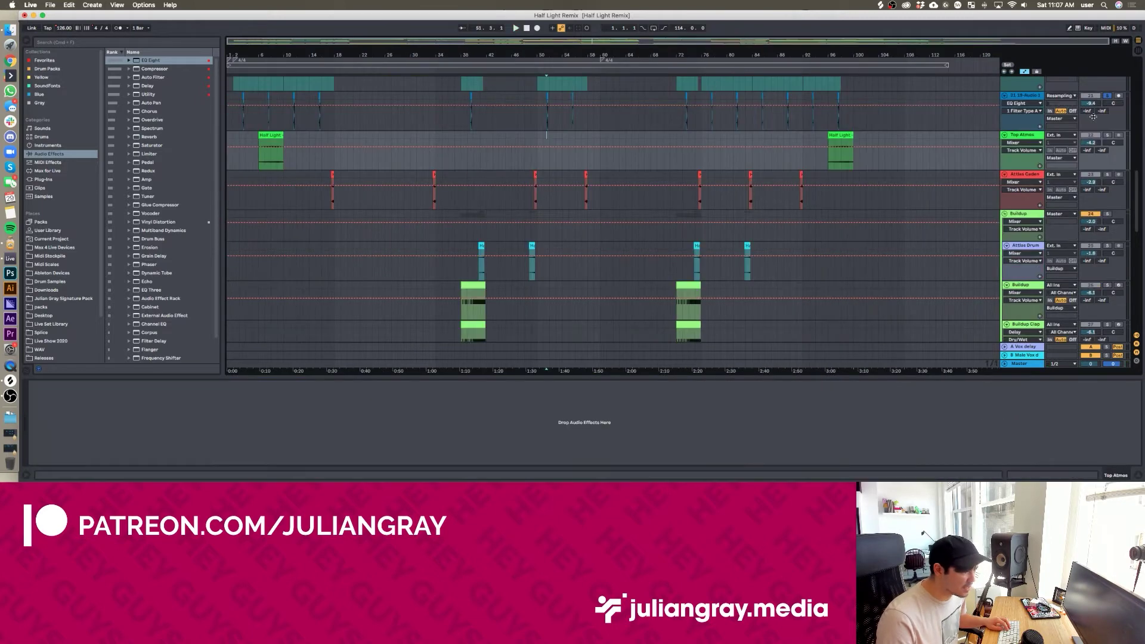
# Play the Top Atmos track soloed from bar 96, and in the full mix from bar 6
pyautogui.click(827, 141)
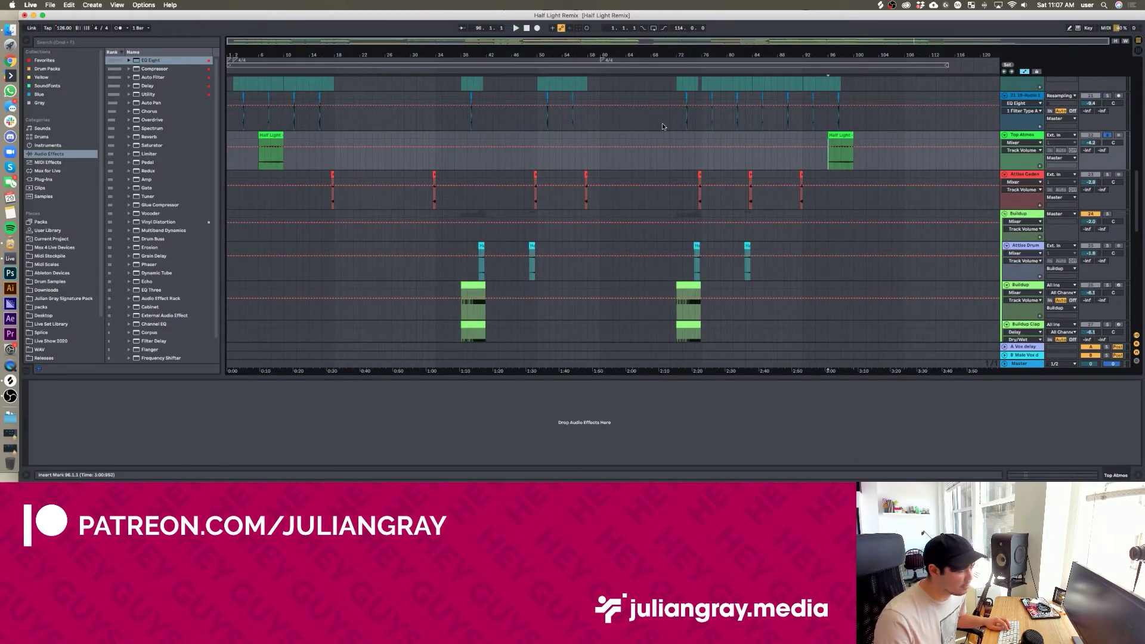
pyautogui.press('space')
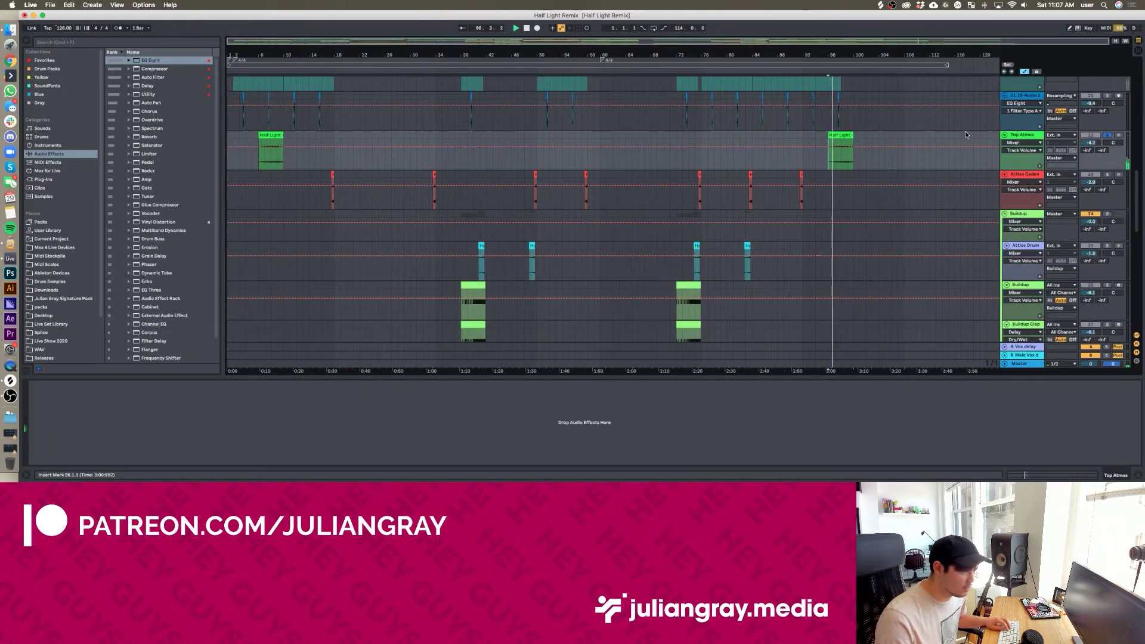
pyautogui.click(1029, 137)
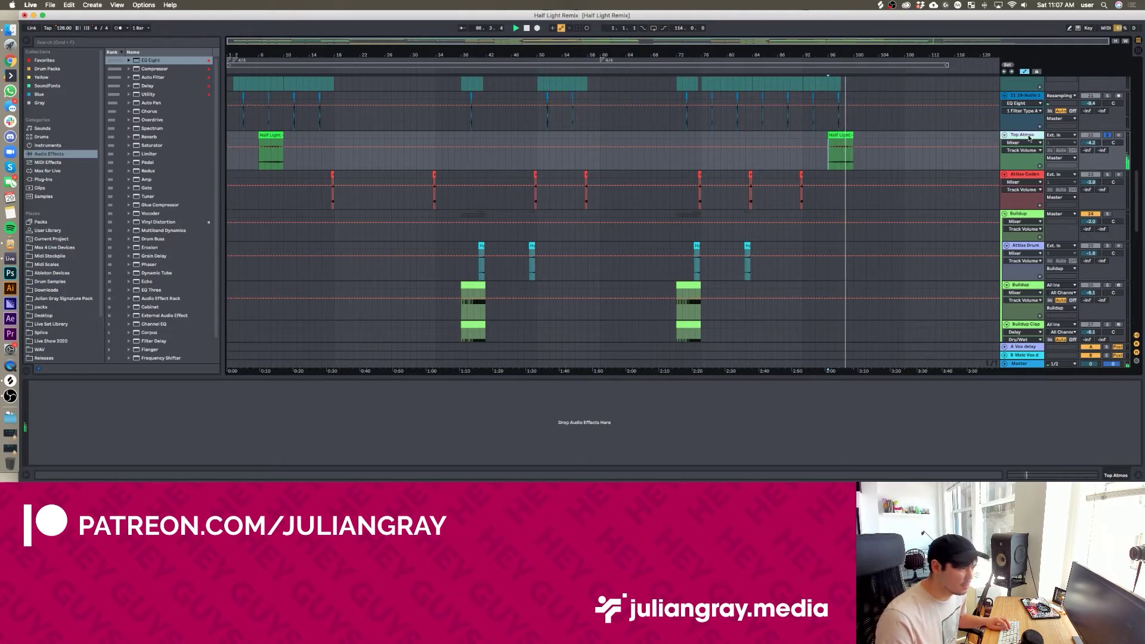
pyautogui.press('space')
pyautogui.click(259, 122)
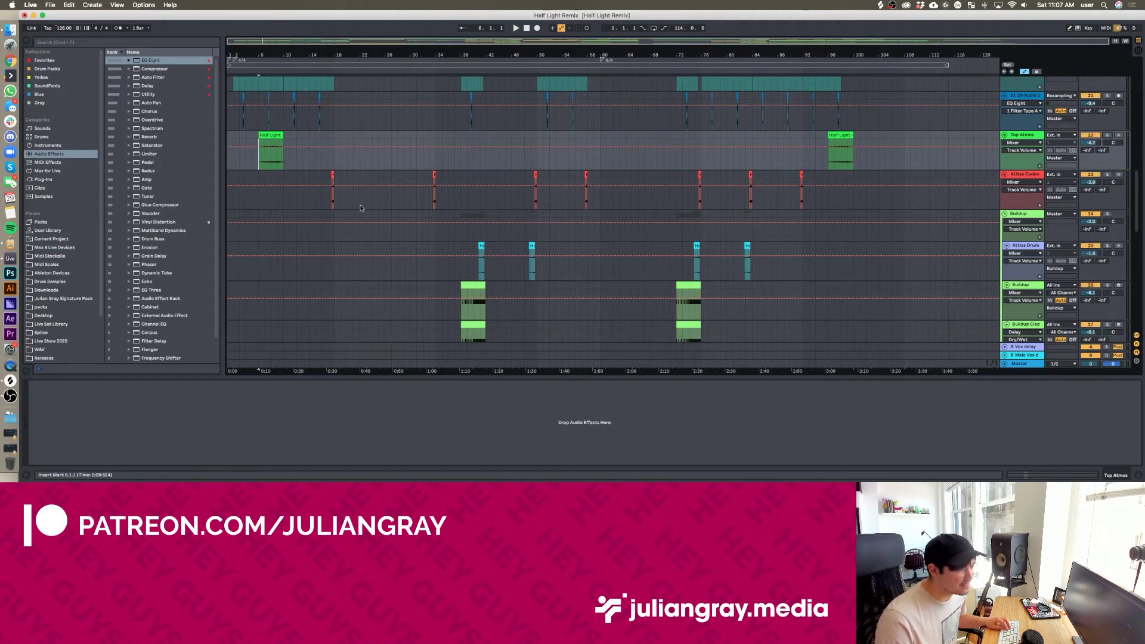
pyautogui.press('space')
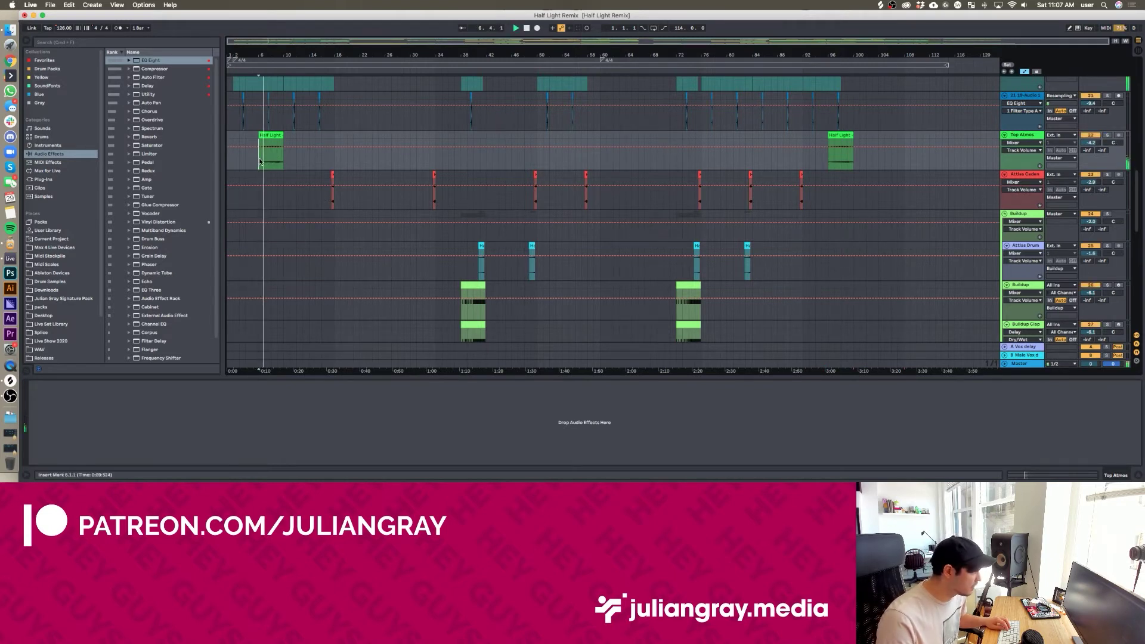
# Stop playback after the first Top Atmos clip and place the insert marker at bar 16 on the Attlas Cadence track
pyautogui.scroll(-1, 286, 161)
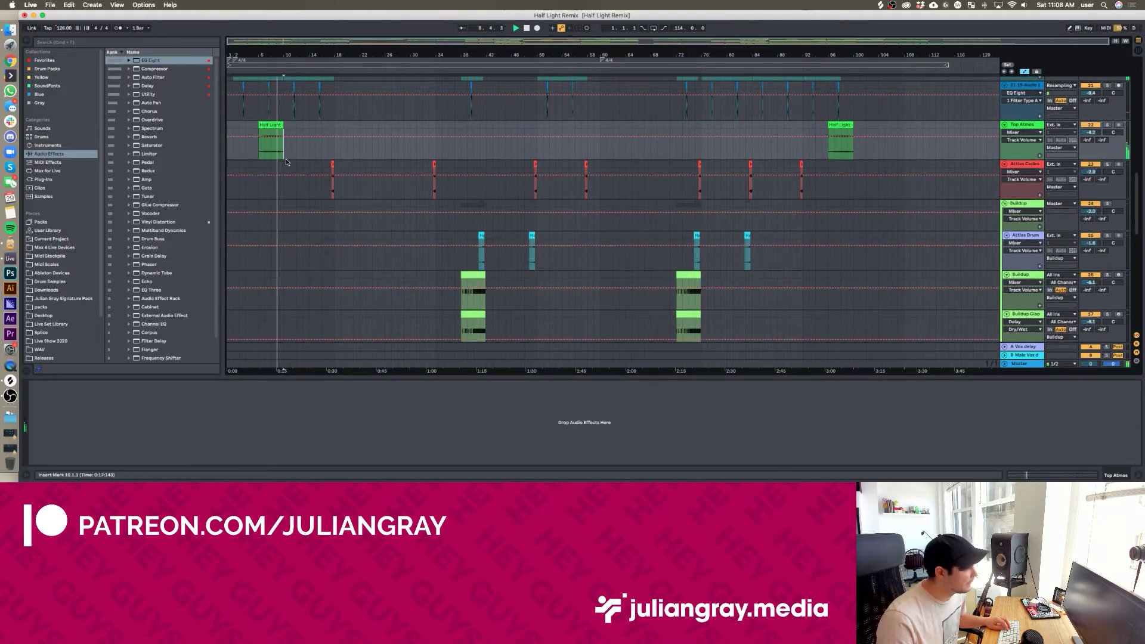
pyautogui.scroll(-2, 285, 162)
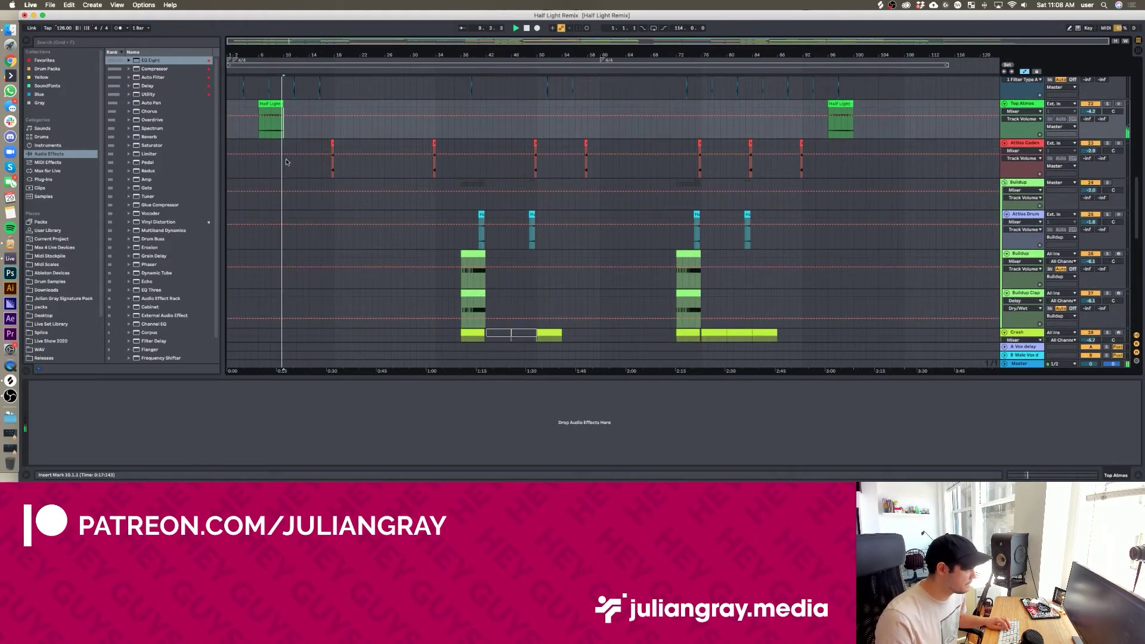
pyautogui.click(323, 145)
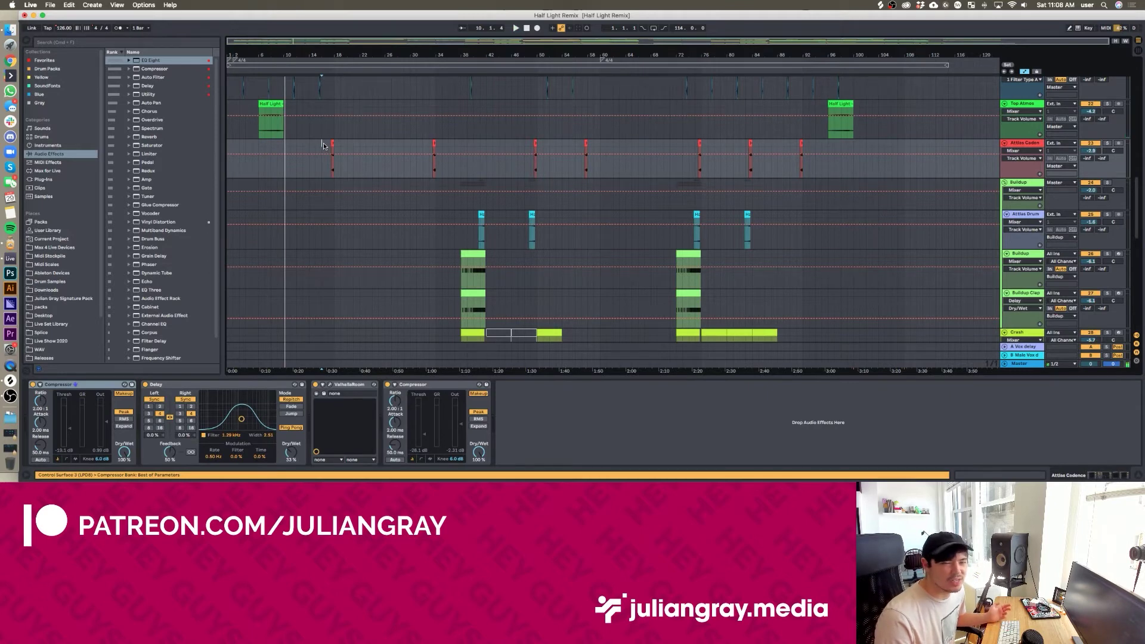
pyautogui.press('space')
# Play the arrangement from bar 96, just before the second Top Atmos clip
pyautogui.scroll(15, 782, 146)
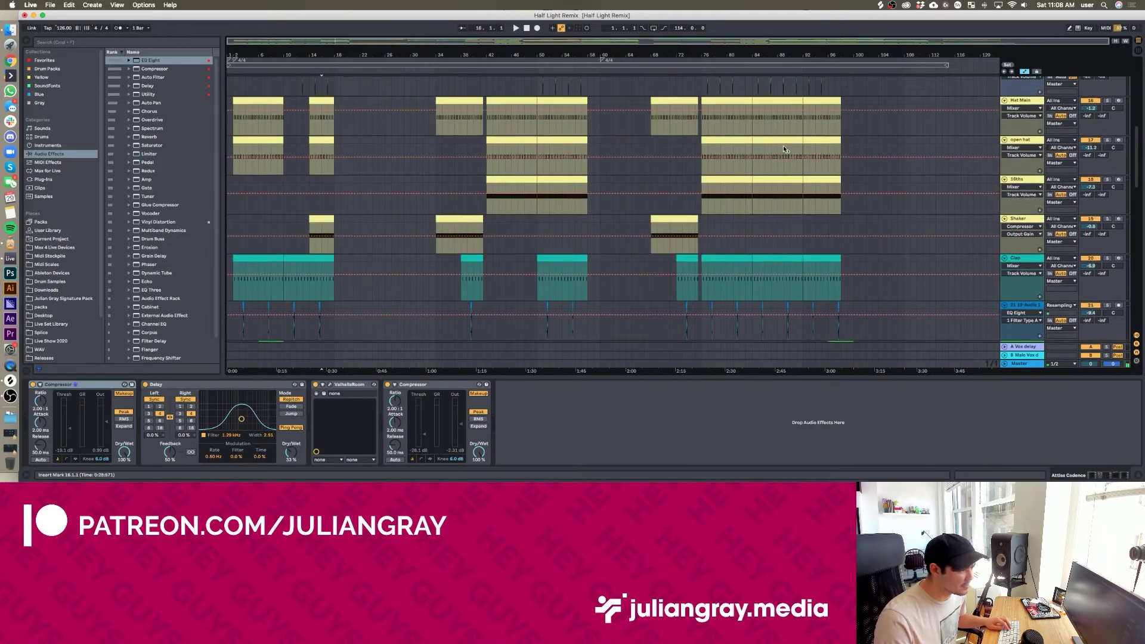
pyautogui.scroll(-5, 782, 146)
pyautogui.click(824, 246)
pyautogui.press('space')
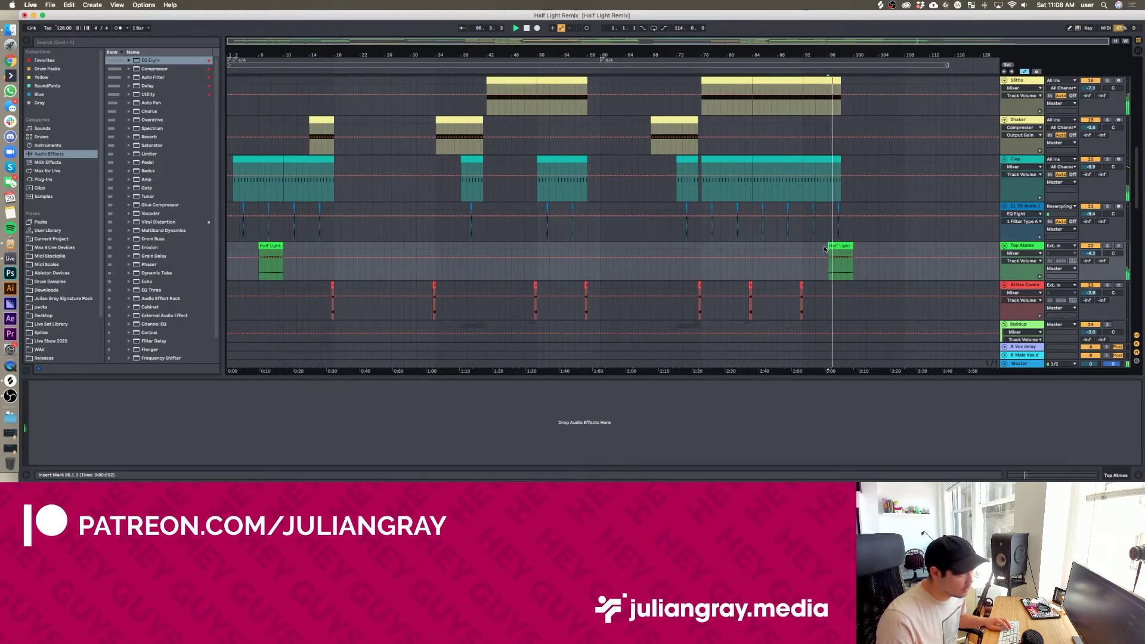
# Stop playback and place the insert marker at the last clip on the Attlas Cadence track
pyautogui.scroll(-5, 801, 225)
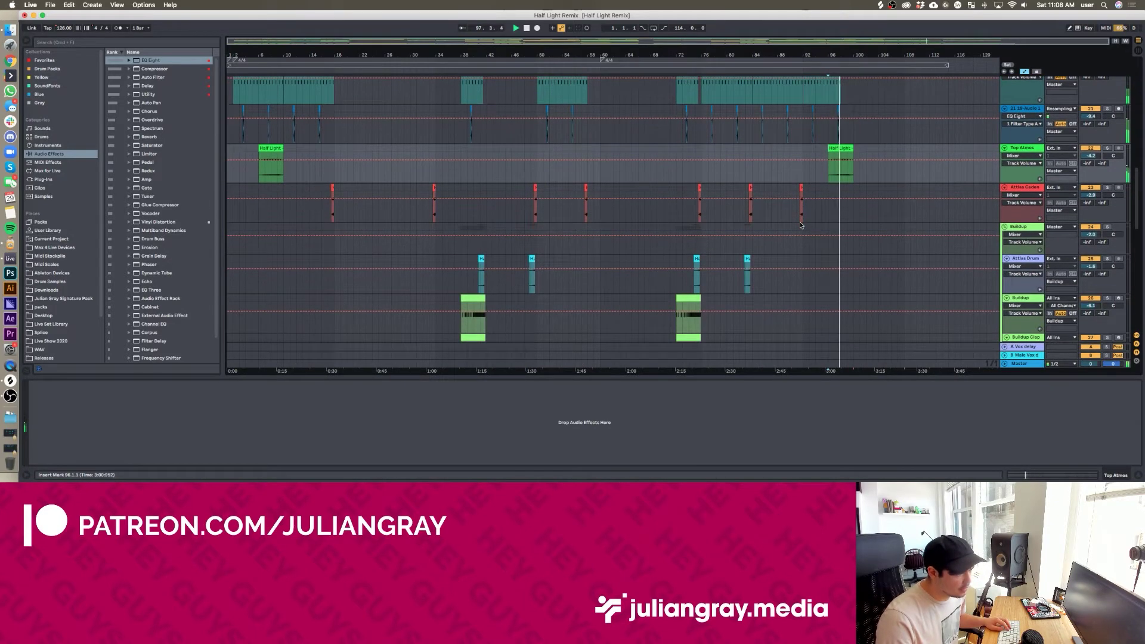
pyautogui.scroll(-2, 801, 225)
pyautogui.click(810, 173)
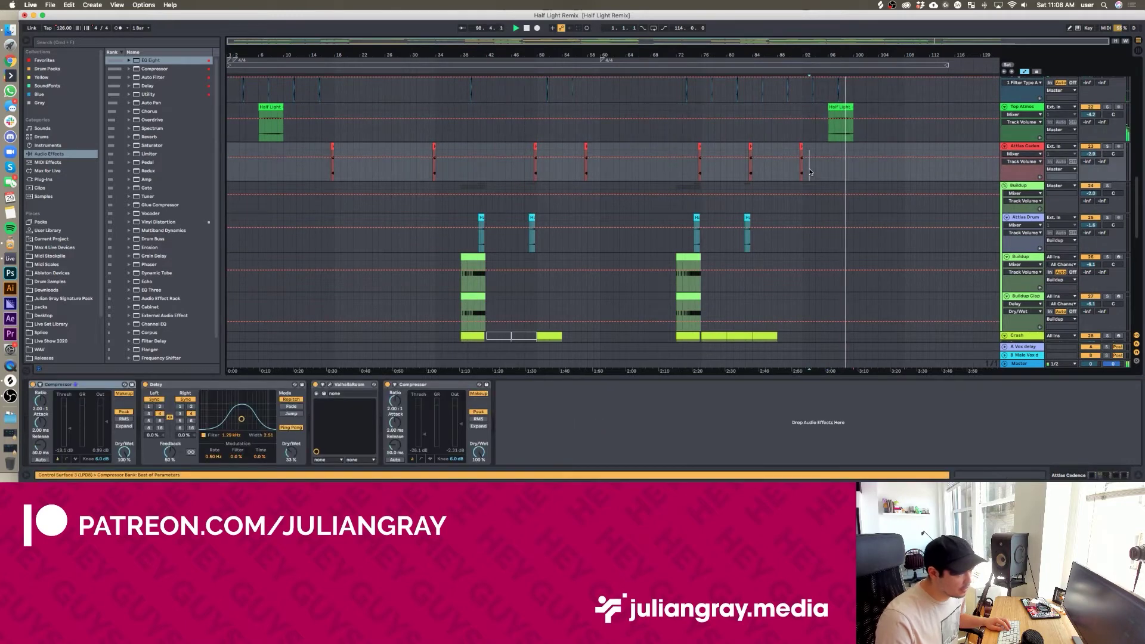
pyautogui.press('space')
pyautogui.click(803, 173)
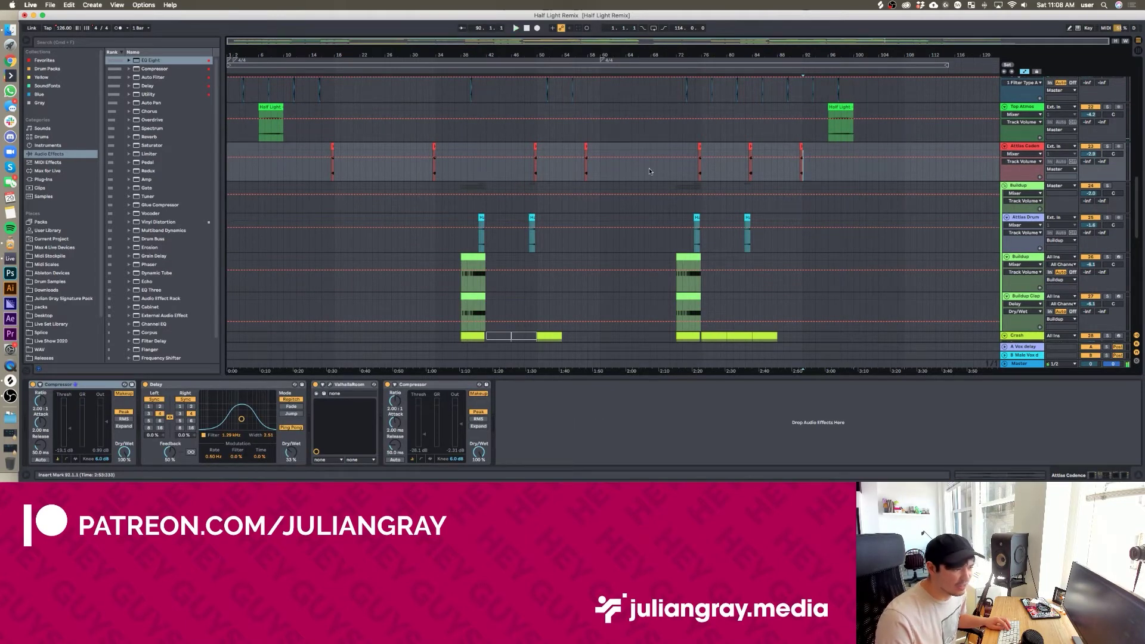
# Solo the Attlas Cadence track and play it from its first clip
pyautogui.click(1014, 148)
pyautogui.click(1107, 146)
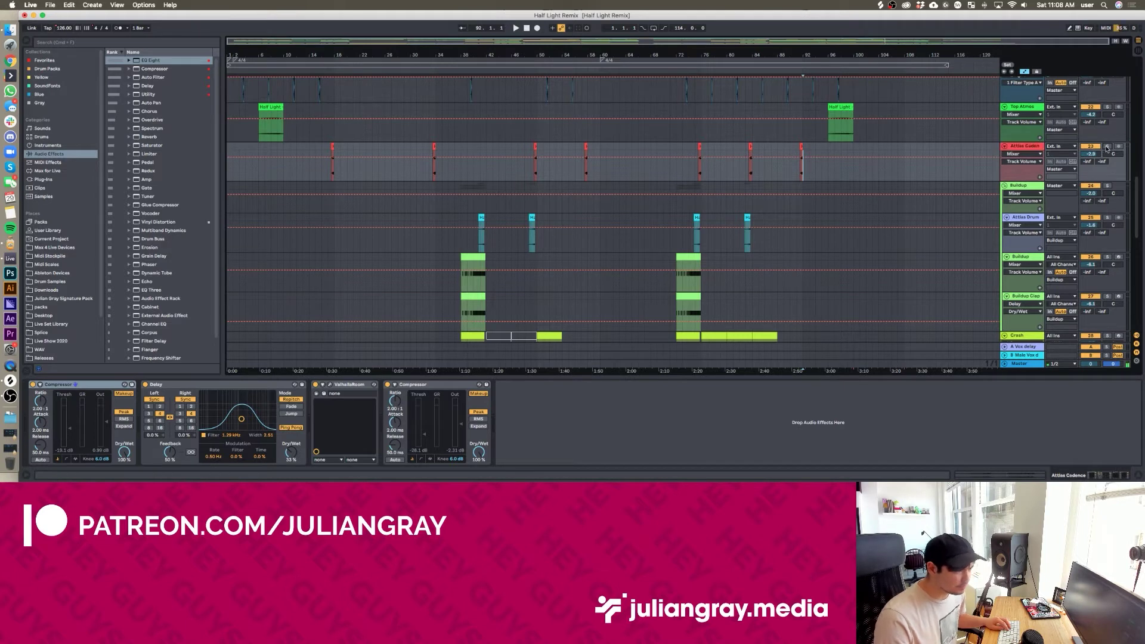
pyautogui.click(475, 42)
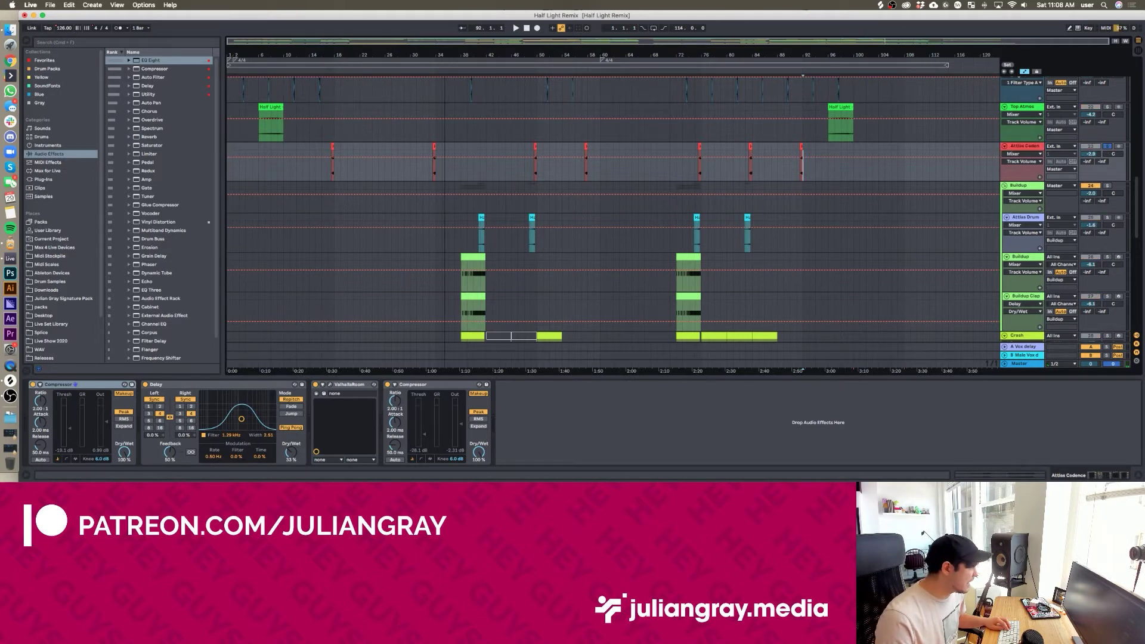
pyautogui.click(331, 149)
pyautogui.press('space')
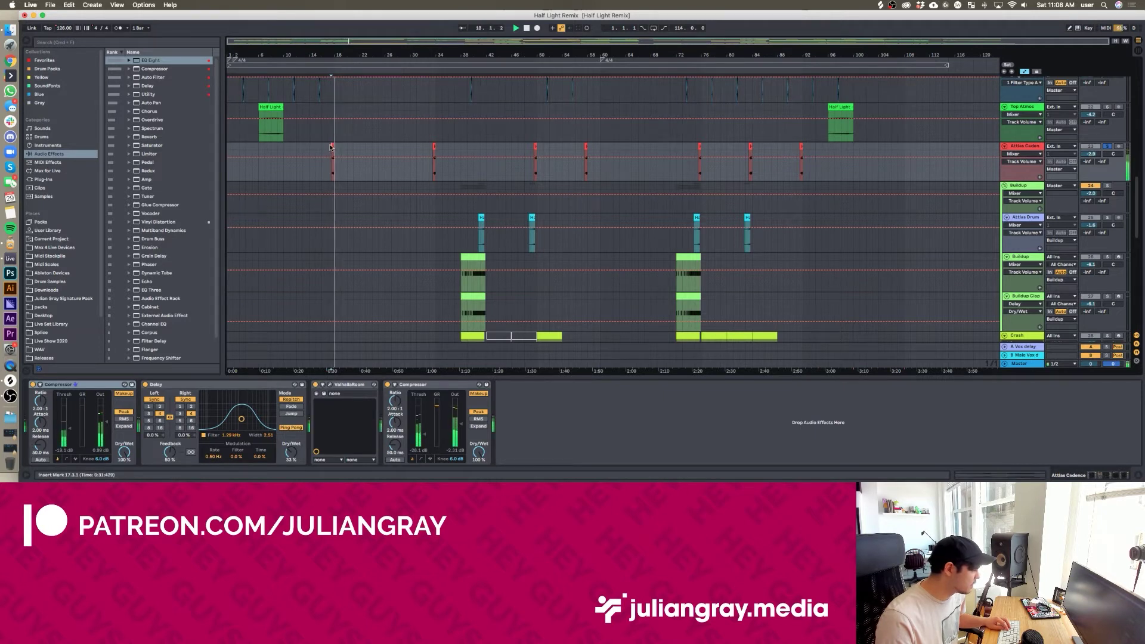
# Unsolo the Attlas Cadence track and play it in the mix while going through its Compressor, Delay and ValhallaRoom devices
pyautogui.click(1108, 146)
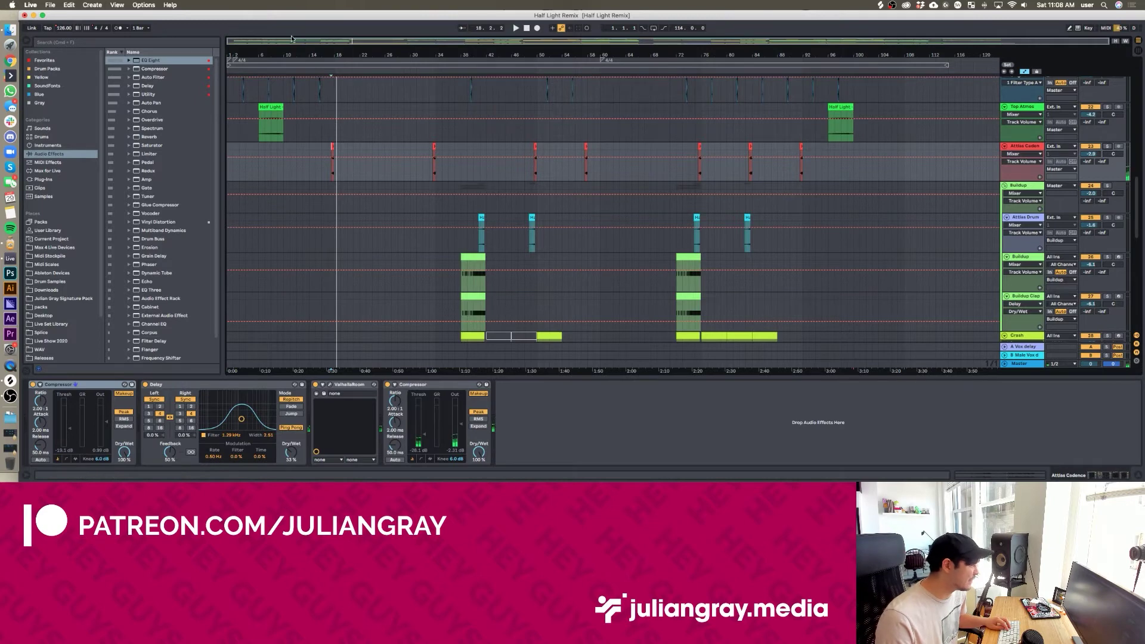
pyautogui.moveTo(279, 55); pyautogui.dragTo(278, 99)
pyautogui.press('space')
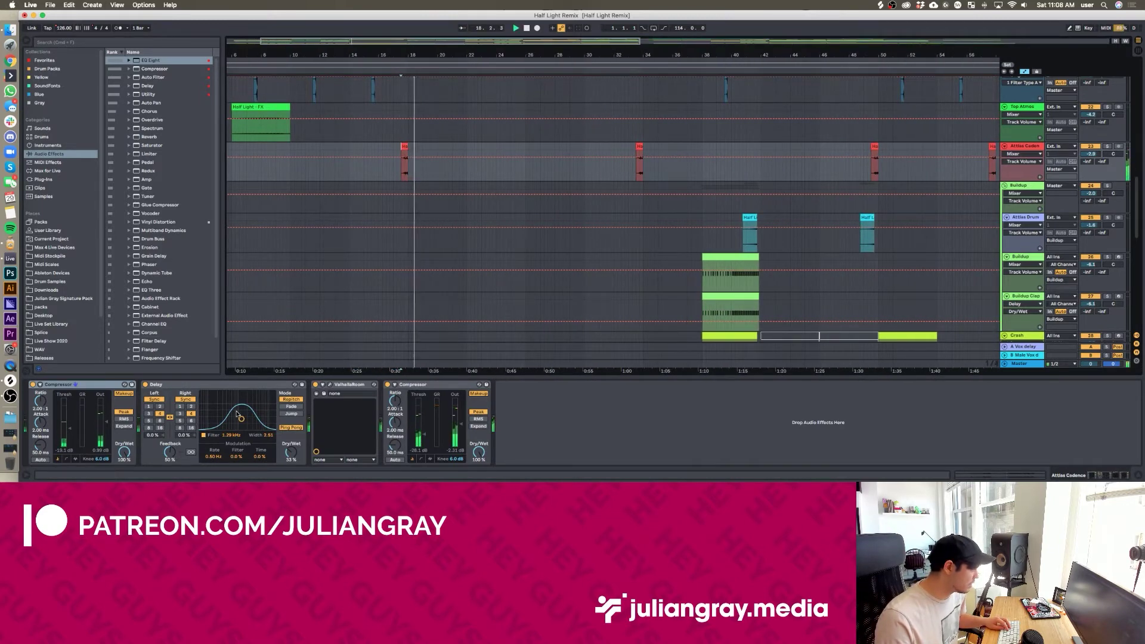
pyautogui.click(94, 386)
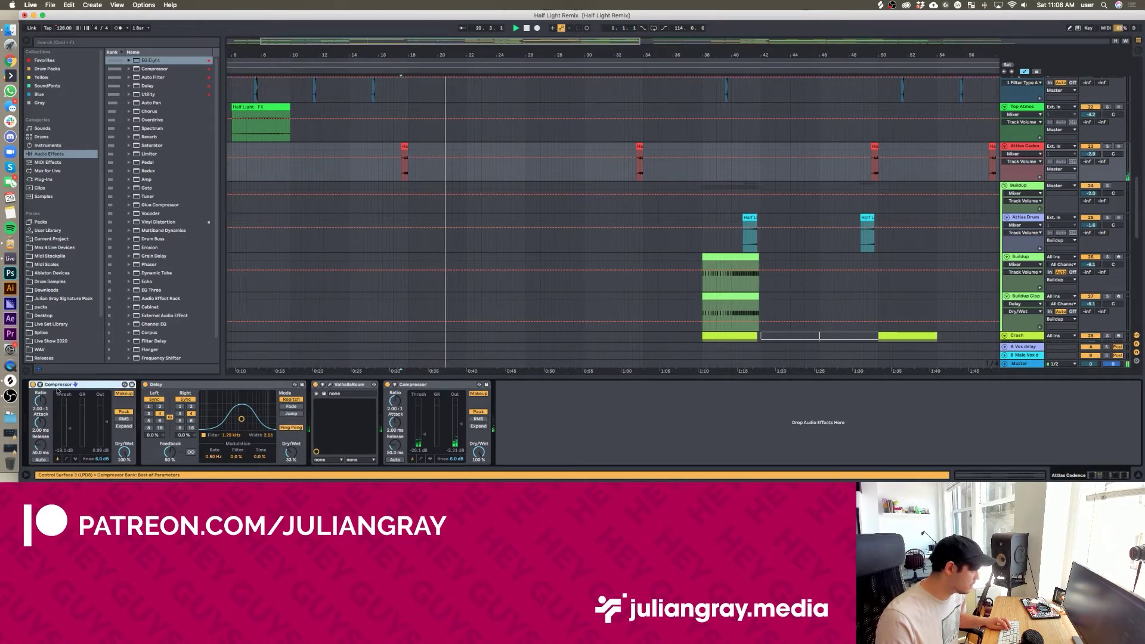
pyautogui.click(174, 387)
pyautogui.click(349, 384)
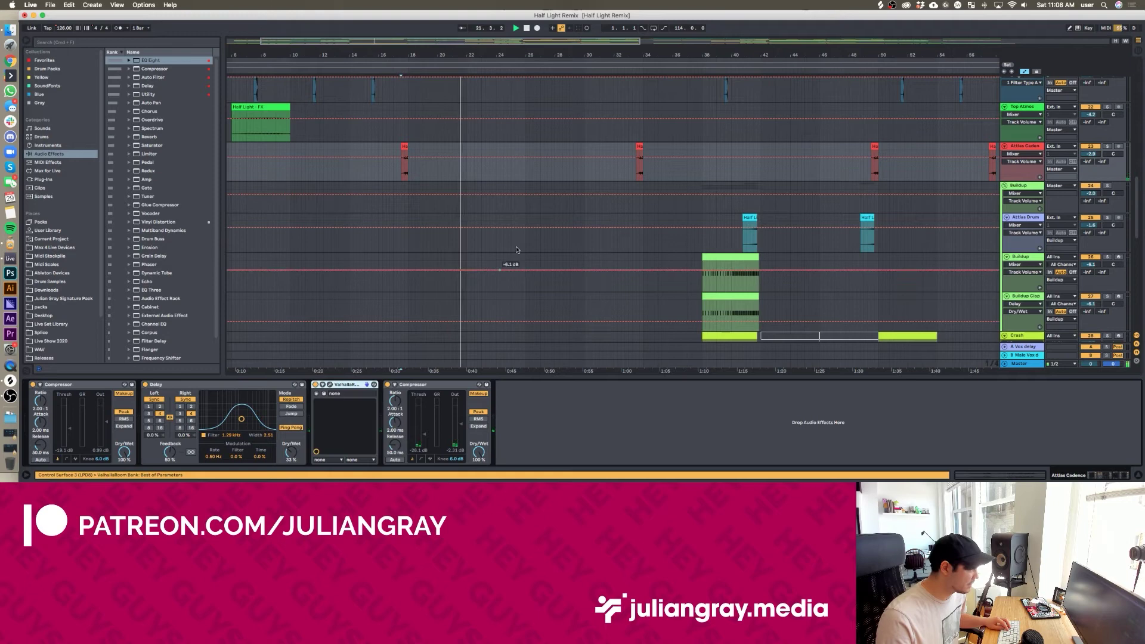
# Stop playback and place the insert marker at bar 38 on the Buildup group track
pyautogui.scroll(-2, 531, 228)
pyautogui.scroll(-1, 531, 228)
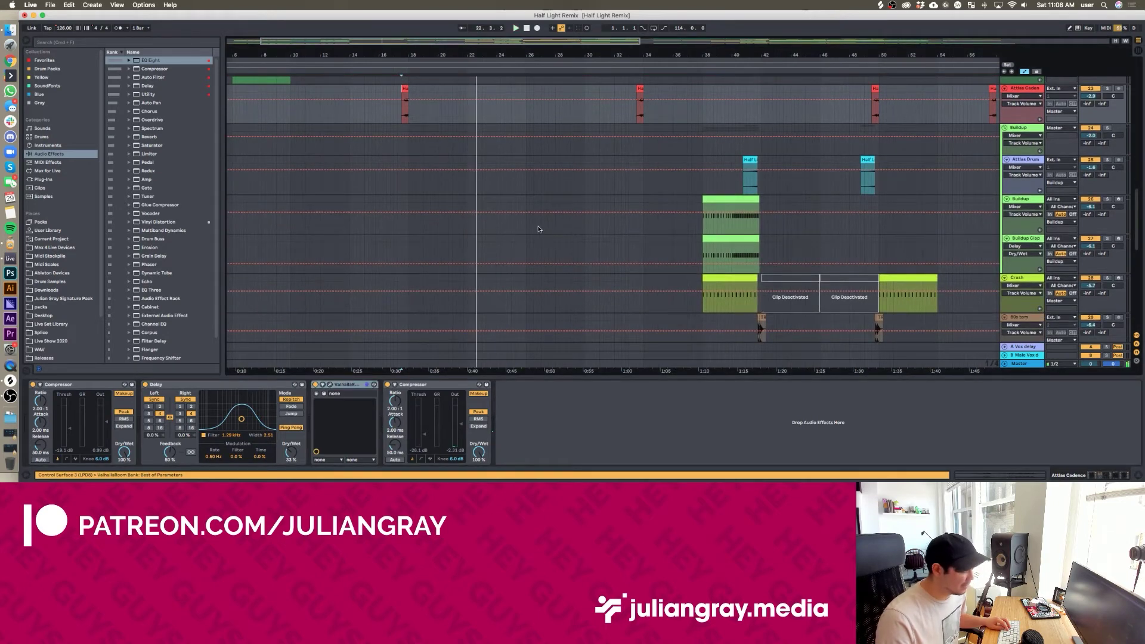
pyautogui.click(704, 143)
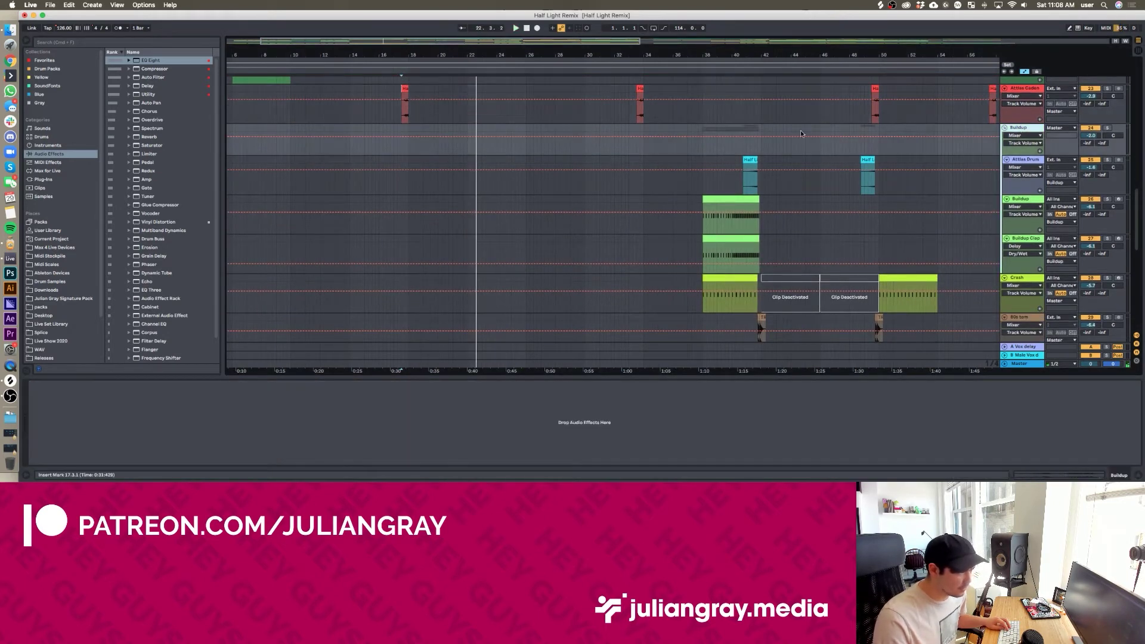
pyautogui.hscroll(2, 703, 143)
pyautogui.hscroll(2, 704, 143)
pyautogui.press('space')
pyautogui.click(646, 145)
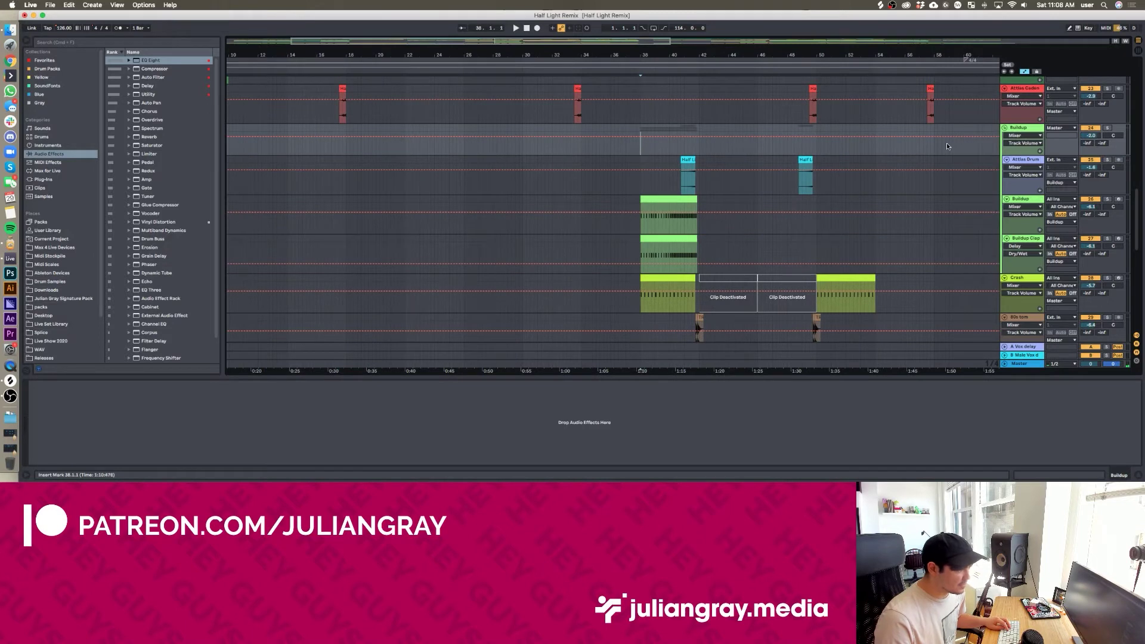
# Solo the Attlas Drum track inside the Buildup group and play the buildup section
pyautogui.click(1107, 159)
pyautogui.click(682, 184)
pyautogui.press('space')
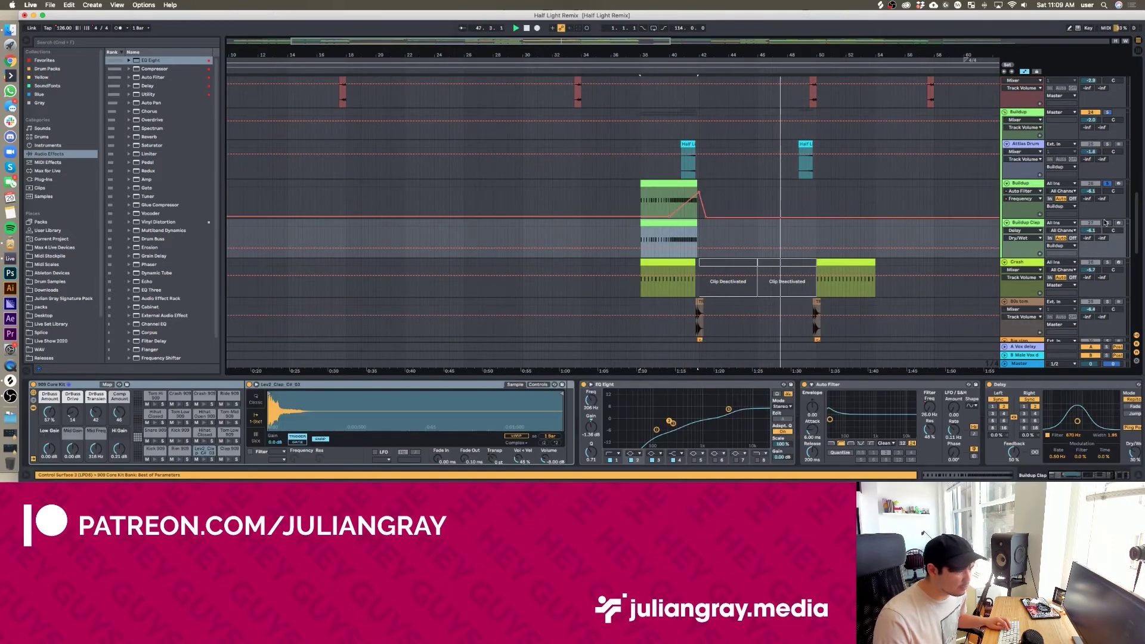
# Solo the Buildup Clap track and examine its device chain, including the ValhallaRoom reverb settings
pyautogui.click(1107, 223)
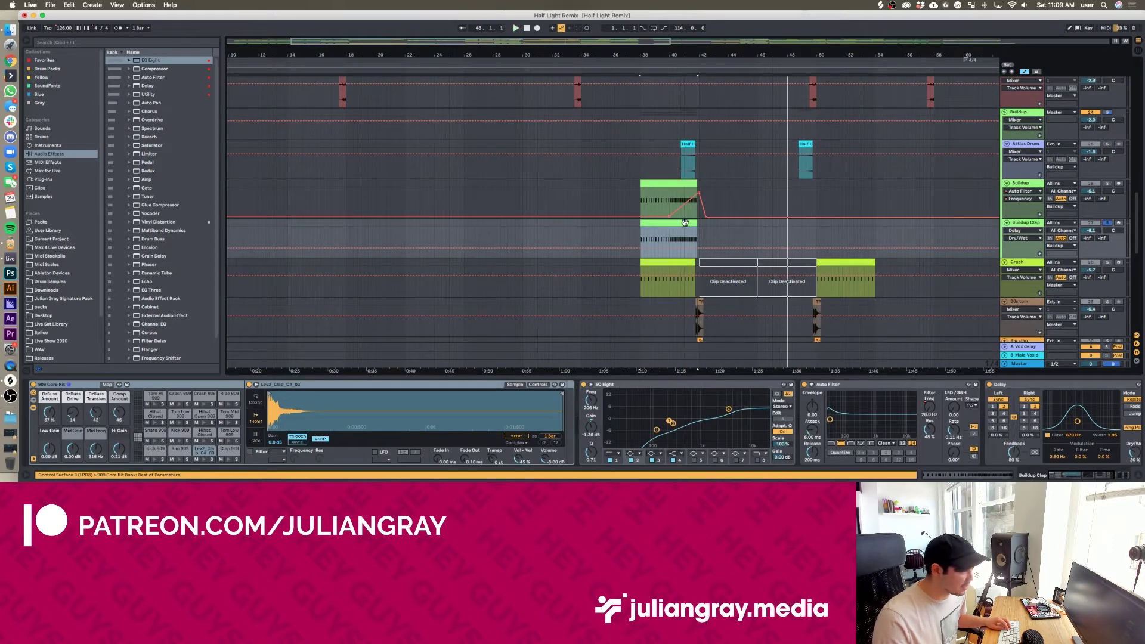
pyautogui.click(1120, 475)
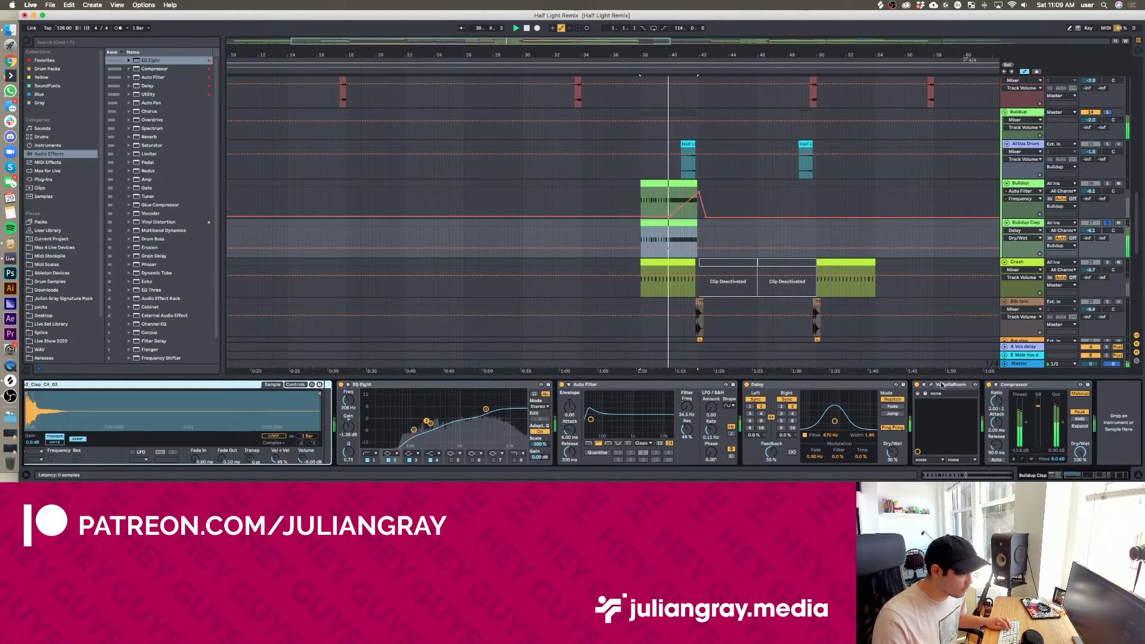
pyautogui.press('super+alt+p')
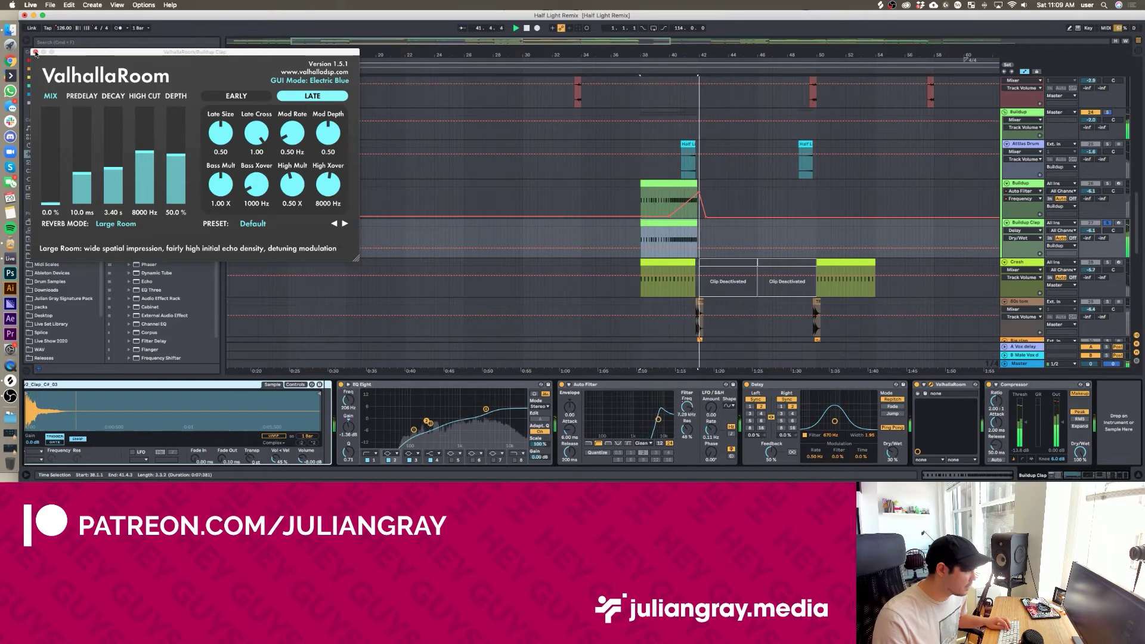
pyautogui.click(34, 53)
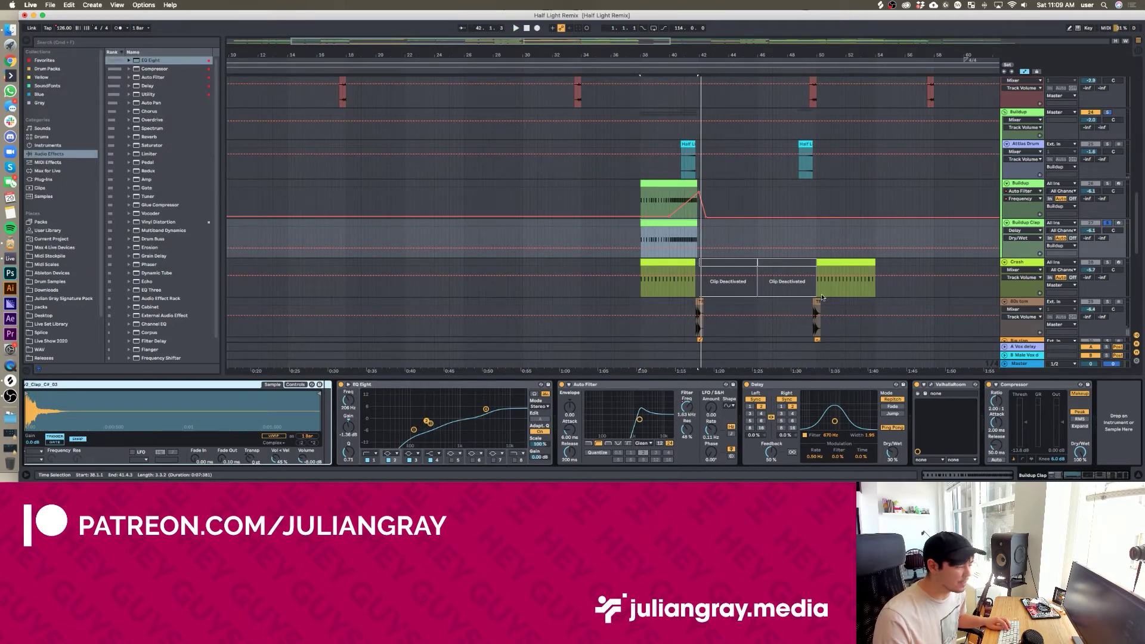
# Place the insert marker at the start of the Buildup Clap clip at bar 38
pyautogui.click(694, 247)
pyautogui.click(693, 248)
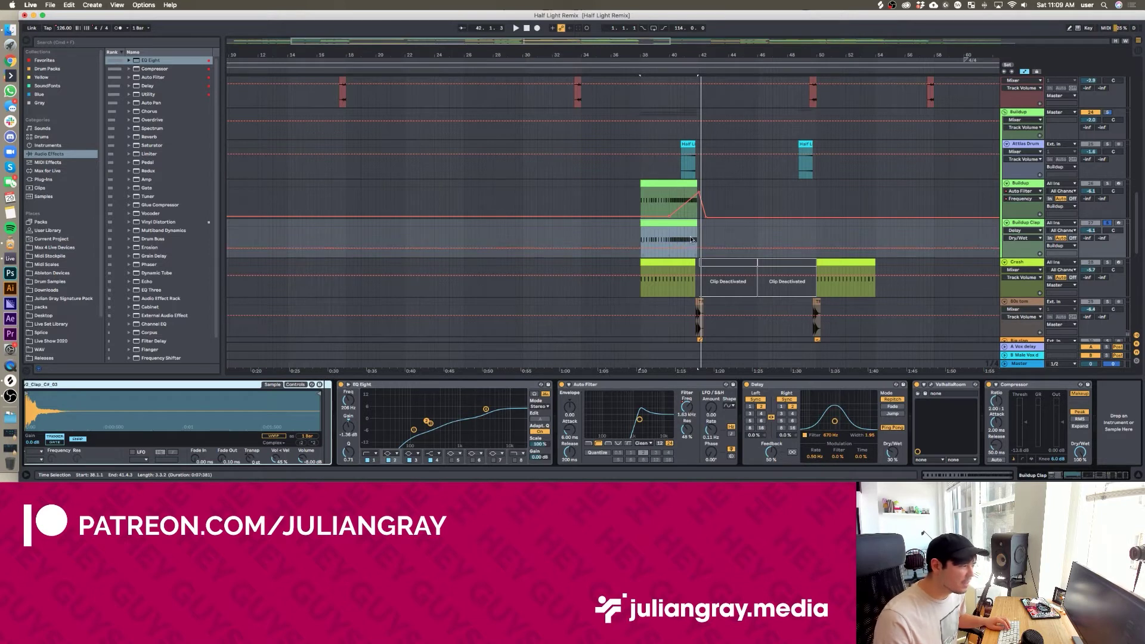
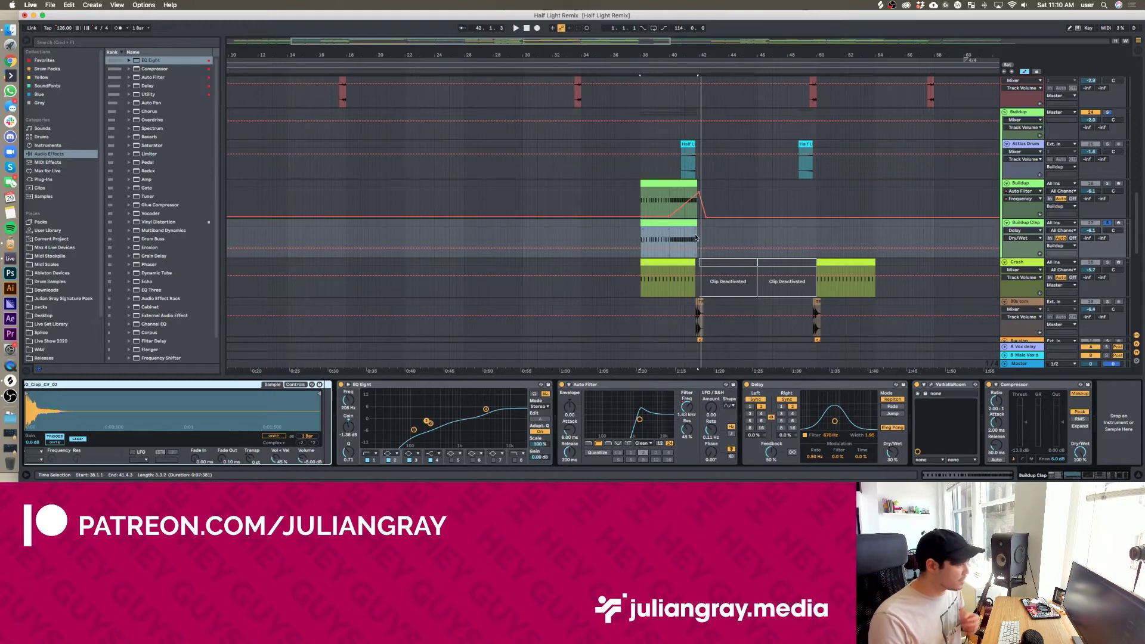
pyautogui.click(663, 236)
pyautogui.click(639, 235)
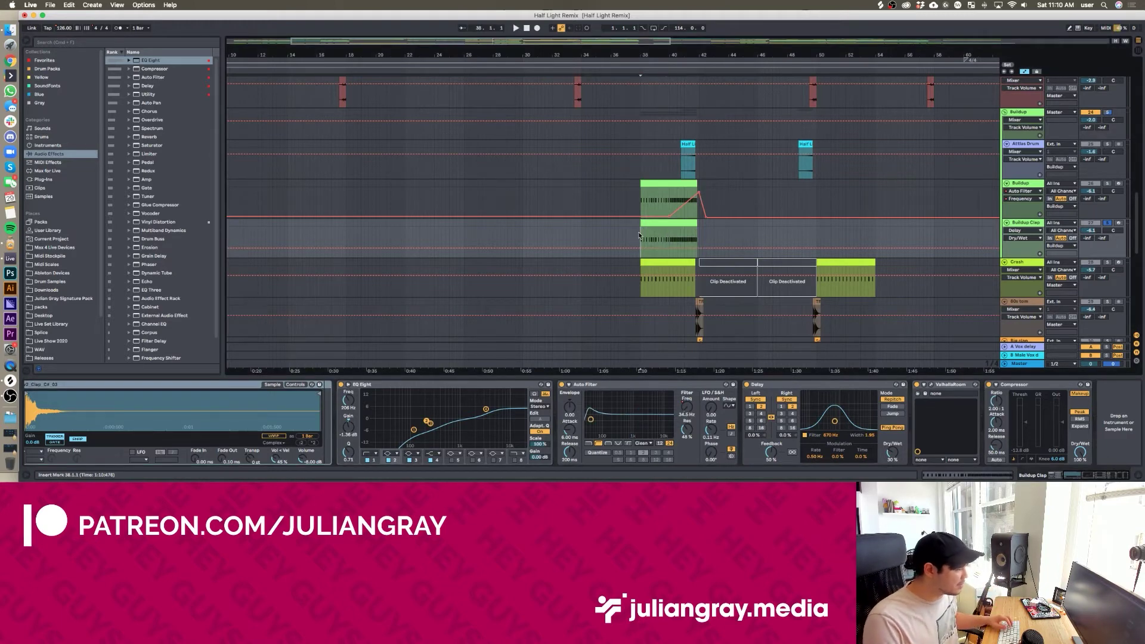
# Solo the Crash track and play its first clip from bar 38
pyautogui.scroll(-1, 661, 236)
pyautogui.click(655, 237)
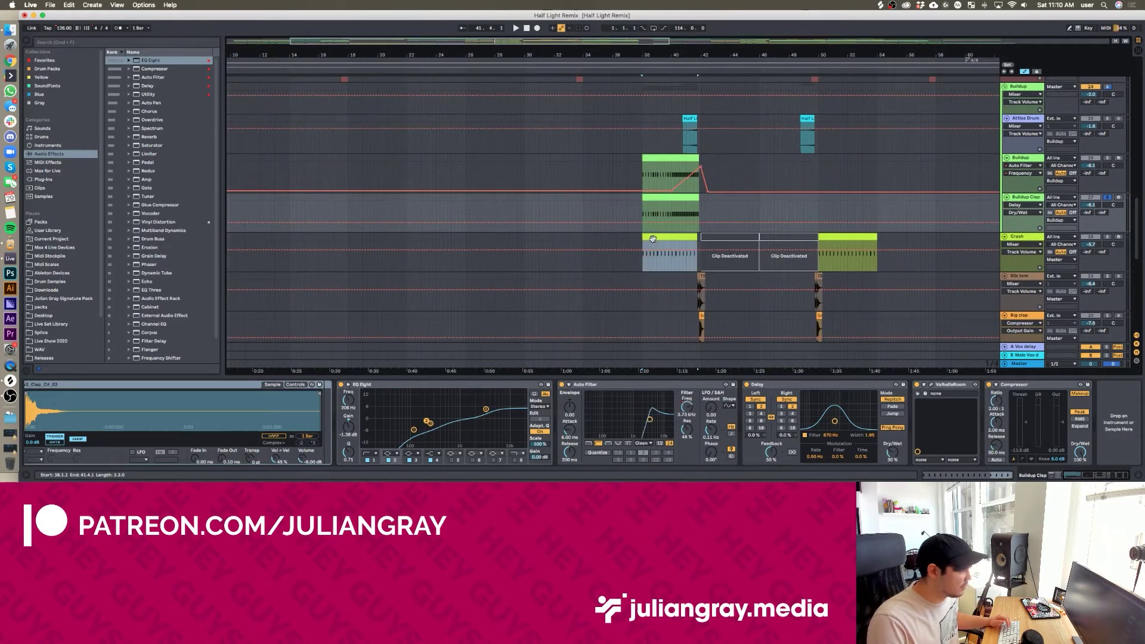
pyautogui.click(647, 236)
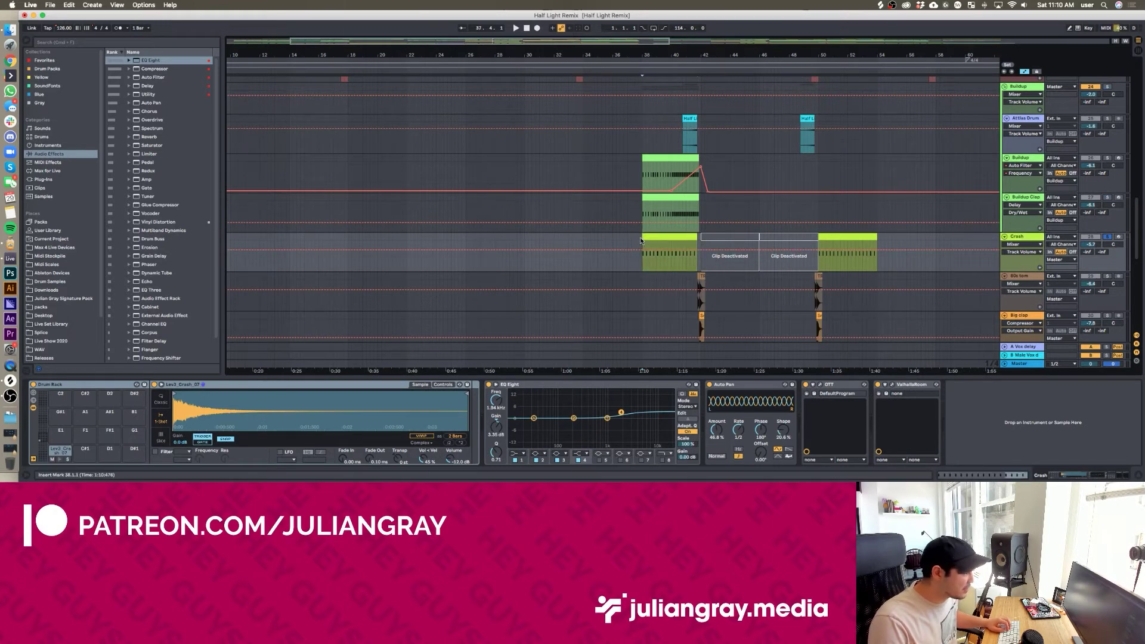
pyautogui.press('space')
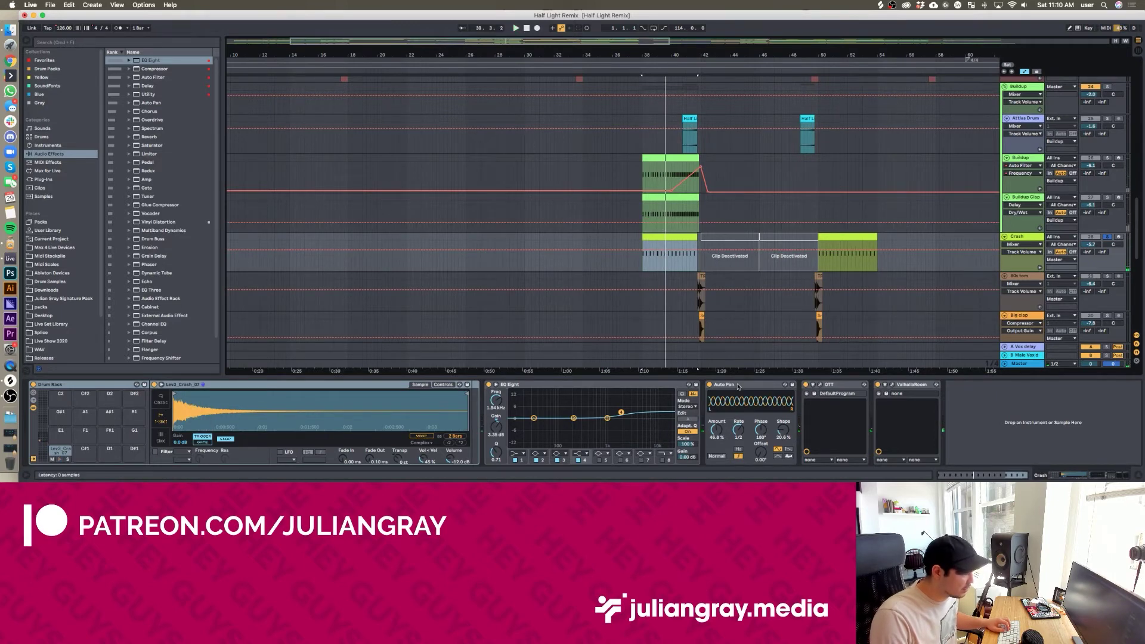
# Examine the Auto Pan, OTT and ValhallaRoom settings on the Crash track, closing each plug-in window again
pyautogui.click(716, 424)
pyautogui.click(715, 426)
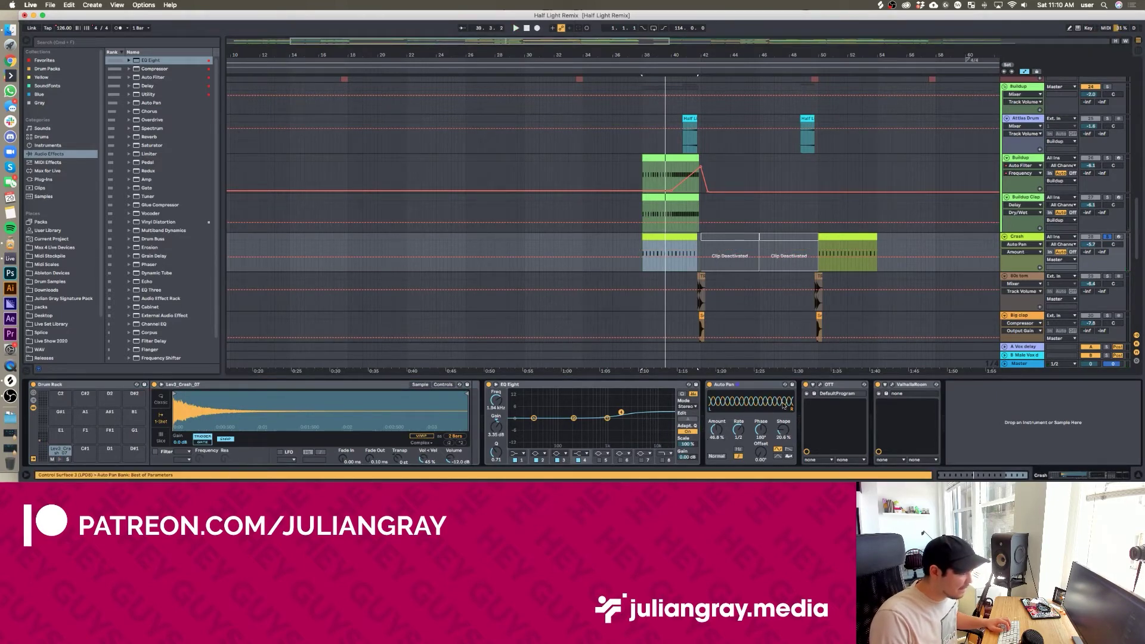
pyautogui.click(821, 384)
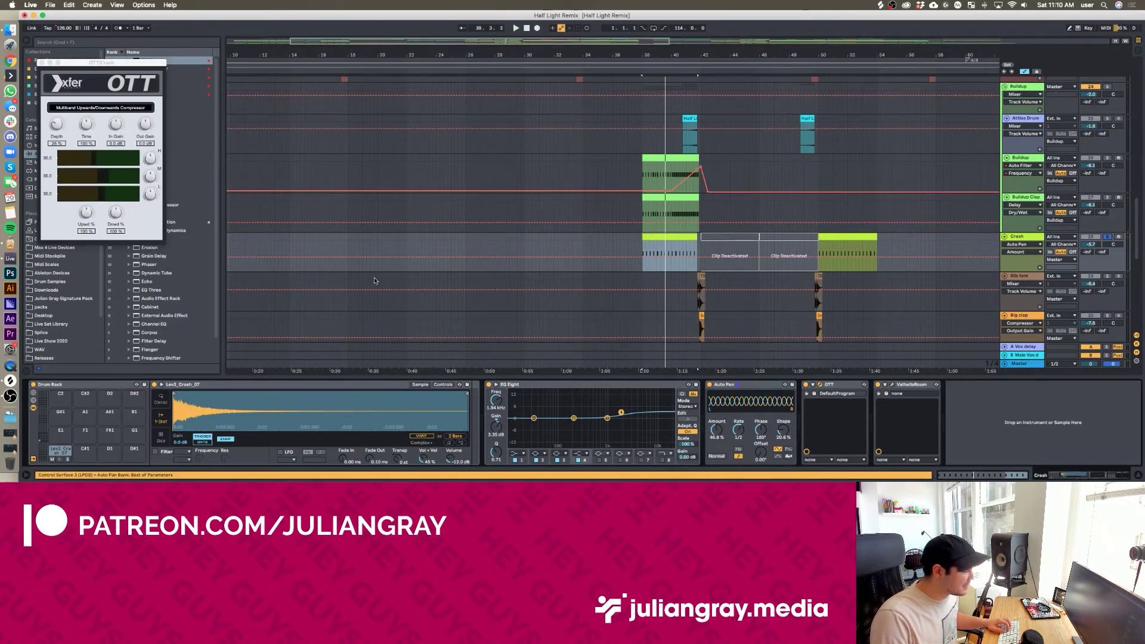
pyautogui.click(42, 62)
pyautogui.click(893, 384)
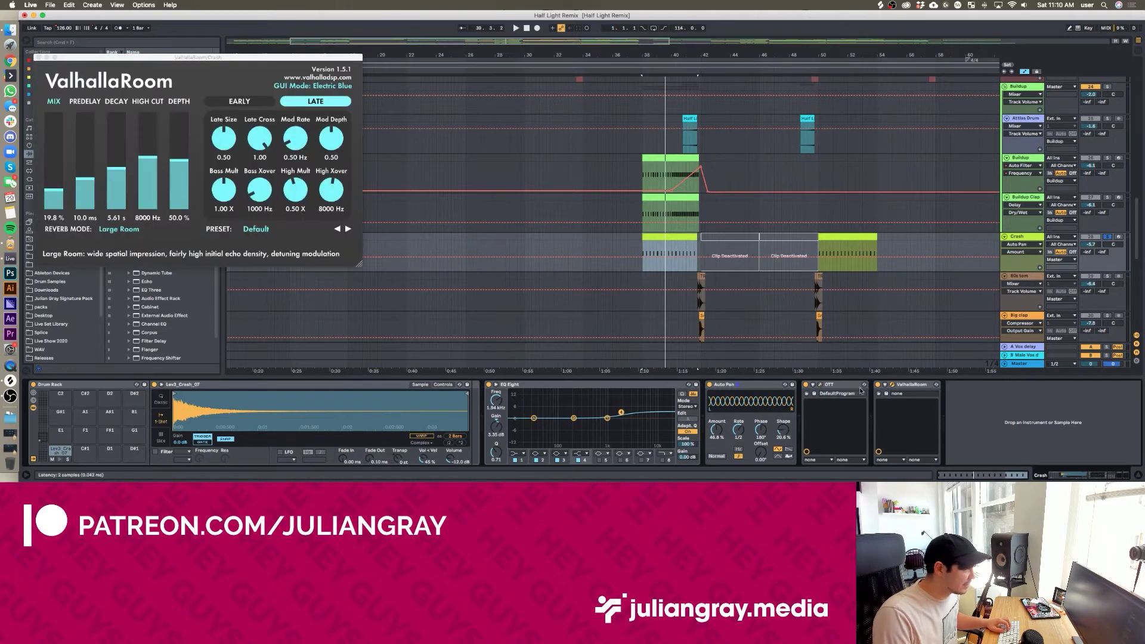
pyautogui.click(39, 57)
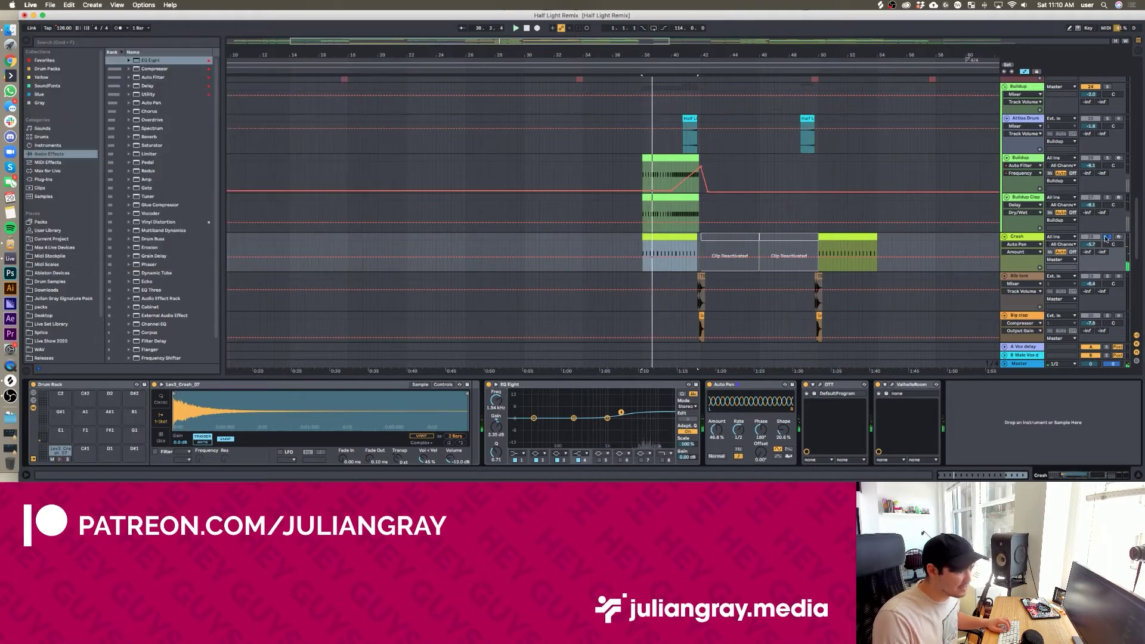
# Select the 80s tom track just after its first clip to display its effects
pyautogui.scroll(-2, 820, 252)
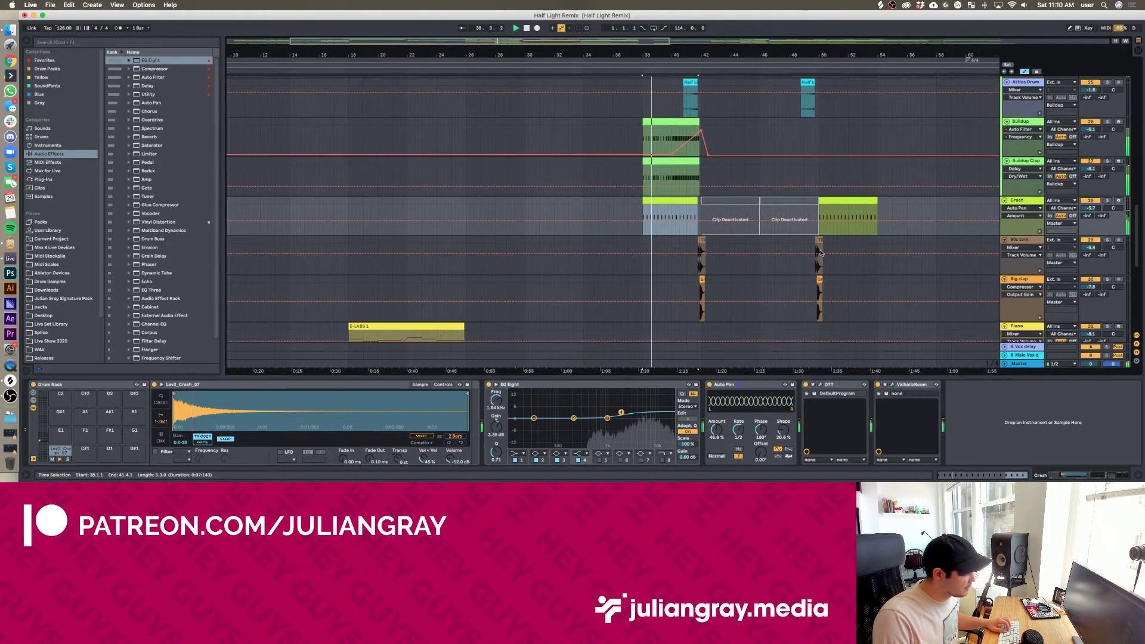
pyautogui.scroll(-3, 821, 253)
pyautogui.click(720, 203)
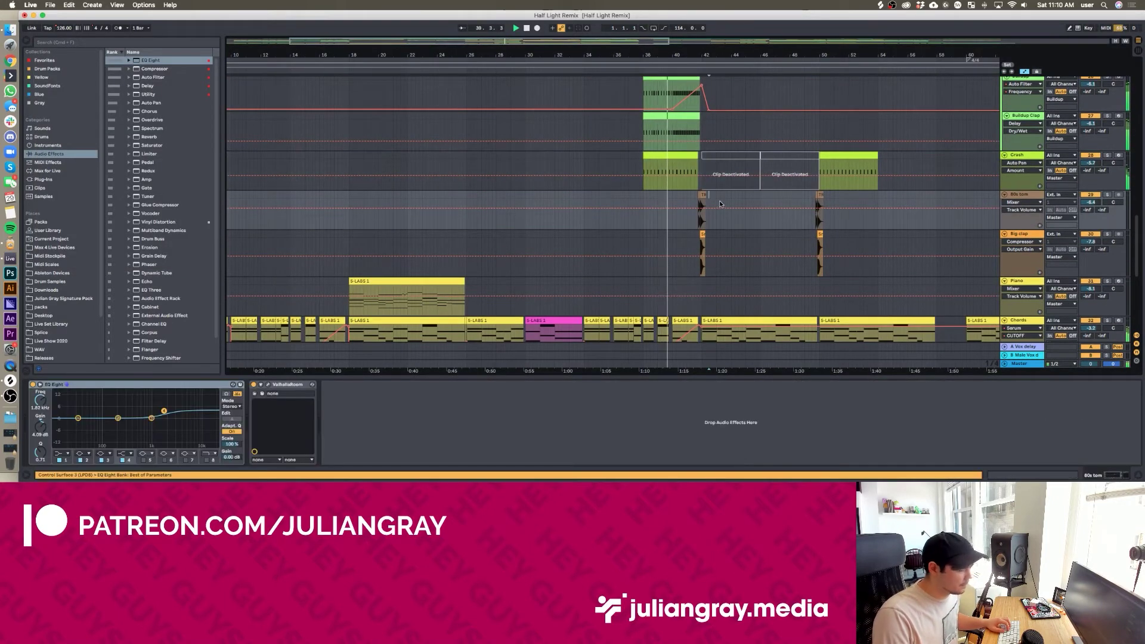
# Solo the 80s tom track and play its first clip from bar 41.4
pyautogui.scroll(-4, 718, 197)
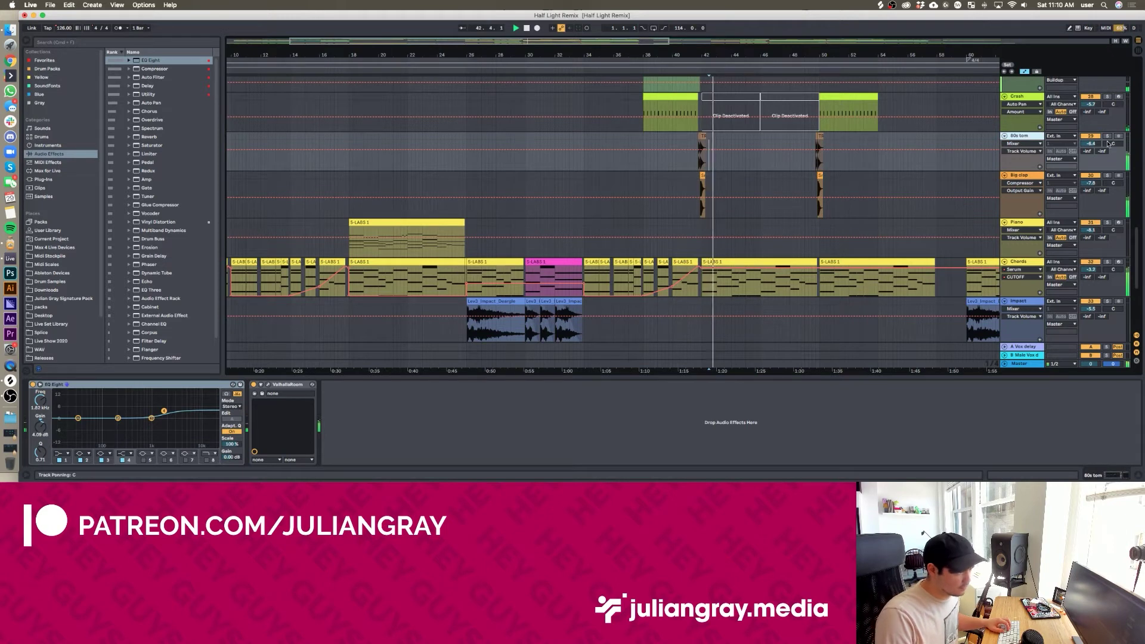
pyautogui.click(1107, 136)
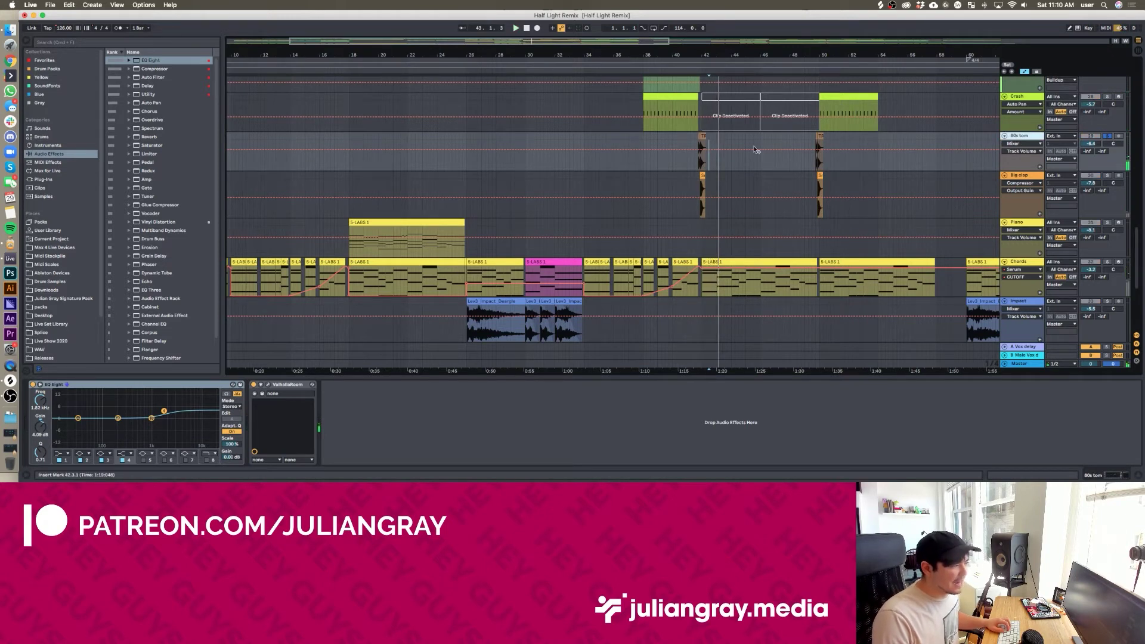
pyautogui.click(699, 141)
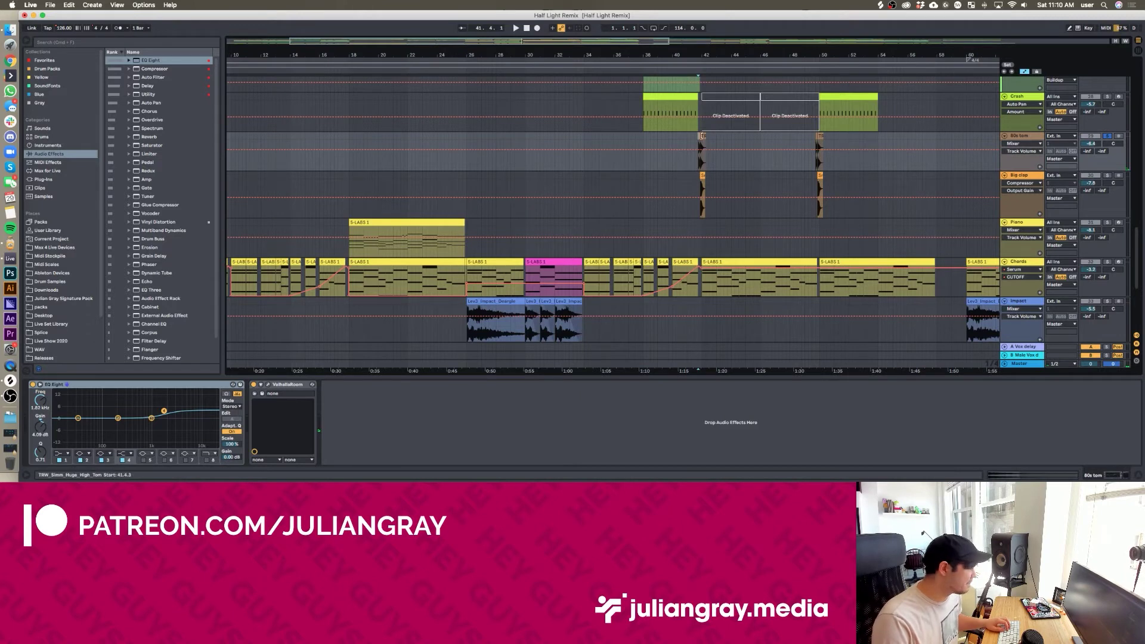
pyautogui.moveTo(534, 44); pyautogui.dragTo(676, 89)
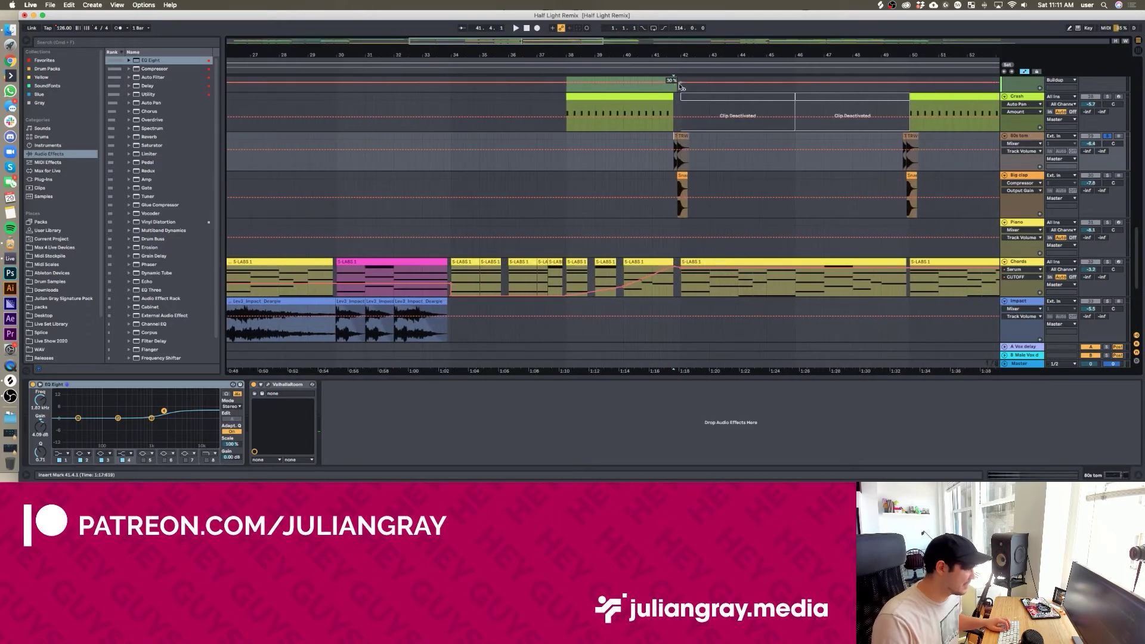
pyautogui.press('space')
pyautogui.press('space')
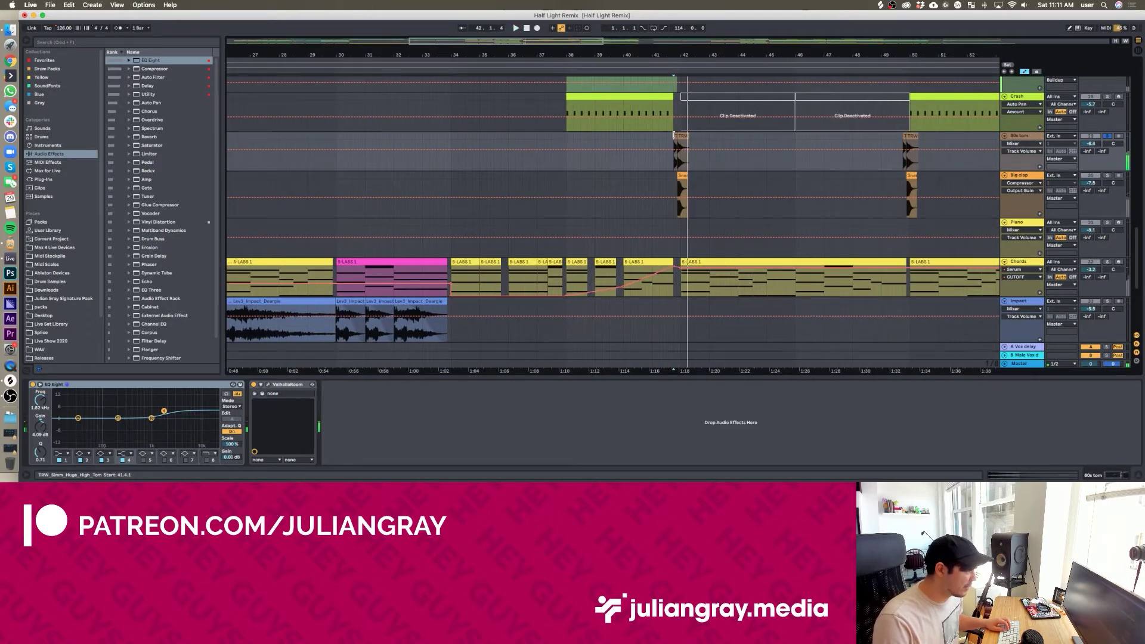
# Solo the Big clap track together with the 80s tom and play both from just before bar 42
pyautogui.doubleClick(684, 135)
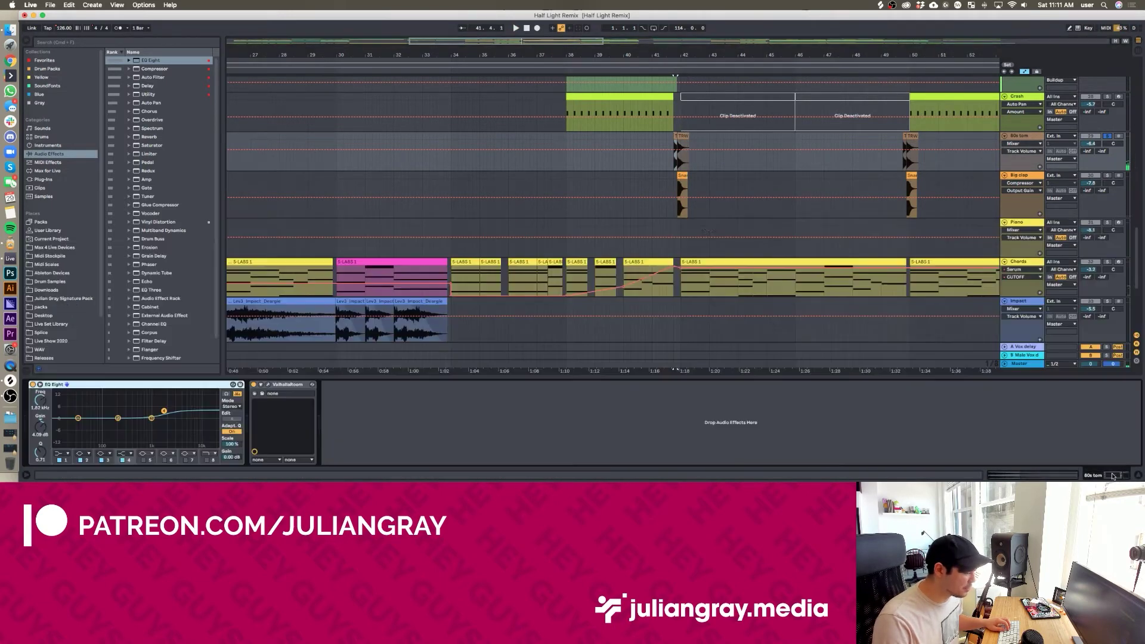
pyautogui.click(666, 162)
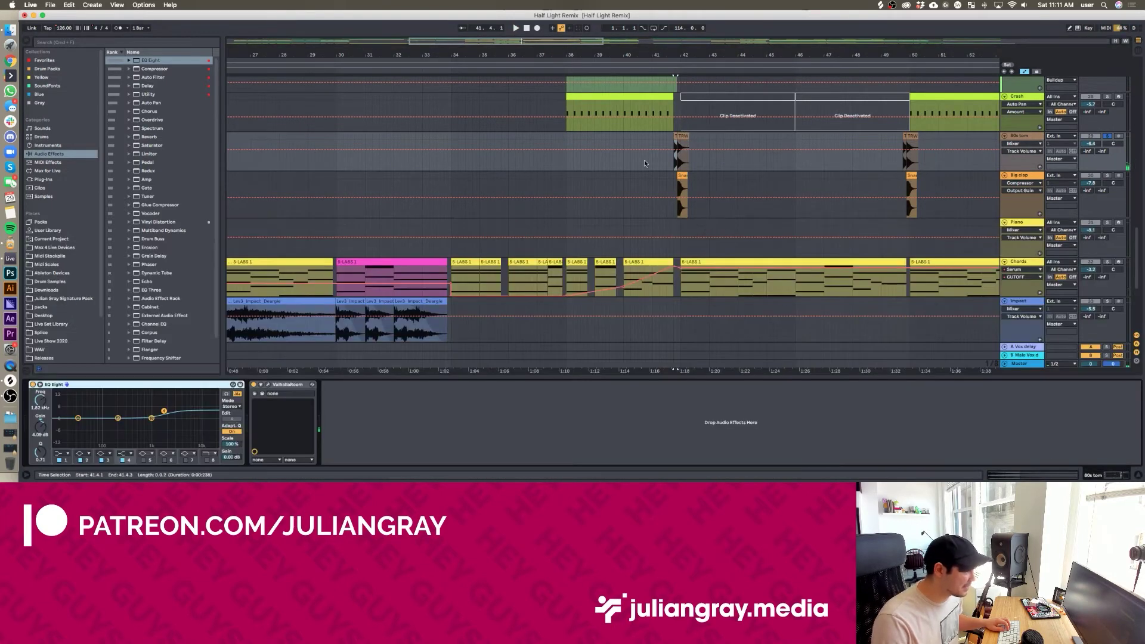
pyautogui.click(665, 173)
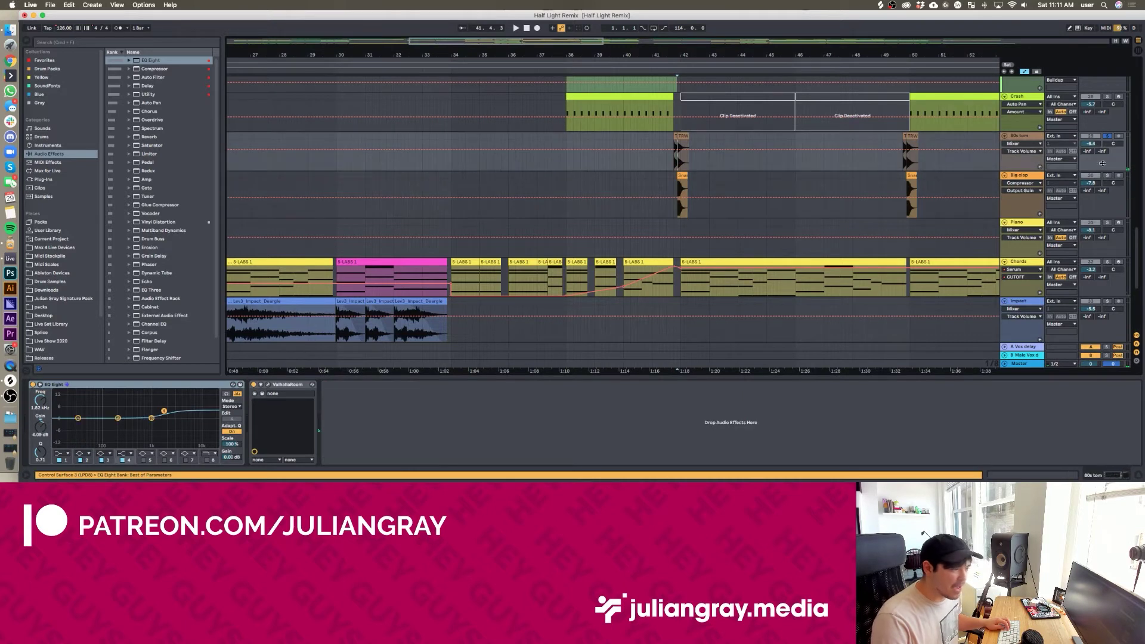
pyautogui.click(666, 180)
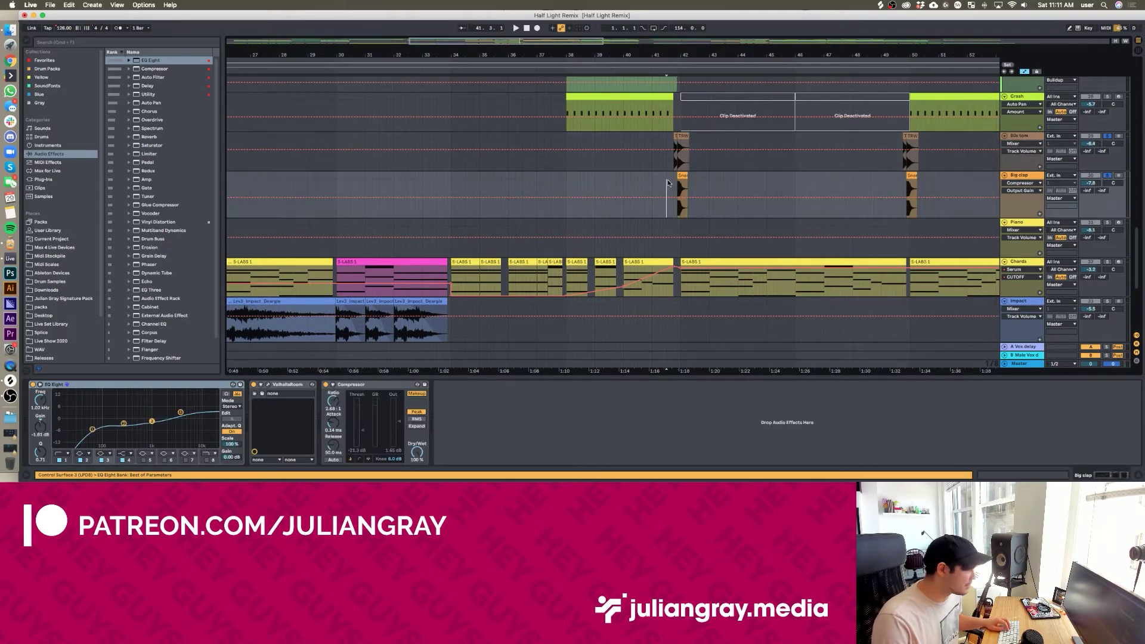
pyautogui.press('space')
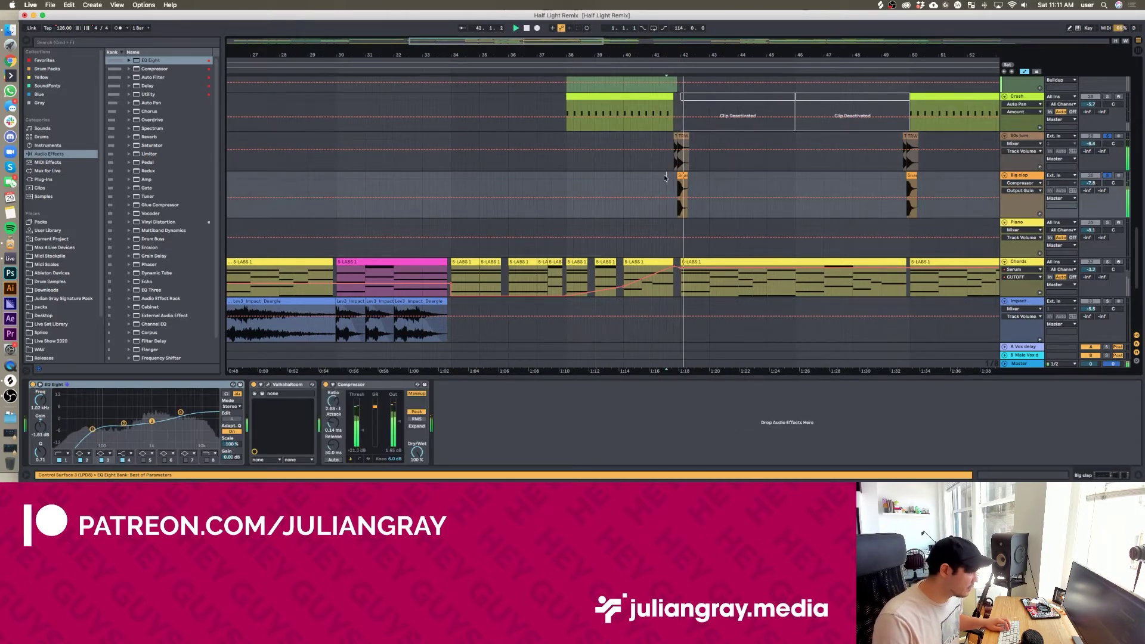
# Clear the tom and clap solos and select the Piano track just before its clip to display its effects
pyautogui.click(685, 136)
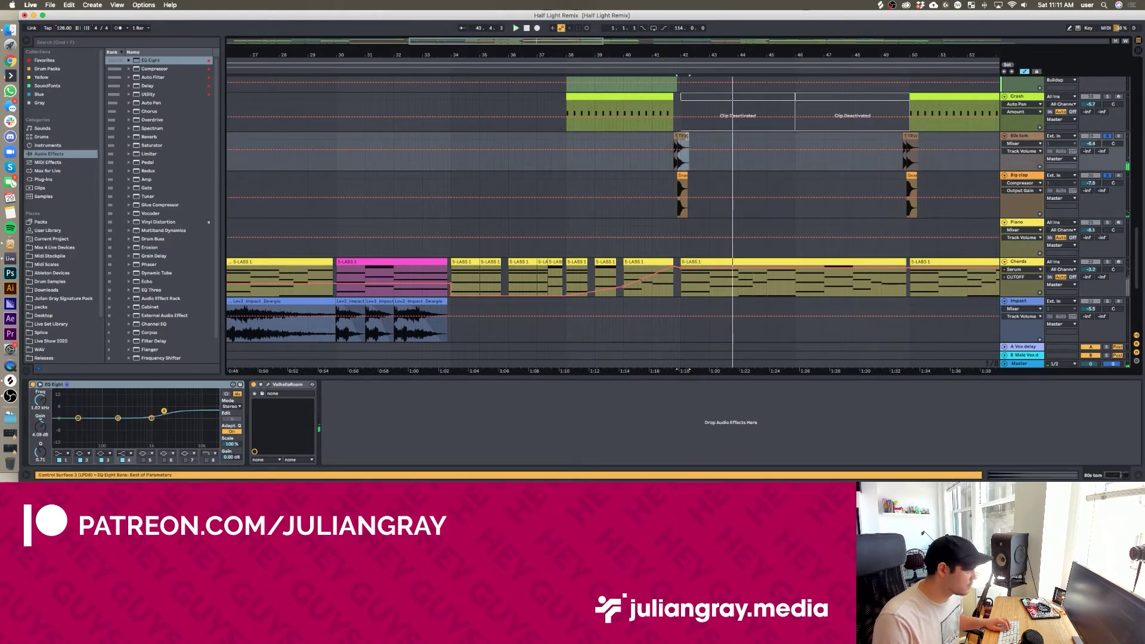
pyautogui.click(38, 5)
pyautogui.click(51, 28)
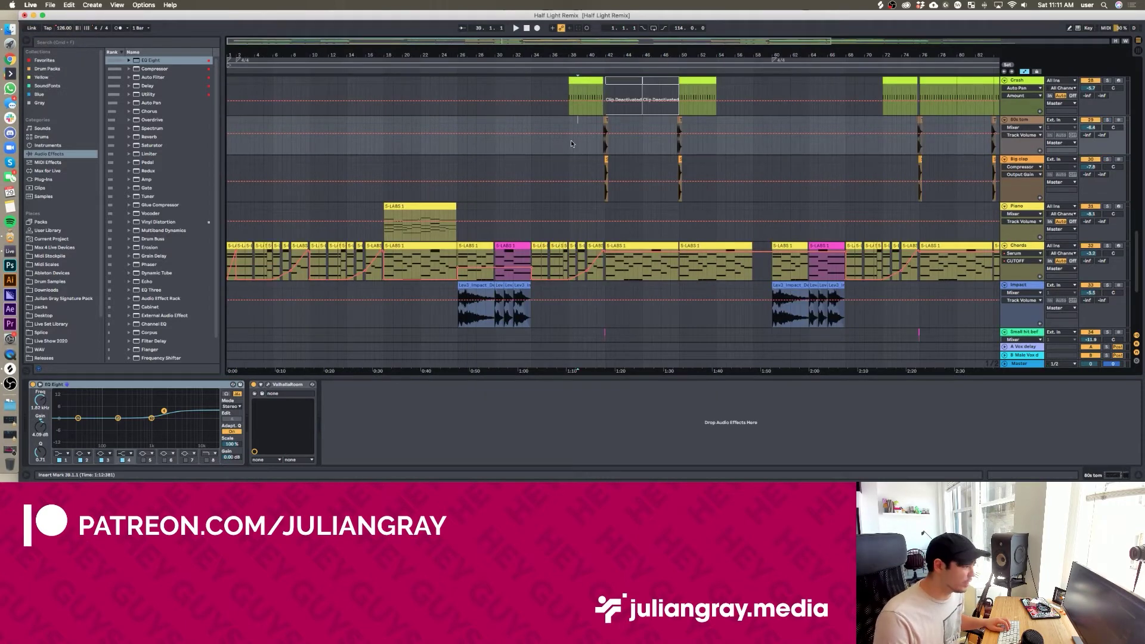
pyautogui.scroll(-2, 509, 213)
pyautogui.click(402, 175)
pyautogui.moveTo(378, 54)
pyautogui.mouseDown()
pyautogui.moveTo(361, 37)
pyautogui.moveTo(392, 47)
pyautogui.mouseUp()
pyautogui.click(355, 208)
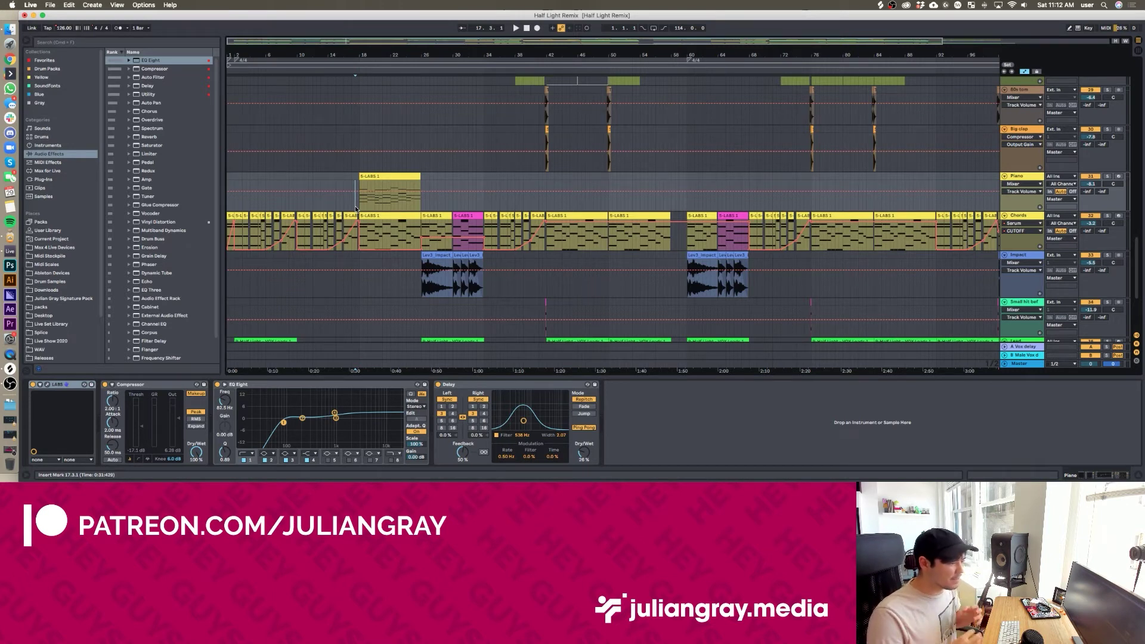
# Solo the Piano track, open its clip's notes for editing and play it from bar 18
pyautogui.click(359, 202)
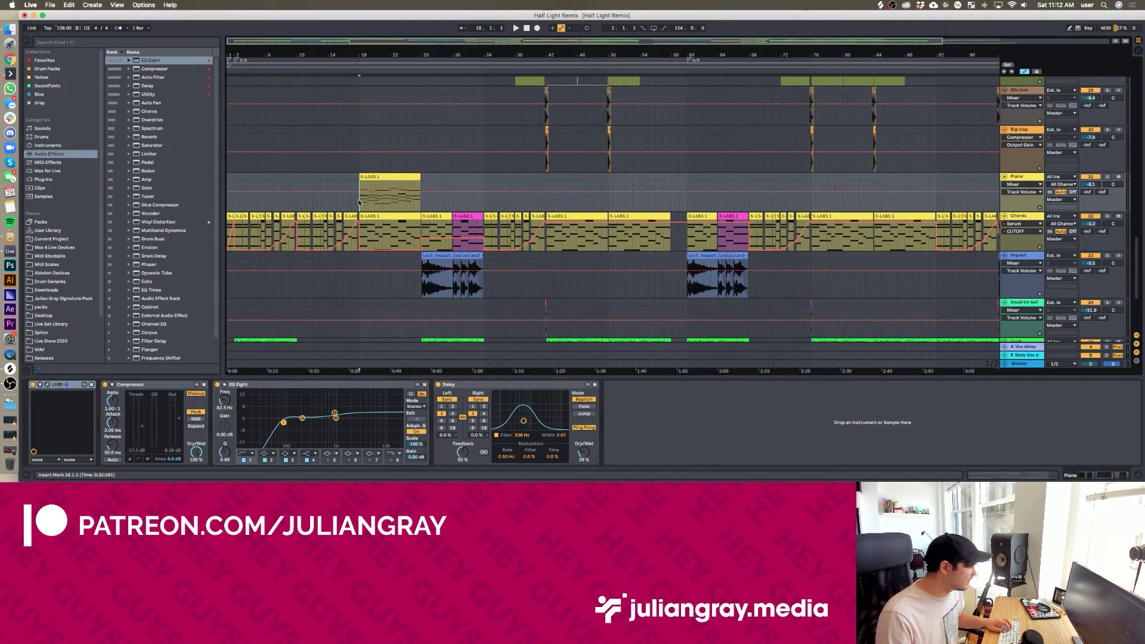
pyautogui.press('s')
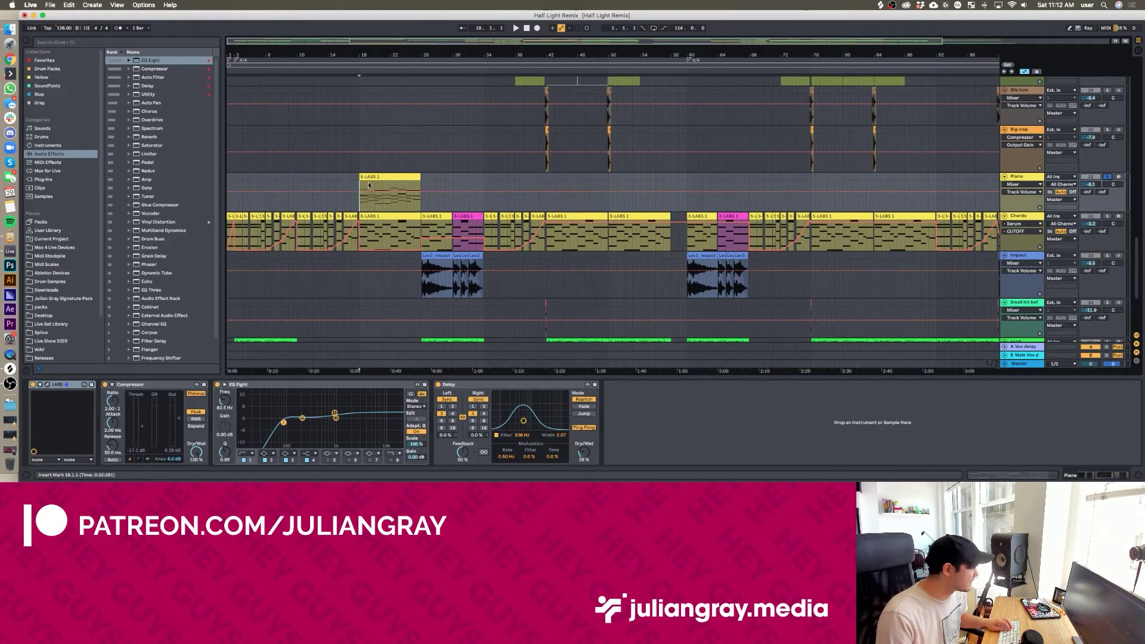
pyautogui.doubleClick(368, 186)
pyautogui.press('space')
# Enlarge the note editor and examine the Piano clip's chord voicings and melody notes during playback
pyautogui.scroll(-6, 405, 311)
pyautogui.moveTo(393, 255); pyautogui.dragTo(446, 101)
pyautogui.scroll(2, 446, 239)
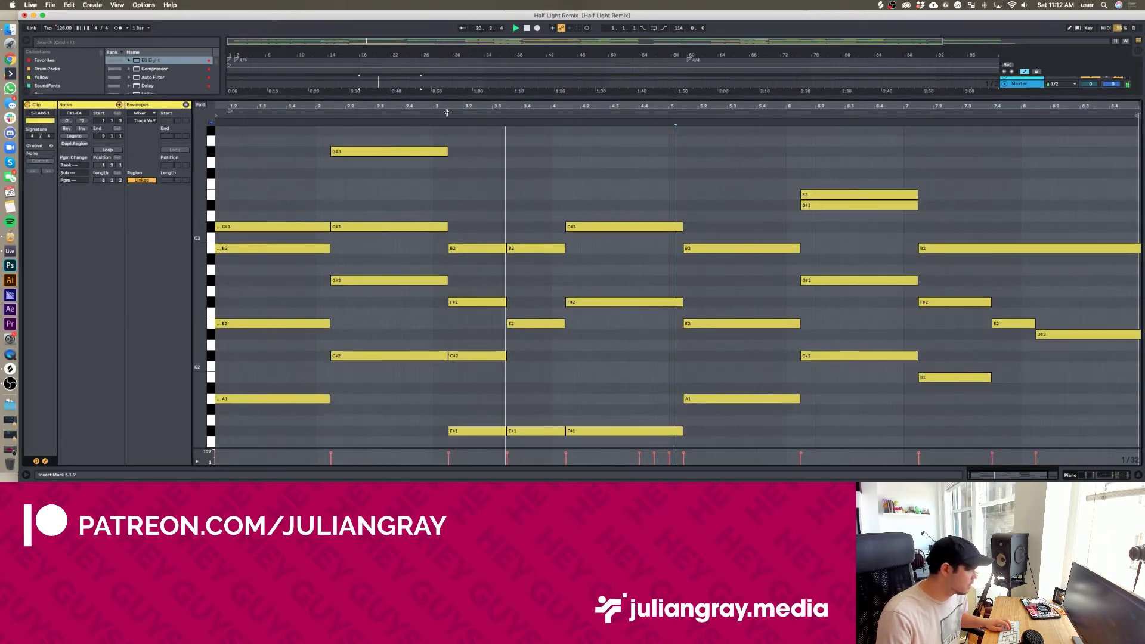
pyautogui.moveTo(446, 113); pyautogui.dragTo(446, 66)
pyautogui.scroll(5, 476, 182)
pyautogui.scroll(-2, 475, 179)
pyautogui.scroll(4, 469, 179)
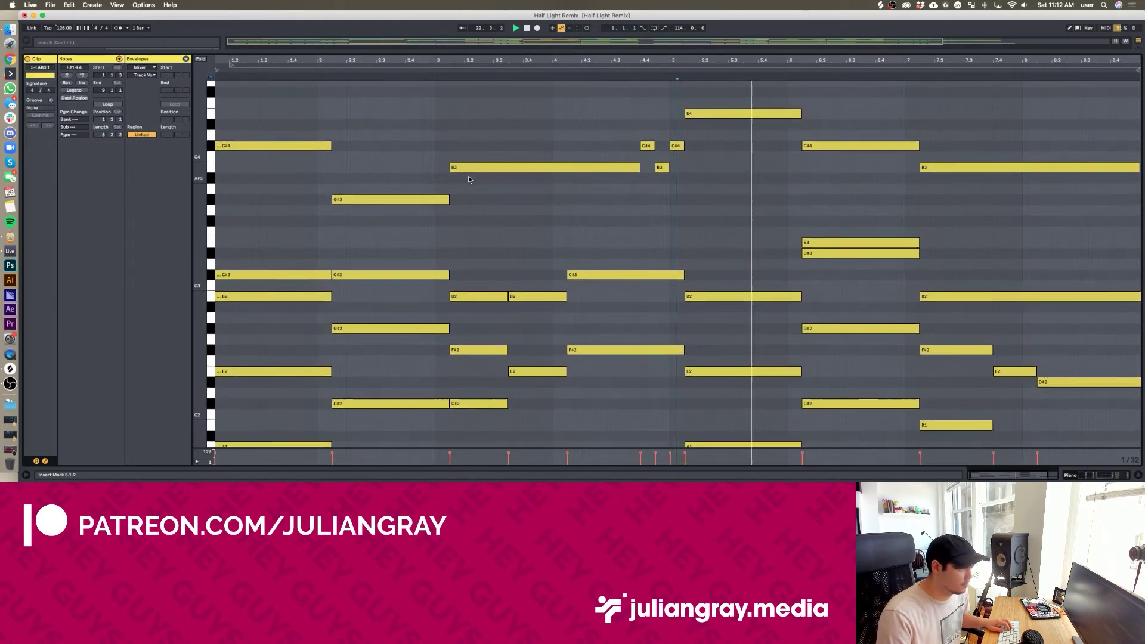
pyautogui.scroll(-2, 468, 177)
pyautogui.scroll(3, 833, 225)
pyautogui.scroll(-7, 834, 224)
pyautogui.scroll(4, 834, 225)
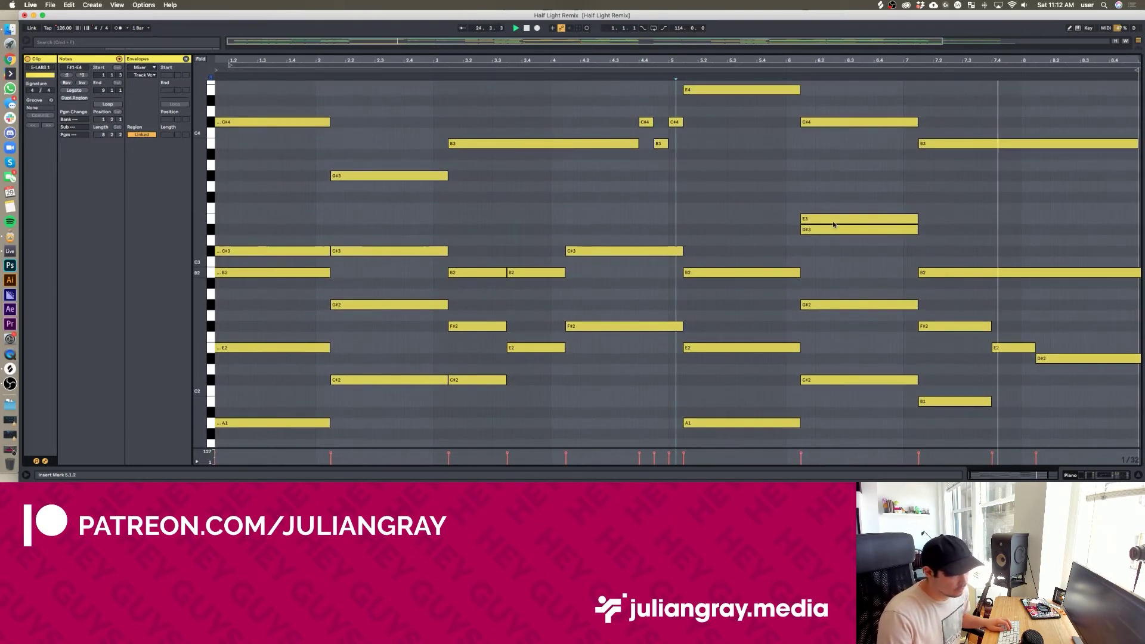
pyautogui.scroll(-3, 834, 225)
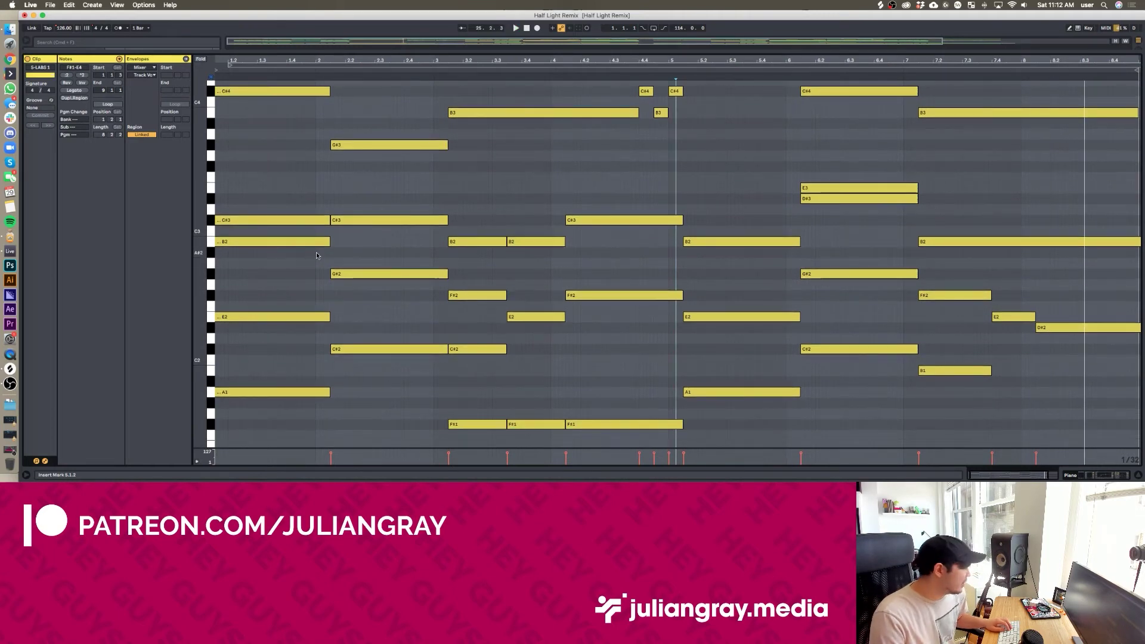
# Place the insert marker at the end of the Piano clip's first chord
pyautogui.scroll(2, 318, 254)
pyautogui.click(331, 250)
pyautogui.click(329, 214)
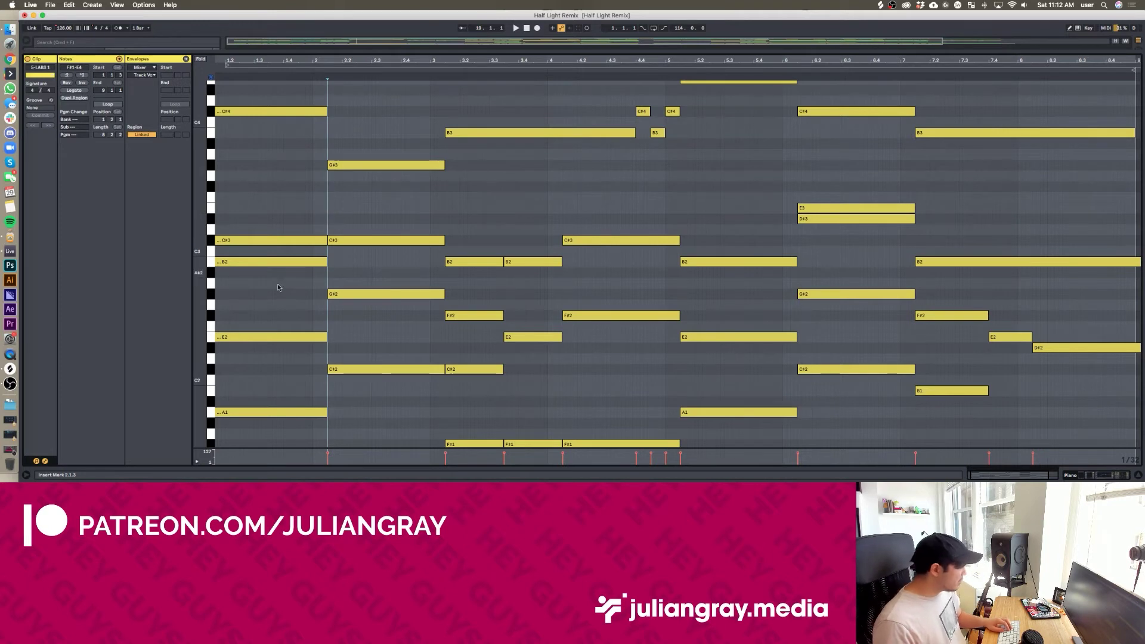
# Raise the first chord's E2 note by one octave and its A1 note by two octaves to A3
pyautogui.click(272, 337)
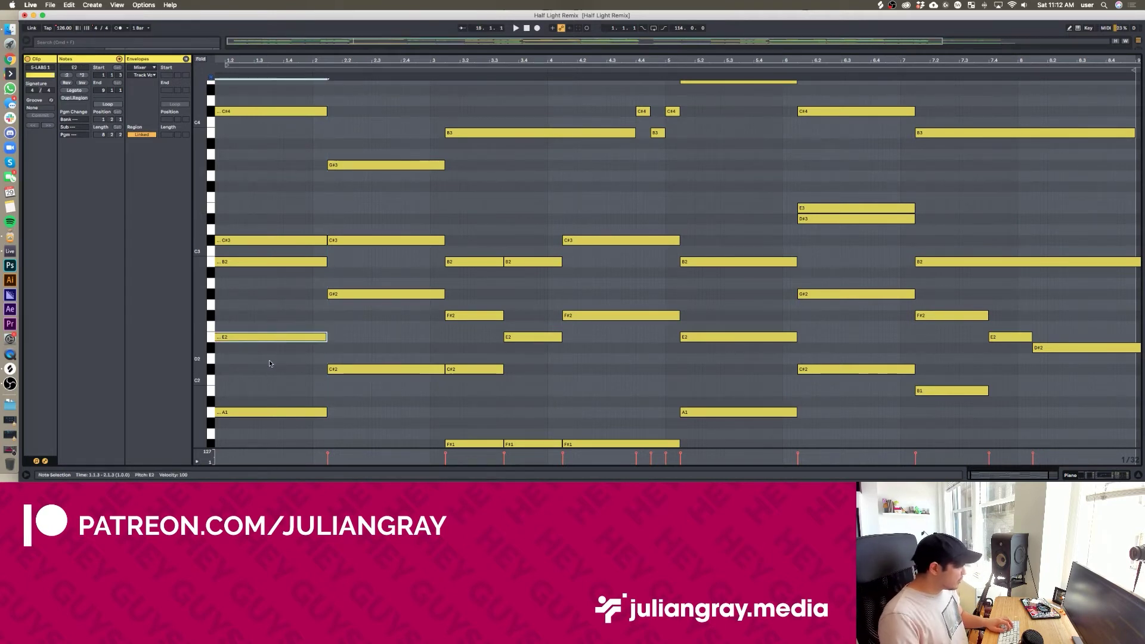
pyautogui.hotkey('shift', 'Up')
pyautogui.click(275, 412)
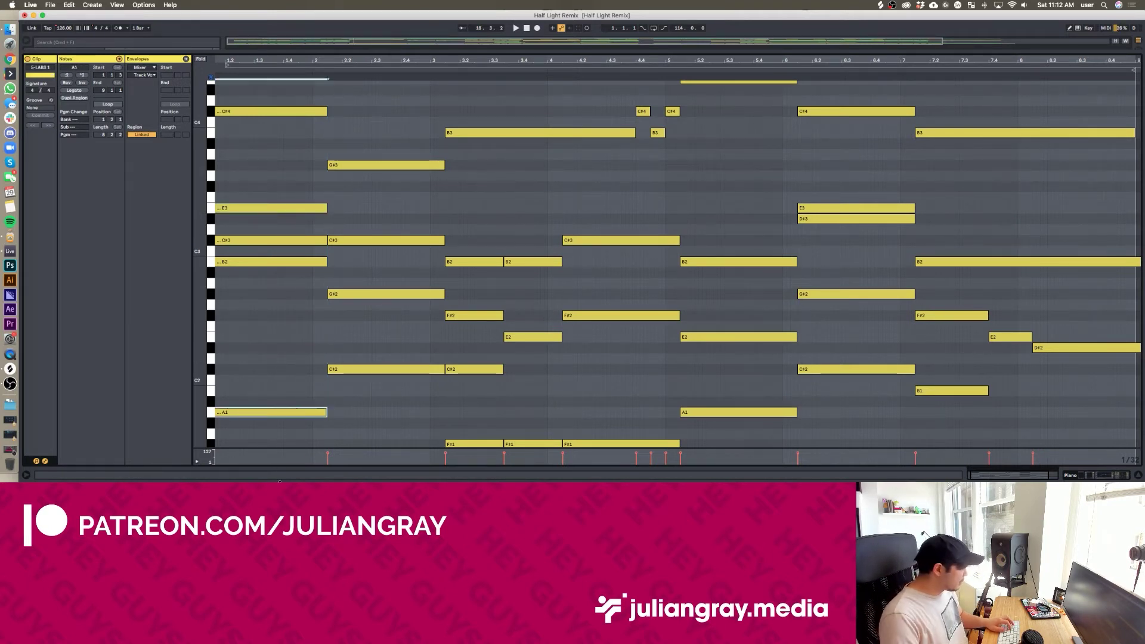
pyautogui.hotkey('shift', 'Up')
pyautogui.hotkey('shift', 'Up')
pyautogui.hotkey('shift', 'Up')
pyautogui.hotkey('shift', 'Down')
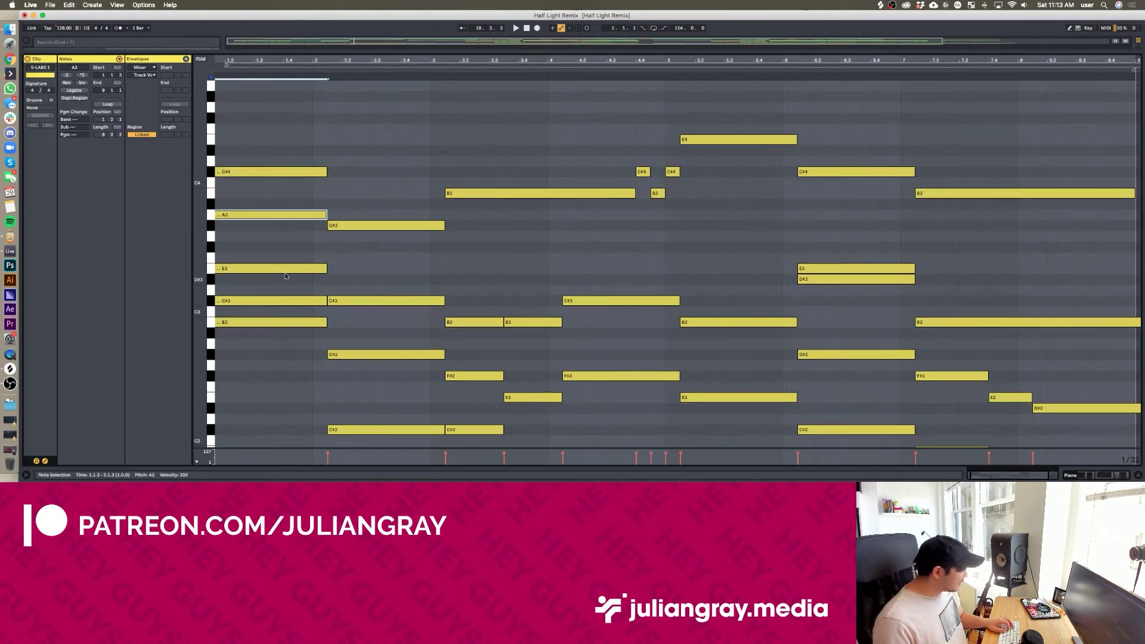
# Raise the first chord's E3 note to E4, and select its A3 and C#4 notes to point out the voicing
pyautogui.click(266, 301)
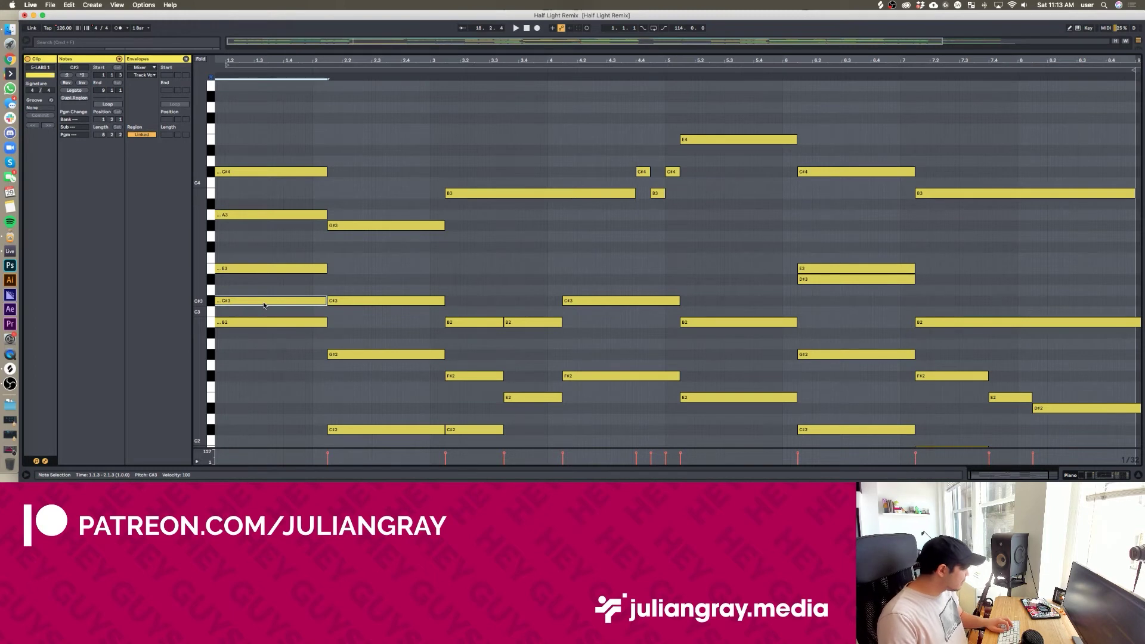
pyautogui.click(267, 268)
pyautogui.hotkey('shift', 'Up')
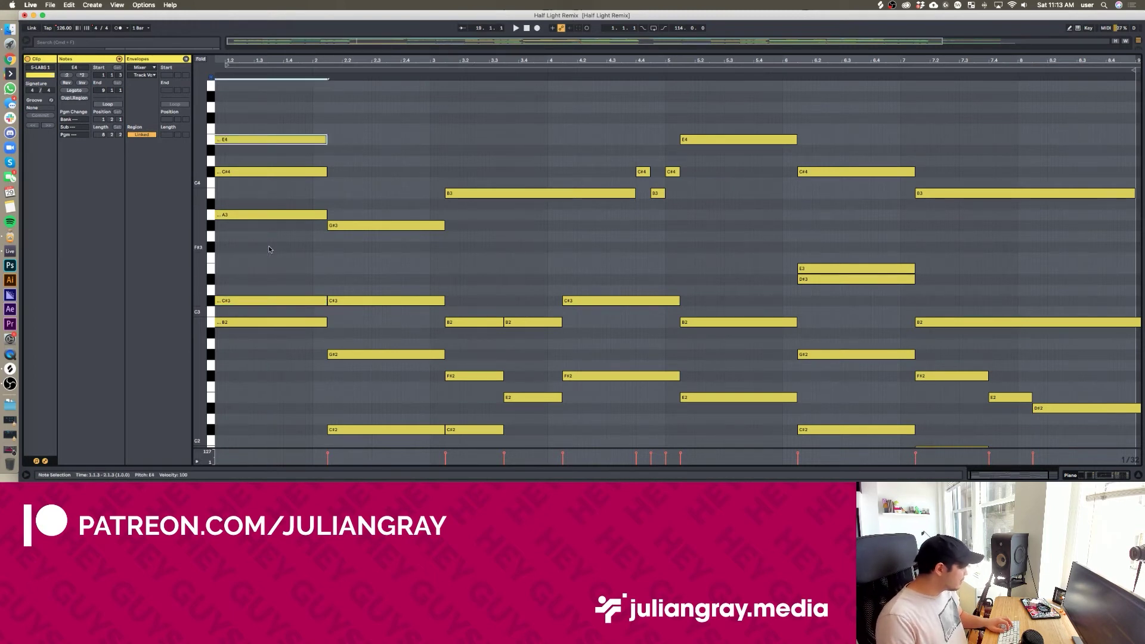
pyautogui.keyDown('shift'); pyautogui.click(237, 214); pyautogui.keyUp('shift')
pyautogui.keyDown('shift'); pyautogui.click(238, 171); pyautogui.keyUp('shift')
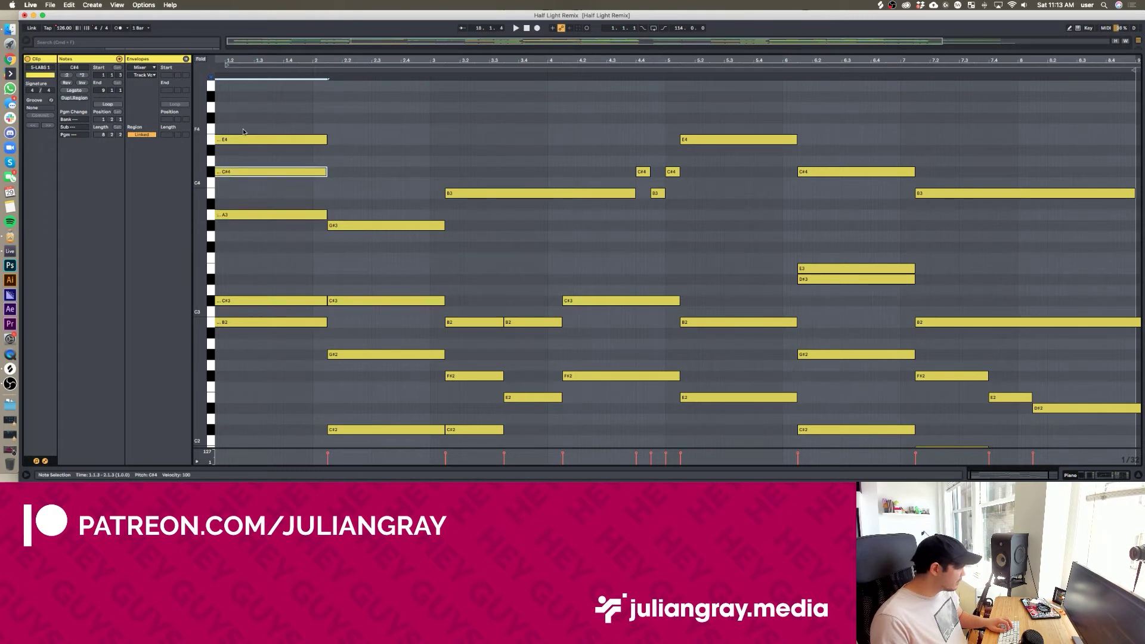
pyautogui.click(331, 161)
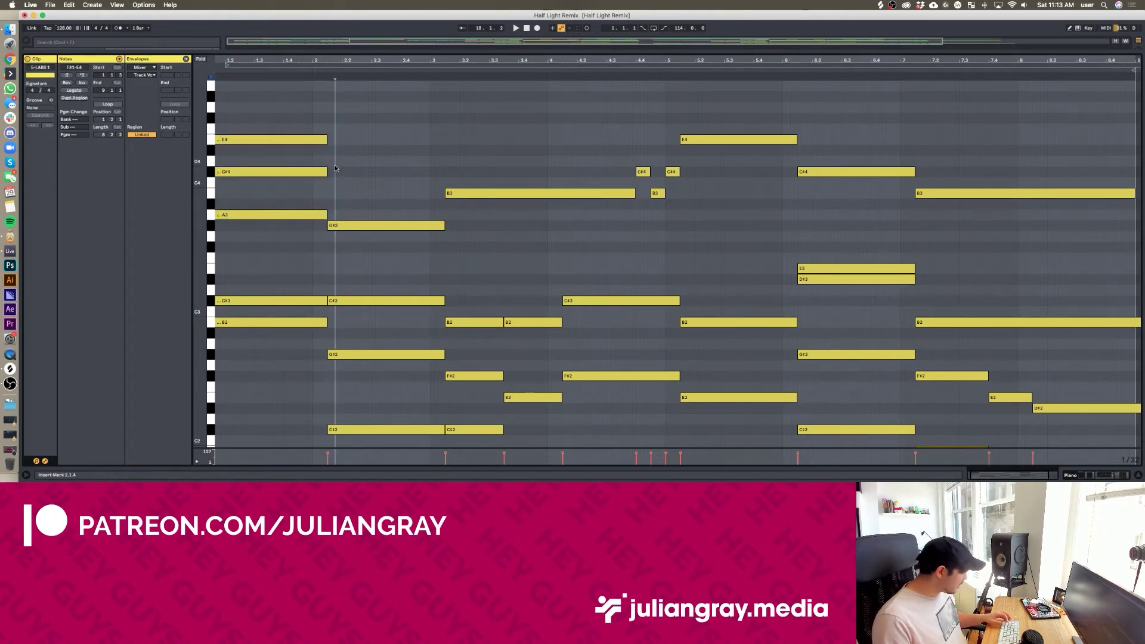
# Raise the first chord's B2 note one octave to B3
pyautogui.moveTo(274, 300)
pyautogui.mouseDown()
pyautogui.moveTo(263, 320)
pyautogui.moveTo(255, 268)
pyautogui.moveTo(254, 303)
pyautogui.mouseUp()
pyautogui.click(256, 322)
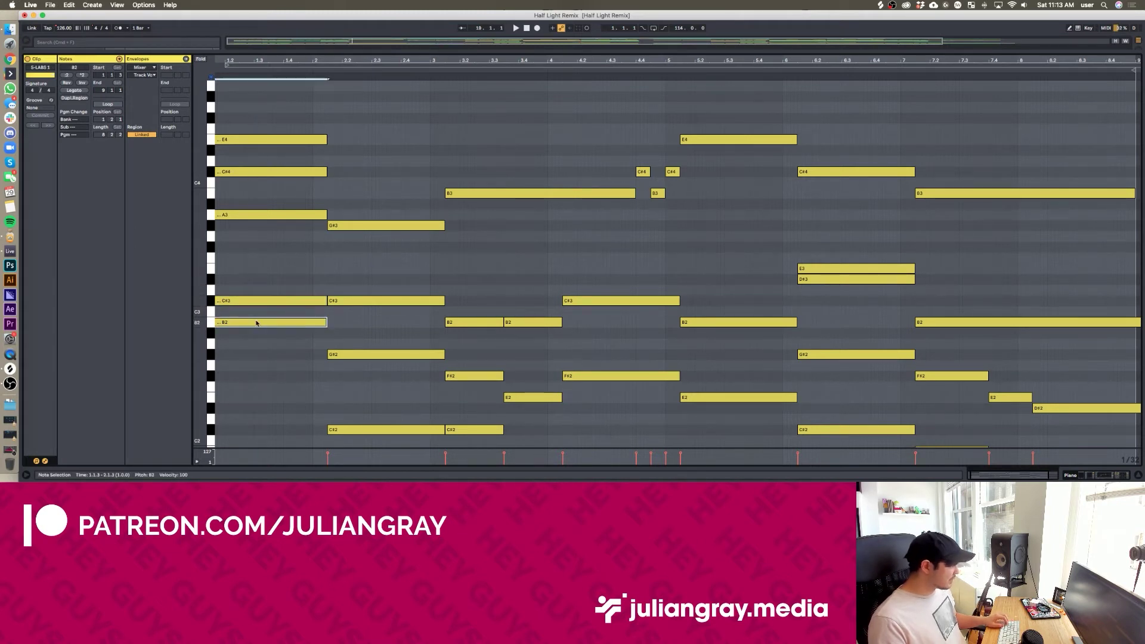
pyautogui.hotkey('shift', 'Up')
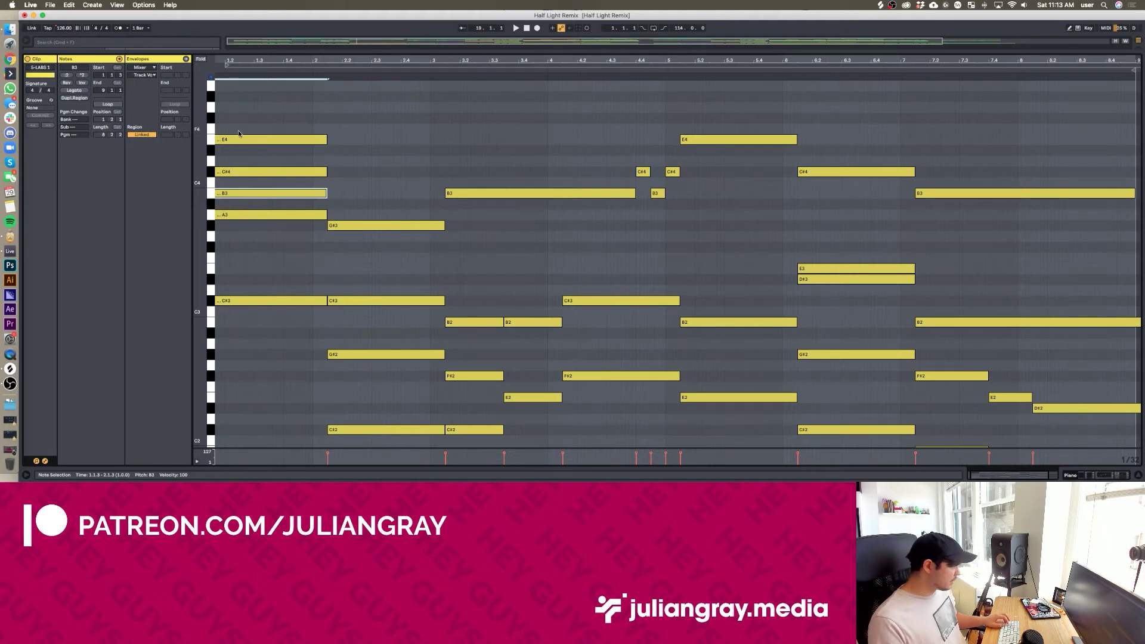
pyautogui.click(275, 82)
pyautogui.click(283, 256)
# Undo all the octave shifts of the first chord's B, E and A notes
pyautogui.press('super+z')
pyautogui.press('super+z')
pyautogui.press('super+z')
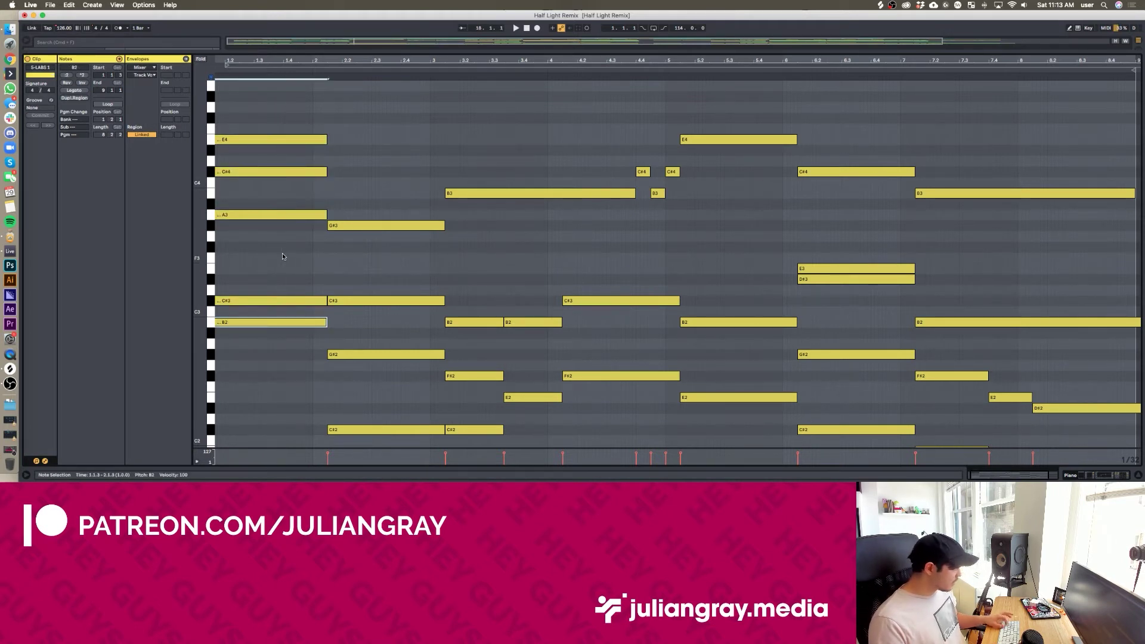
pyautogui.press('super+shift+z')
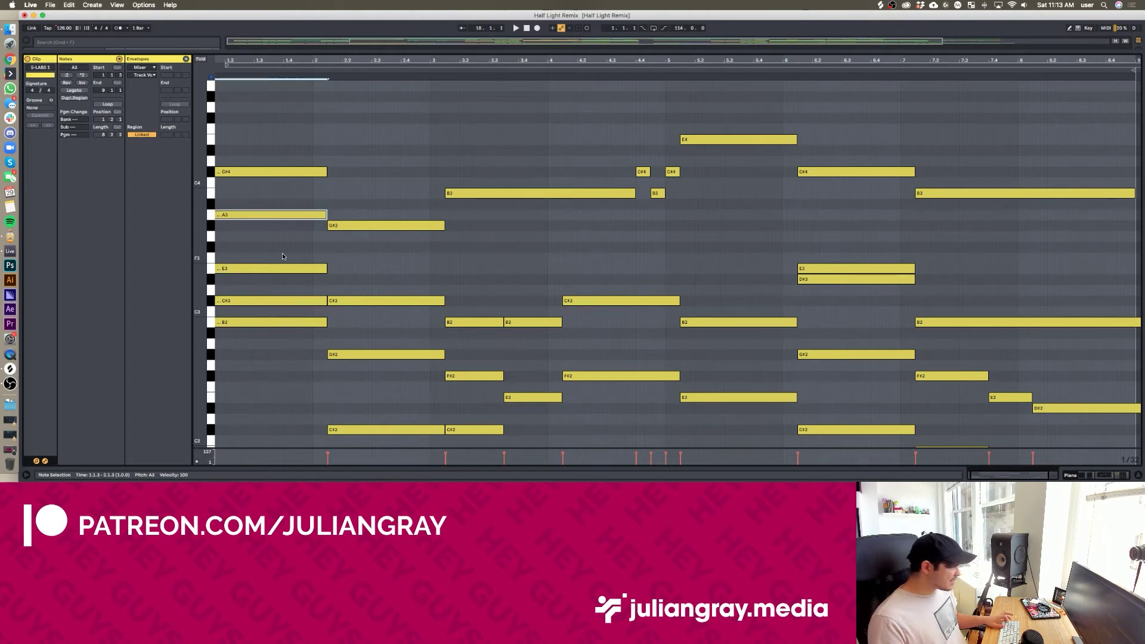
pyautogui.hotkey('shift', 'Down')
pyautogui.hotkey('shift', 'Down')
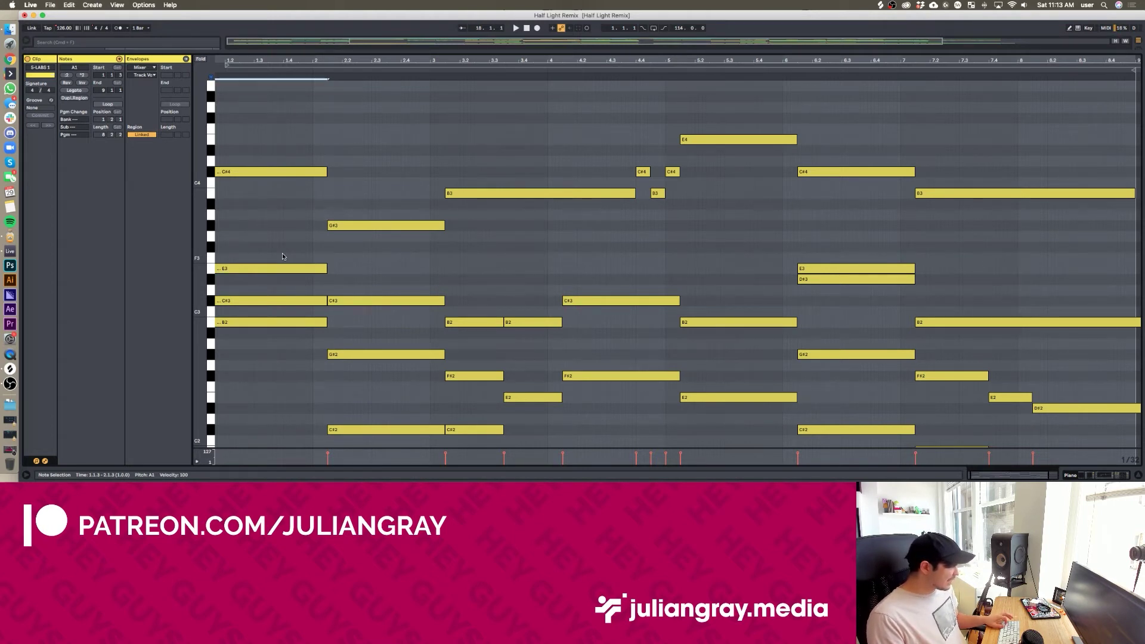
pyautogui.hotkey('shift', 'Down')
# Play the Piano clip's first chord and place the insert marker by the start of the third chord
pyautogui.click(327, 251)
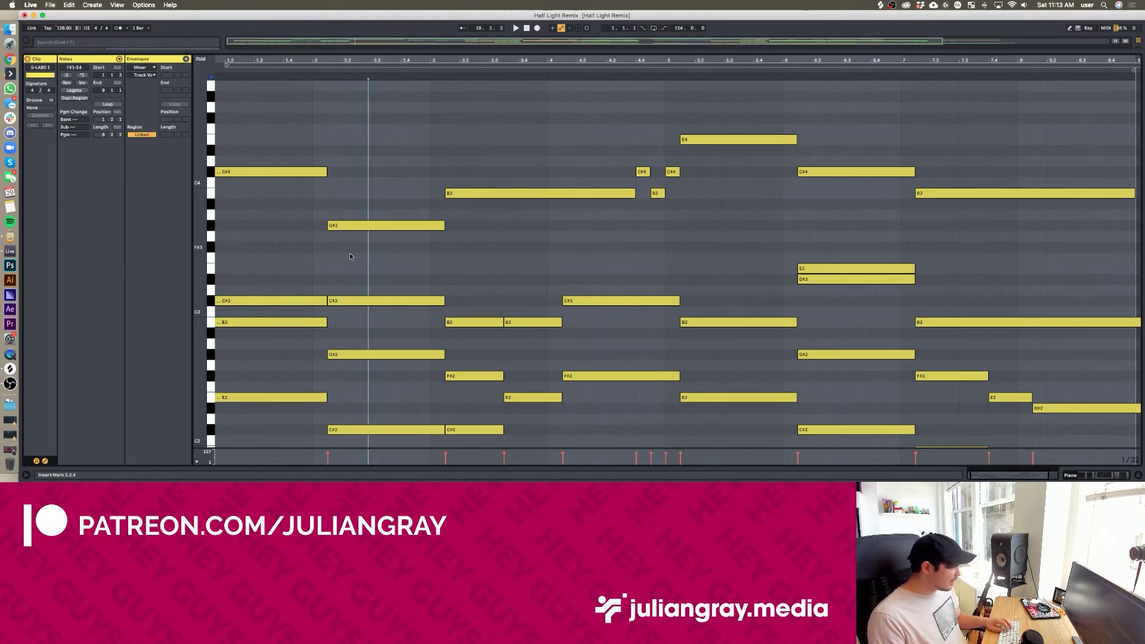
pyautogui.press('space')
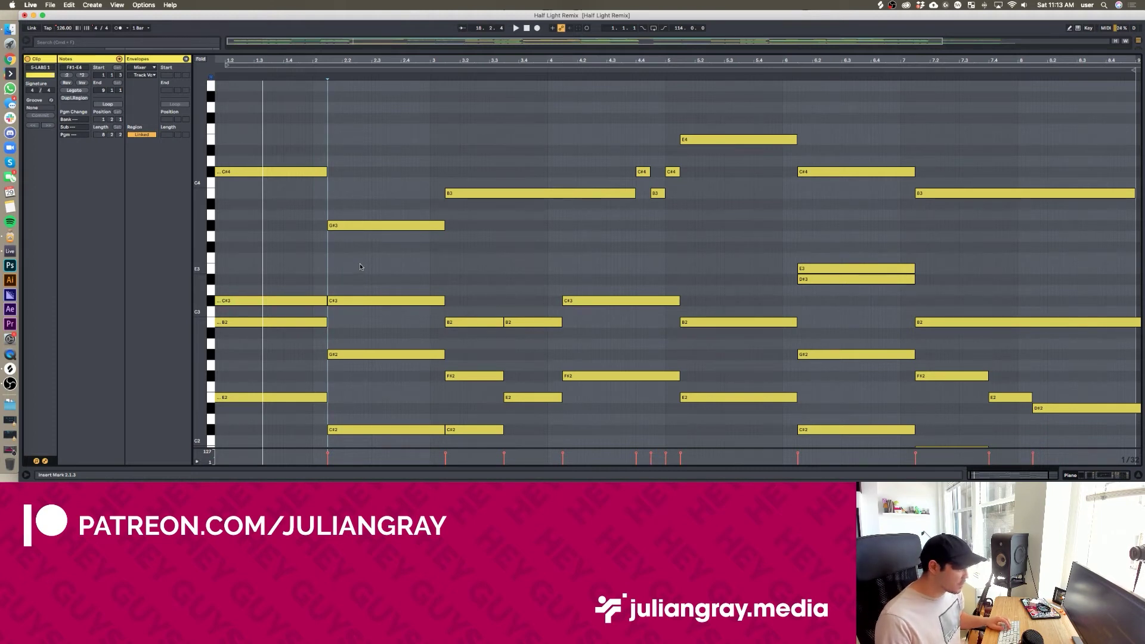
pyautogui.click(446, 251)
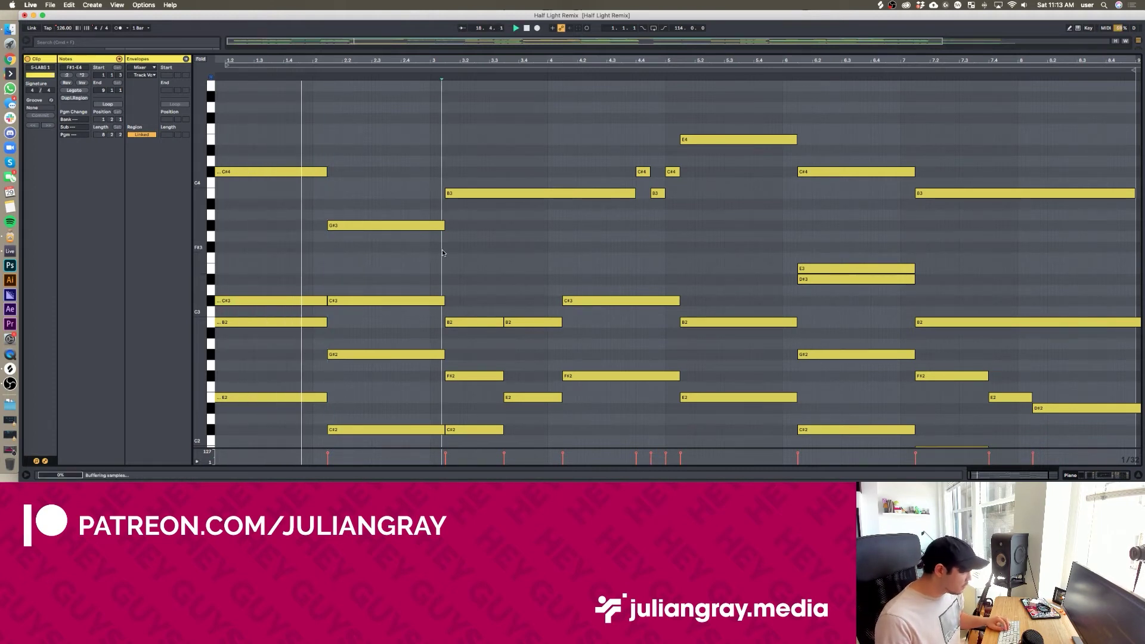
# Solo the Chords track instead of Piano, play it from the start of the arrangement, and show its devices
pyautogui.scroll(-1, 432, 249)
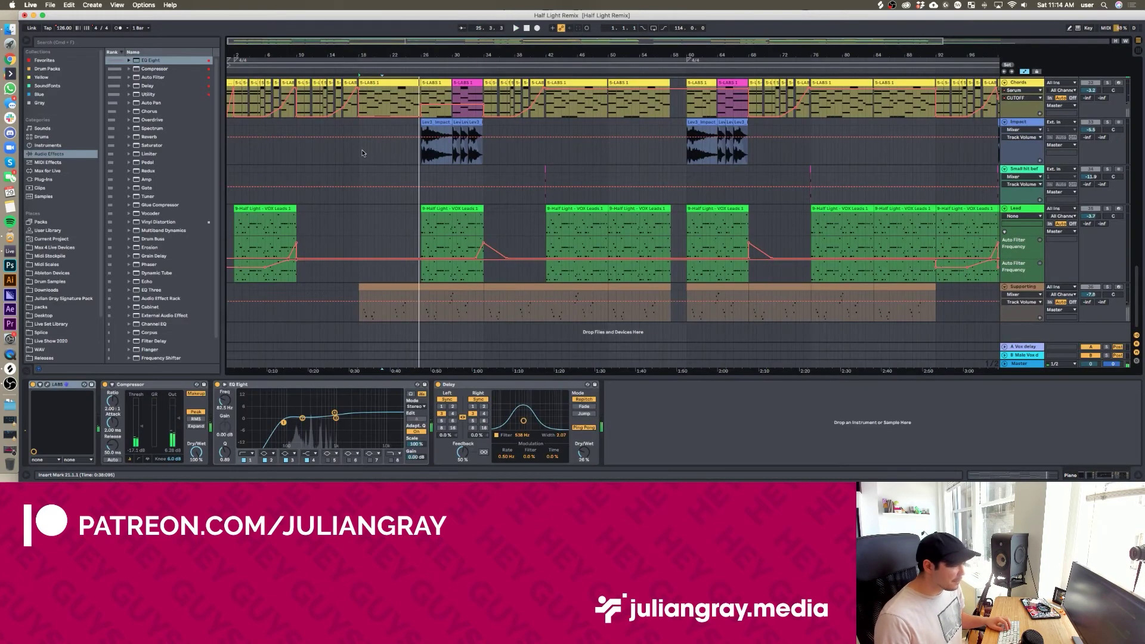
pyautogui.scroll(3, 362, 153)
pyautogui.click(363, 170)
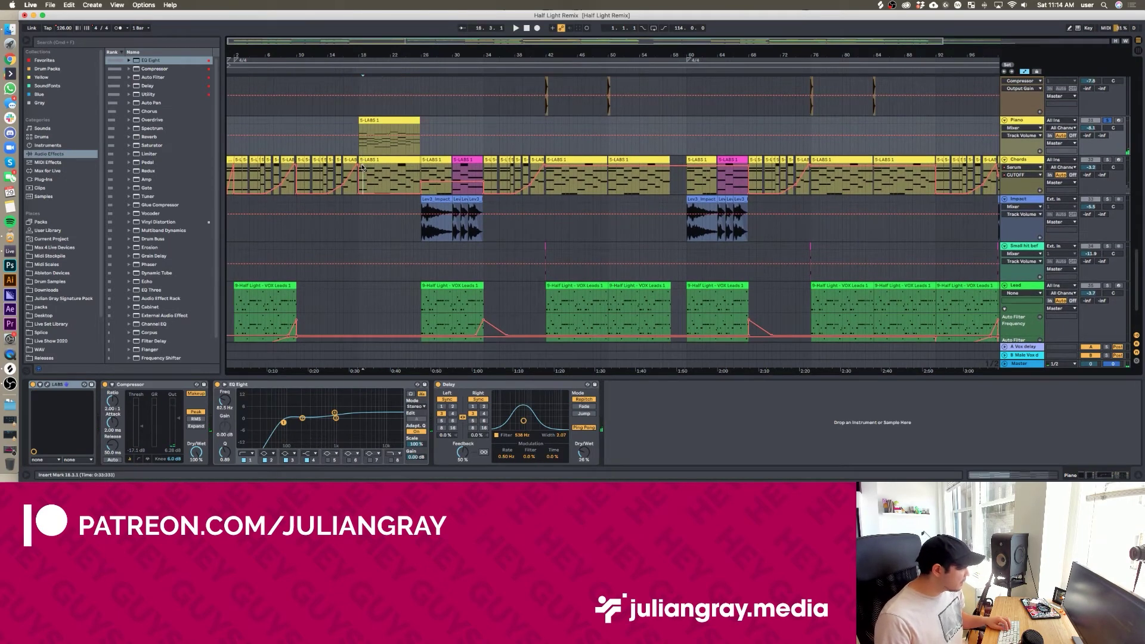
pyautogui.click(1107, 160)
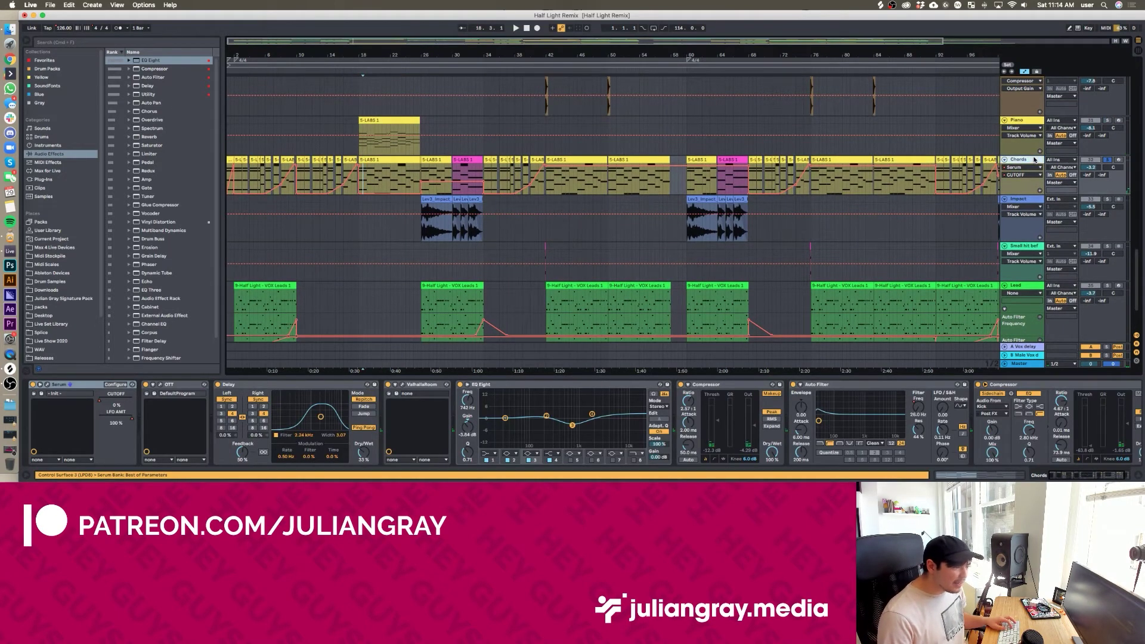
pyautogui.click(227, 148)
pyautogui.press('space')
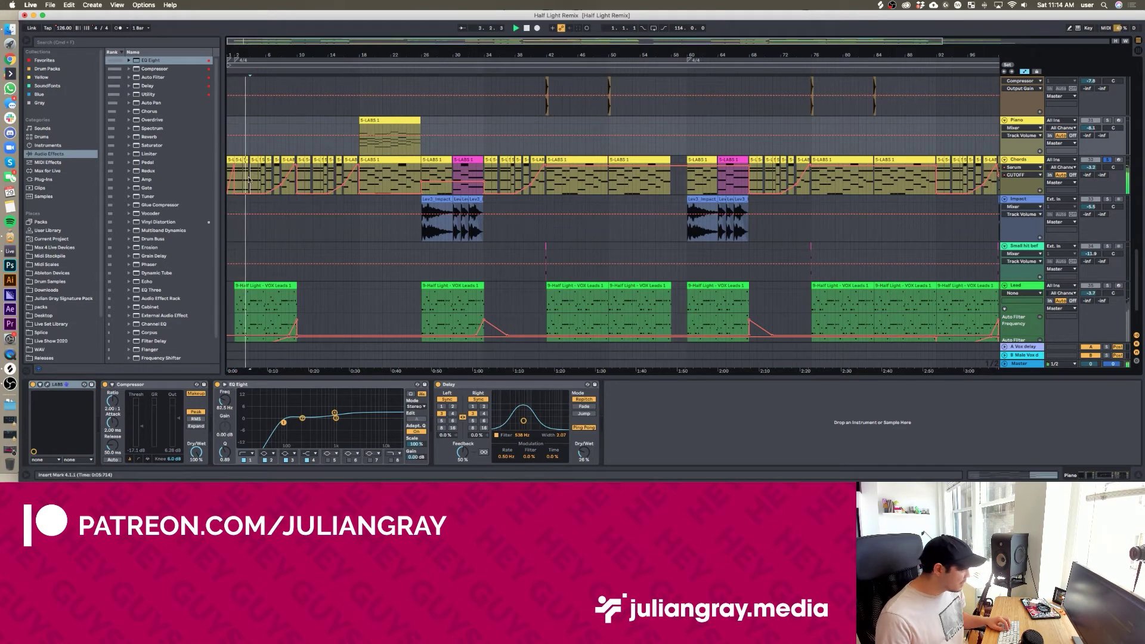
pyautogui.click(299, 169)
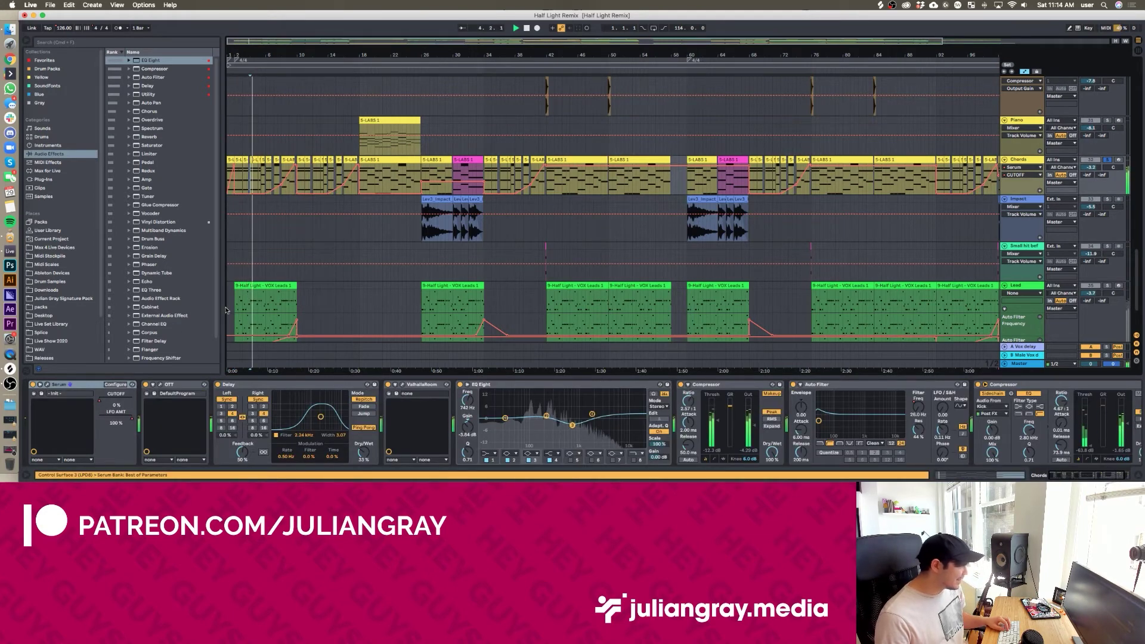
# Open the Serum synth on the Chords track and check which modulators are assigned to its filter cutoff
pyautogui.click(48, 385)
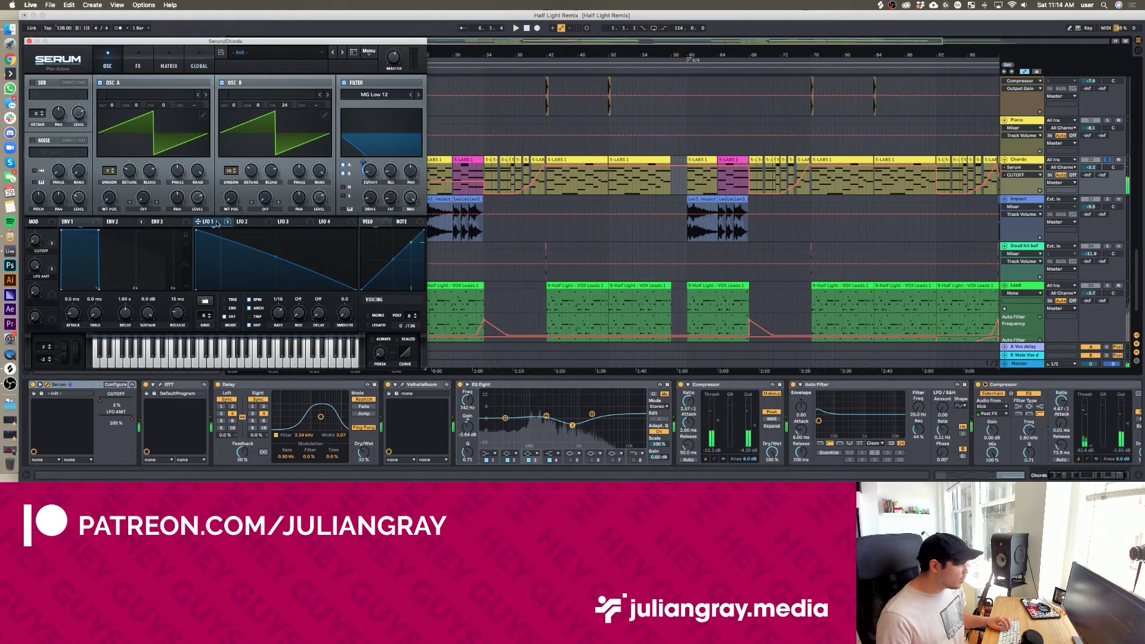
pyautogui.press('super+alt+b')
pyautogui.moveTo(231, 44); pyautogui.dragTo(515, 57)
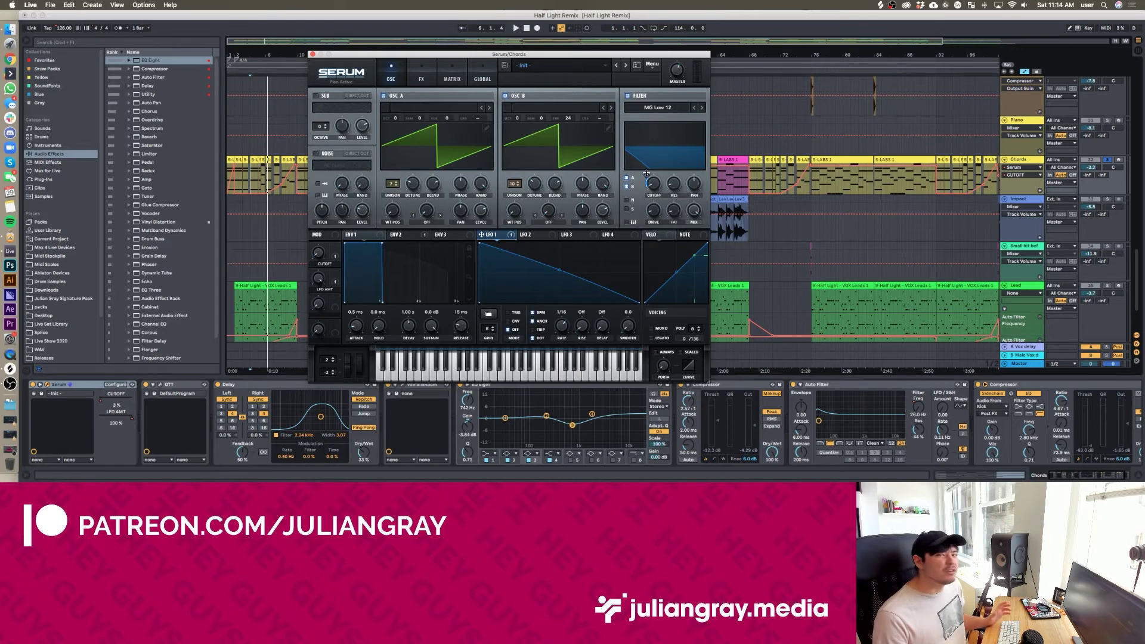
pyautogui.moveTo(646, 174)
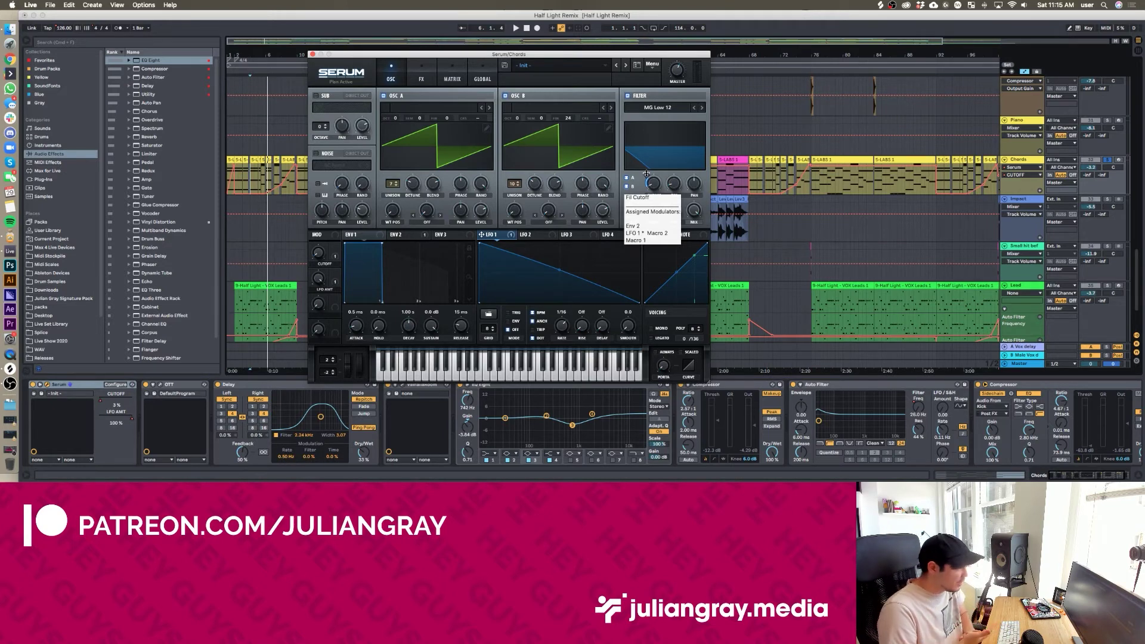
# Play the chords while viewing the Env 2 envelope in Serum
pyautogui.press('space')
pyautogui.click(404, 234)
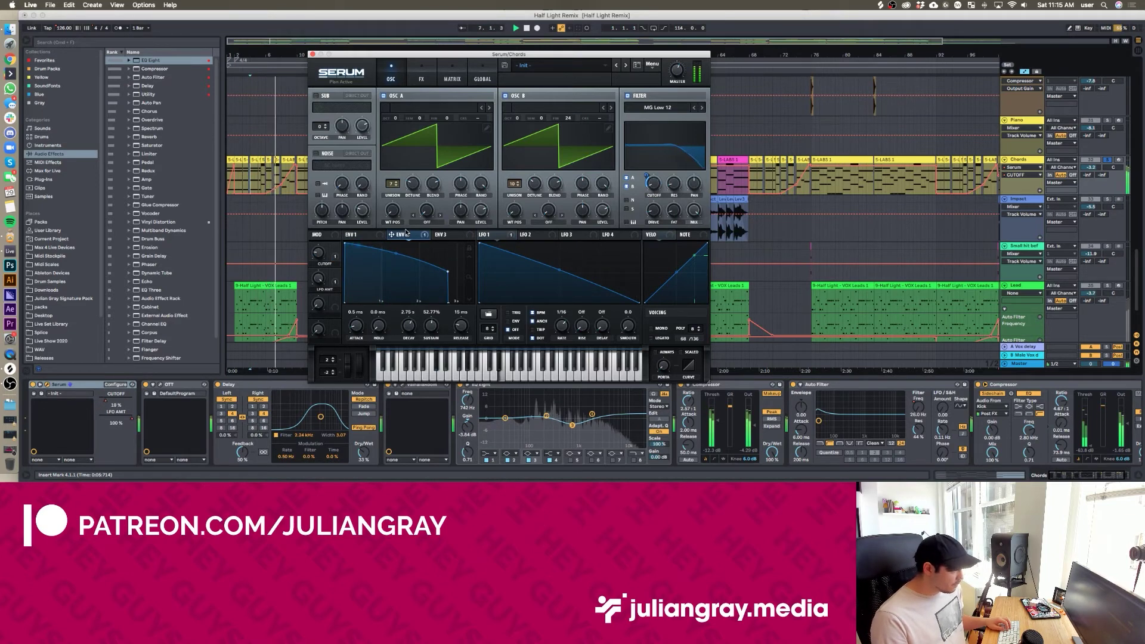
pyautogui.press('space')
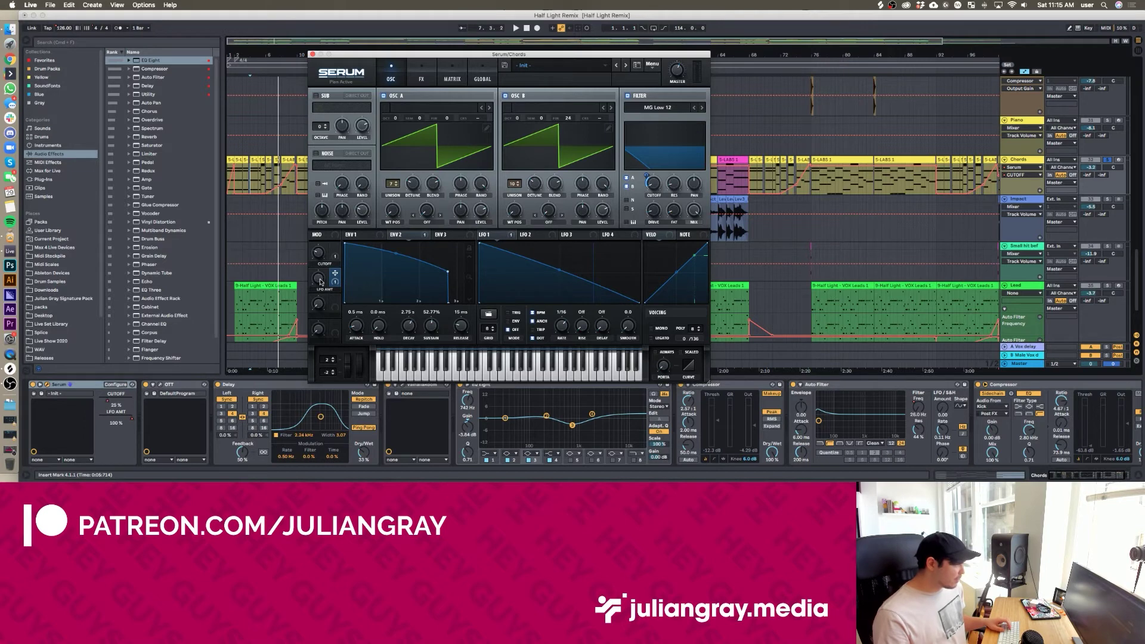
# Show LFO 1 and review the filter cutoff's modulation sources in Serum's modulation matrix
pyautogui.moveTo(483, 236); pyautogui.dragTo(322, 276)
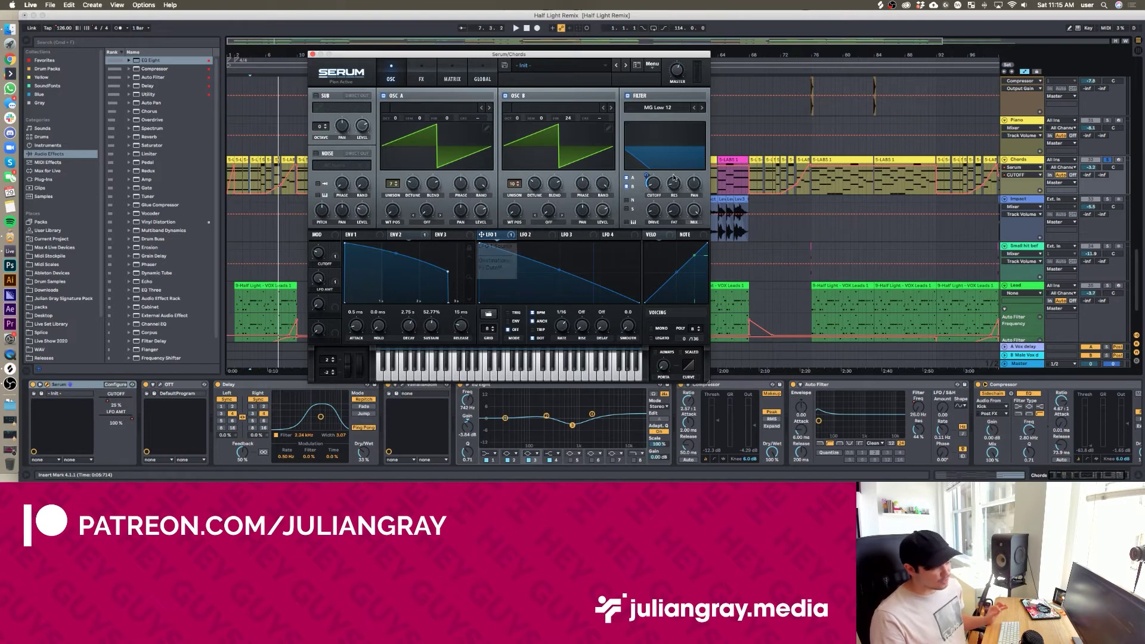
pyautogui.rightClick(654, 183)
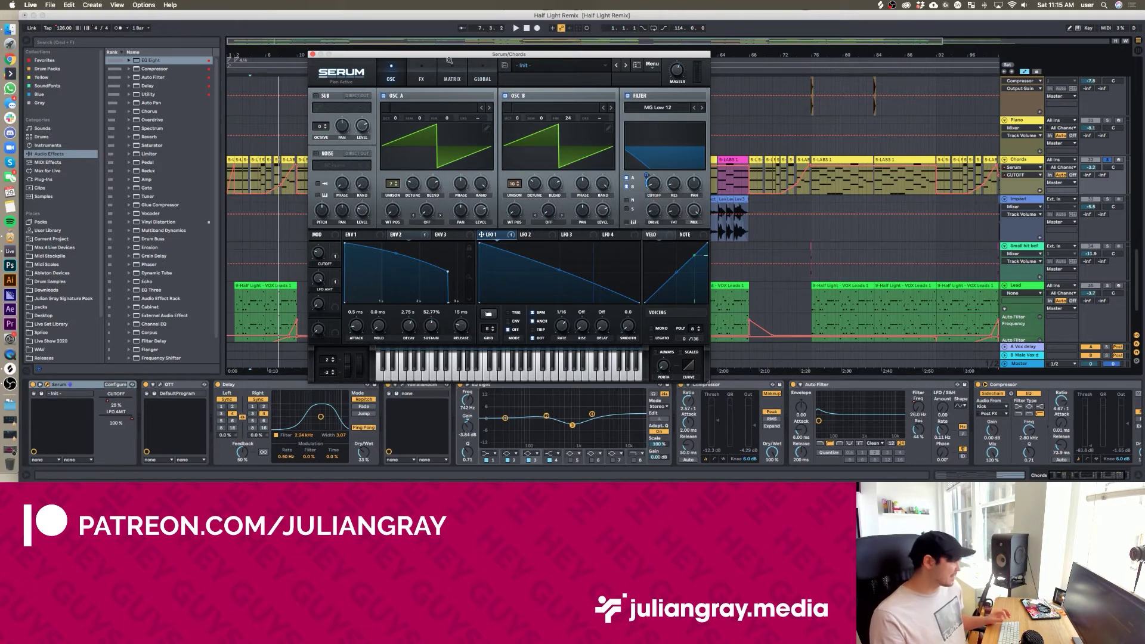
pyautogui.click(451, 67)
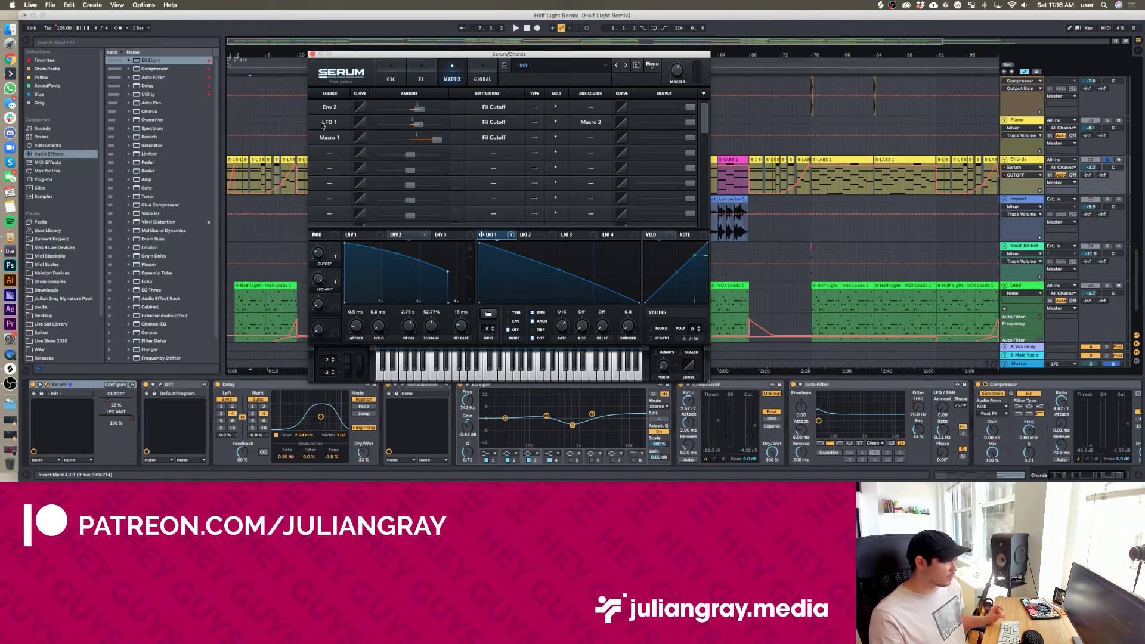
pyautogui.click(391, 78)
# Play the chords while viewing Serum's effects page, set the insert marker near bar 7, and close Serum
pyautogui.press('space')
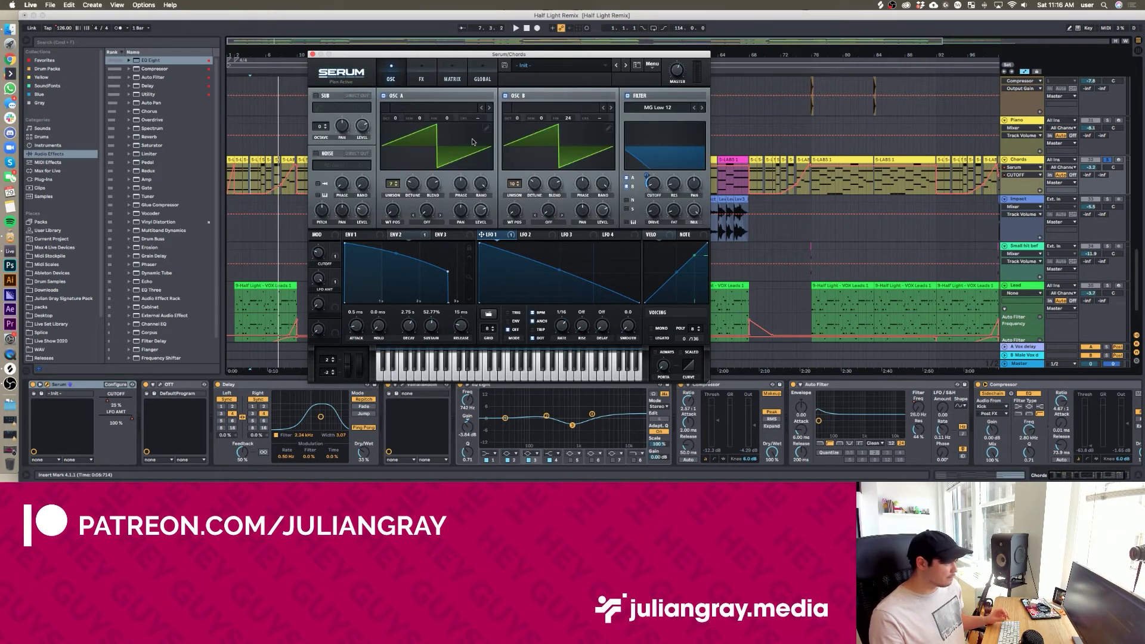
pyautogui.click(421, 79)
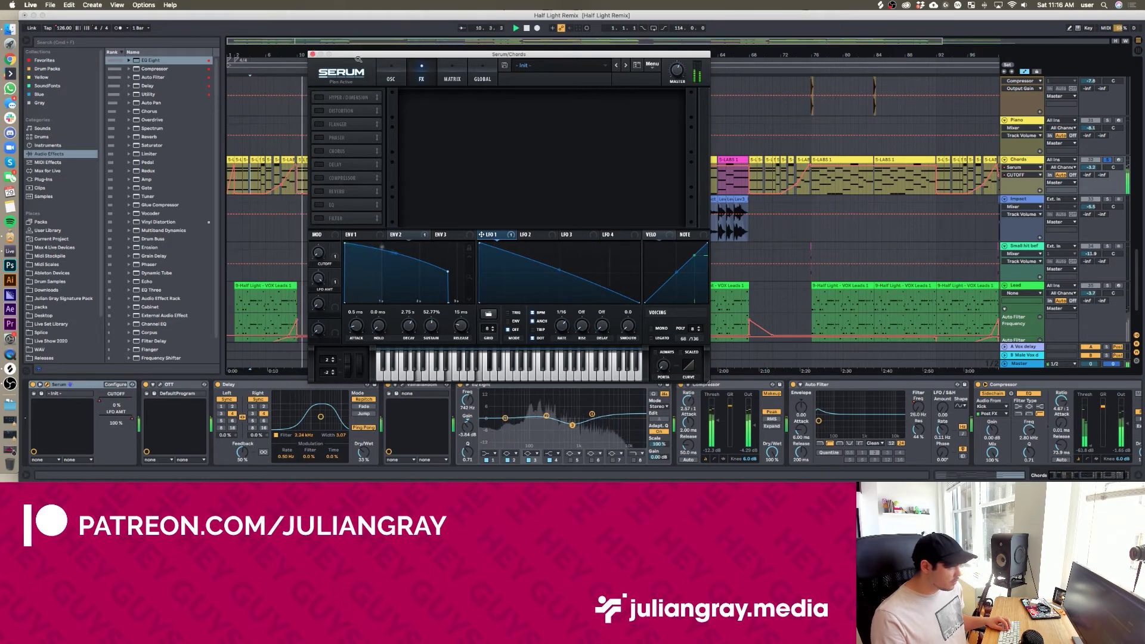
pyautogui.moveTo(468, 51); pyautogui.dragTo(675, 55)
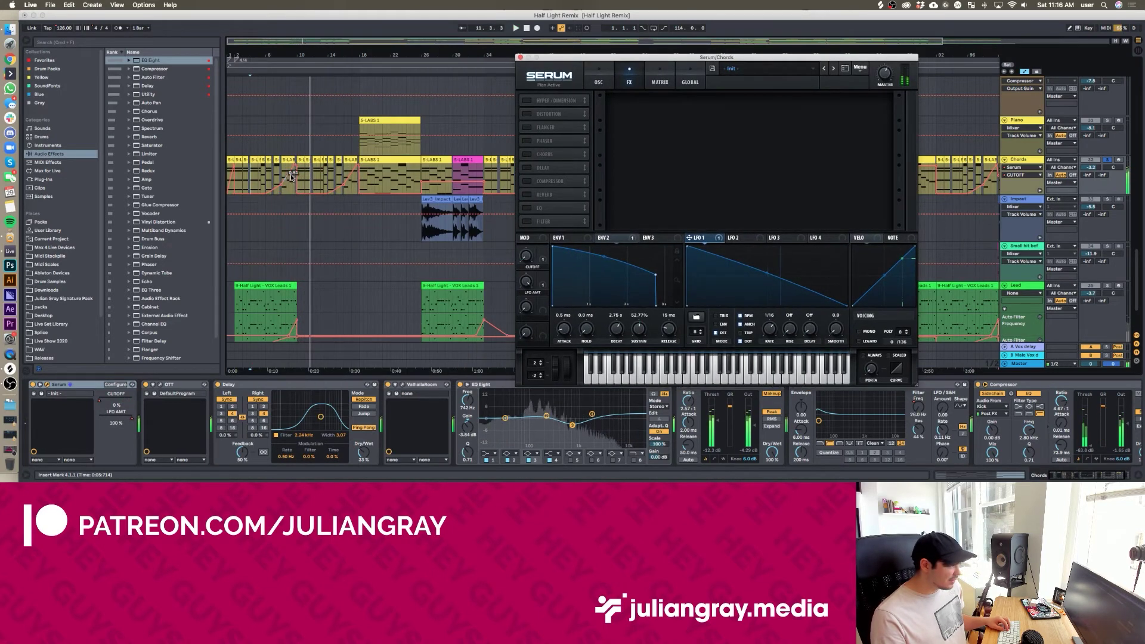
pyautogui.click(277, 172)
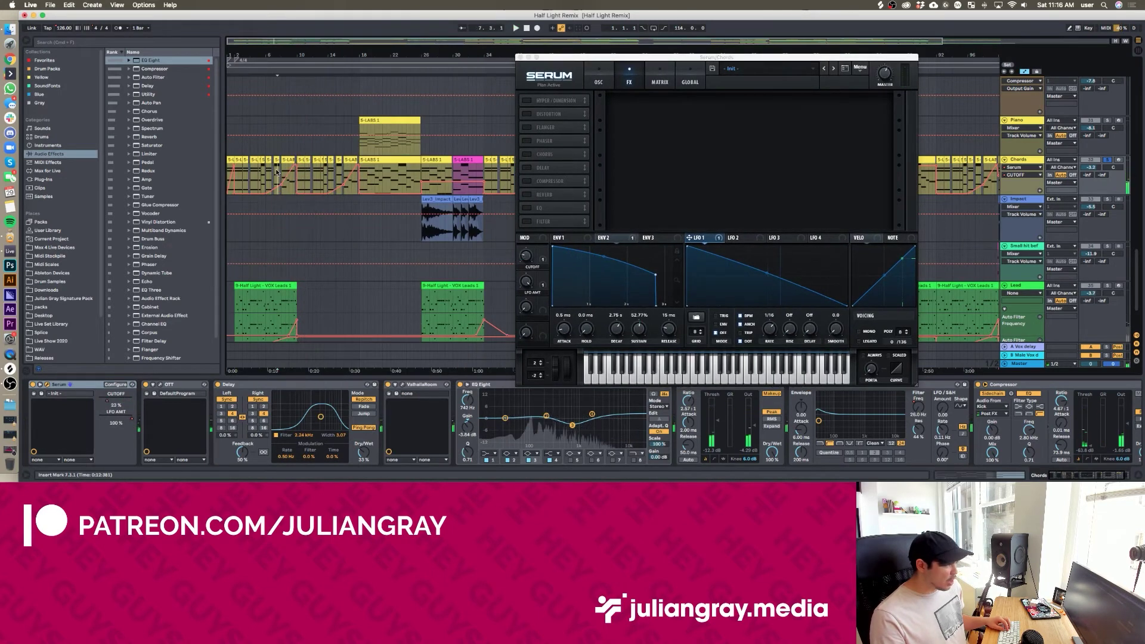
pyautogui.click(518, 57)
# Examine the Chords clips and cutoff automation in the opening bars, briefly reopening Serum to check its filter
pyautogui.moveTo(239, 37); pyautogui.dragTo(326, 139)
pyautogui.click(377, 161)
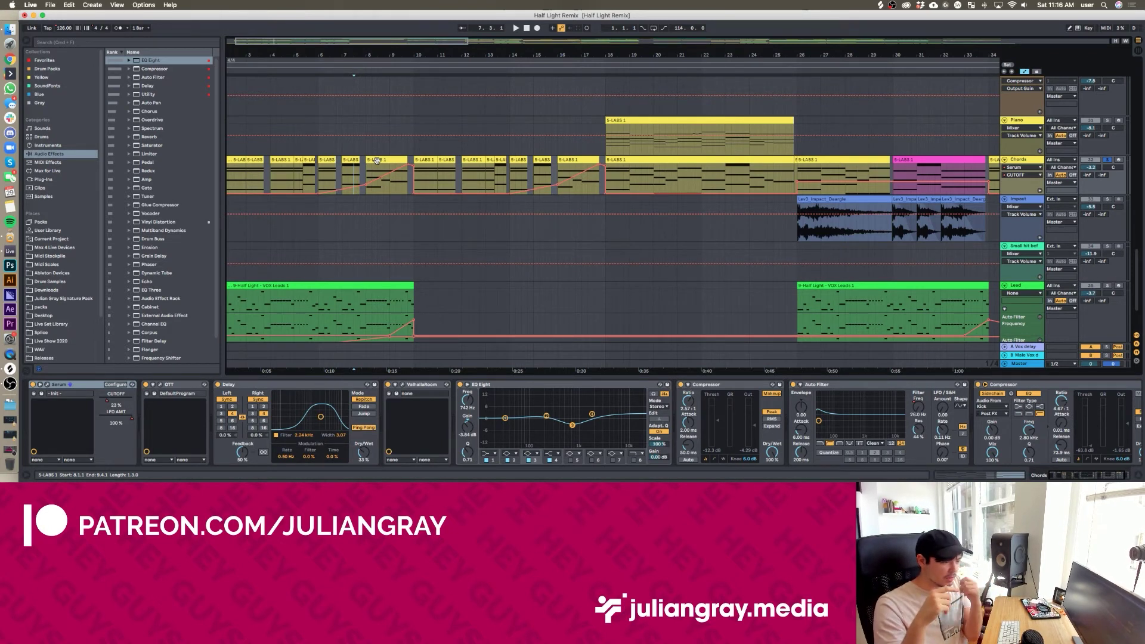
pyautogui.click(47, 385)
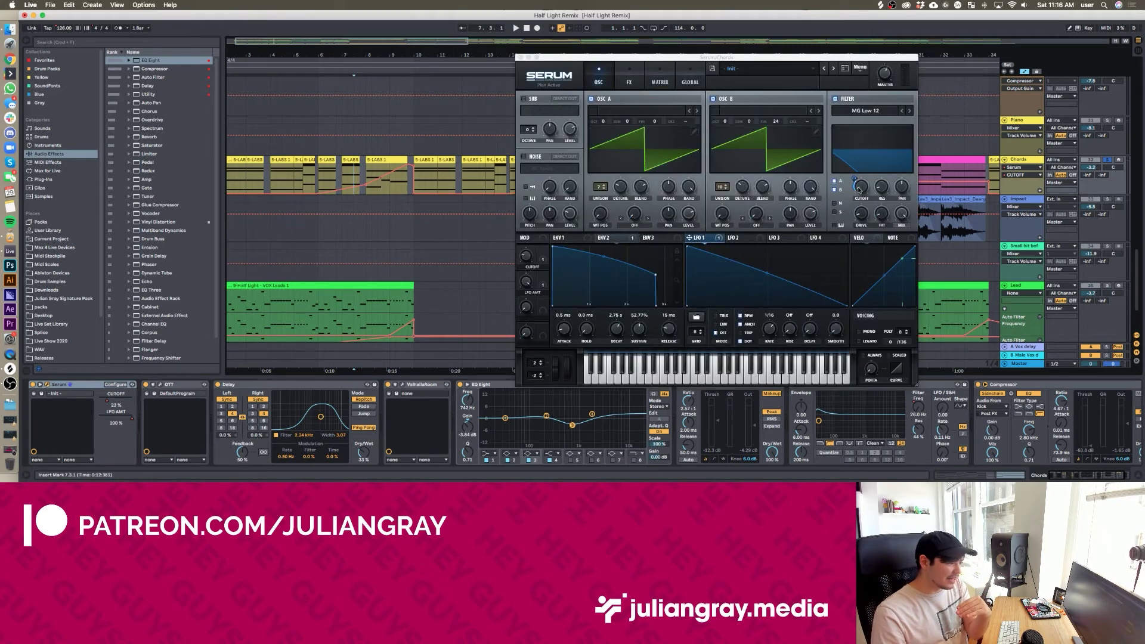
pyautogui.click(519, 57)
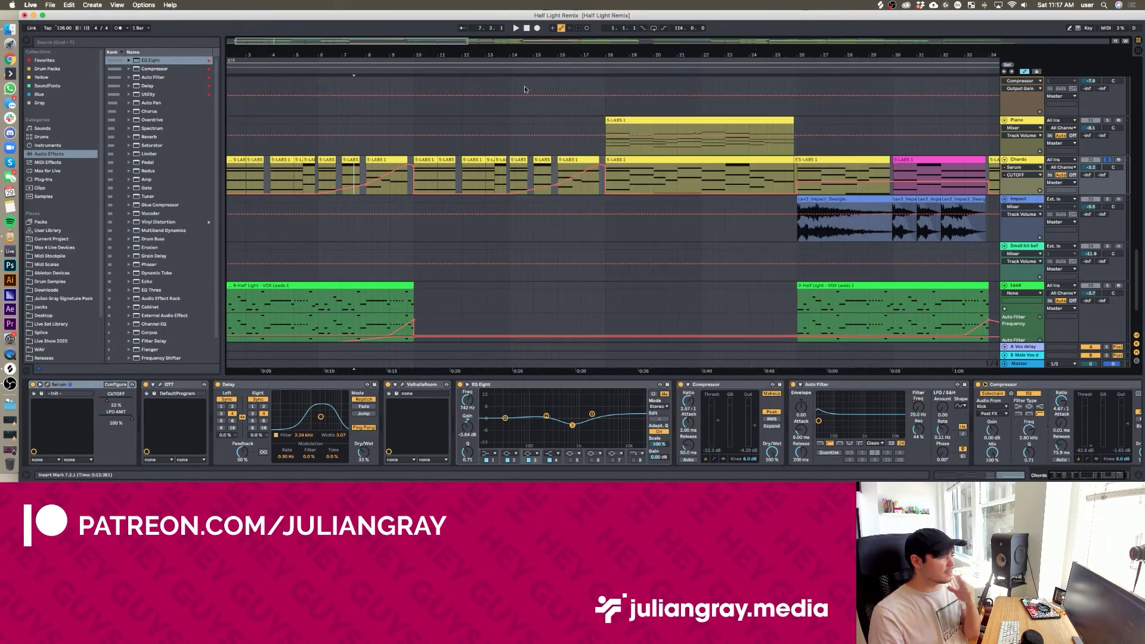
pyautogui.click(510, 112)
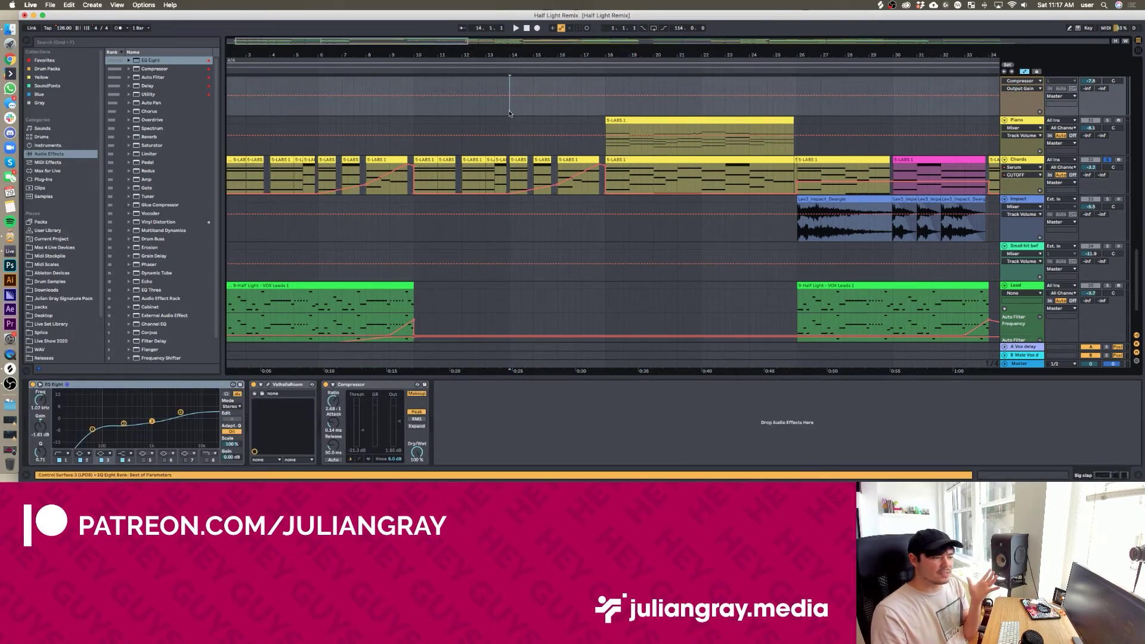
# Open the Chords clip near bar 12 and raise its A1 note one octave to A2
pyautogui.doubleClick(480, 158)
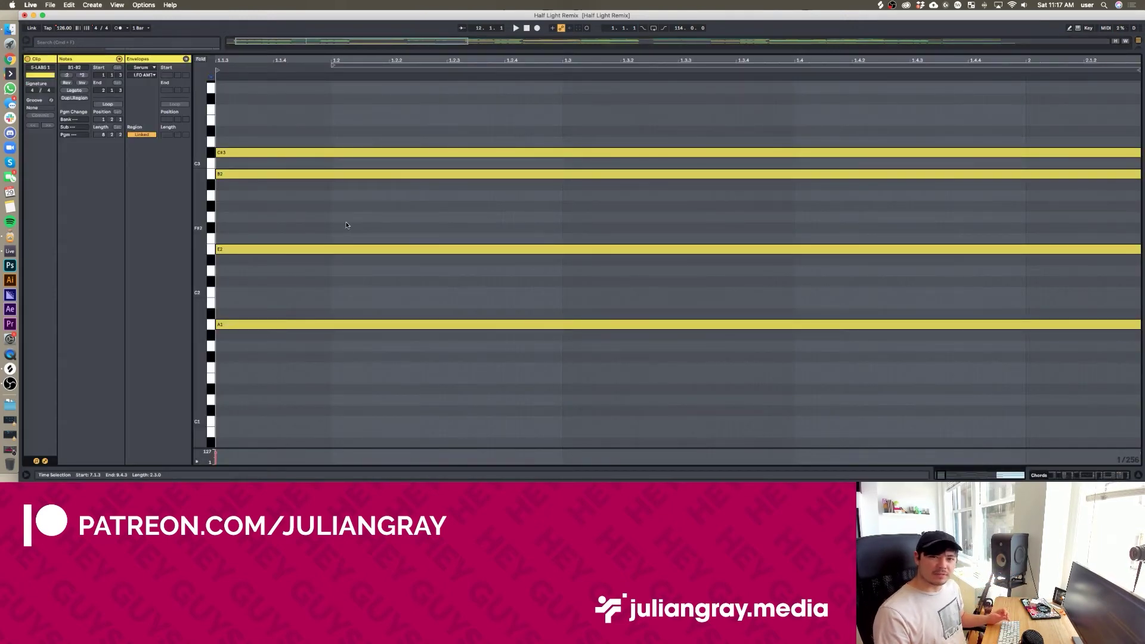
pyautogui.moveTo(335, 352); pyautogui.dragTo(259, 283)
pyautogui.hotkey('shift', 'Up')
pyautogui.click(392, 335)
pyautogui.press('super+a')
pyautogui.click(366, 220)
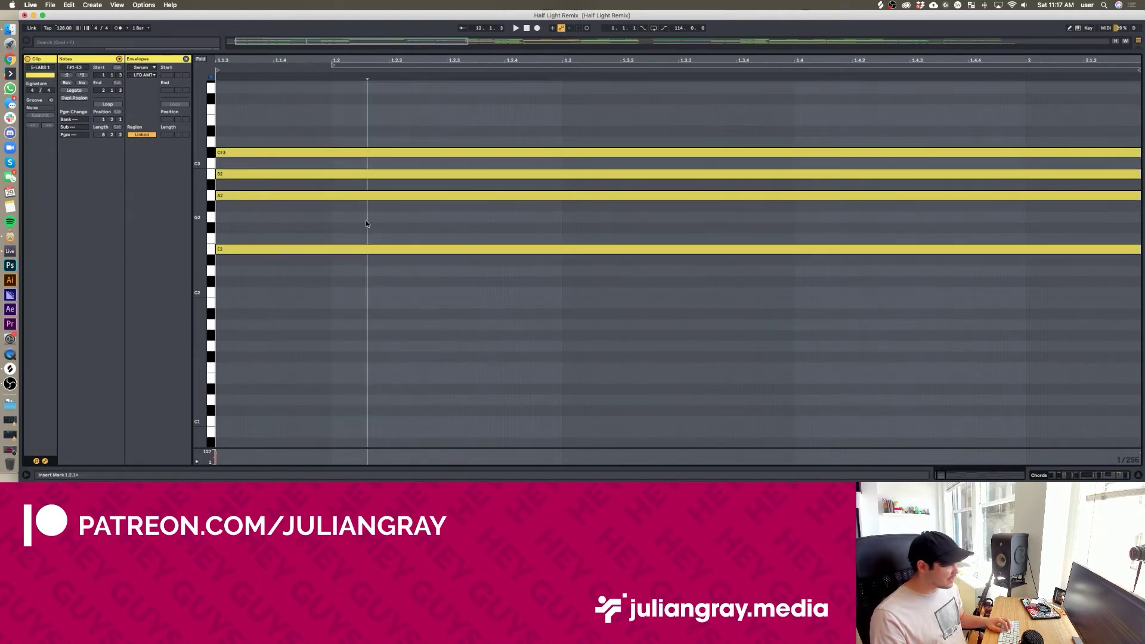
# Raise the chord's E2 note one octave to E3 and select all of its notes
pyautogui.click(279, 251)
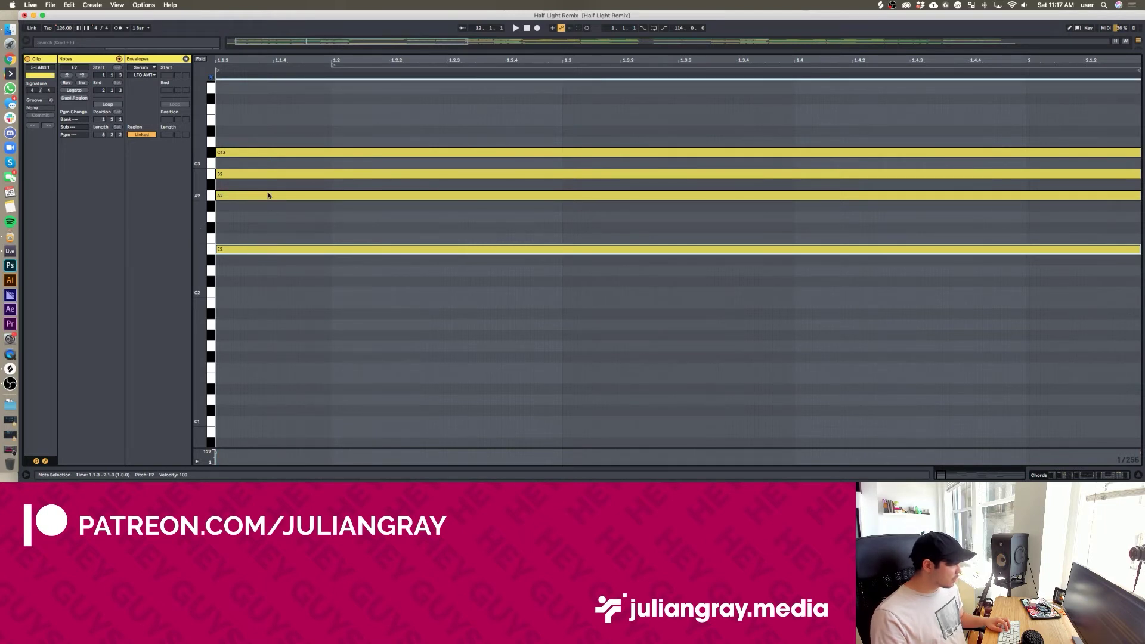
pyautogui.hotkey('shift', 'Up')
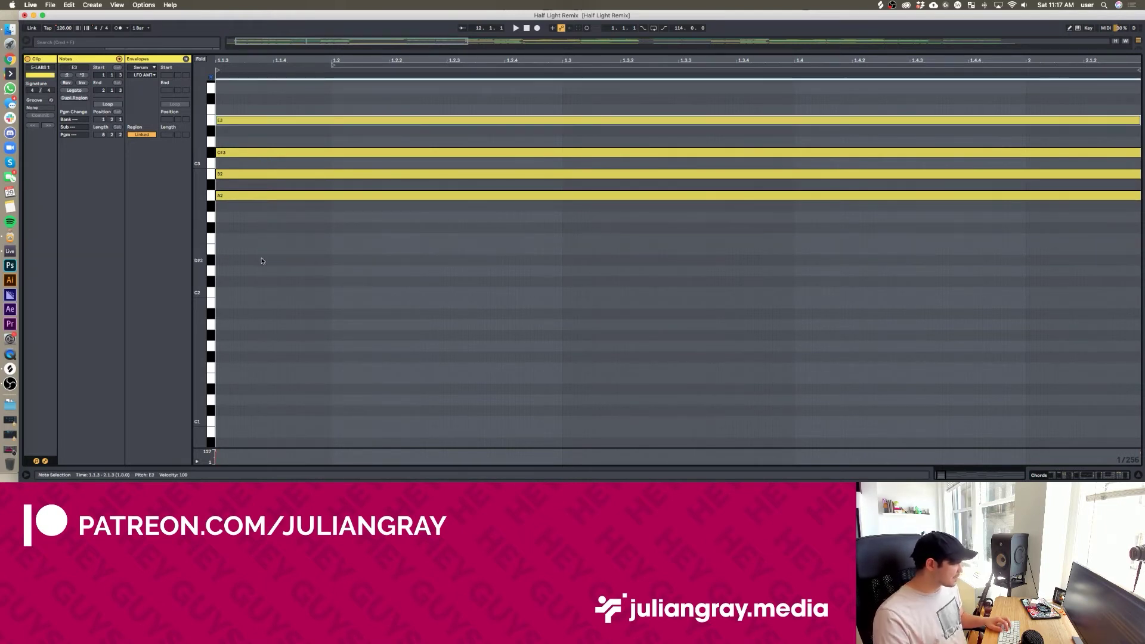
pyautogui.click(265, 237)
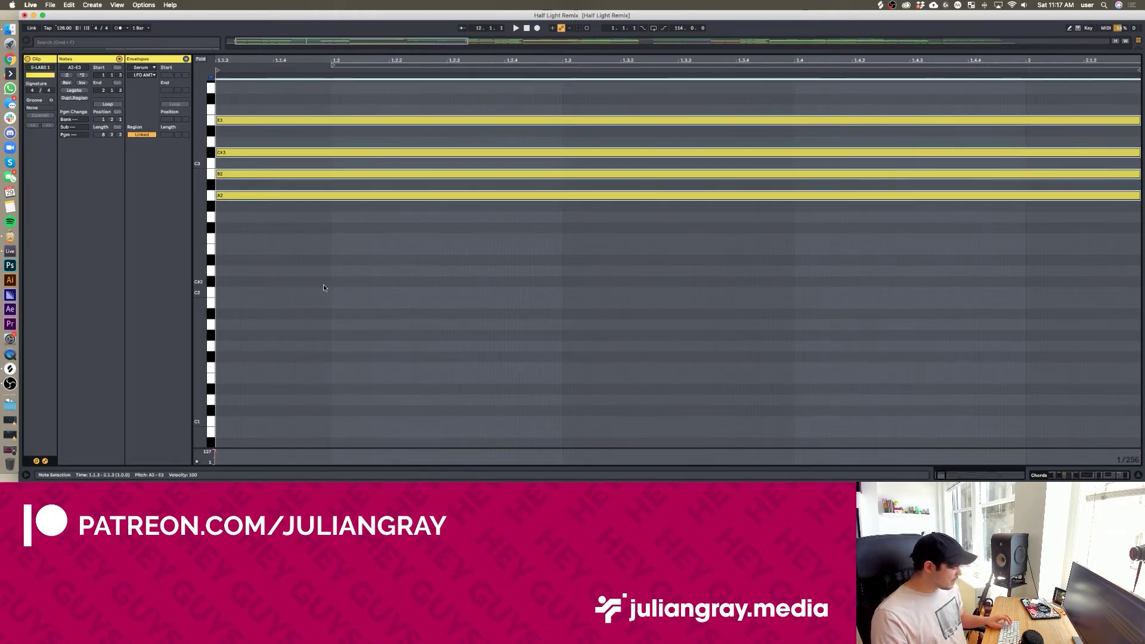
# Undo both octave shifts and play the original wide chord voicing from the clip's second beat
pyautogui.press('super+z')
pyautogui.press('super+z')
pyautogui.click(353, 244)
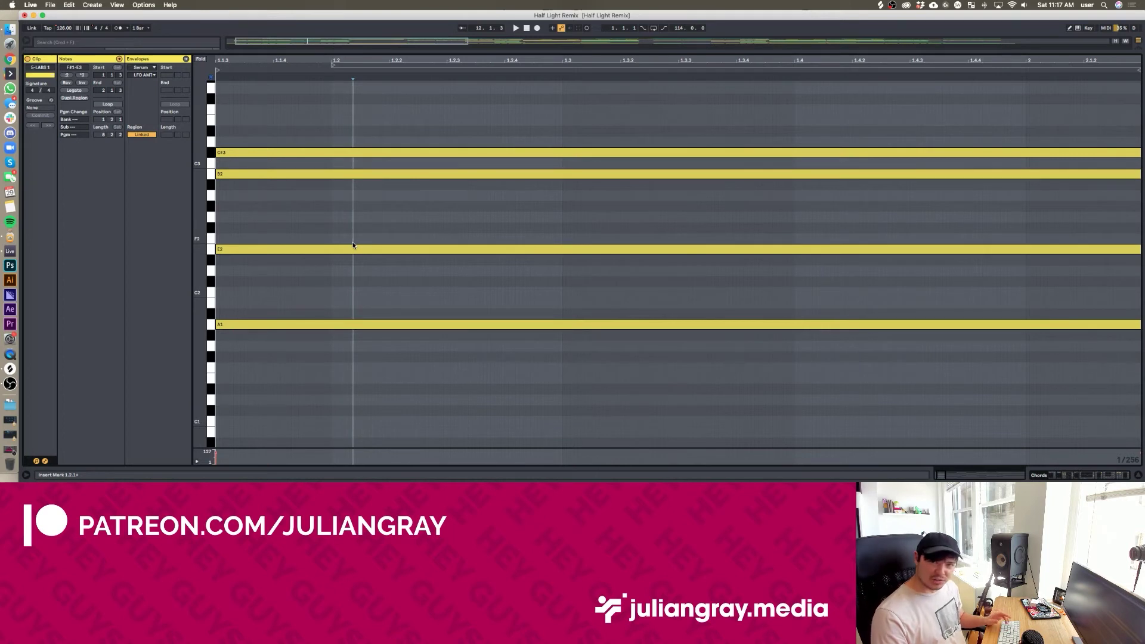
pyautogui.click(331, 222)
pyautogui.press('space')
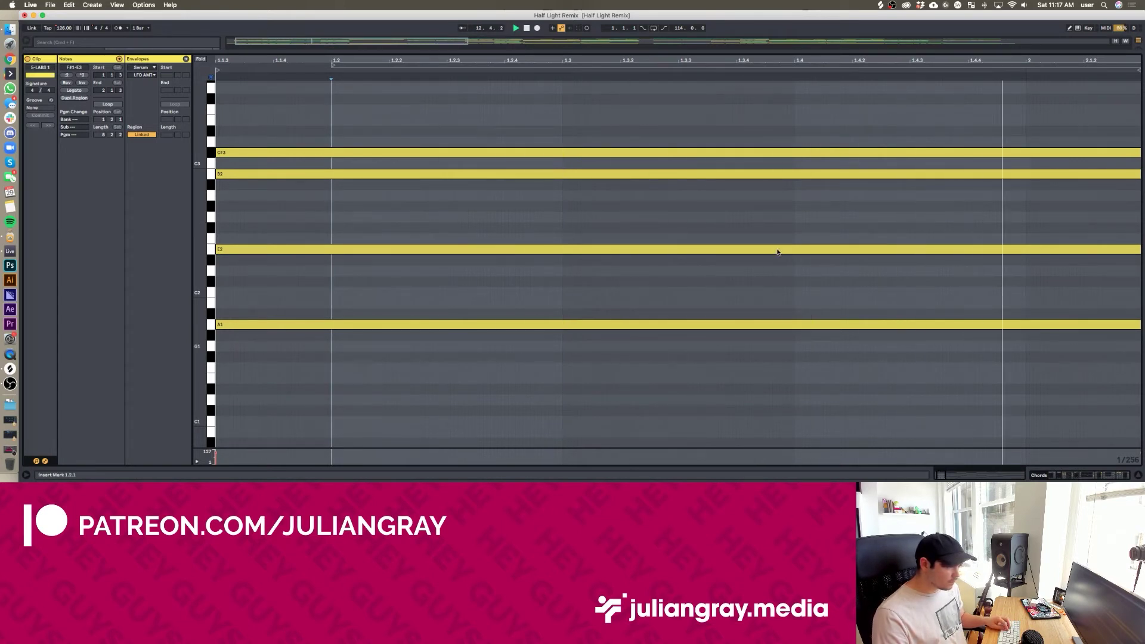
# Reduce the chord to a close A2, C#3 and E3 triad and play it from the clip's second beat
pyautogui.click(285, 236)
pyautogui.click(332, 245)
pyautogui.press('space')
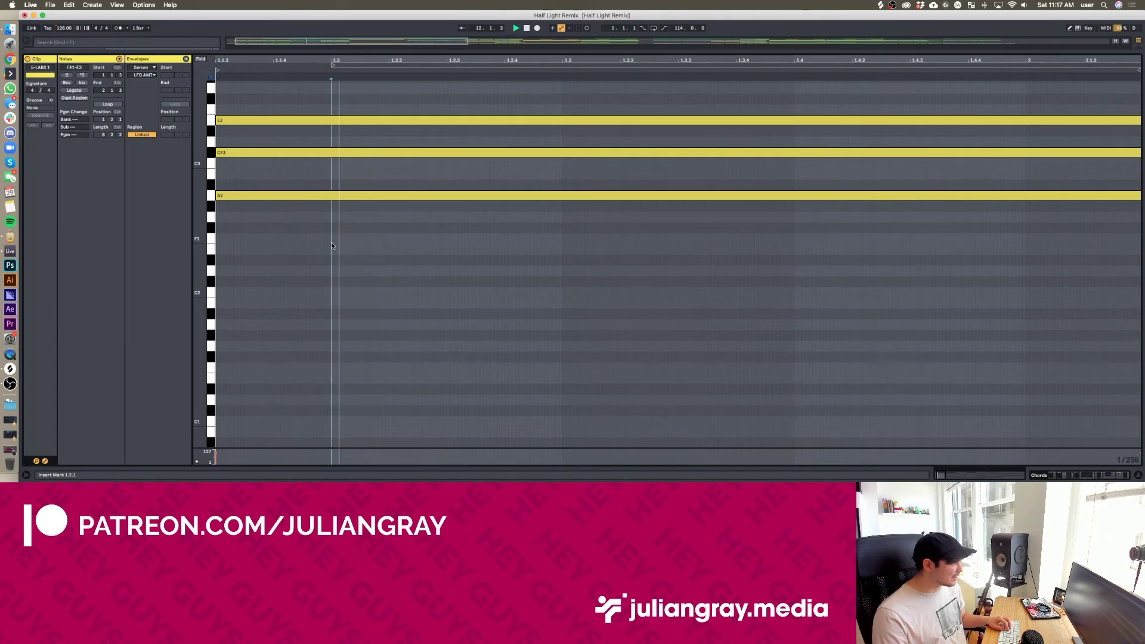
pyautogui.press('space')
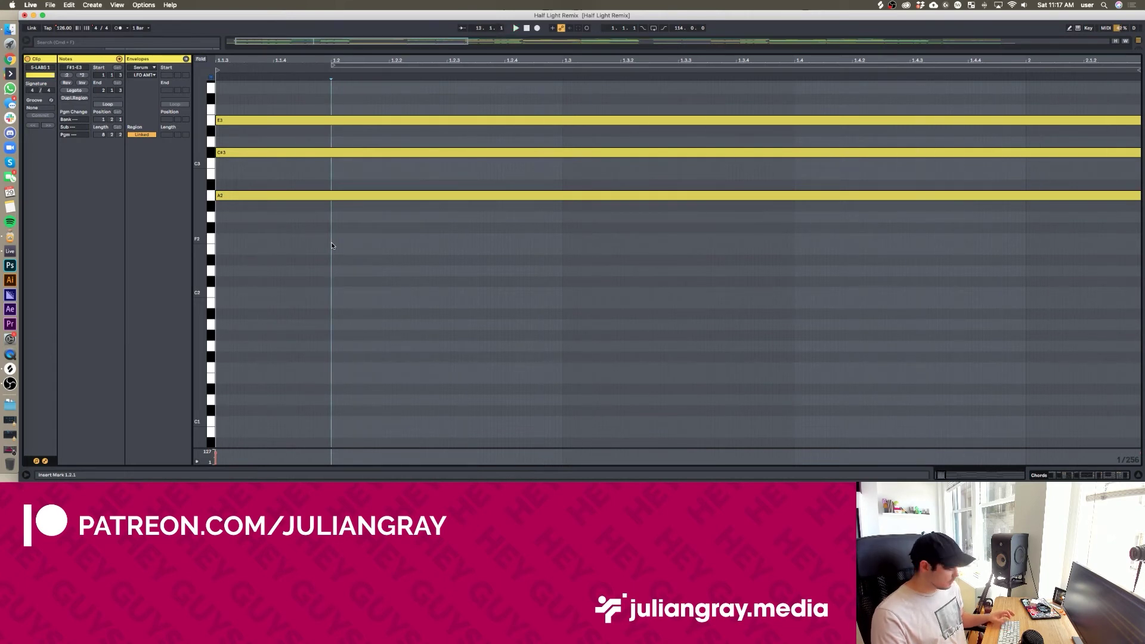
# Undo the removal of the B2 note and play the close-voiced four-note chord
pyautogui.press('super+z')
pyautogui.moveTo(256, 92); pyautogui.dragTo(266, 399)
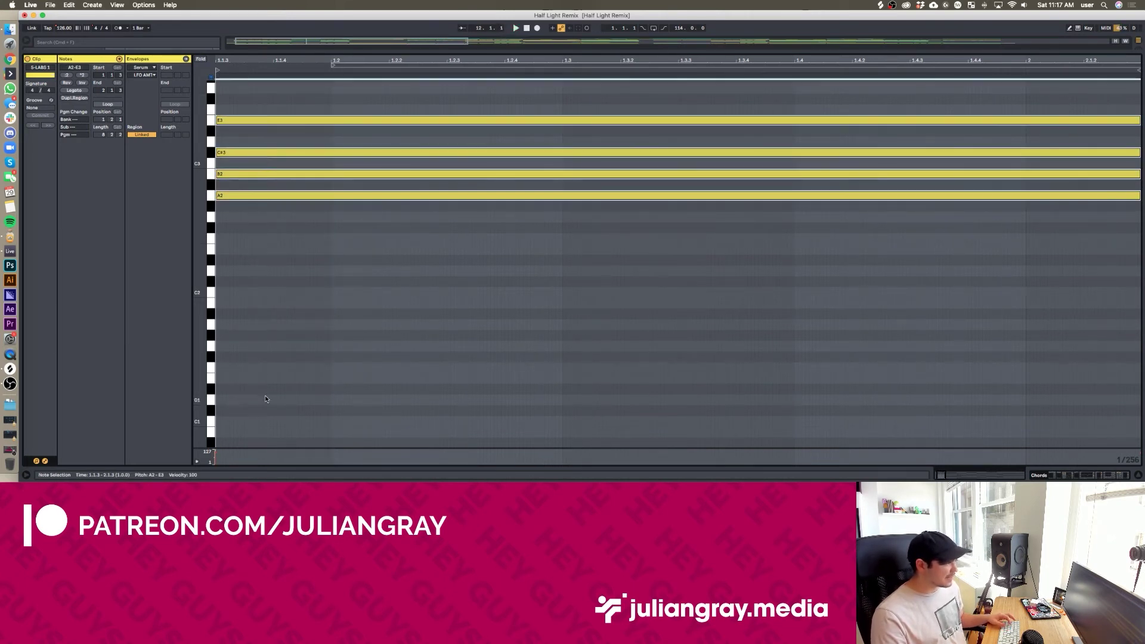
pyautogui.click(267, 381)
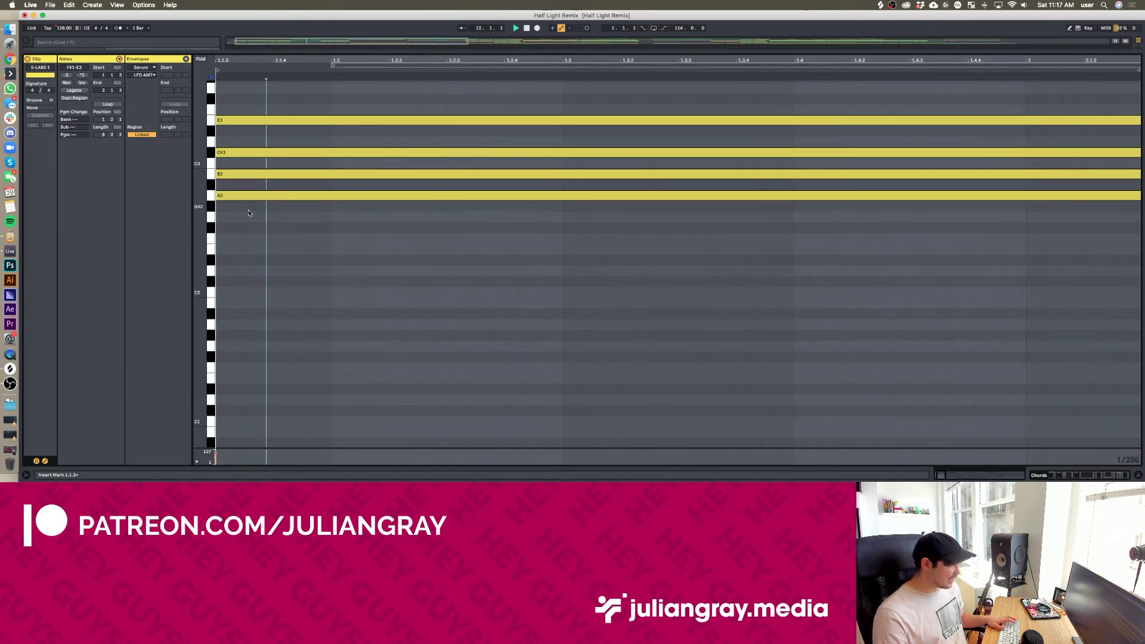
# Undo the octave shifts of the A and E notes, and place the insert marker at the start of the chord
pyautogui.press('super+z')
pyautogui.press('super+z')
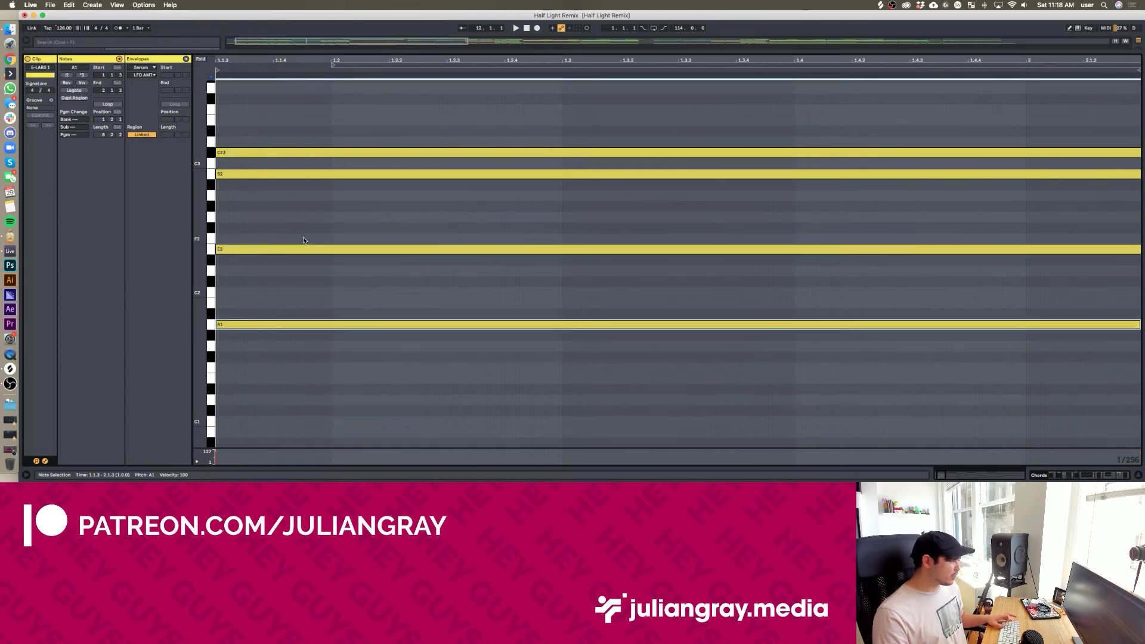
pyautogui.press('super+a')
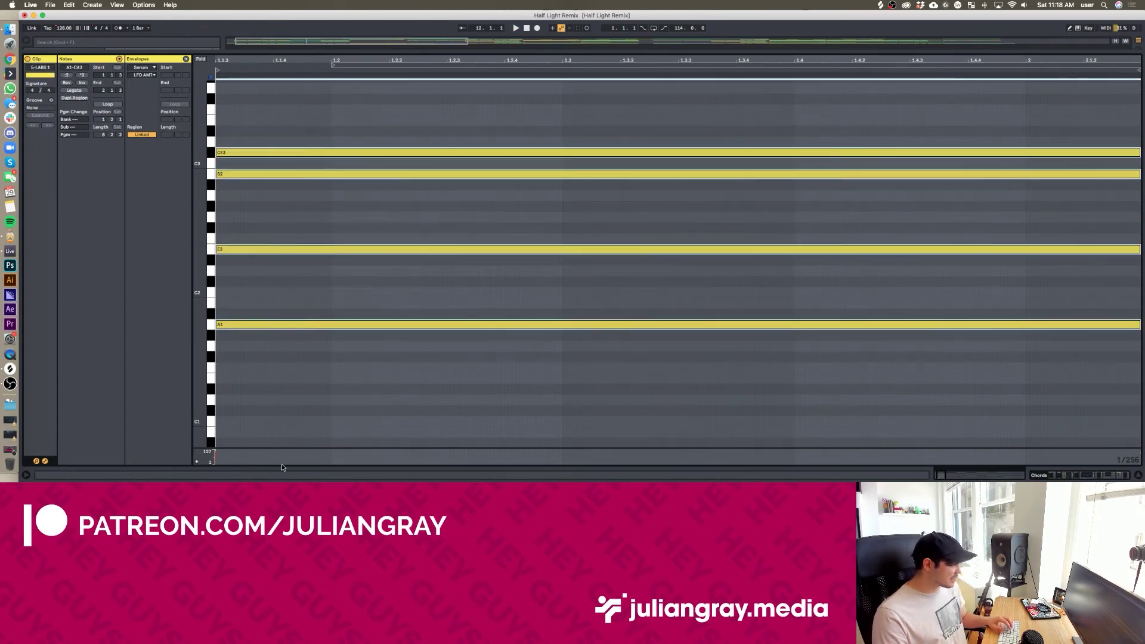
pyautogui.click(324, 375)
pyautogui.click(218, 375)
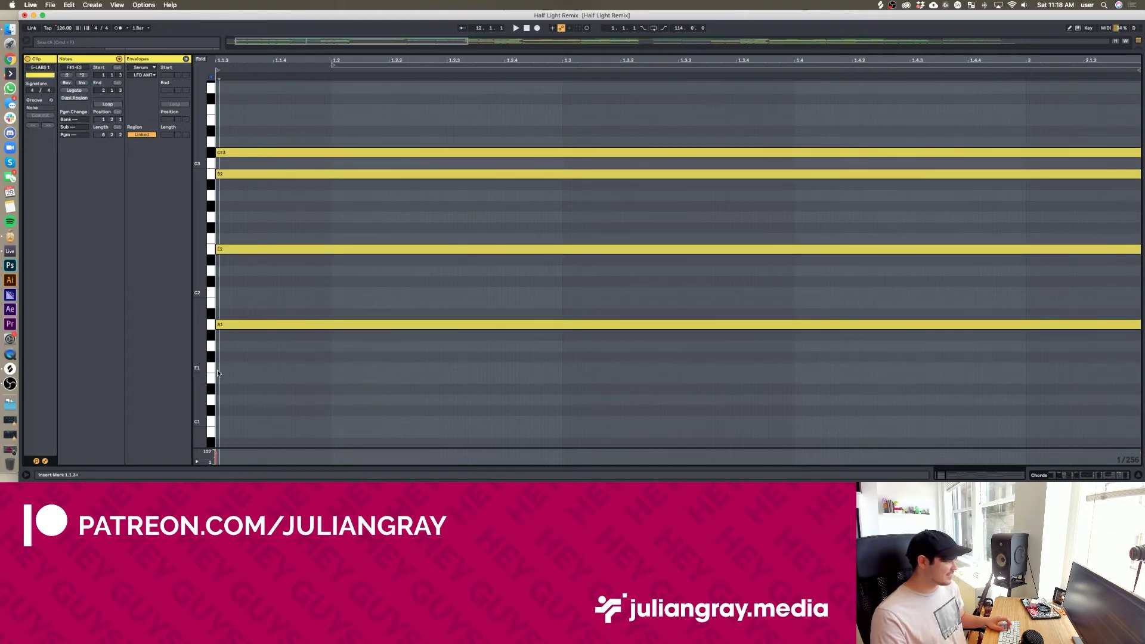
# Play the wide A1, E2, B2 and C#3 chord from its start and return to the Chords track's device chain
pyautogui.click(217, 367)
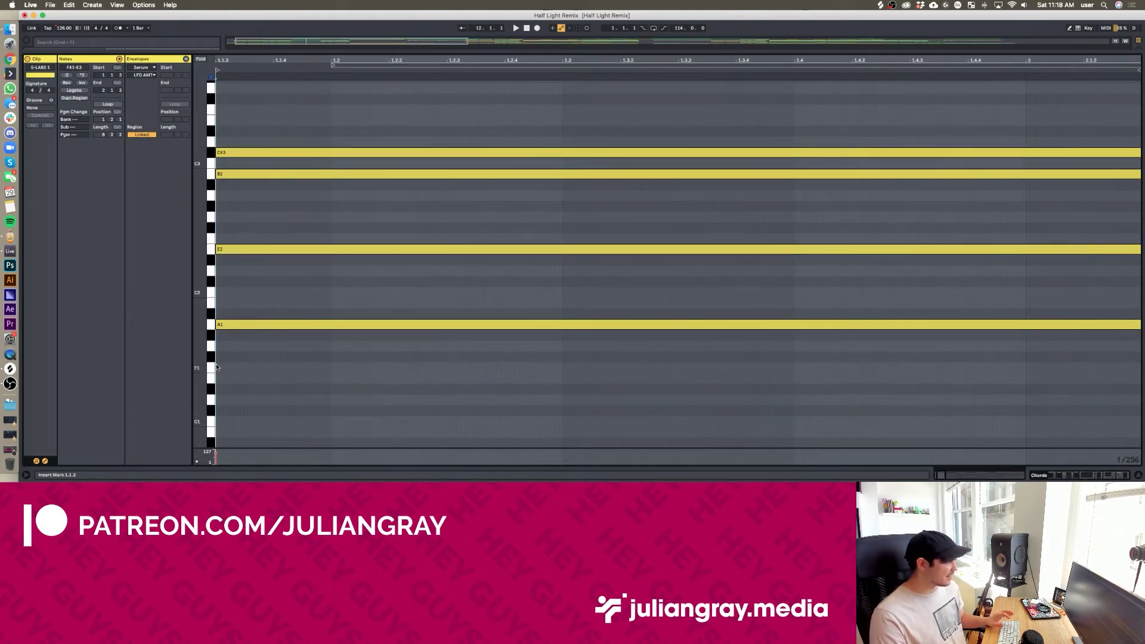
pyautogui.press('space')
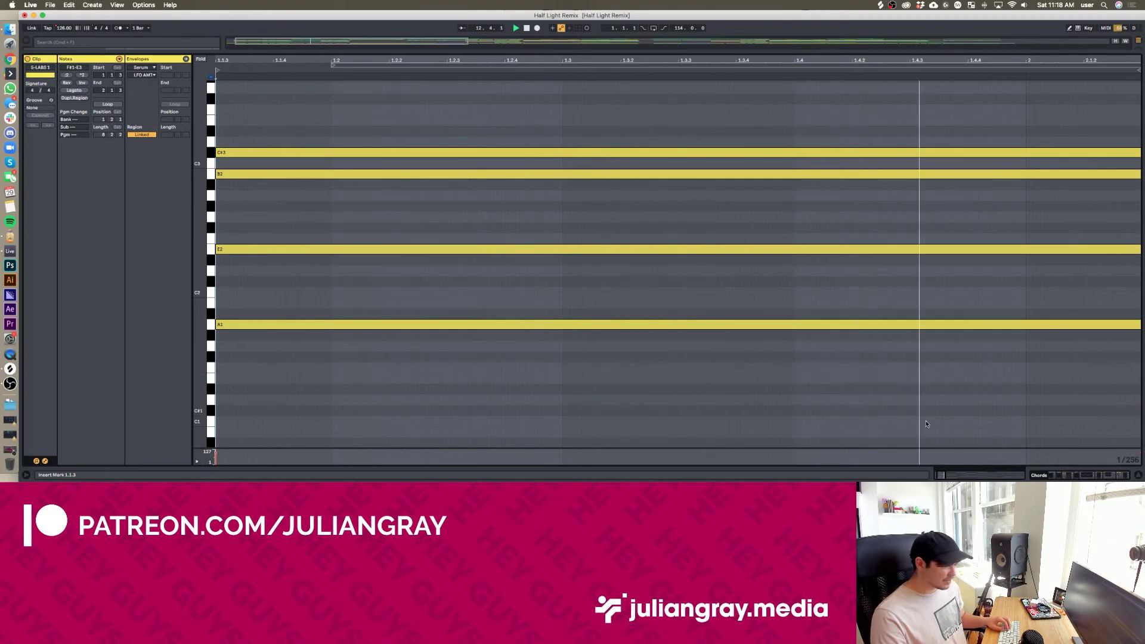
pyautogui.click(1074, 475)
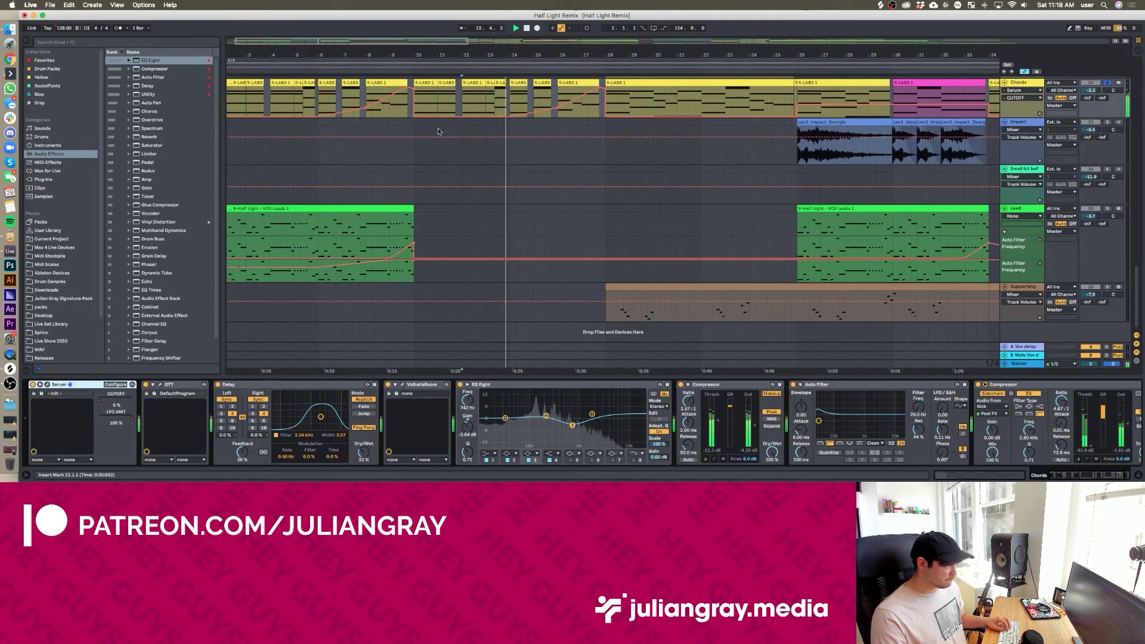
# Play the Chords track in the arrangement from around bar 13
pyautogui.click(456, 99)
pyautogui.press('space')
pyautogui.click(463, 96)
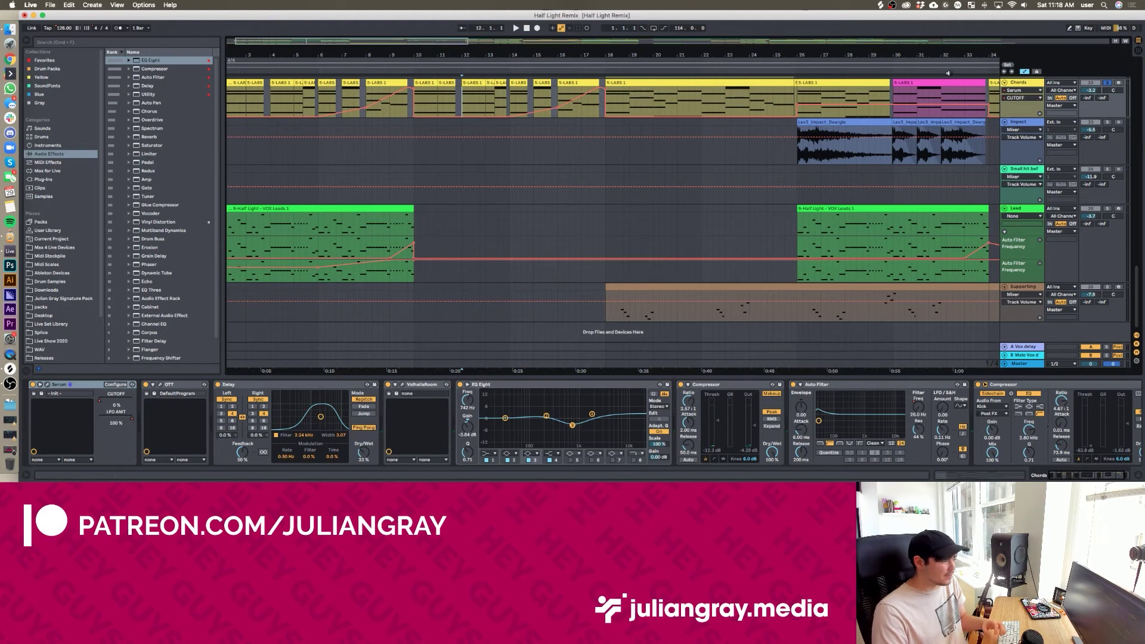
pyautogui.press('space')
# Show the Chords track's plug-in windows and review its EQ Eight, Compressor and Auto Filter frequency settings
pyautogui.press('super+alt+p')
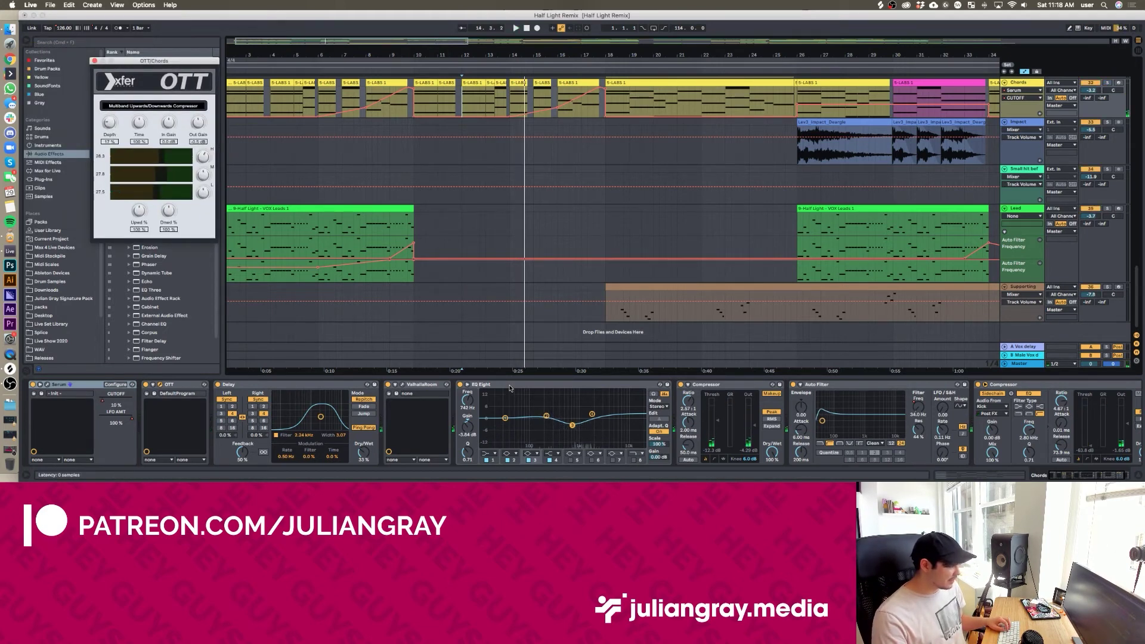
pyautogui.click(581, 429)
pyautogui.hscroll(2, 570, 451)
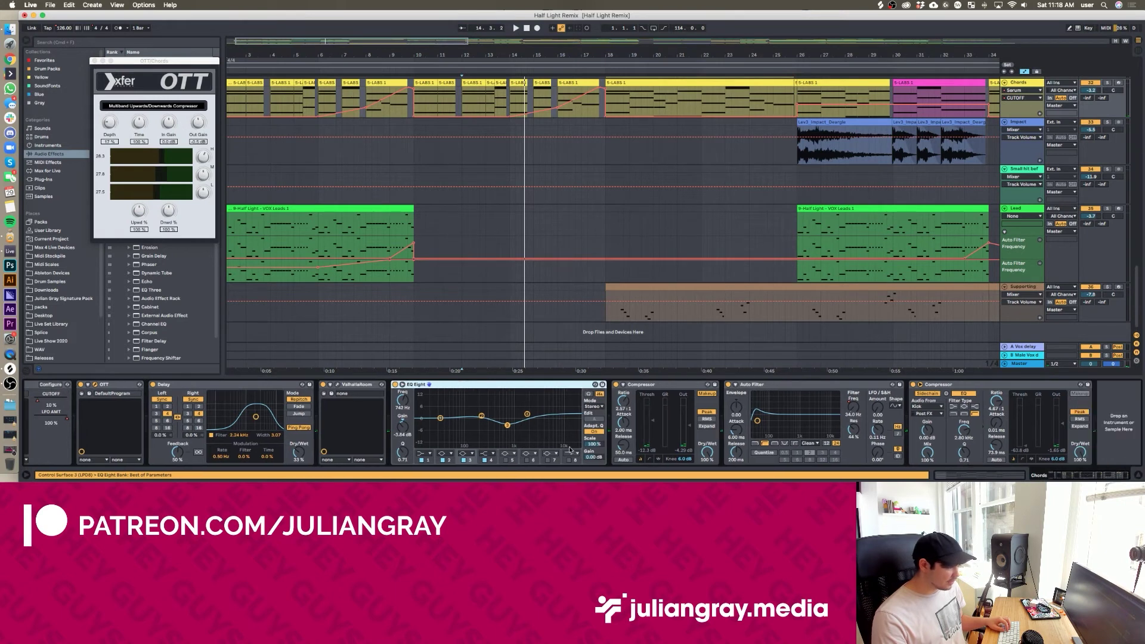
pyautogui.click(644, 430)
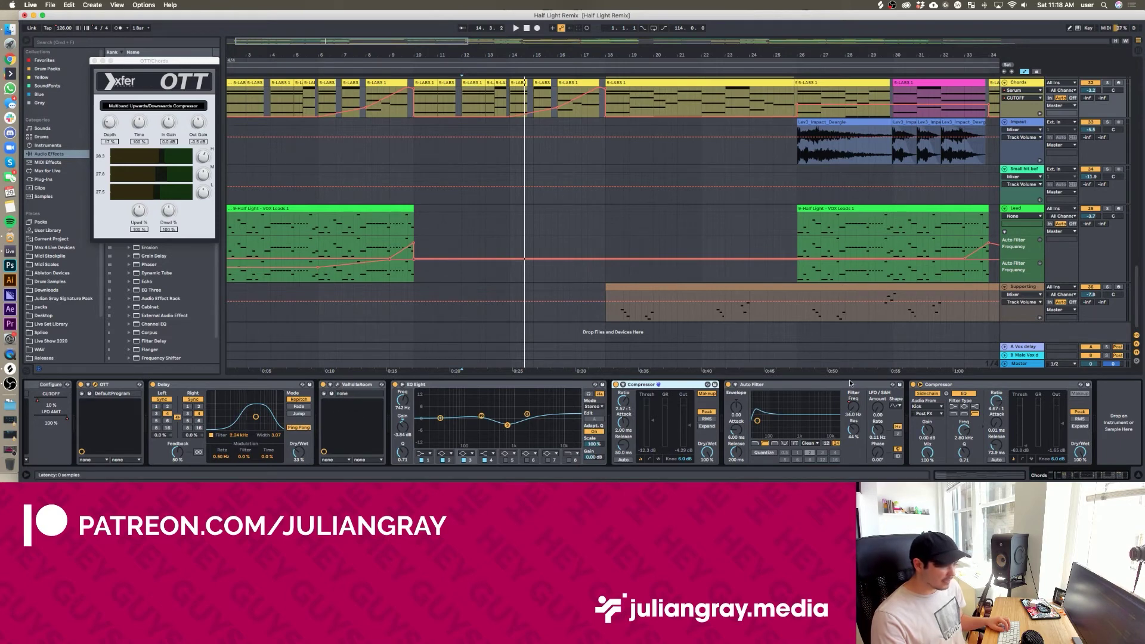
pyautogui.click(853, 407)
pyautogui.scroll(1, 703, 236)
# Re-enable automation, play the Chords from bar 16 and bar 18, and inspect the sidechained Compressor
pyautogui.click(569, 28)
pyautogui.click(541, 111)
pyautogui.press('space')
pyautogui.click(556, 112)
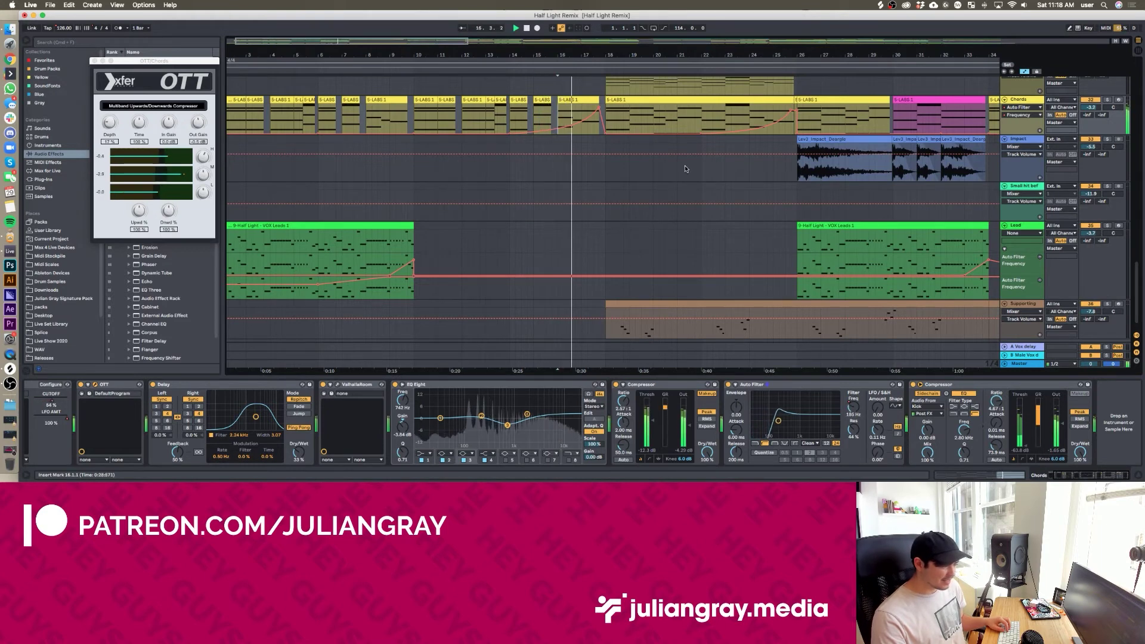
pyautogui.click(1024, 389)
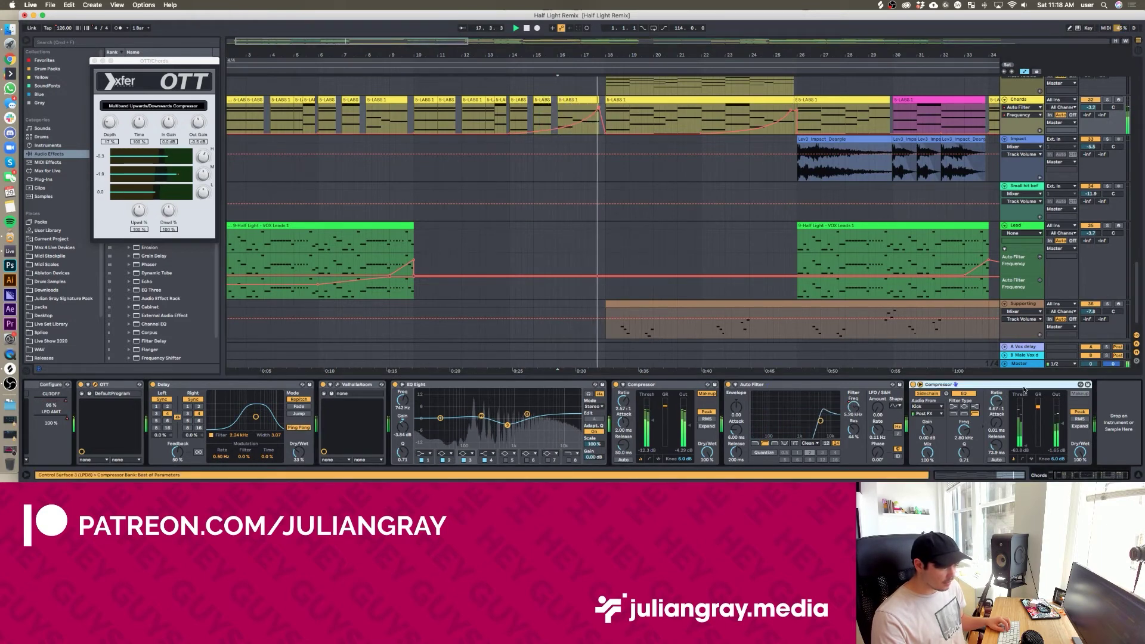
pyautogui.click(605, 111)
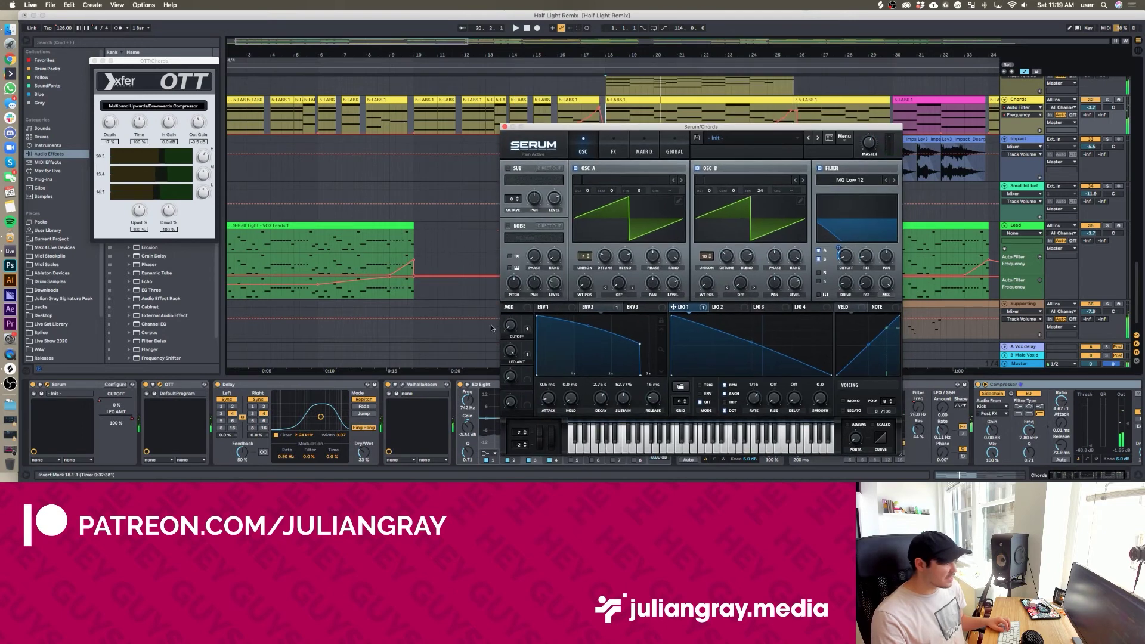
# Show Serum's CUTOFF automation on the Chords track, re-enable automation and play the Piano part from bar 18
pyautogui.click(511, 326)
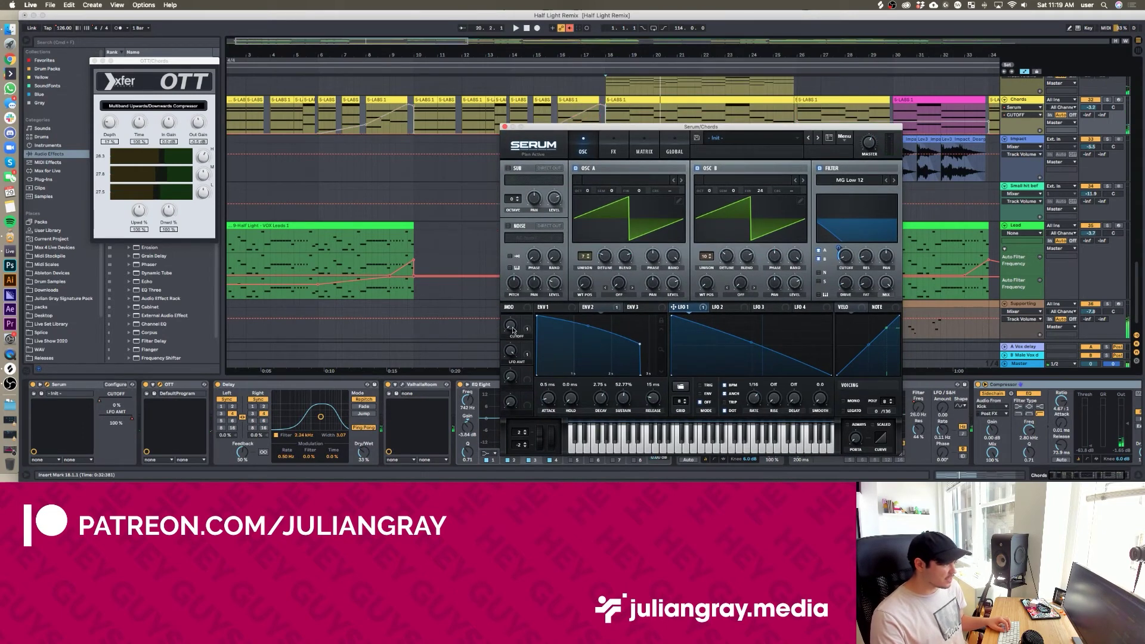
pyautogui.click(570, 28)
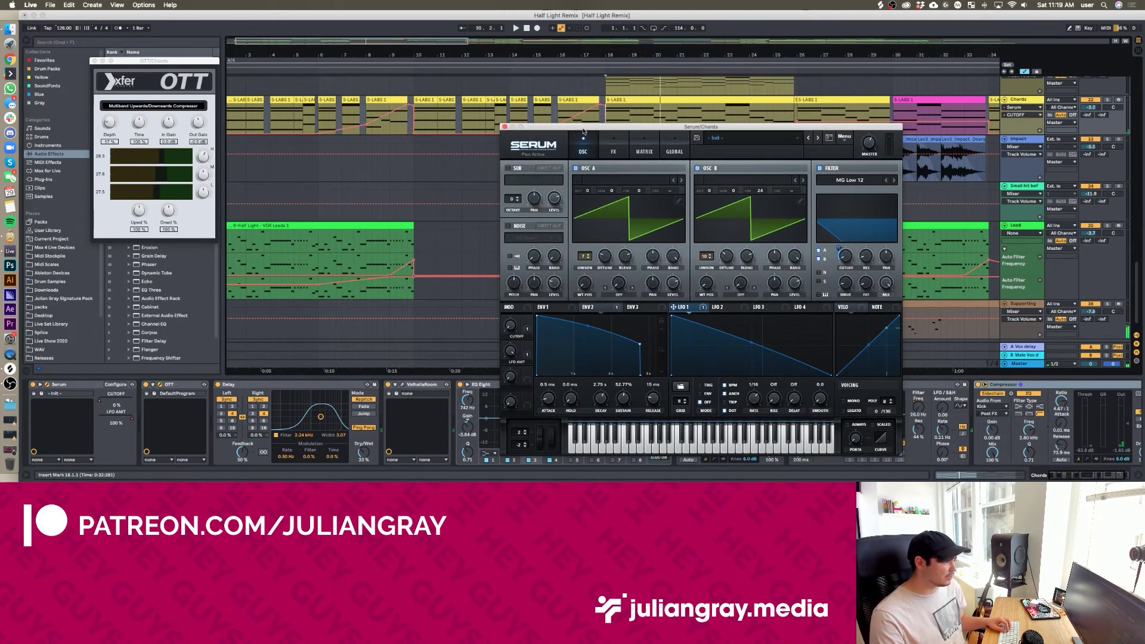
pyautogui.click(600, 134)
pyautogui.click(600, 87)
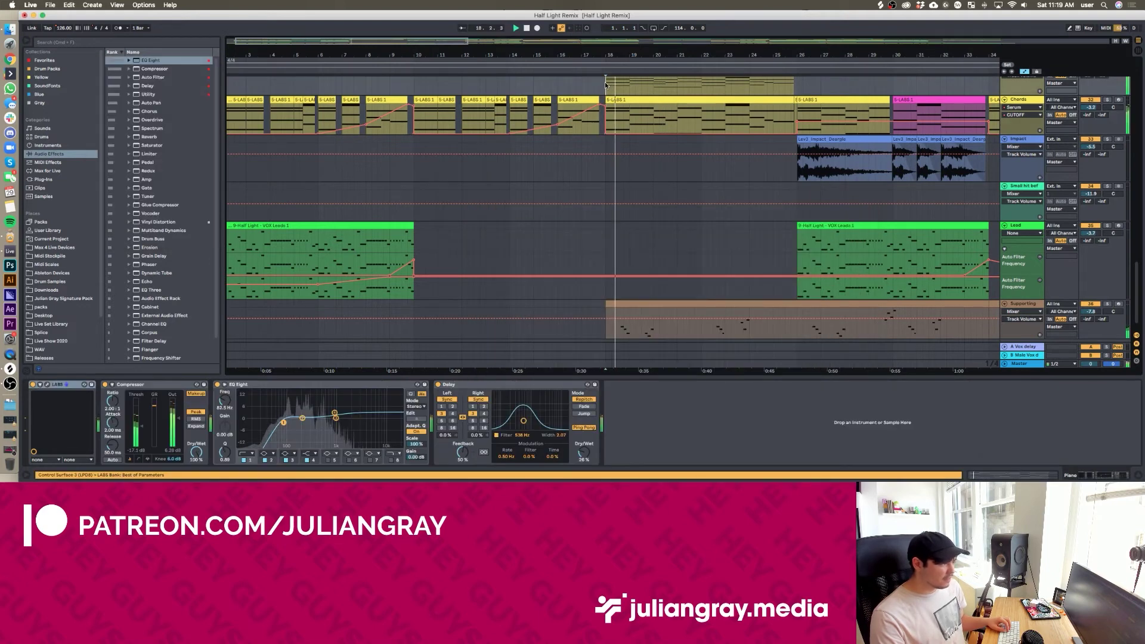
pyautogui.scroll(3, 608, 96)
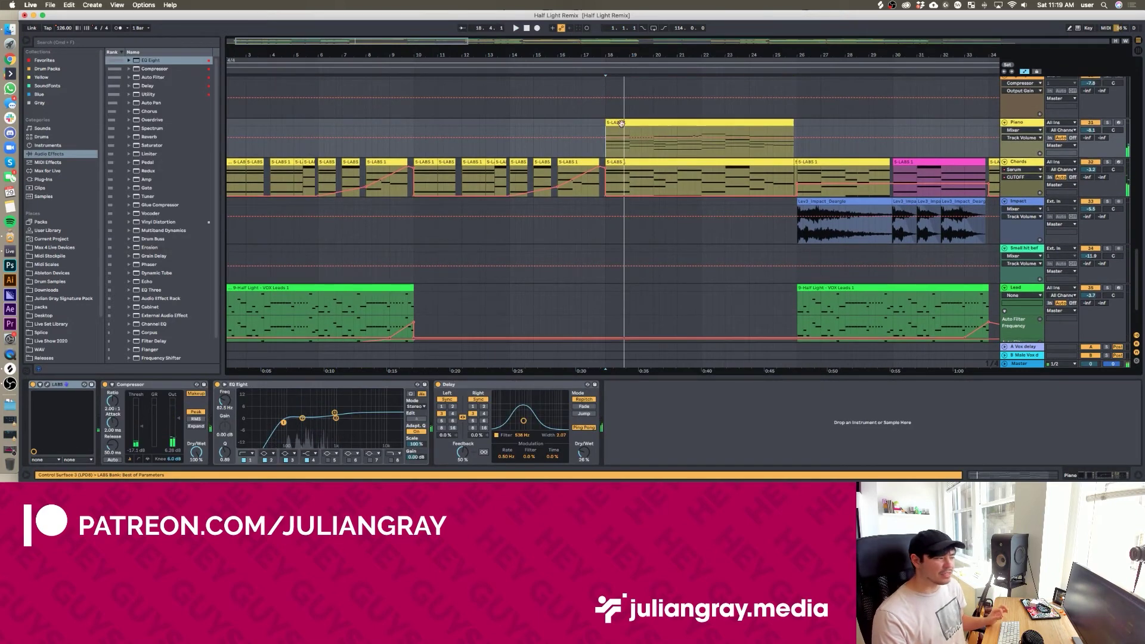
# Play the Chords track from bar 22, close the Serum window and stop playback
pyautogui.click(702, 177)
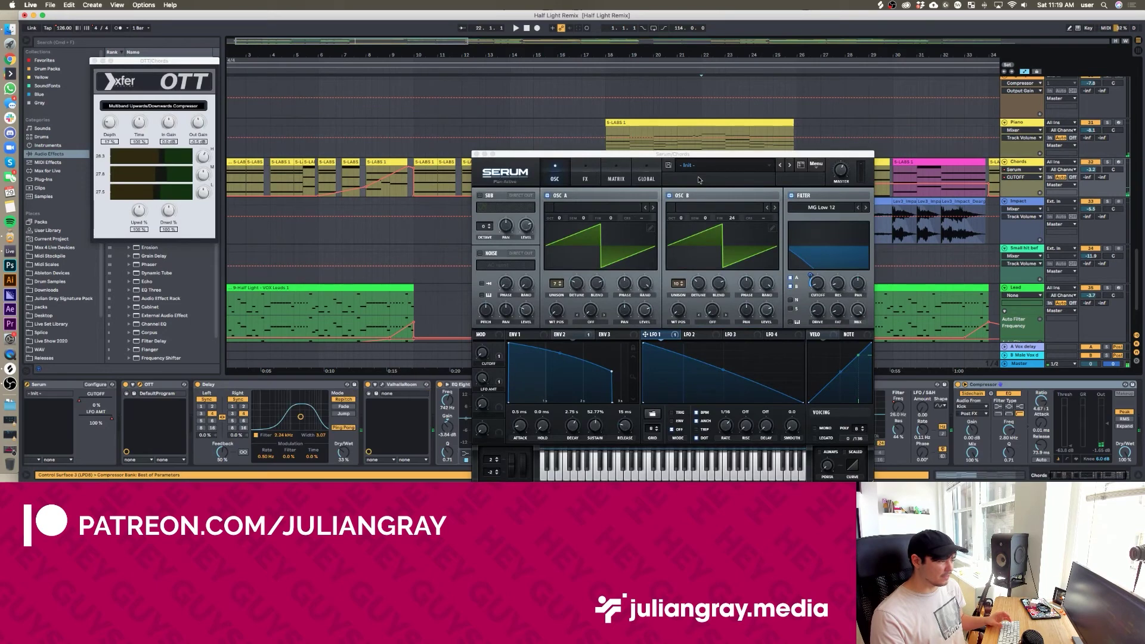
pyautogui.click(516, 28)
pyautogui.click(474, 154)
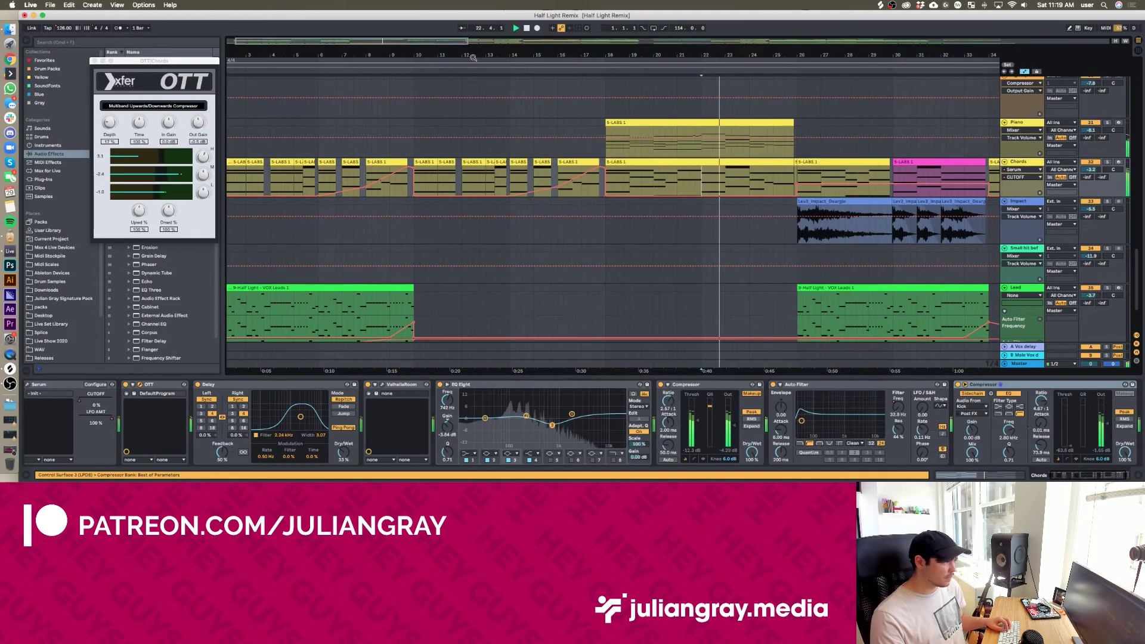
pyautogui.moveTo(439, 43); pyautogui.dragTo(489, 43)
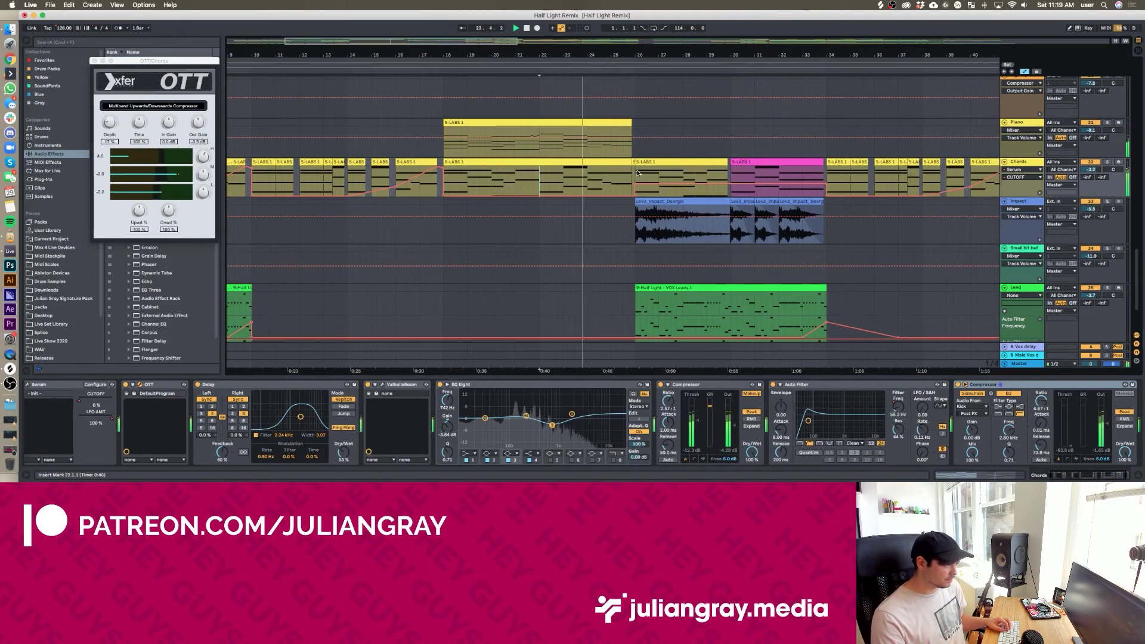
pyautogui.scroll(1, 481, 217)
pyautogui.press('space')
pyautogui.hscroll(-1, 66, 411)
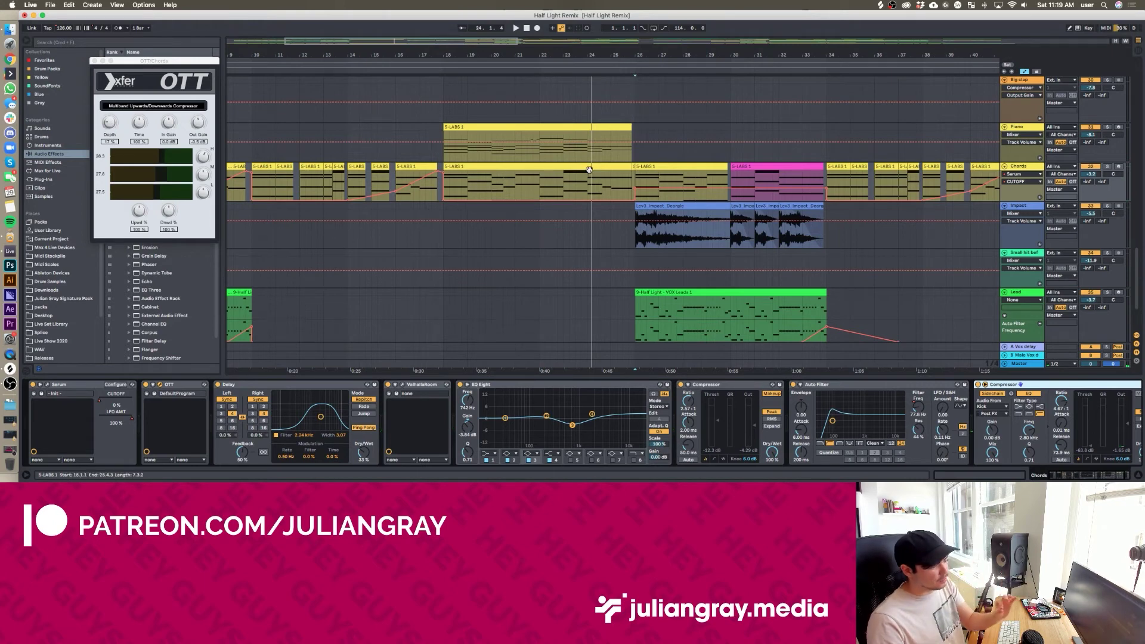
# Play the lead-in to the Piano clip from bar 16 and the clip itself from bar 18
pyautogui.click(608, 181)
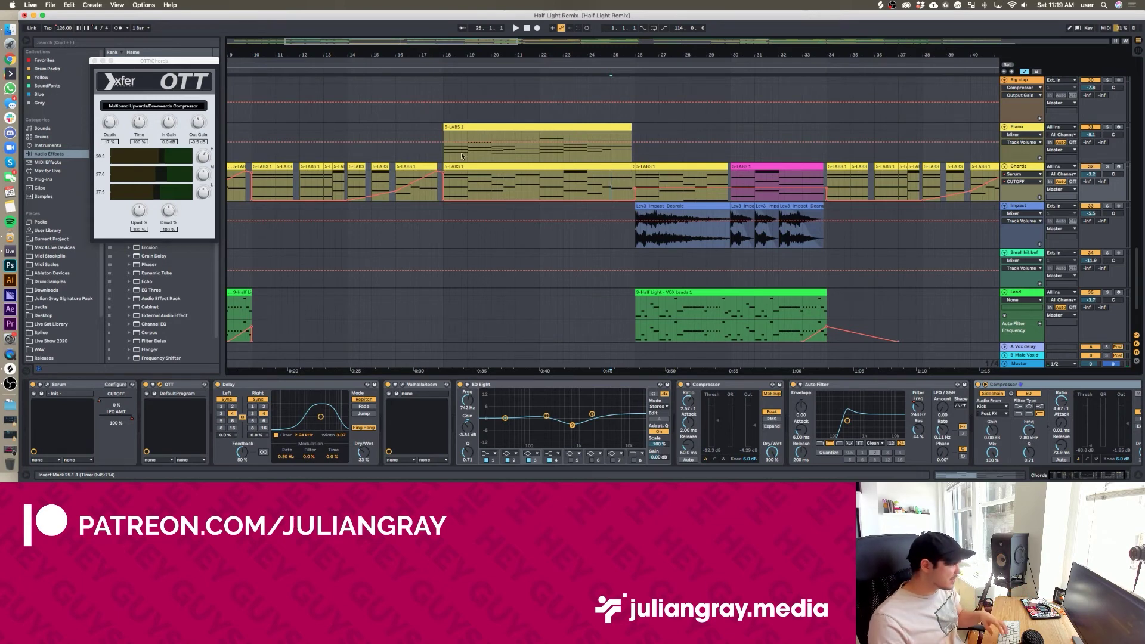
pyautogui.click(394, 154)
pyautogui.press('space')
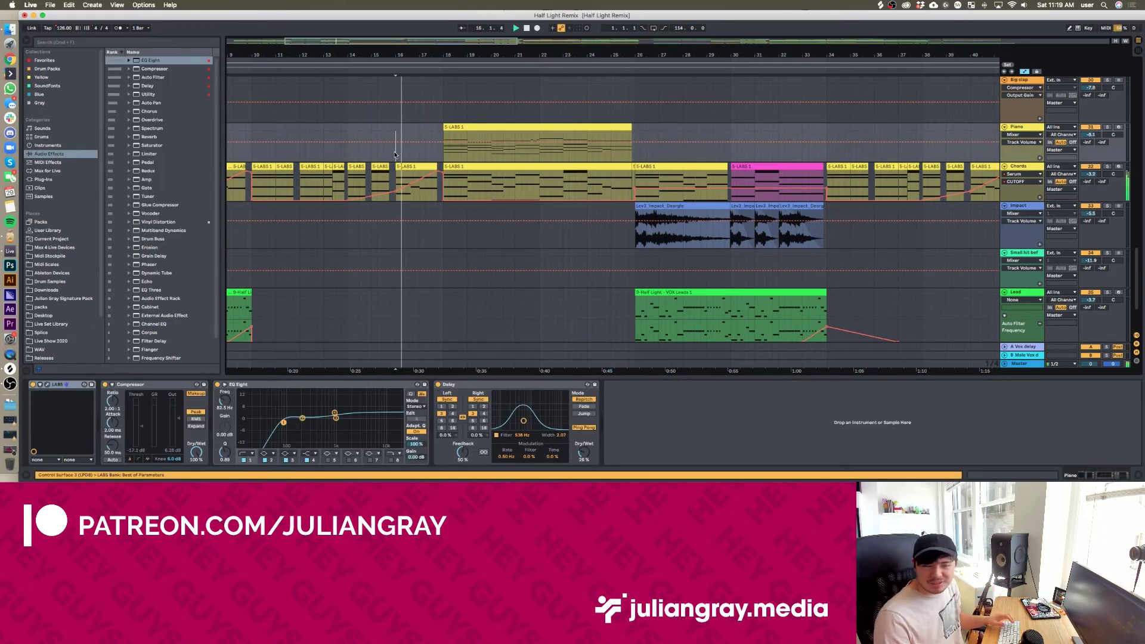
pyautogui.click(443, 156)
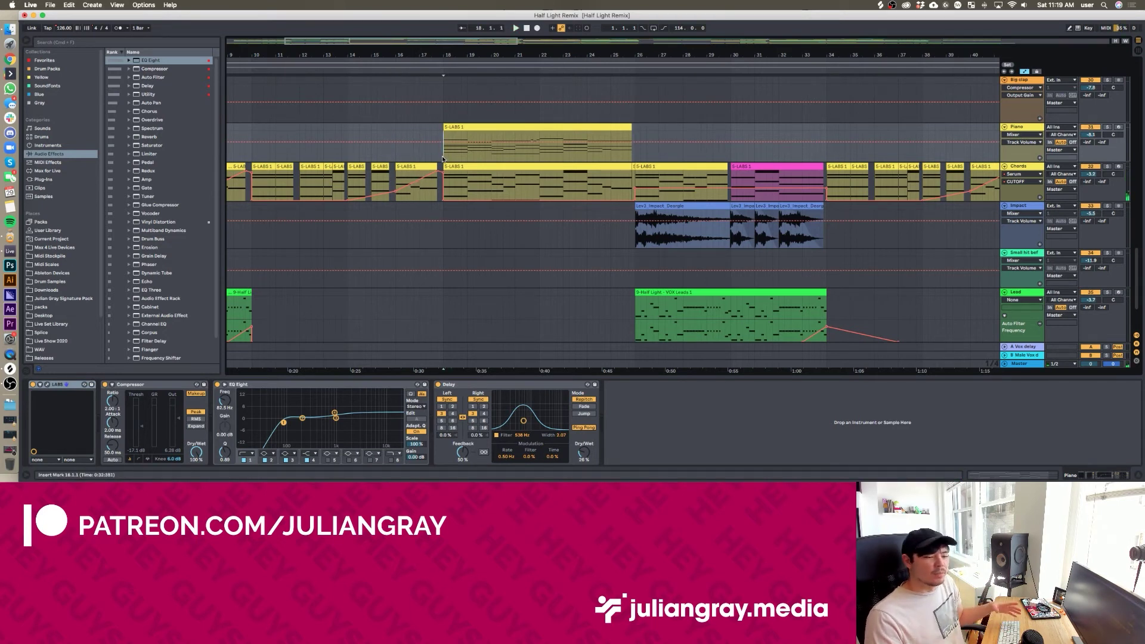
pyautogui.press('space')
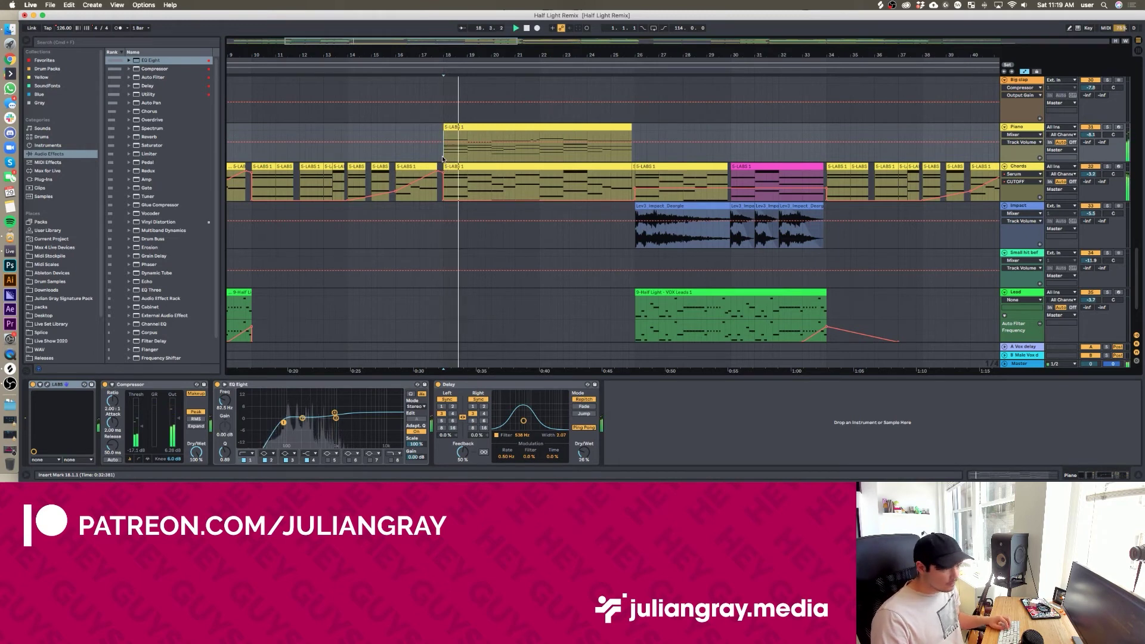
# Audition the Piano clip from bar 22 and from near its end in bar 25
pyautogui.click(539, 156)
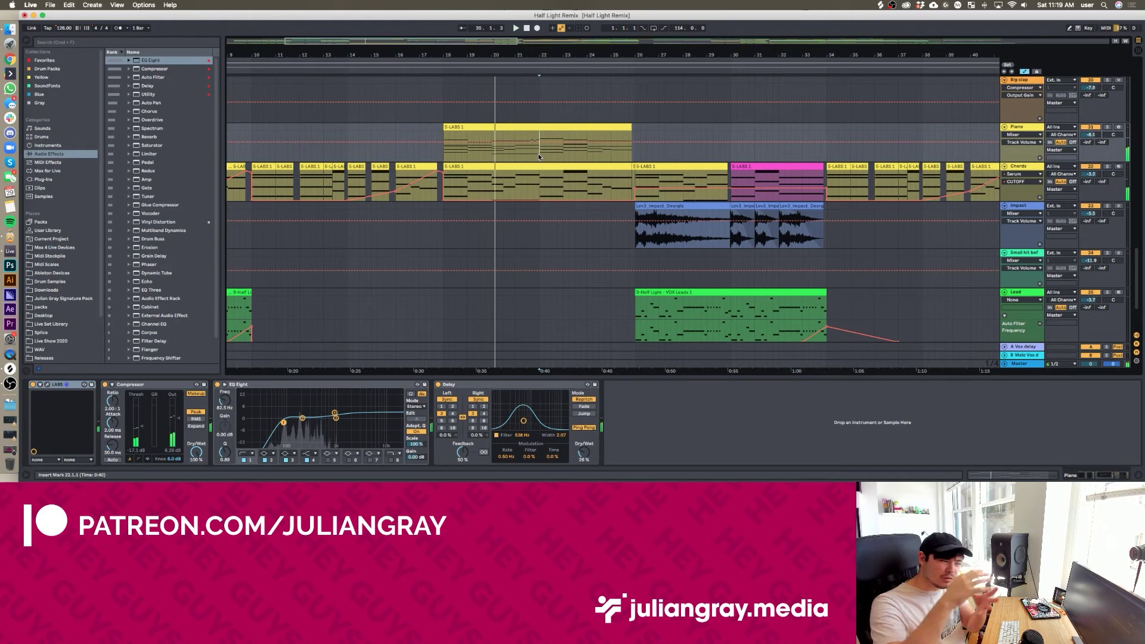
pyautogui.click(622, 156)
pyautogui.press('space')
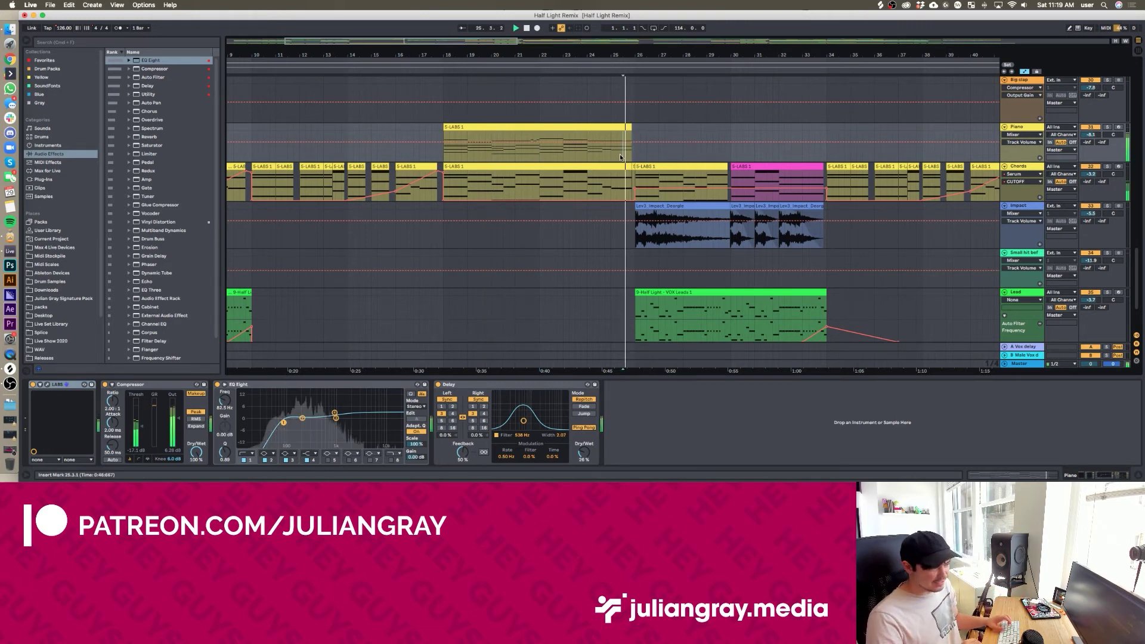
pyautogui.click(592, 157)
pyautogui.click(582, 157)
# Play the Chords from bar 26, select bars 26 to 34 of that track and close the Serum and OTT windows
pyautogui.click(641, 173)
pyautogui.scroll(-1, 477, 226)
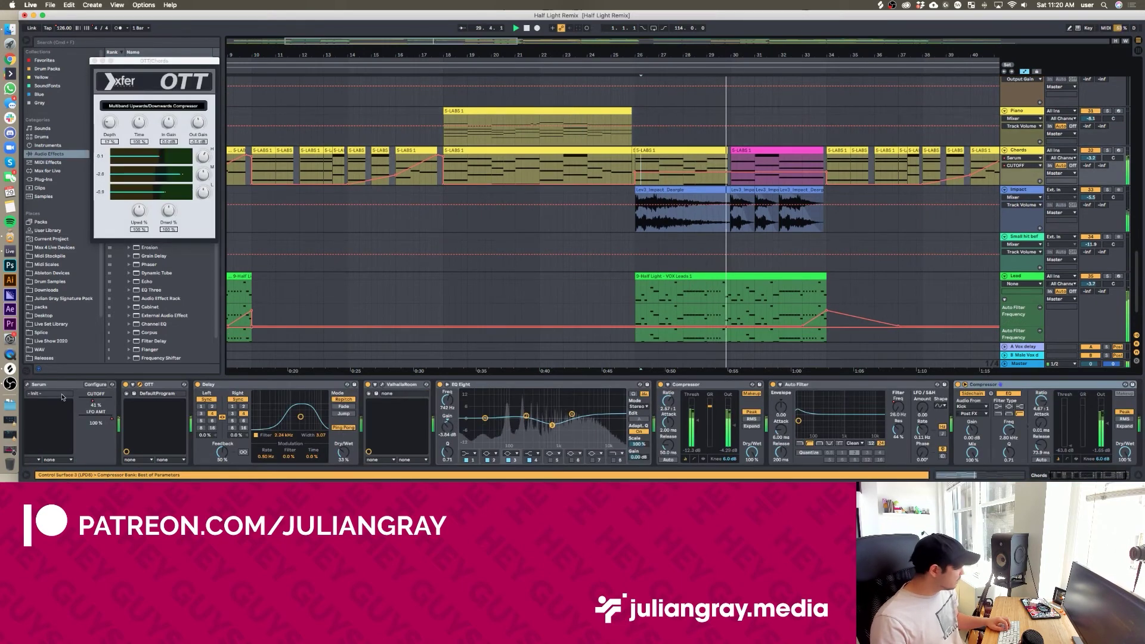
pyautogui.click(647, 173)
pyautogui.moveTo(647, 173); pyautogui.dragTo(823, 157)
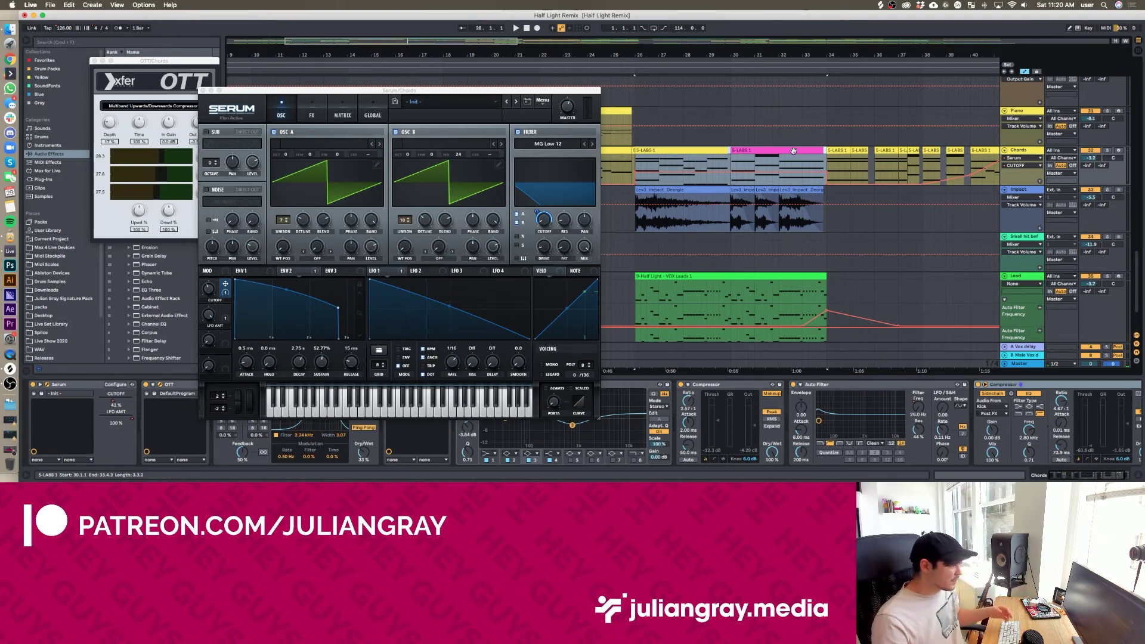
pyautogui.click(203, 90)
pyautogui.click(93, 61)
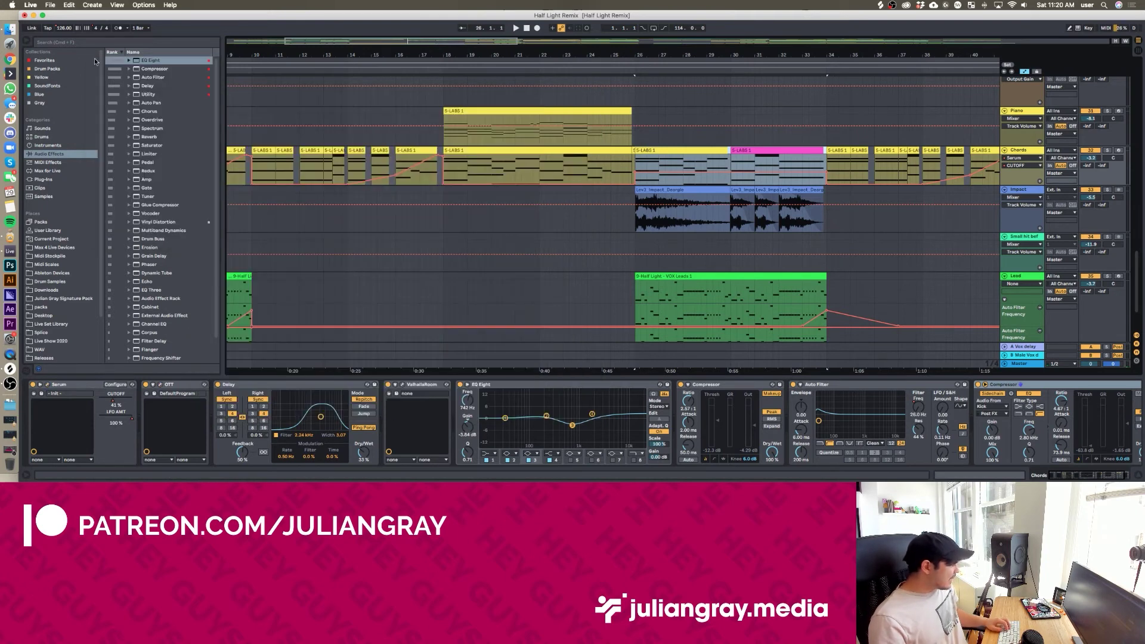
# Solo the Impact track and place the insert marker at 25.4.1, just before its first clip
pyautogui.hscroll(5, 721, 268)
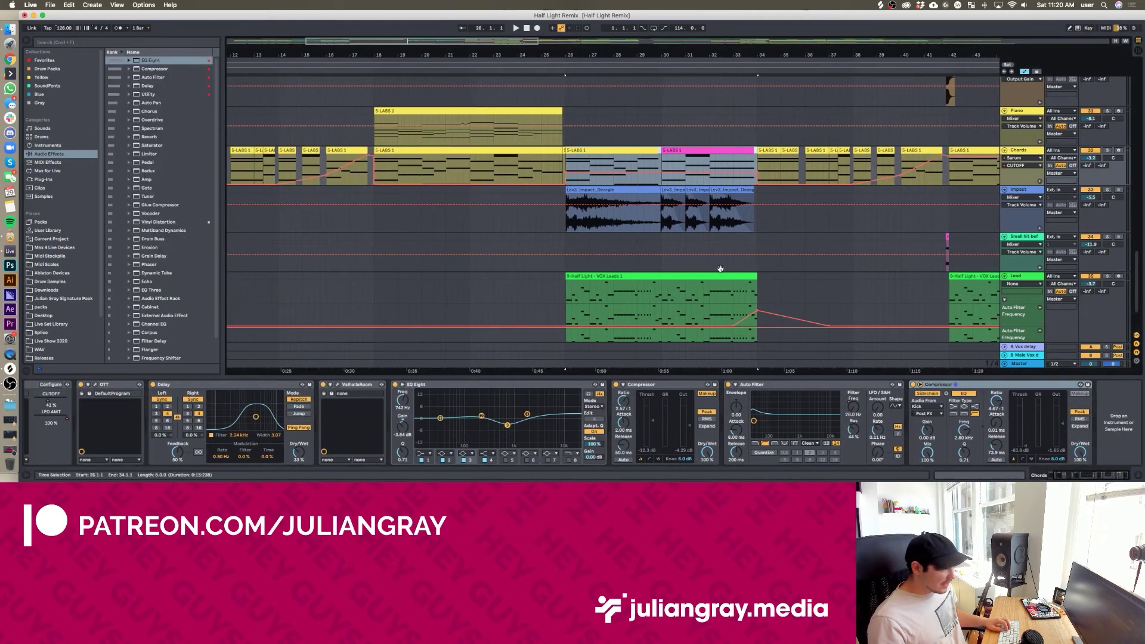
pyautogui.click(752, 226)
pyautogui.scroll(2, 753, 225)
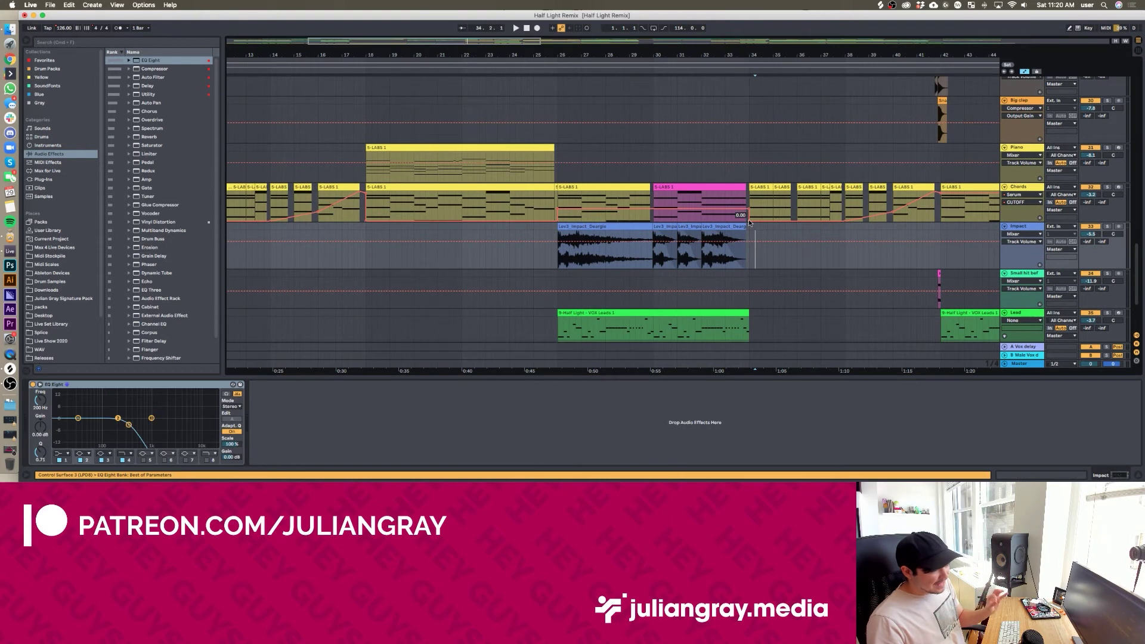
pyautogui.click(750, 229)
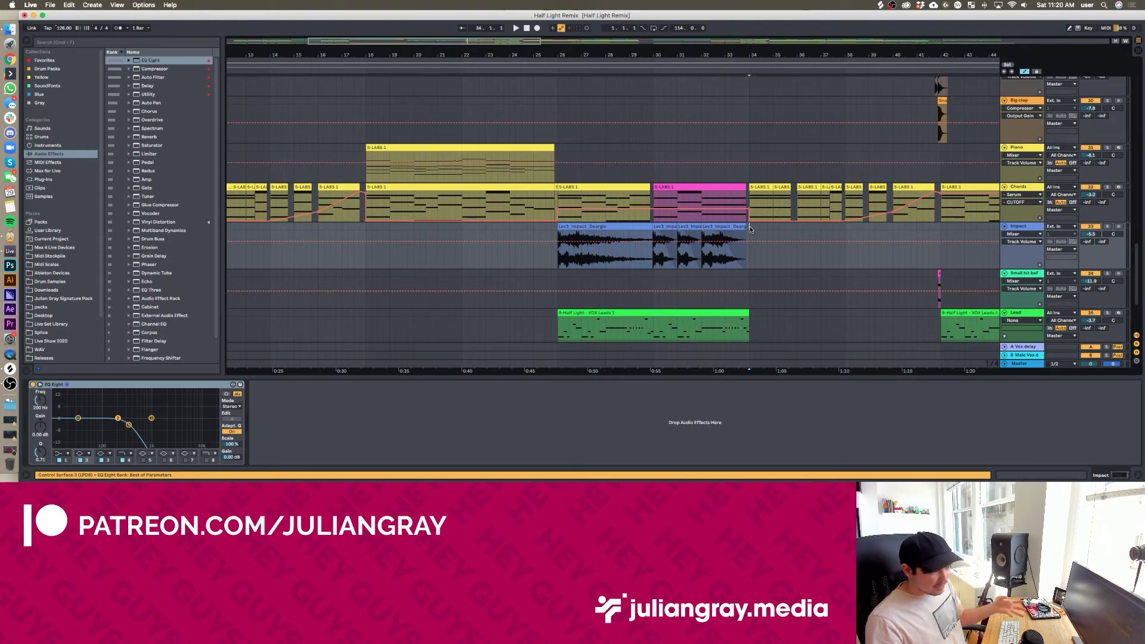
pyautogui.click(553, 243)
pyautogui.click(554, 261)
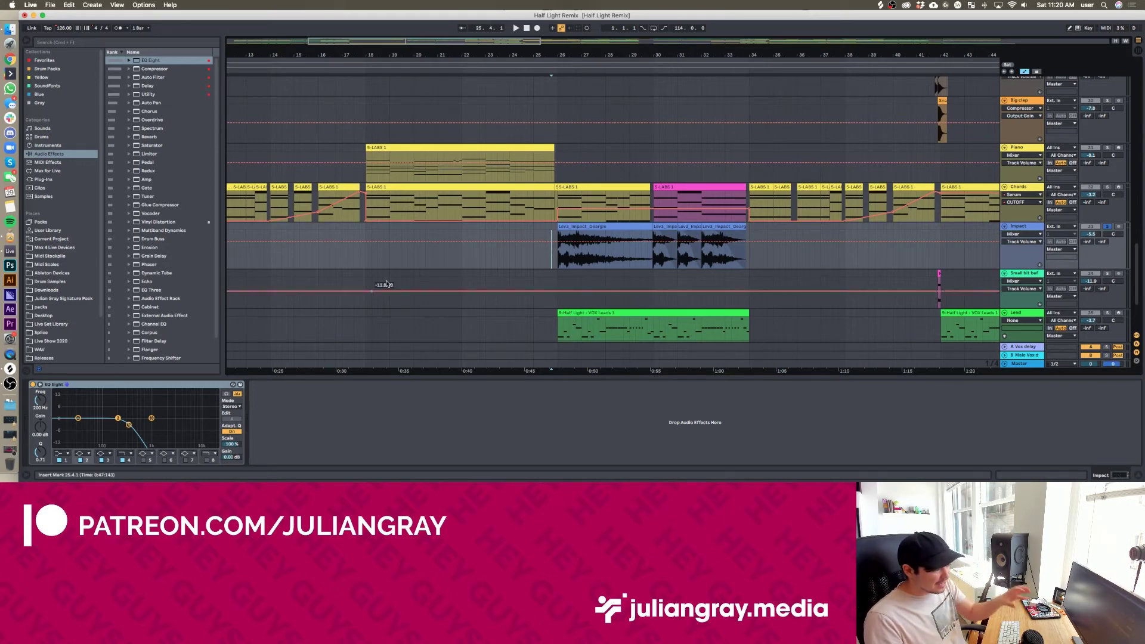
# Look over the bass and drum parts above the impacts, and play the soloed Impact track from bar 25
pyautogui.scroll(15, 392, 282)
pyautogui.scroll(-15, 391, 283)
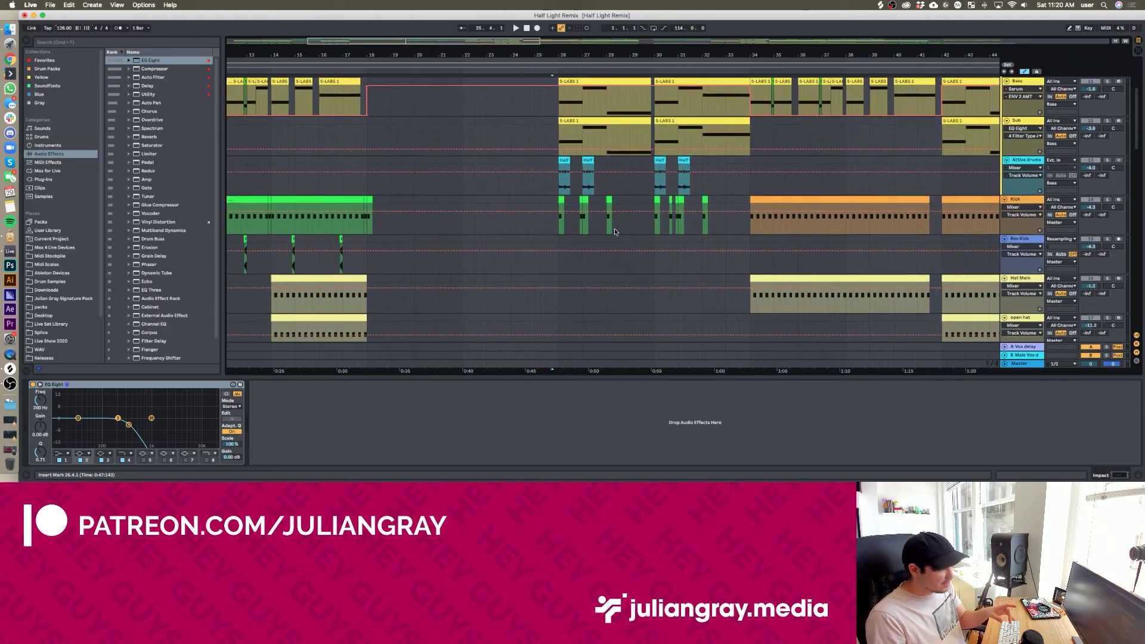
pyautogui.moveTo(656, 187); pyautogui.dragTo(864, 189)
pyautogui.click(744, 198)
pyautogui.click(551, 197)
pyautogui.press('space')
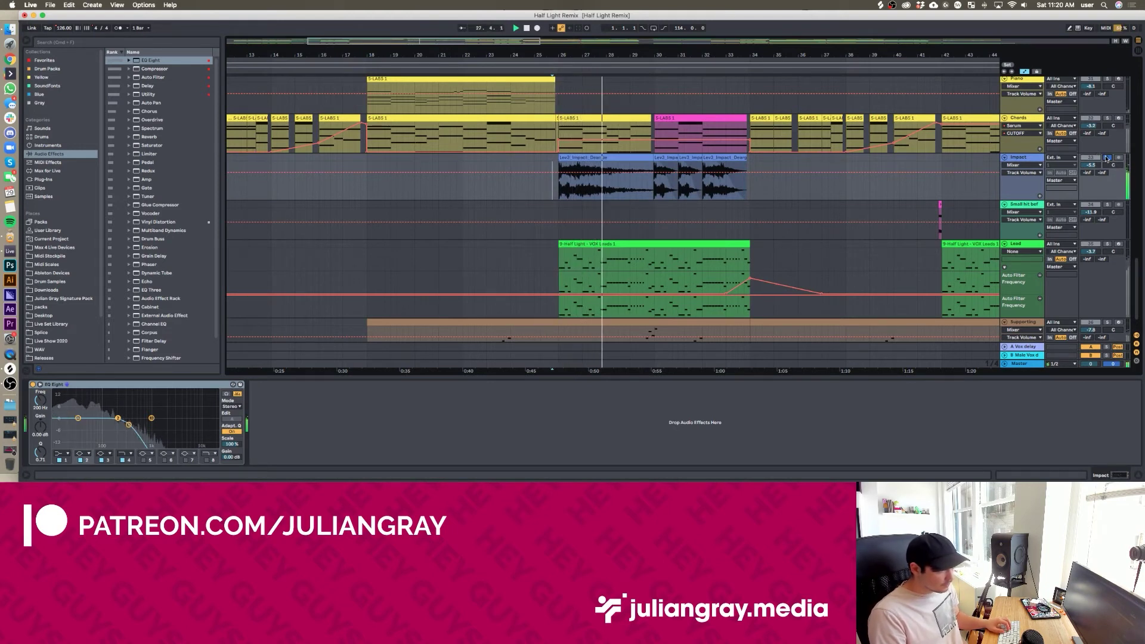
# Turn off solo on the Impact track and play its shorter impact clips from bars 30, 31 and 32
pyautogui.click(1107, 158)
pyautogui.click(655, 191)
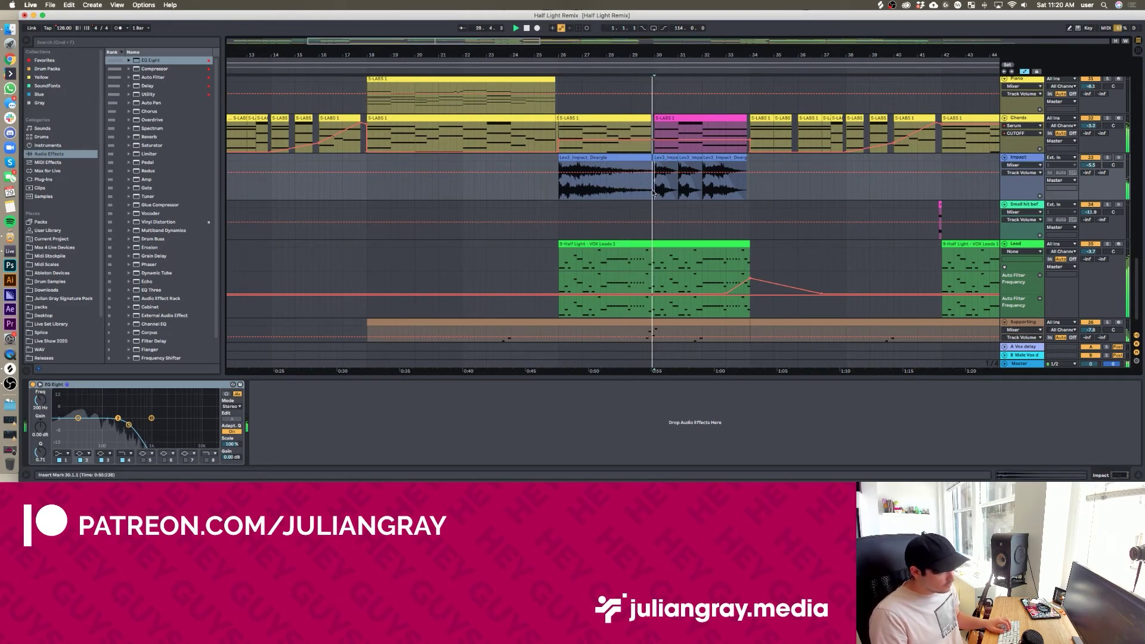
pyautogui.click(680, 187)
pyautogui.click(705, 185)
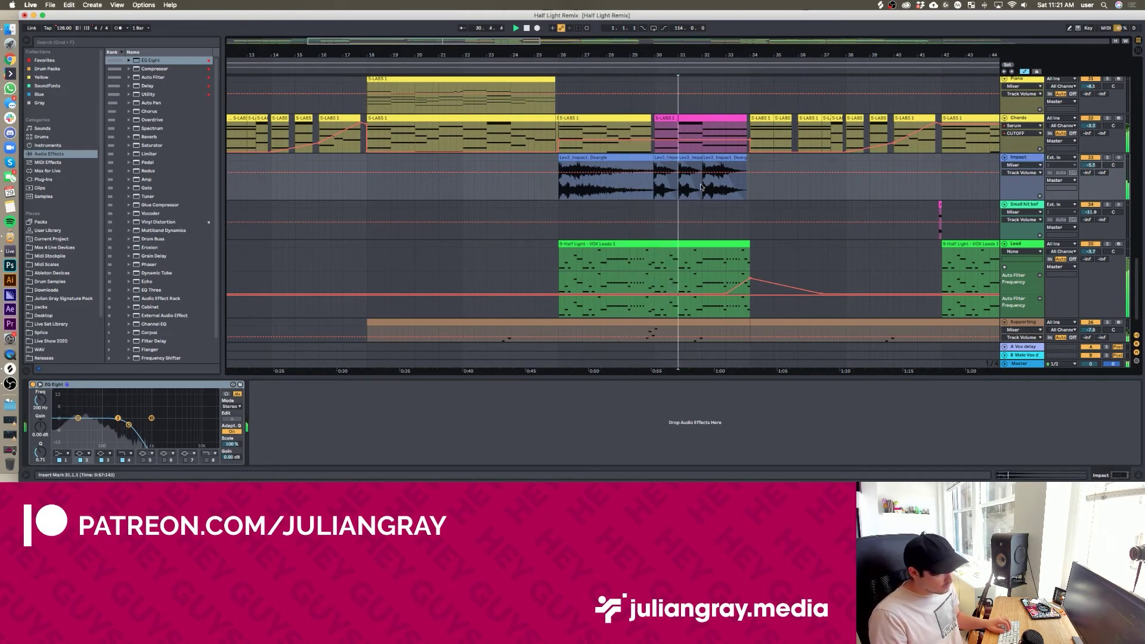
# Solo the Small hit before drop track and play its clip just before bar 42
pyautogui.scroll(-1, 703, 186)
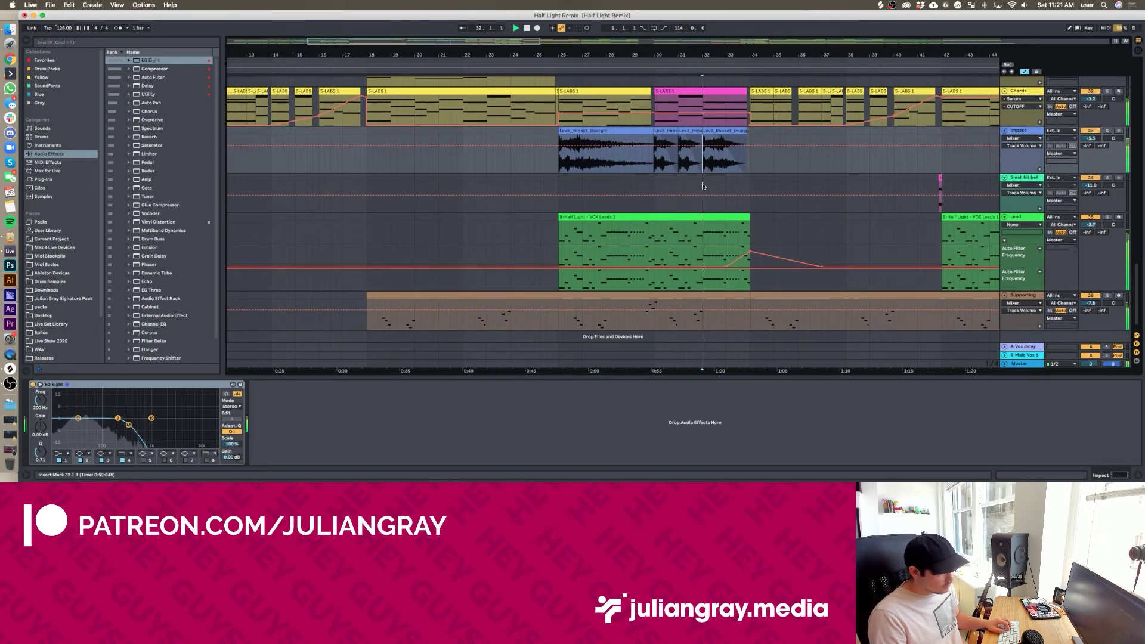
pyautogui.scroll(-1, 703, 183)
pyautogui.click(702, 220)
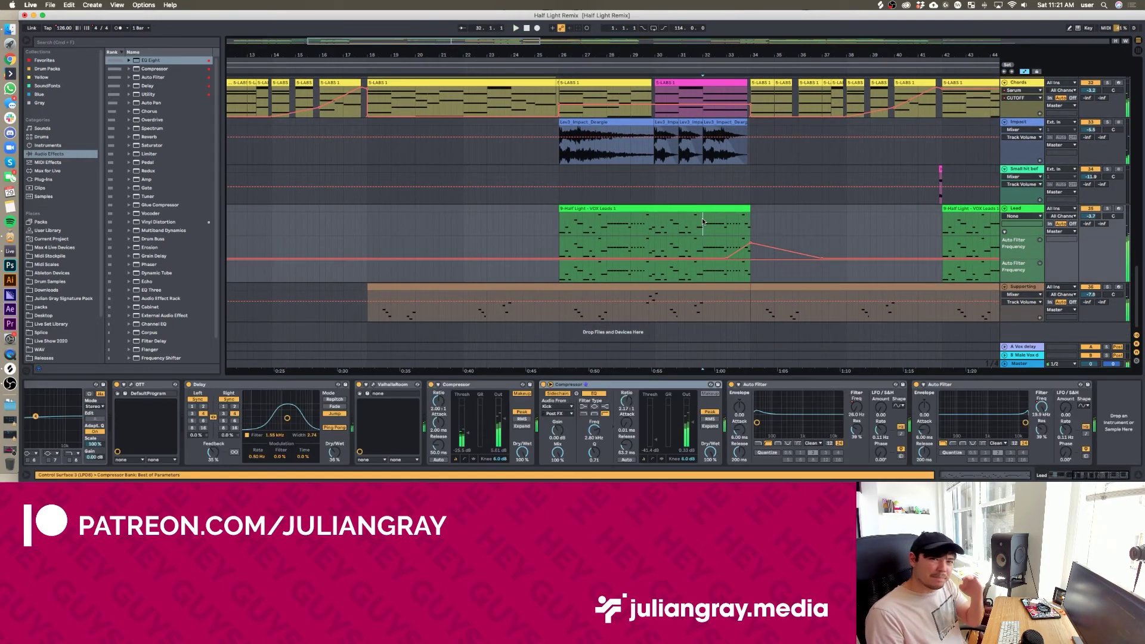
pyautogui.click(1033, 170)
pyautogui.click(944, 179)
pyautogui.click(1106, 169)
pyautogui.press('space')
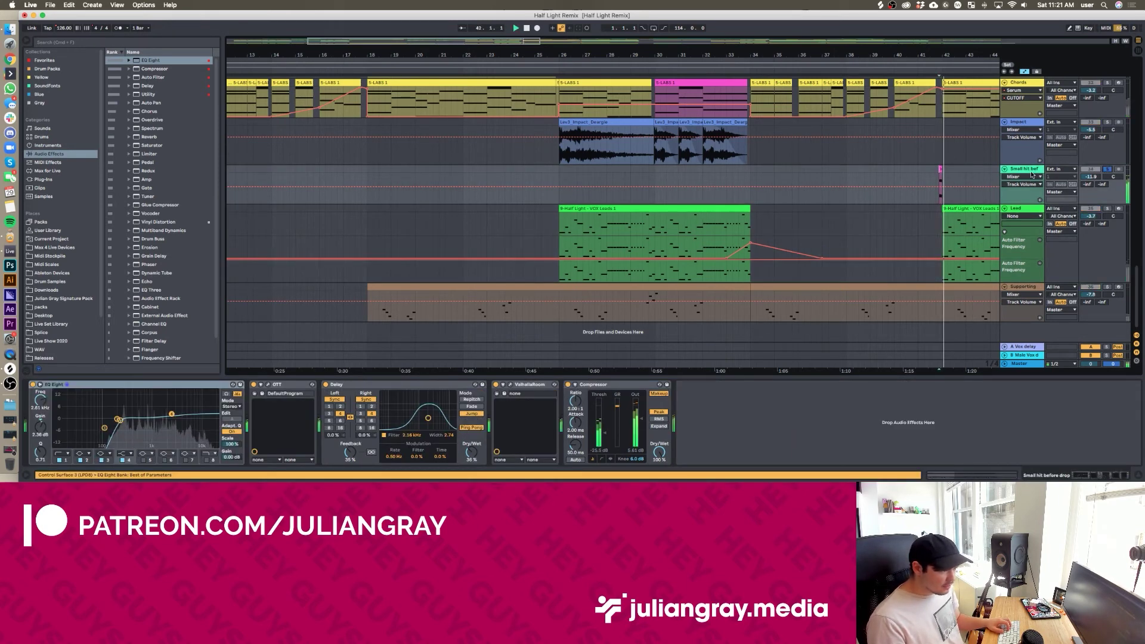
# Play the full mix from bar 40 into the drop and select the small hit clip before bar 42
pyautogui.click(924, 175)
pyautogui.click(896, 170)
pyautogui.press('space')
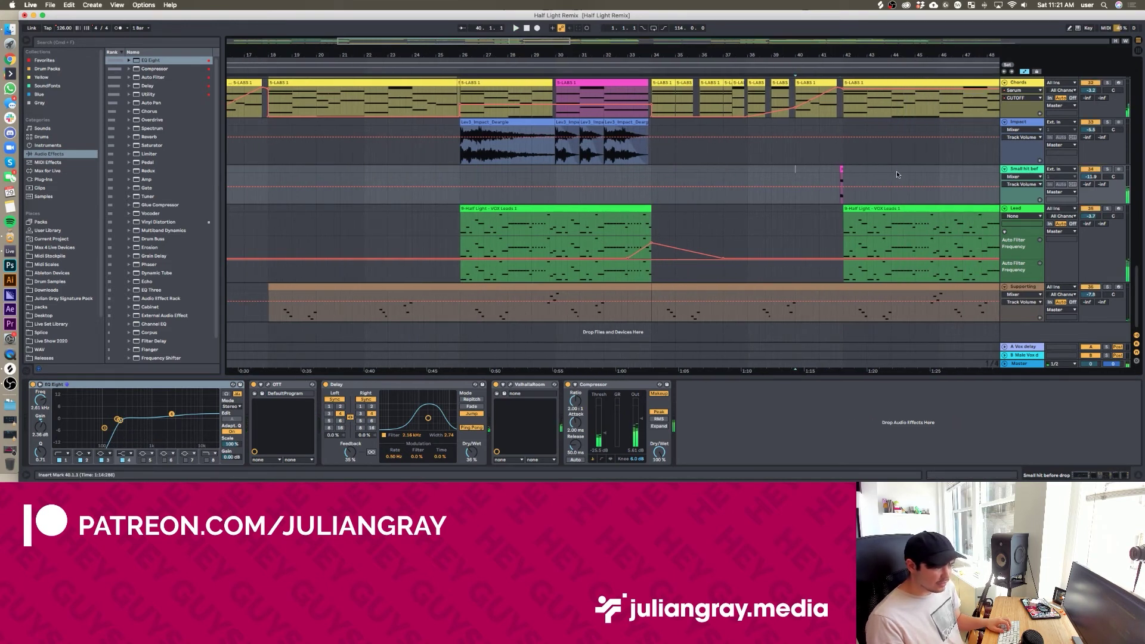
pyautogui.click(798, 172)
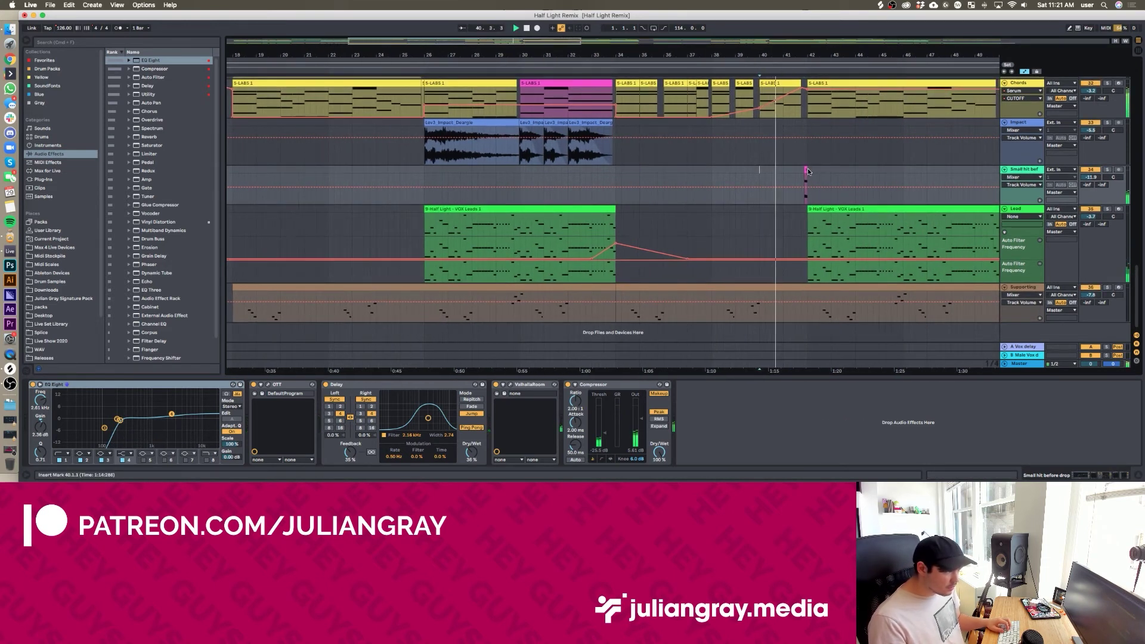
pyautogui.click(805, 170)
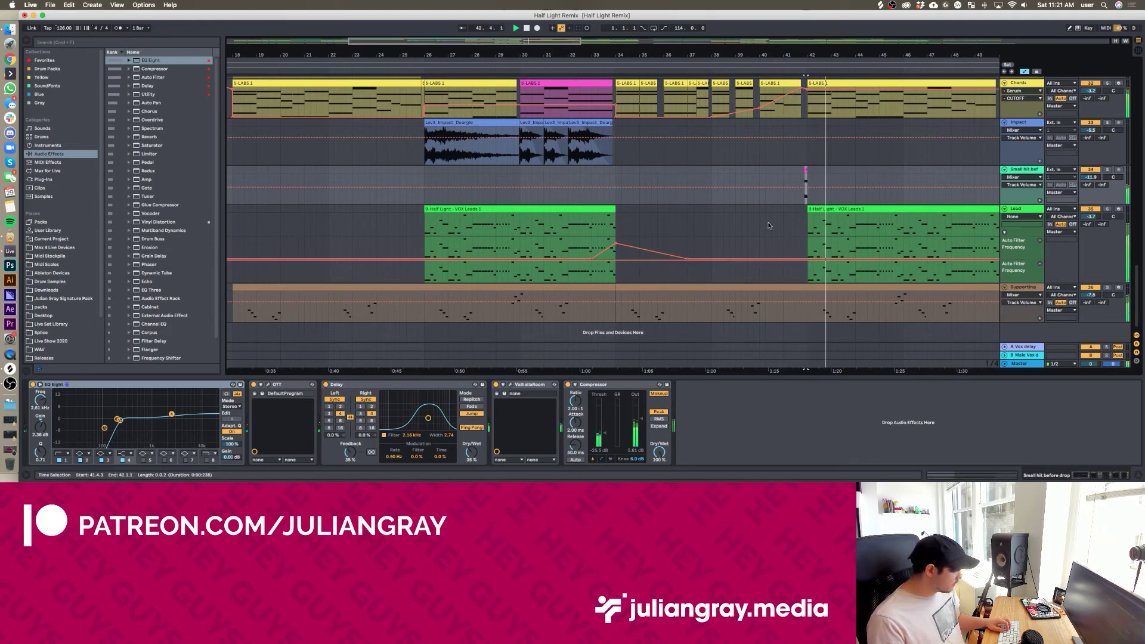
# Review the OTT, Delay and ValhallaRoom effects on the small hit track, closing the plug-in windows
pyautogui.click(268, 384)
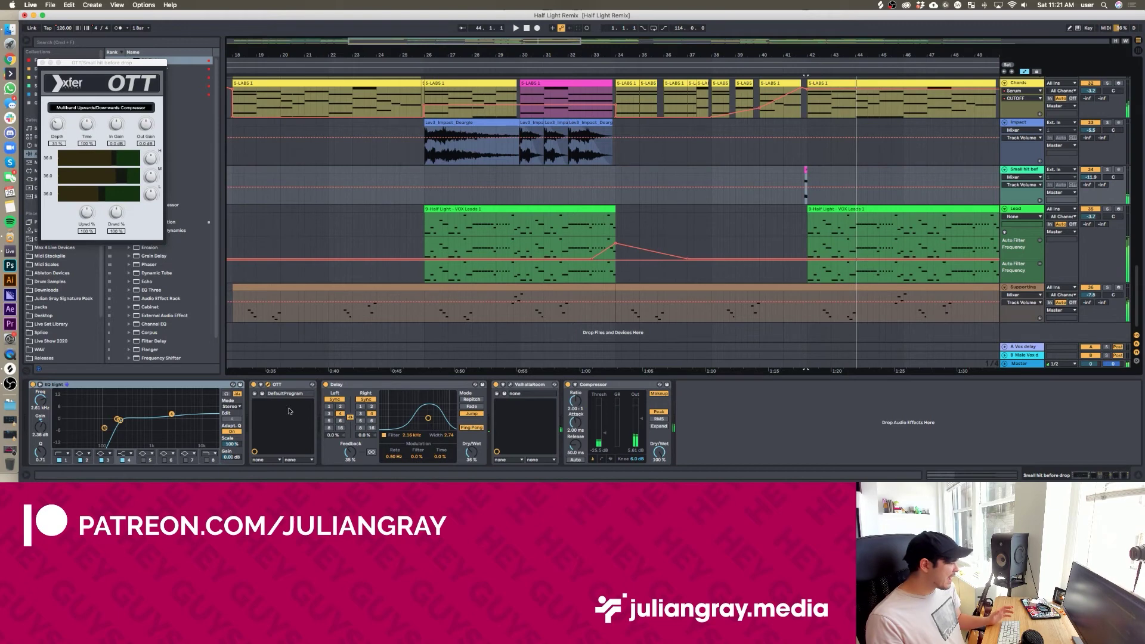
pyautogui.click(367, 384)
pyautogui.click(510, 385)
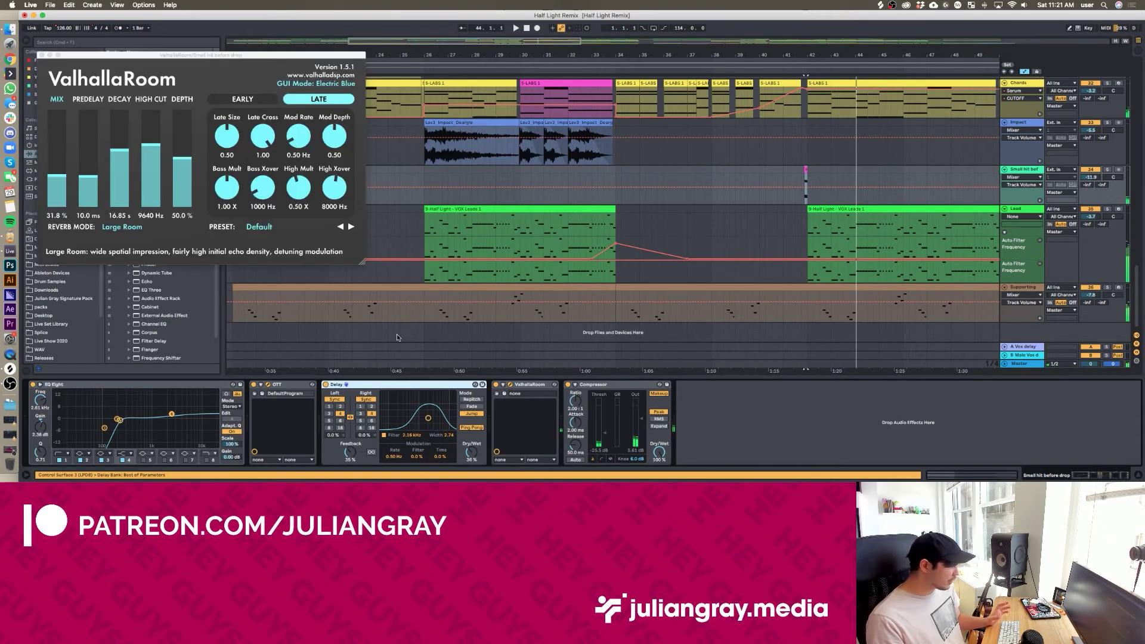
pyautogui.click(41, 55)
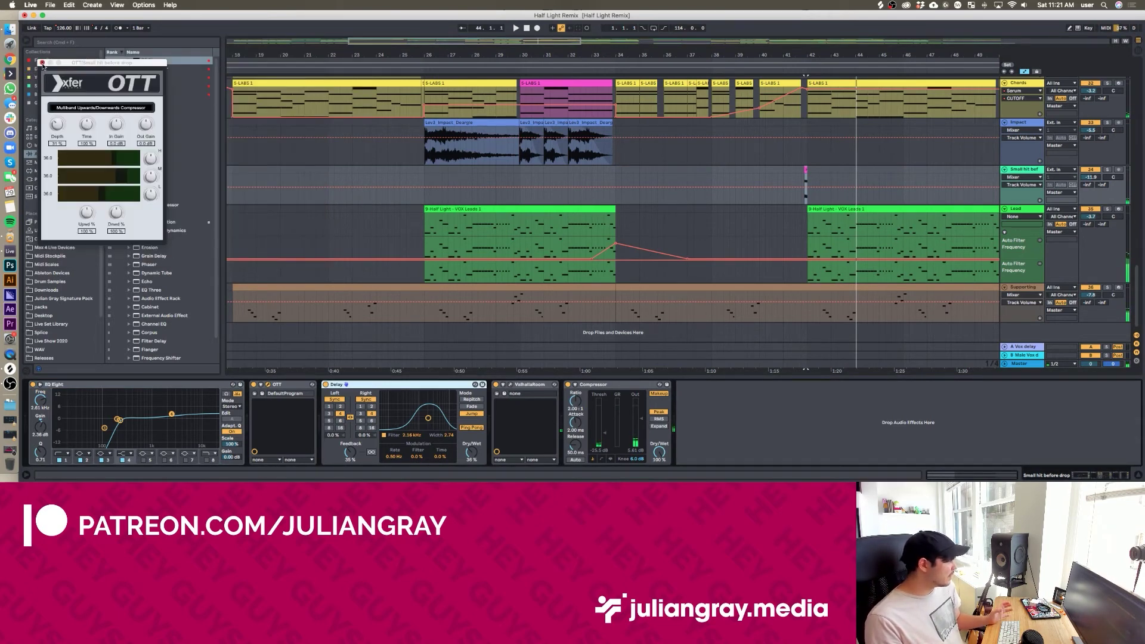
pyautogui.click(42, 62)
# Solo the Supporting melody track and play it from the start of its first clip at bar 18
pyautogui.click(805, 295)
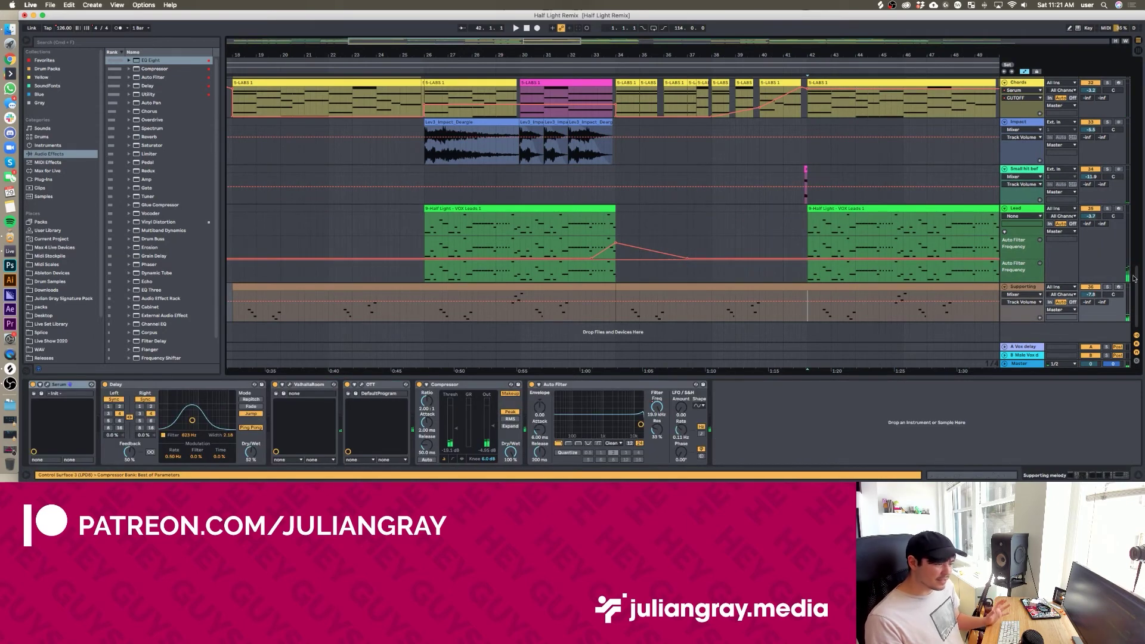
pyautogui.click(1106, 287)
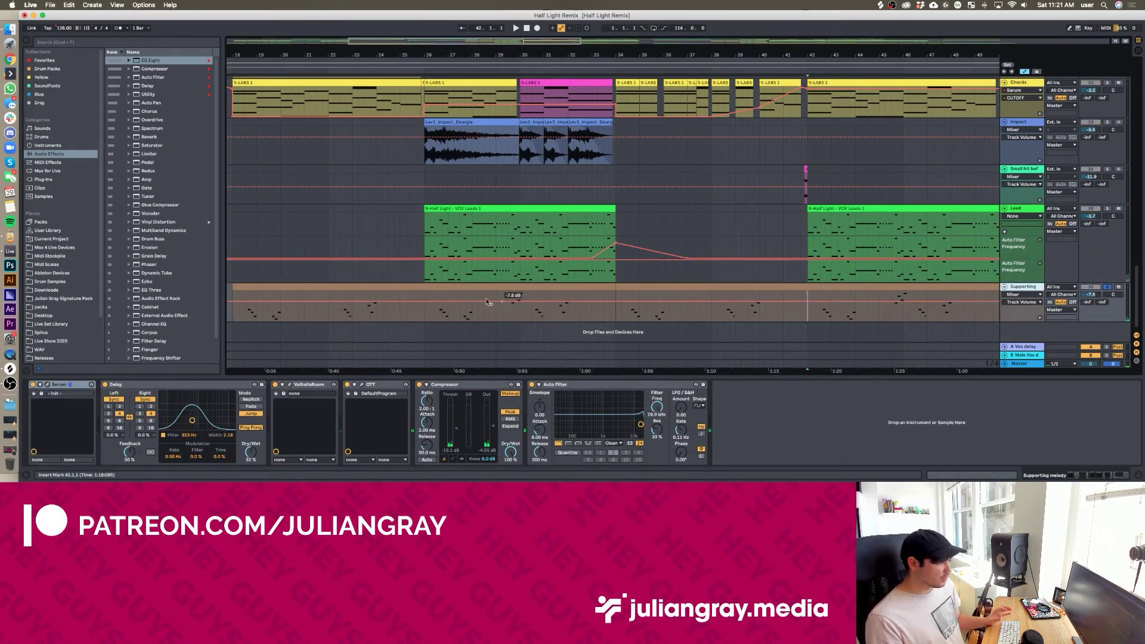
pyautogui.click(439, 314)
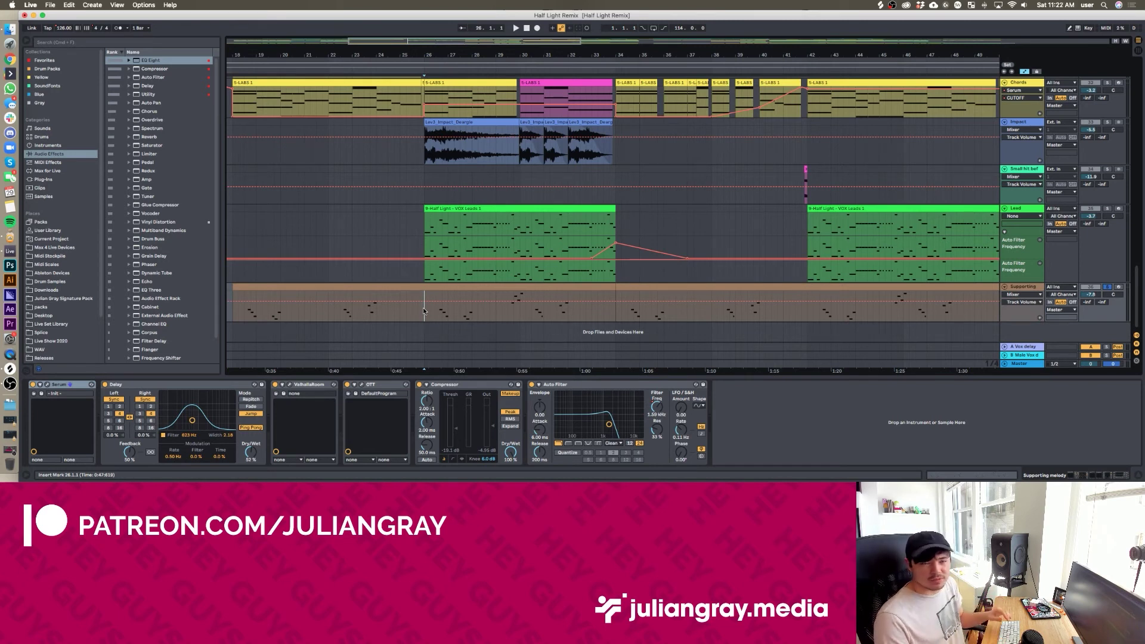
pyautogui.press('Left')
pyautogui.hscroll(-5, 399, 291)
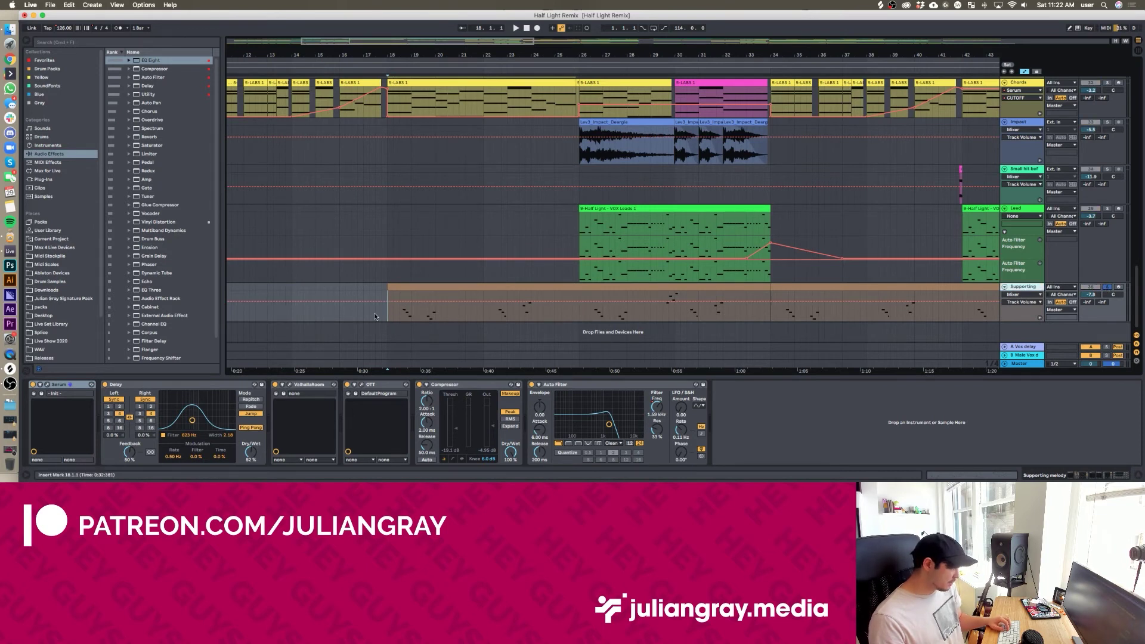
pyautogui.press('space')
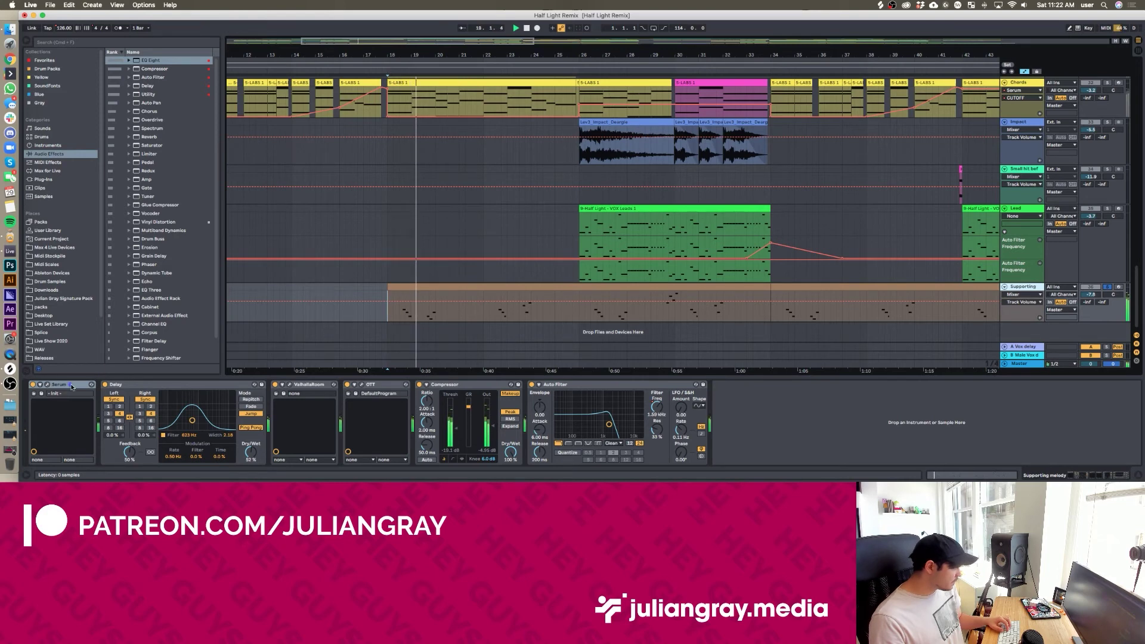
# Open the Supporting melody's Serum and audition the sound with oscillator B switched off, then on again
pyautogui.click(67, 388)
pyautogui.moveTo(230, 66); pyautogui.dragTo(254, 24)
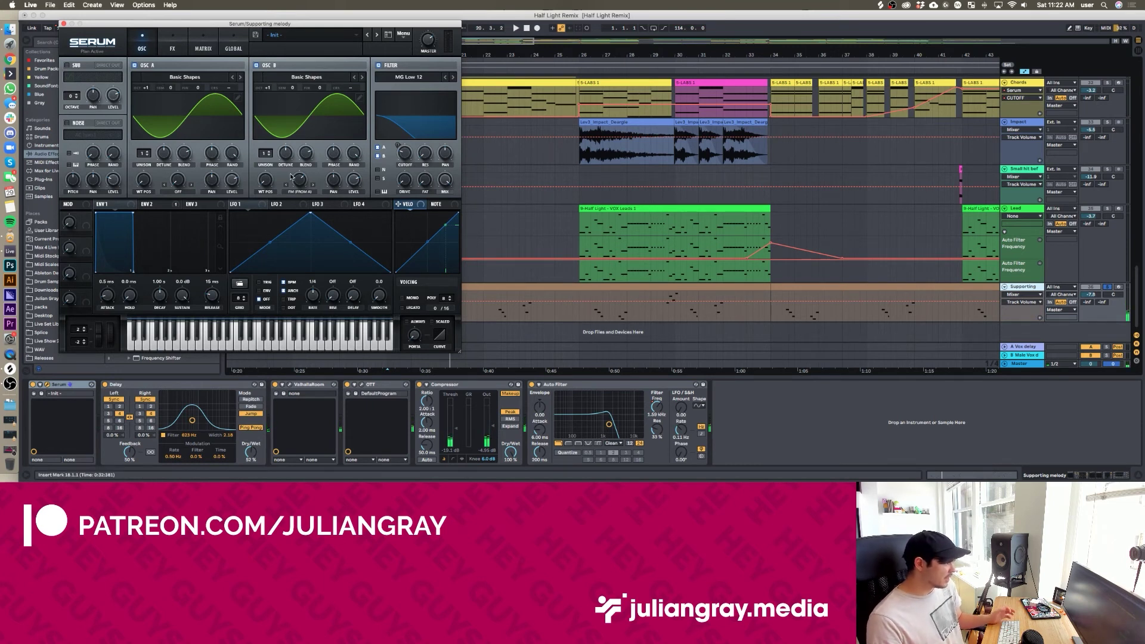
pyautogui.click(257, 65)
pyautogui.press('space')
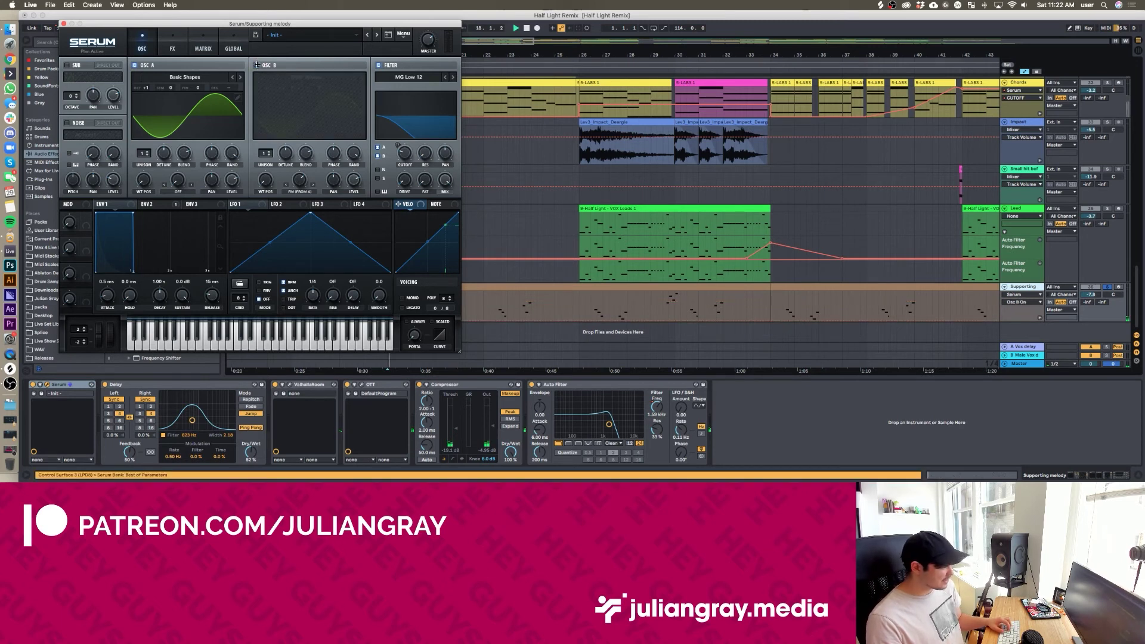
pyautogui.click(257, 65)
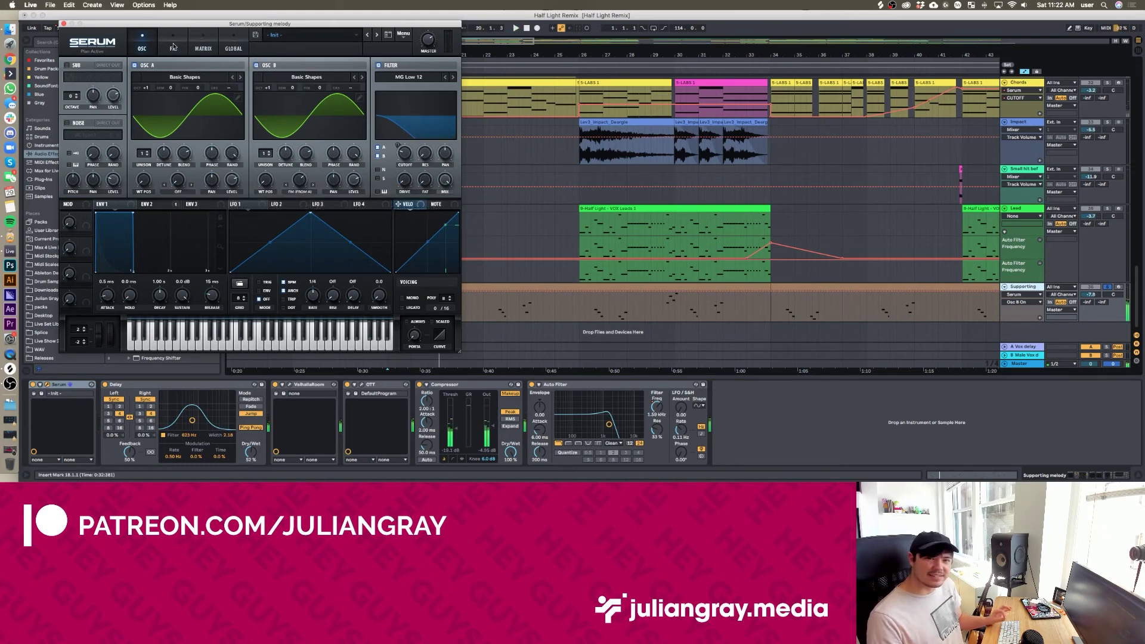
# Review the Supporting melody's Delay, ValhallaRoom, OTT and Auto Filter, and close the plug-in windows
pyautogui.click(173, 387)
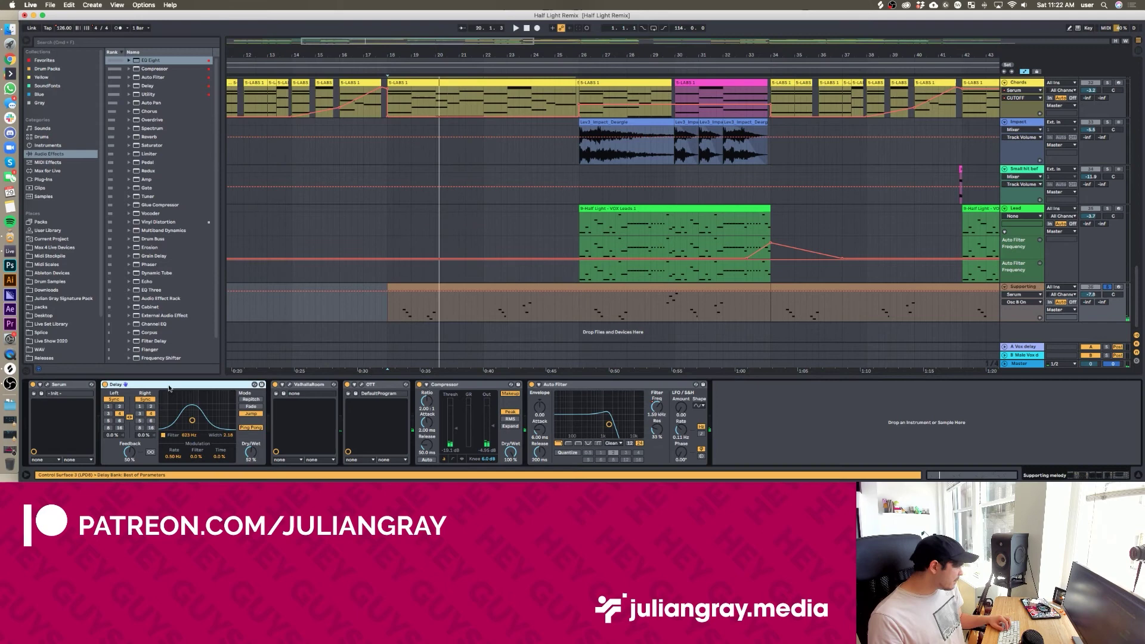
pyautogui.click(290, 384)
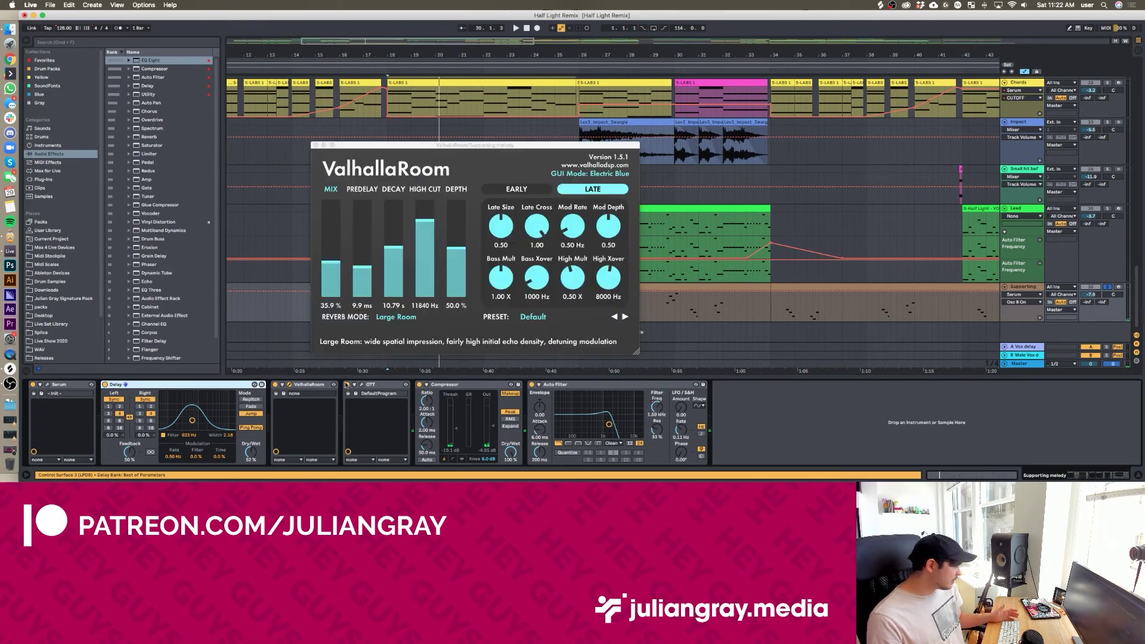
pyautogui.click(362, 384)
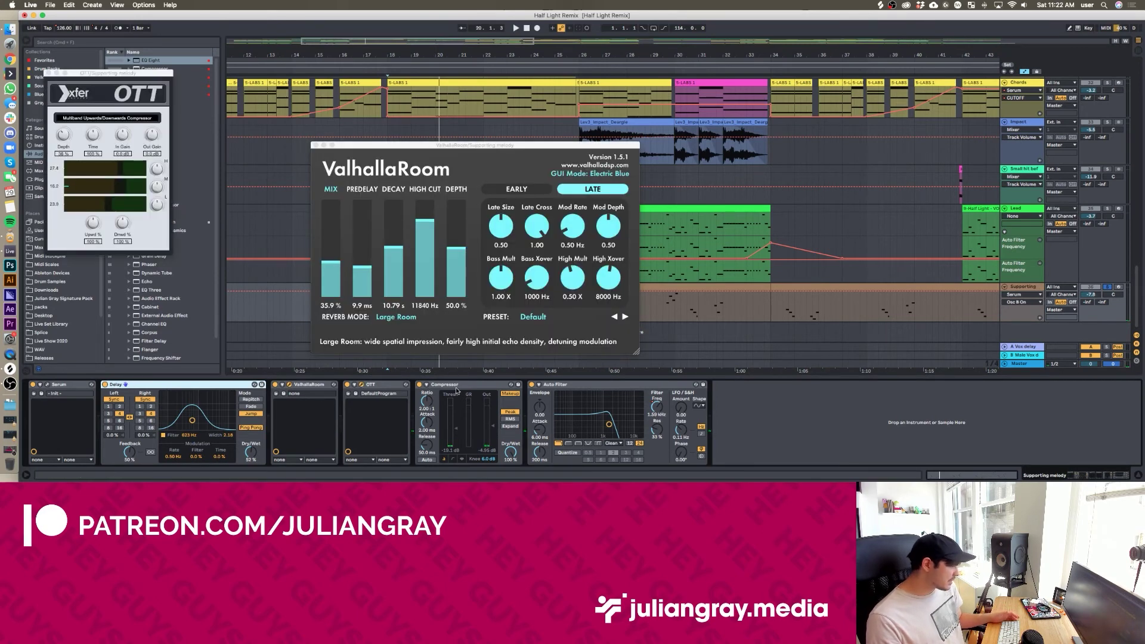
pyautogui.click(555, 384)
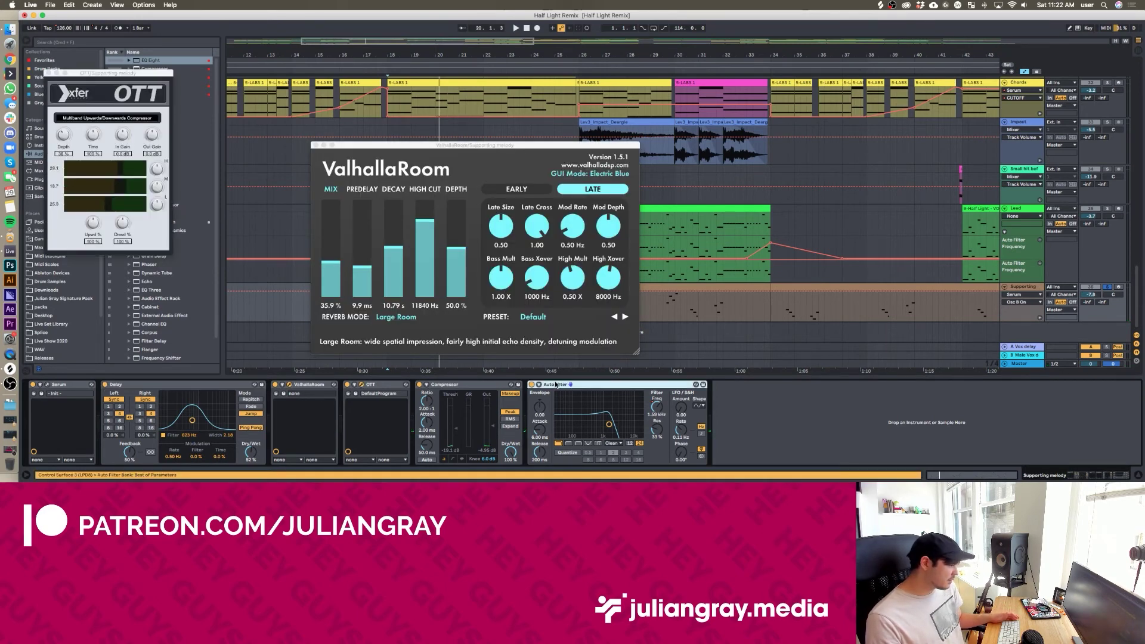
pyautogui.click(315, 146)
pyautogui.click(50, 72)
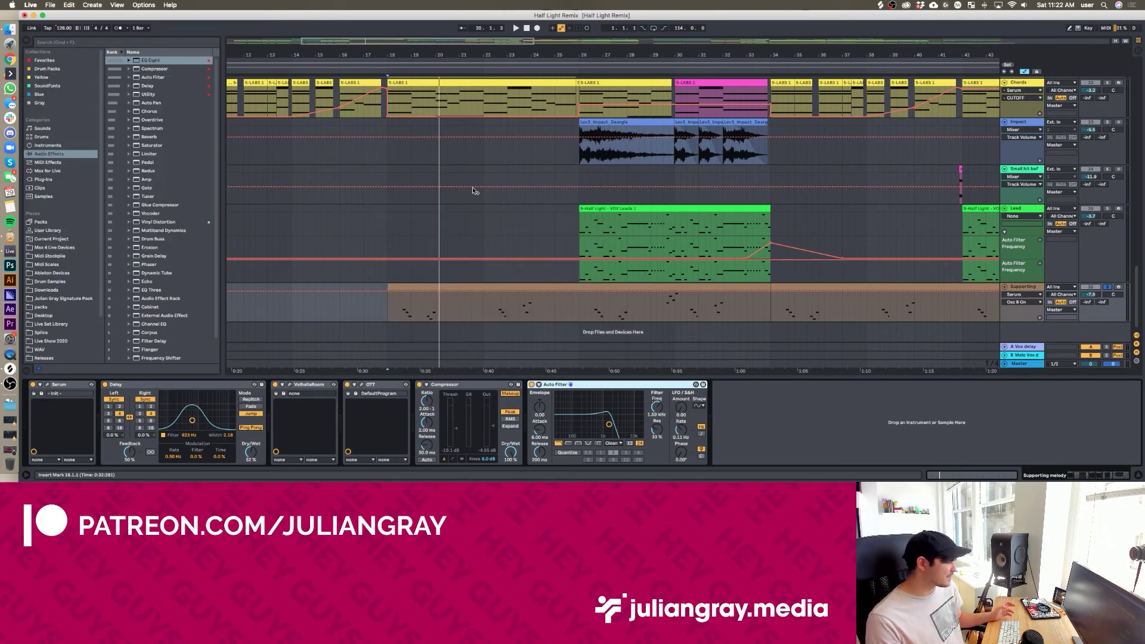
# Solo the Piano and Chords tracks together and start playback at 17.3.1, just before the bar 18 clips
pyautogui.click(403, 285)
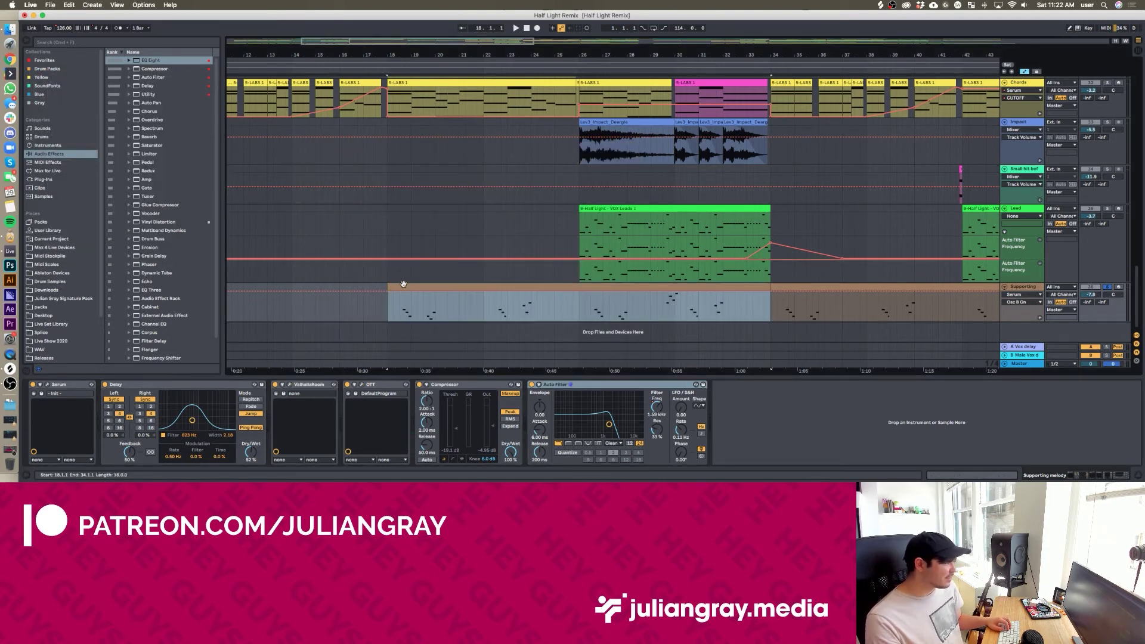
pyautogui.scroll(5, 403, 285)
pyautogui.click(1106, 182)
pyautogui.keyDown('super'); pyautogui.click(1107, 222); pyautogui.keyUp('super')
pyautogui.click(375, 203)
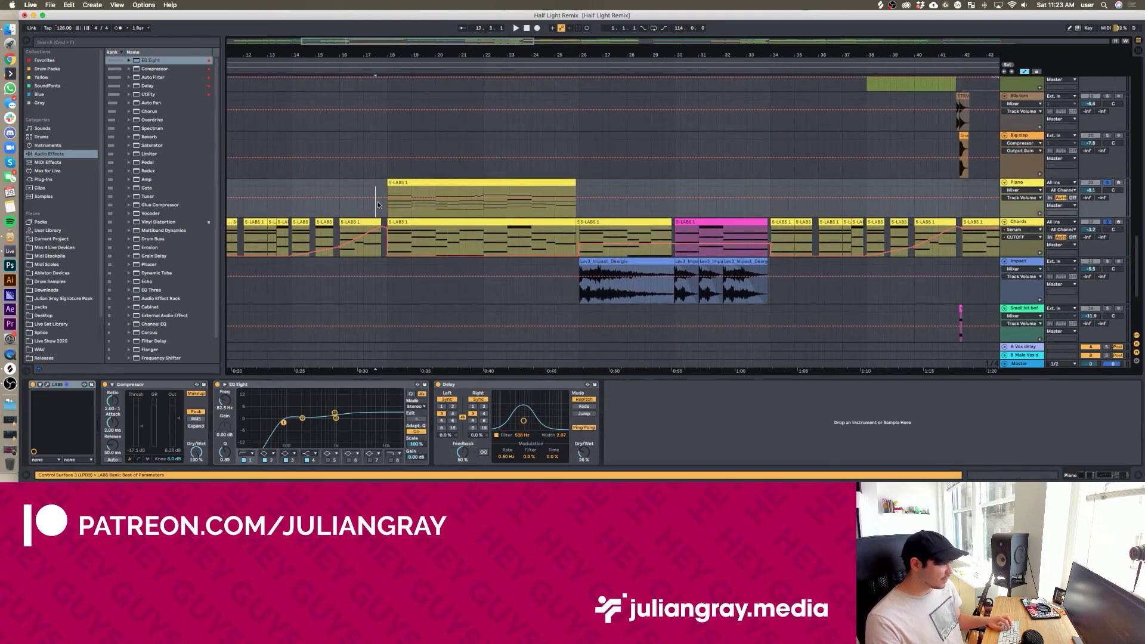
pyautogui.scroll(-5, 377, 204)
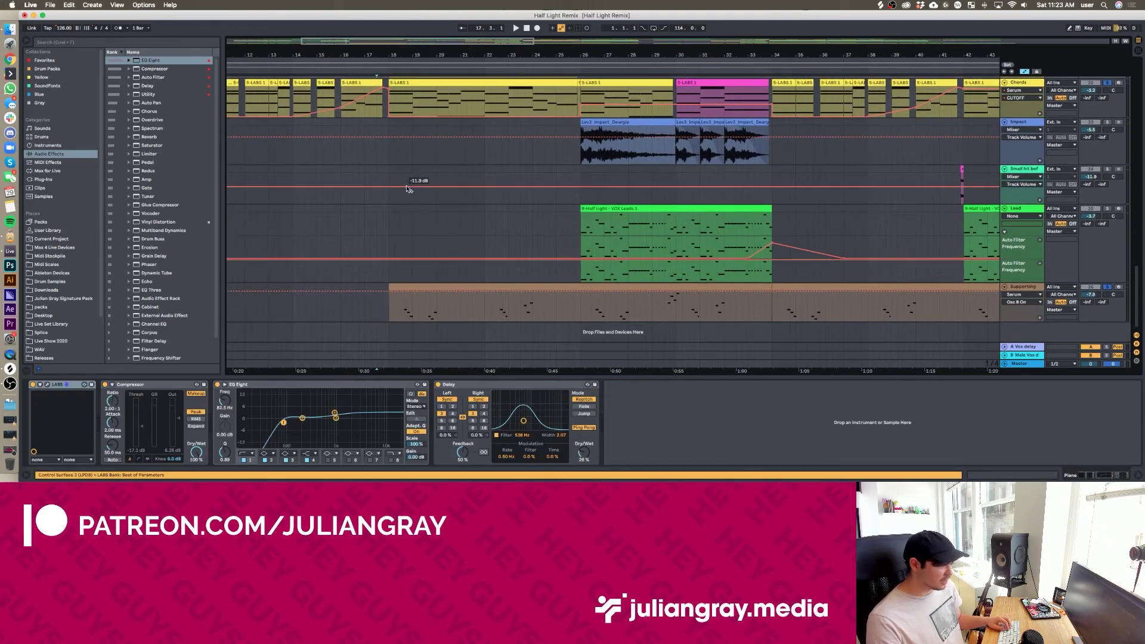
pyautogui.click(377, 208)
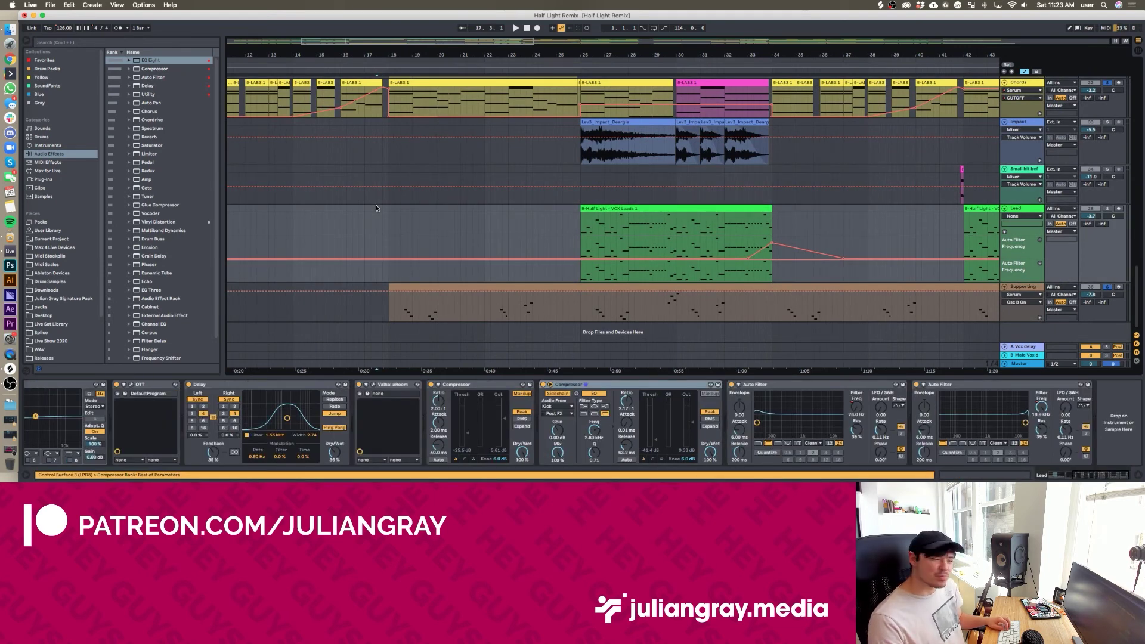
pyautogui.press('space')
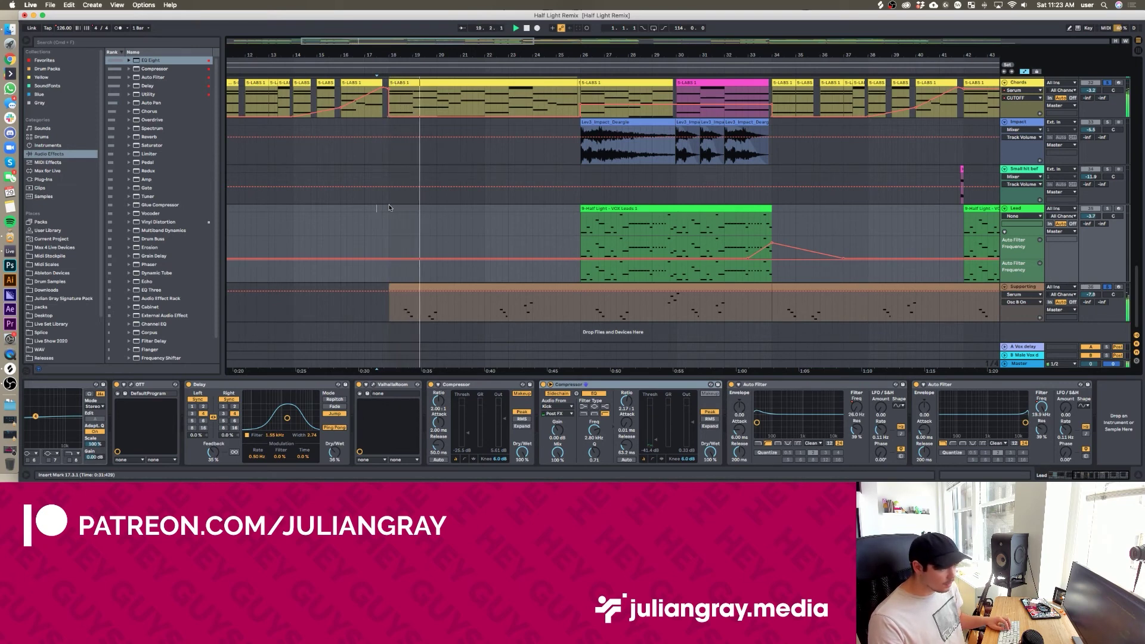
# Look over the piano, chord and supporting melody clips during playback, and play the section from around bar 26
pyautogui.scroll(5, 389, 207)
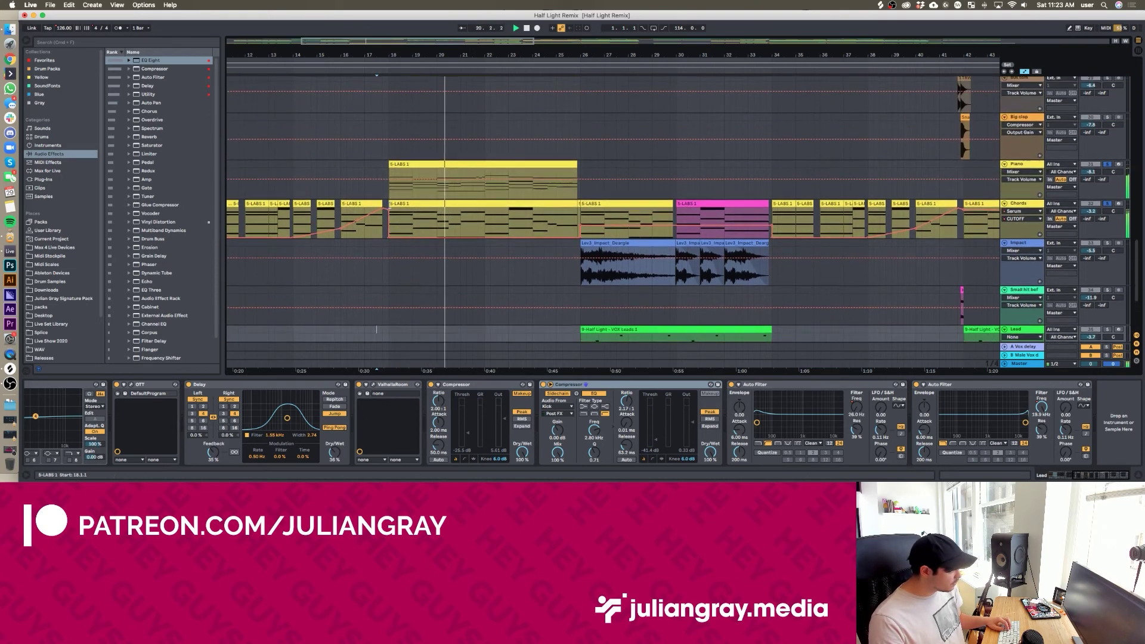
pyautogui.scroll(3, 389, 205)
pyautogui.scroll(-4, 390, 207)
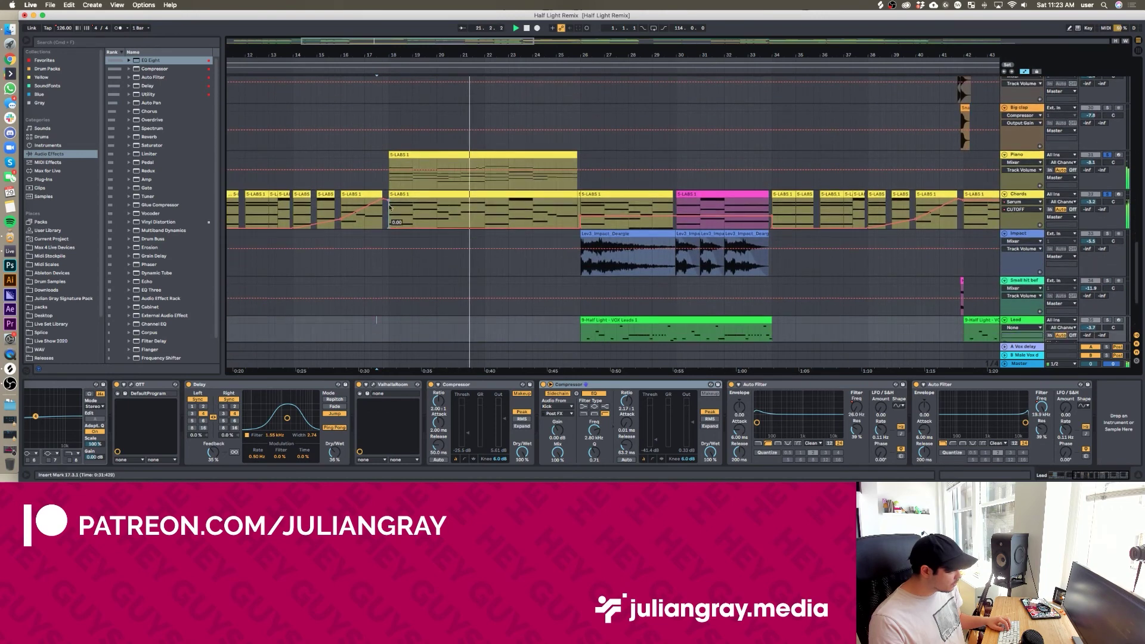
pyautogui.scroll(-5, 391, 207)
pyautogui.scroll(2, 486, 104)
pyautogui.scroll(-2, 486, 104)
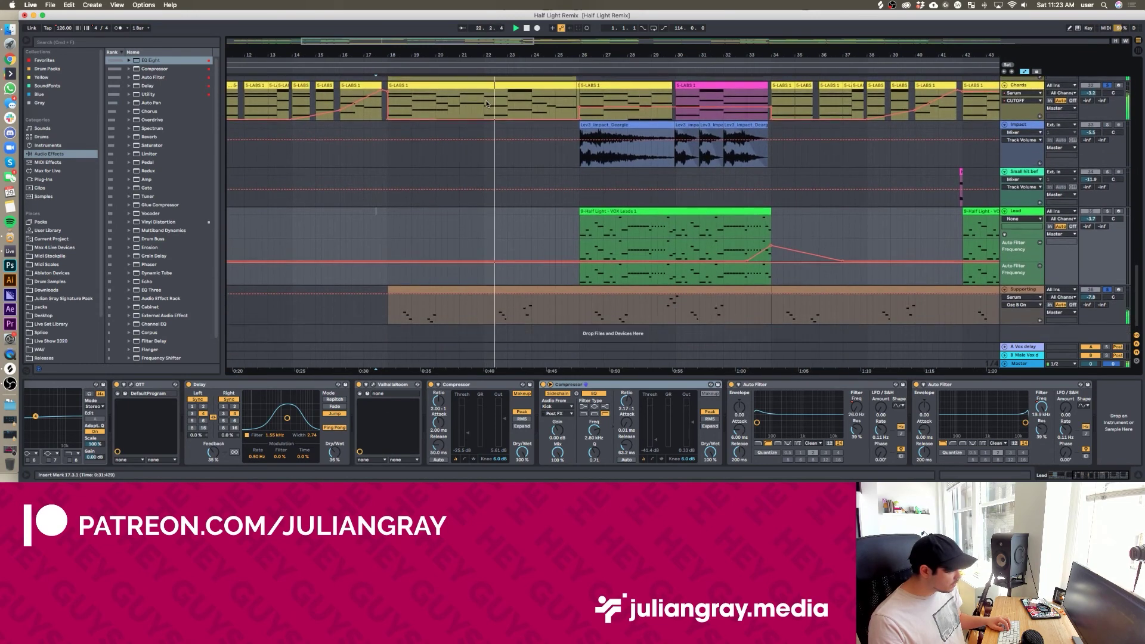
pyautogui.click(582, 227)
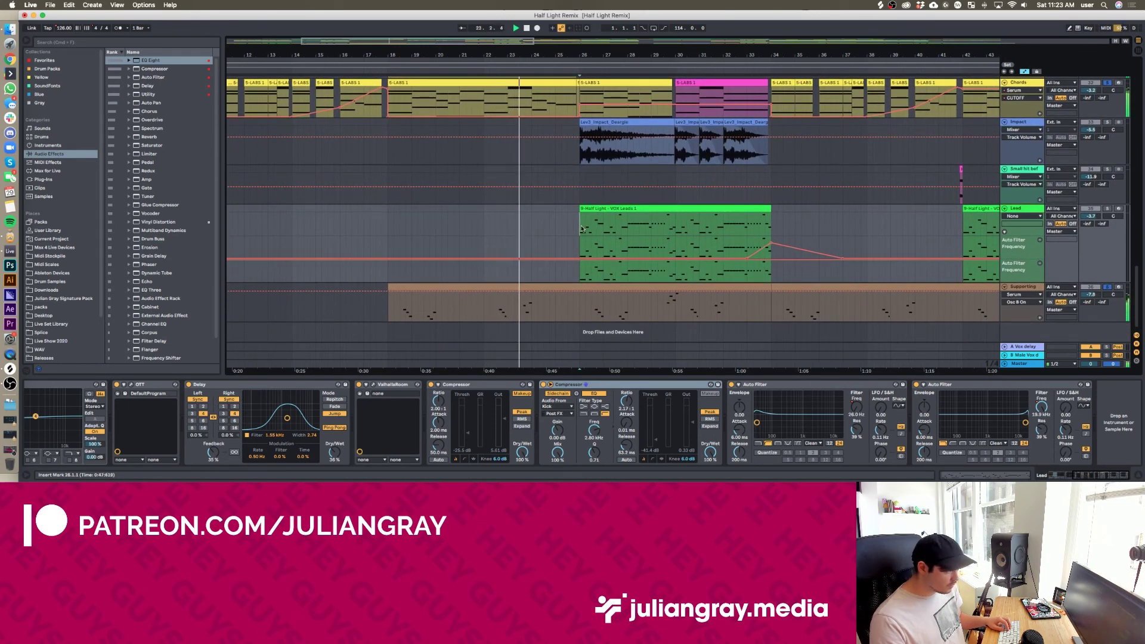
pyautogui.scroll(1, 583, 228)
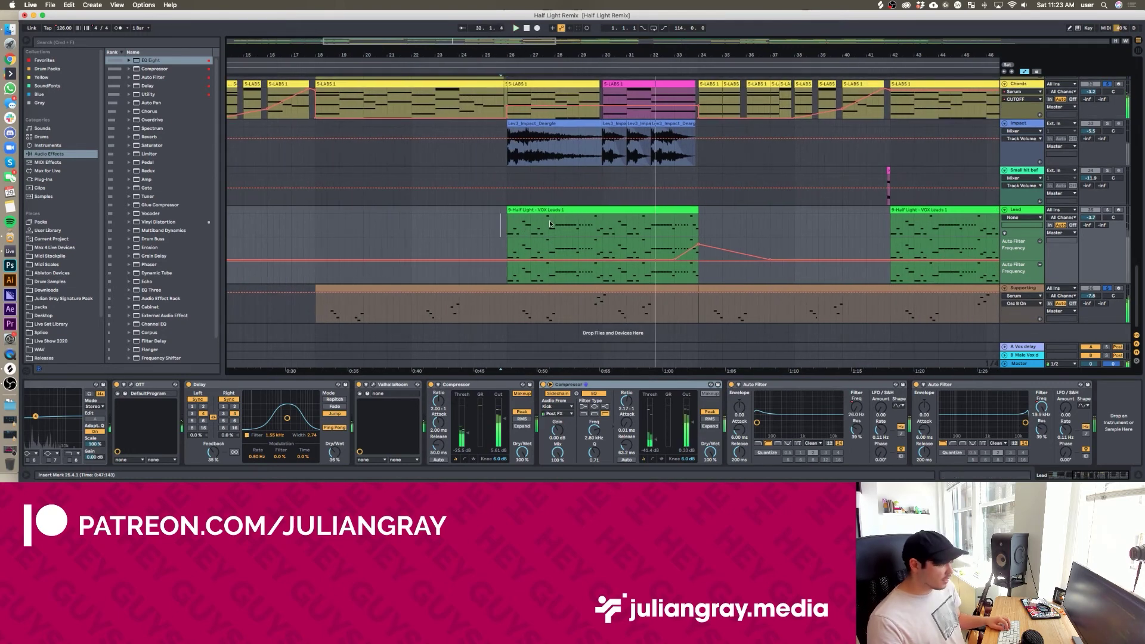
pyautogui.press('space')
# Return to the bar 18 section and select 19.1.1 to 20.4.1 on the Chords track
pyautogui.scroll(2, 549, 220)
pyautogui.hscroll(-3, 550, 220)
pyautogui.scroll(1, 550, 223)
pyautogui.hscroll(-2, 549, 222)
pyautogui.click(451, 233)
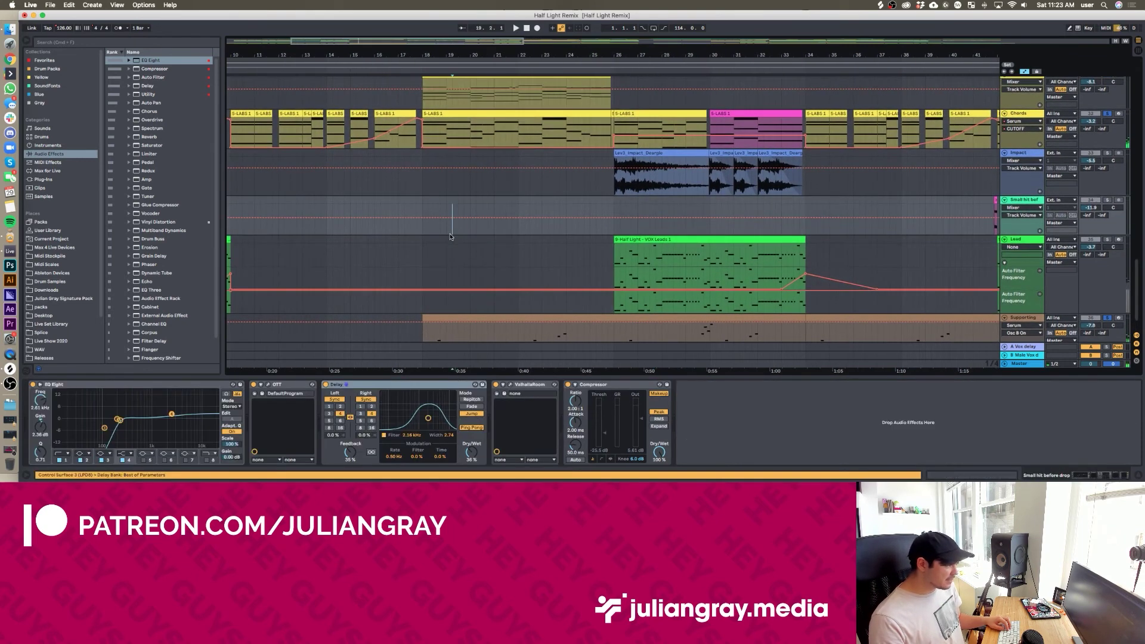
pyautogui.scroll(-2, 449, 233)
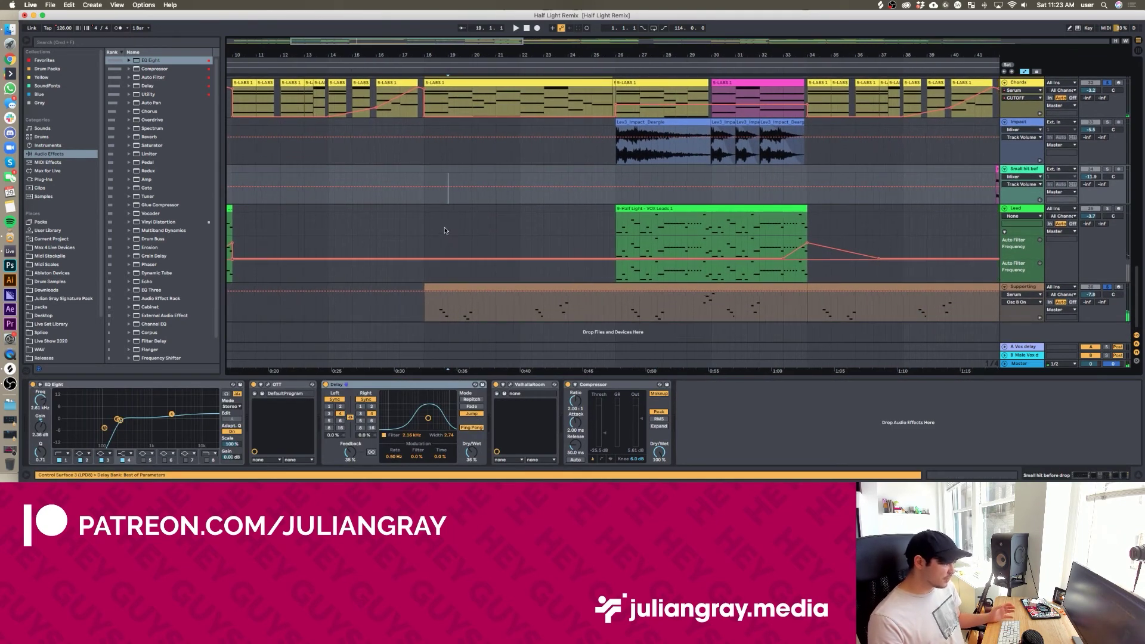
pyautogui.click(444, 226)
pyautogui.scroll(2, 444, 226)
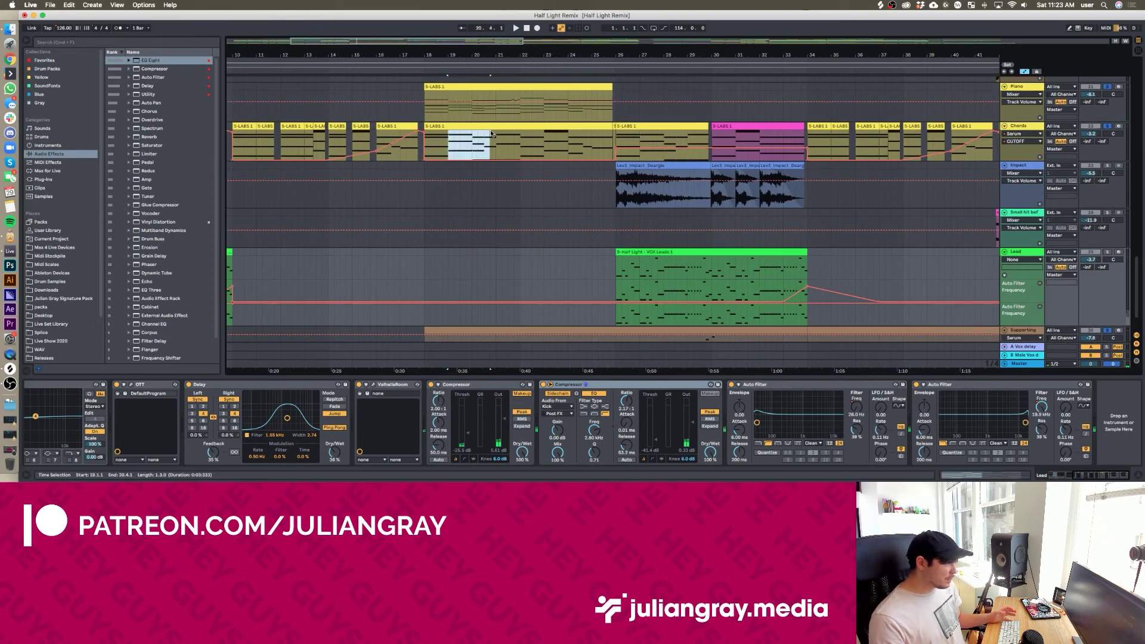
# Select bar 19 of the Piano clip, and solo the Bass group with the insert marker at 26.1.1
pyautogui.moveTo(471, 94); pyautogui.dragTo(449, 91)
pyautogui.click(453, 117)
pyautogui.scroll(12, 453, 117)
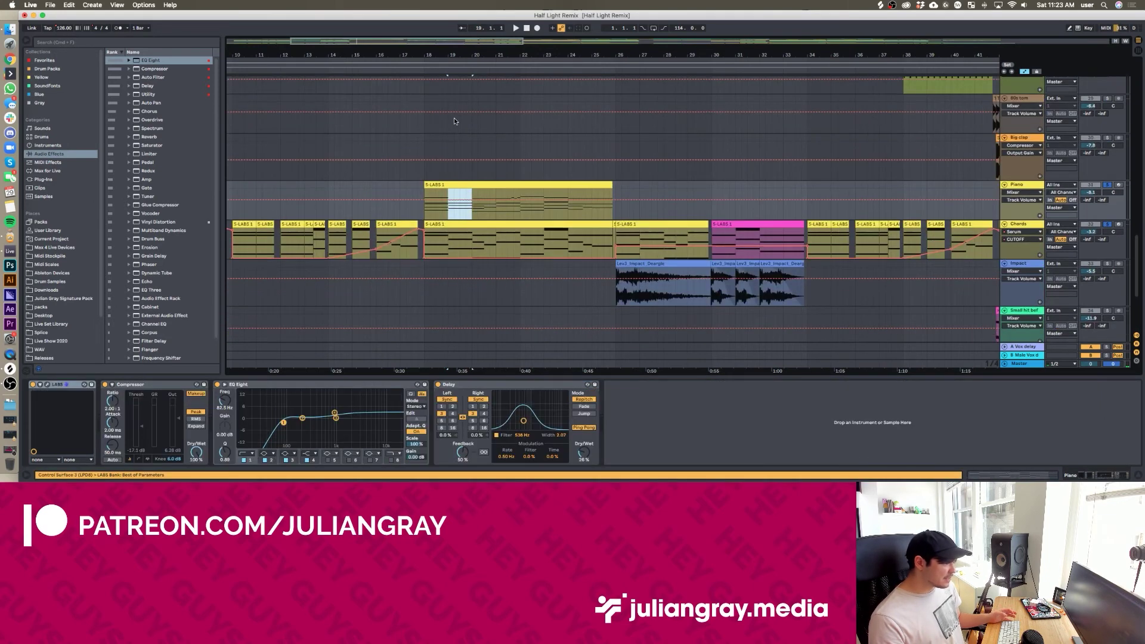
pyautogui.scroll(15, 453, 117)
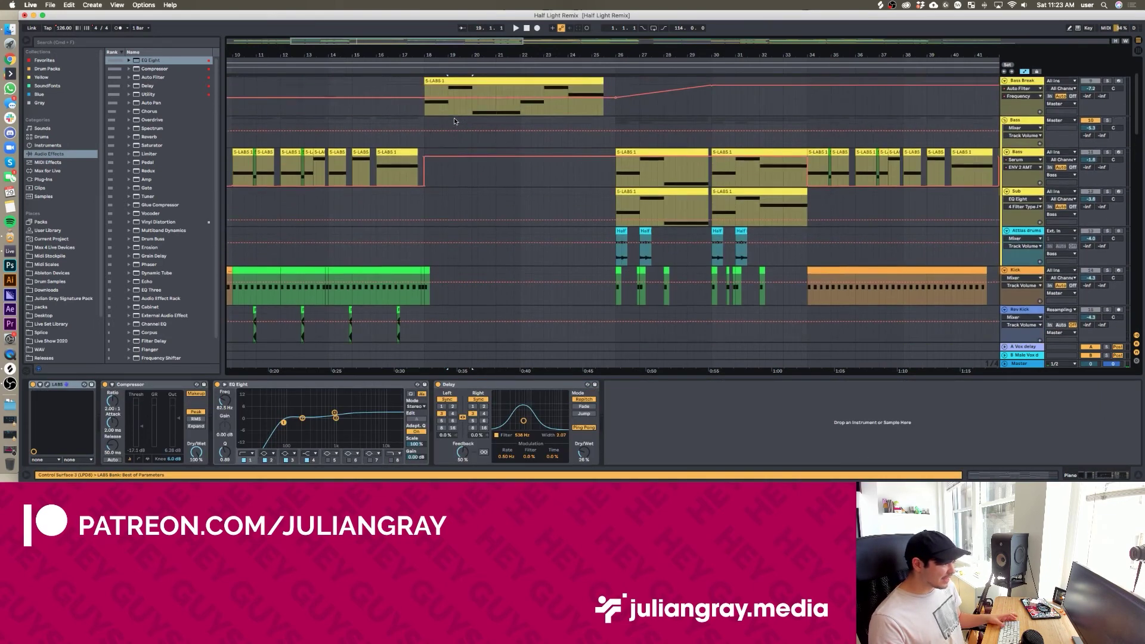
pyautogui.click(1108, 176)
pyautogui.click(614, 194)
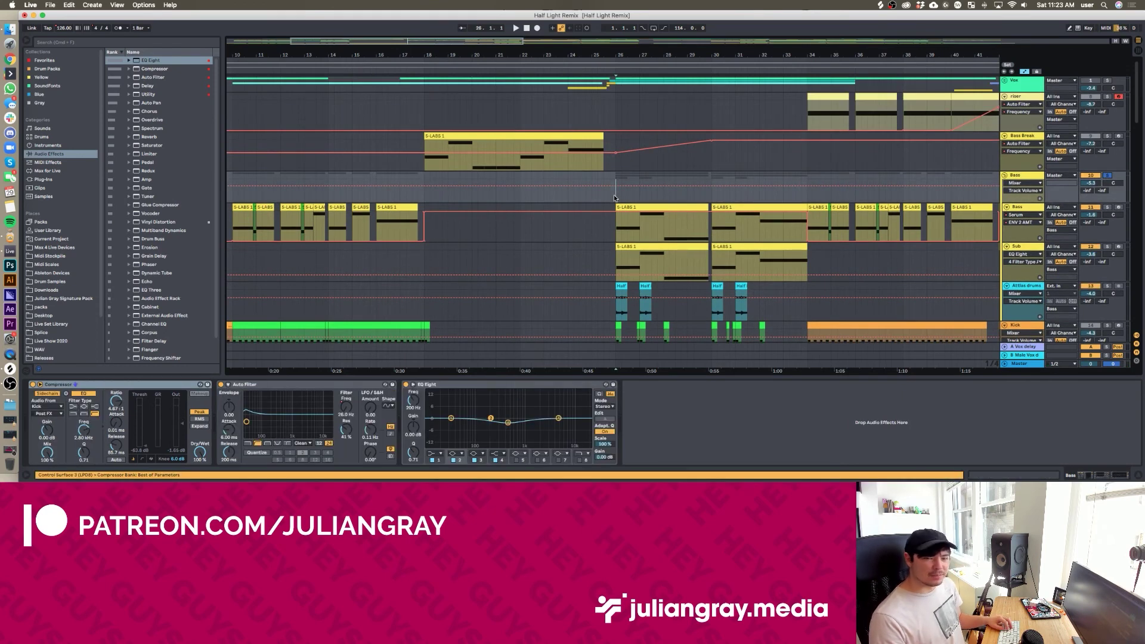
# Set the insert marker at 26.1.1 on the Lead track, at the start of its VOX Leads clip
pyautogui.scroll(-20, 614, 200)
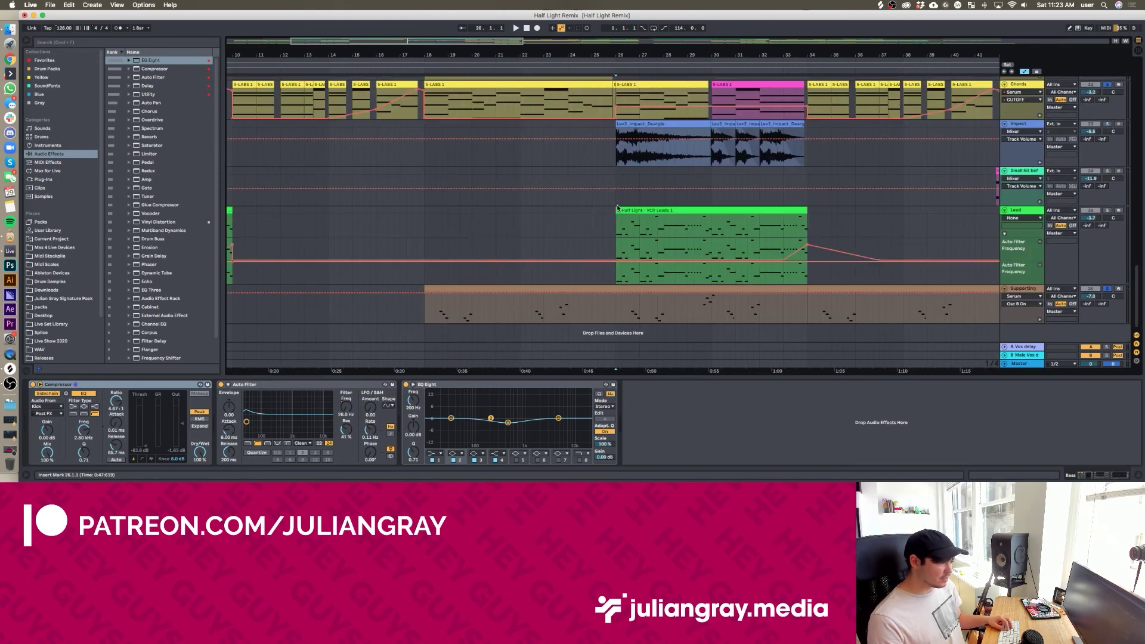
pyautogui.click(611, 250)
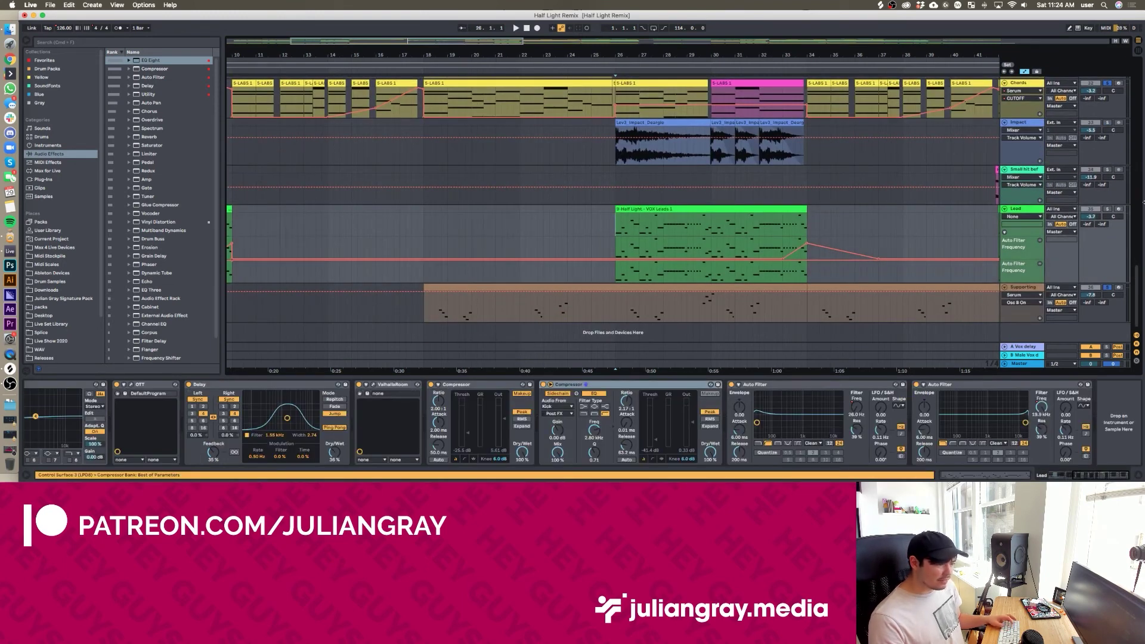
pyautogui.click(618, 220)
pyautogui.click(607, 214)
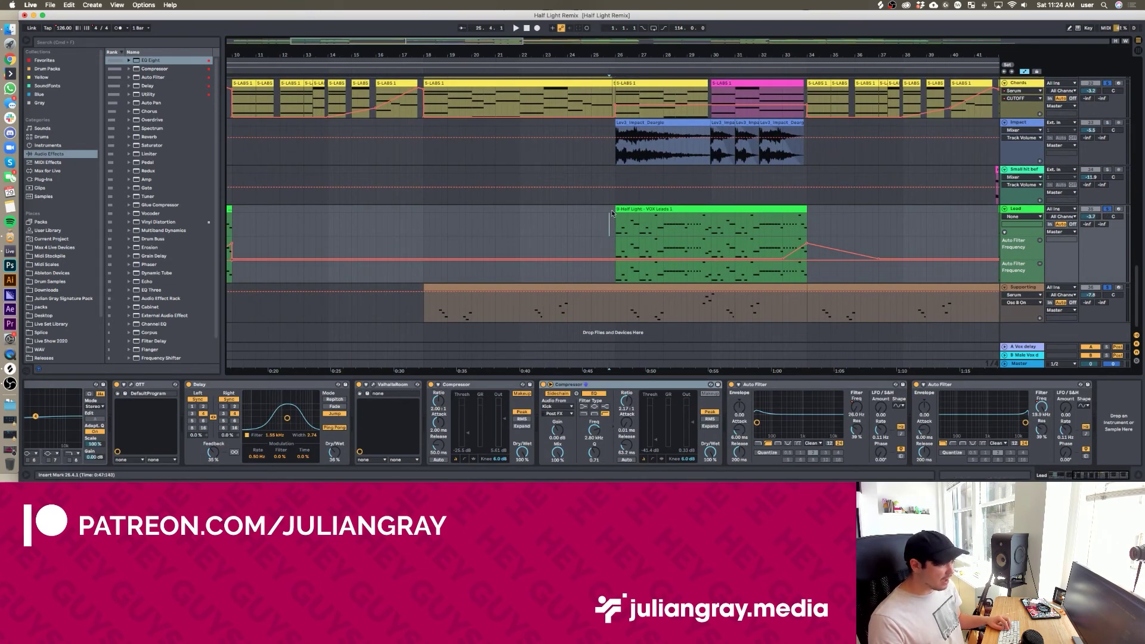
pyautogui.click(613, 224)
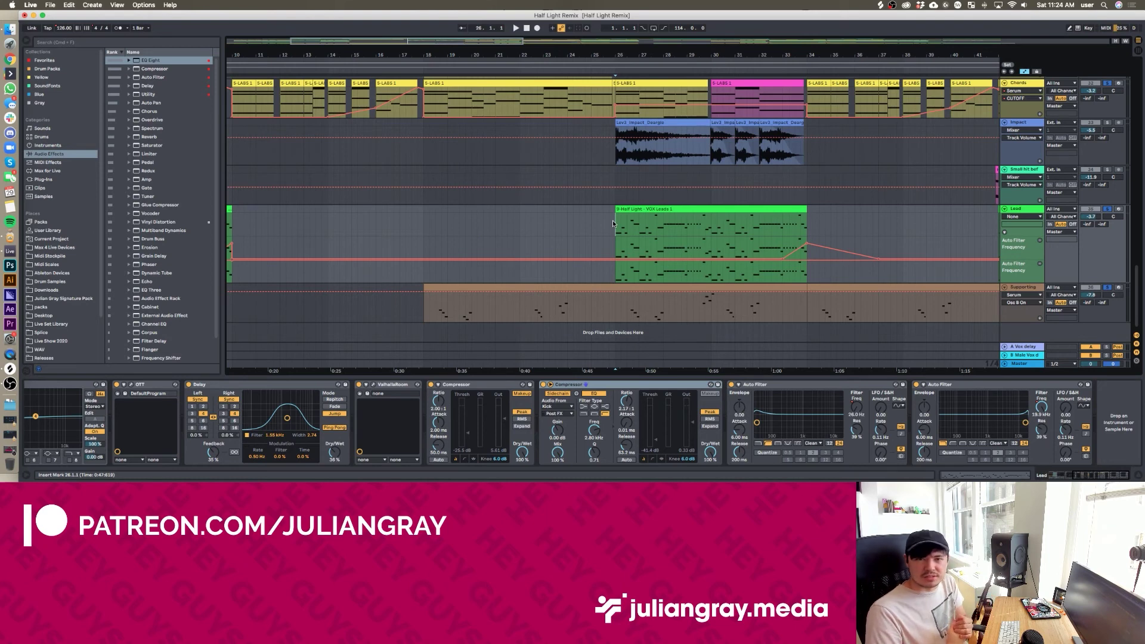
pyautogui.click(604, 220)
pyautogui.click(614, 220)
# Play the drop from 25.4.1 on the Impact track and look over the Lead and bass clips during playback
pyautogui.scroll(5, 665, 216)
pyautogui.scroll(-3, 663, 213)
pyautogui.click(604, 190)
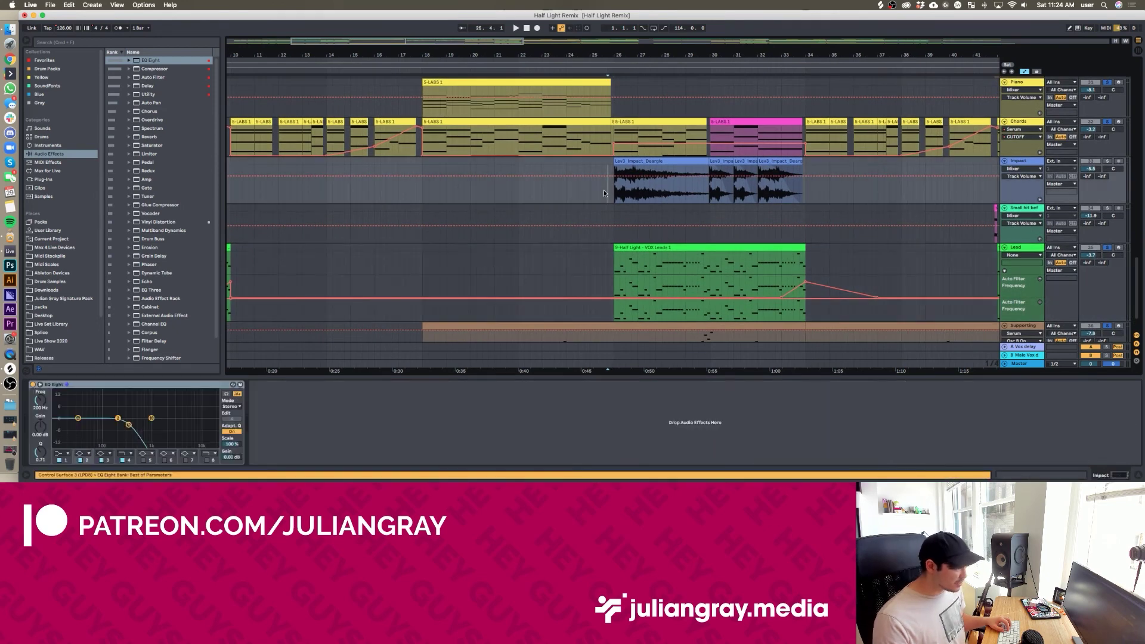
pyautogui.press('space')
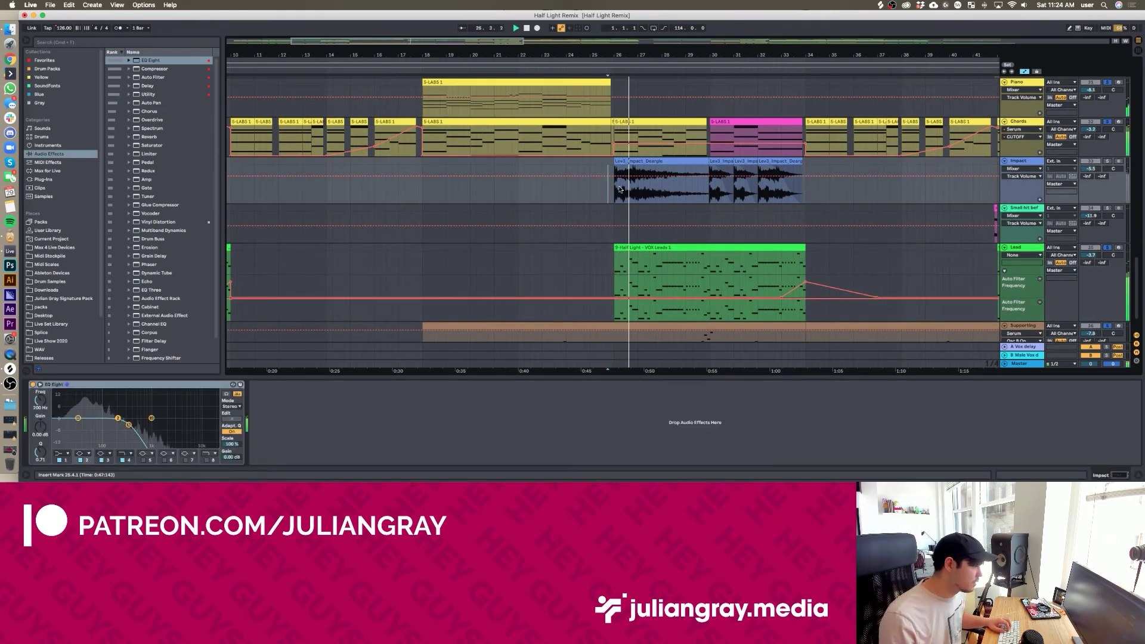
pyautogui.scroll(-2, 613, 203)
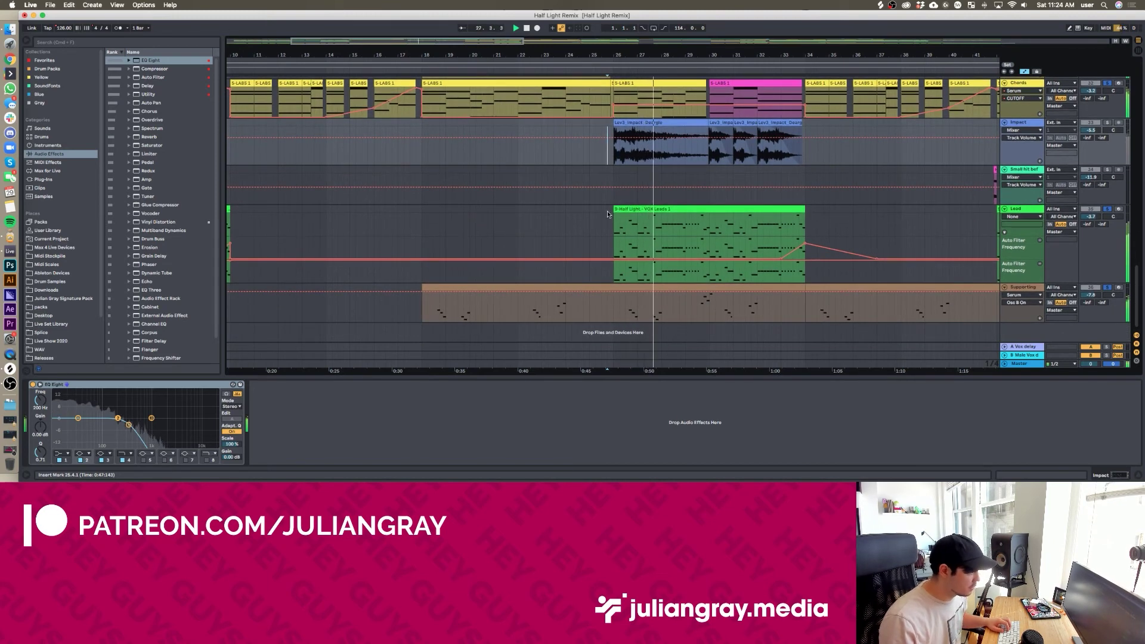
pyautogui.click(608, 214)
pyautogui.scroll(10, 611, 218)
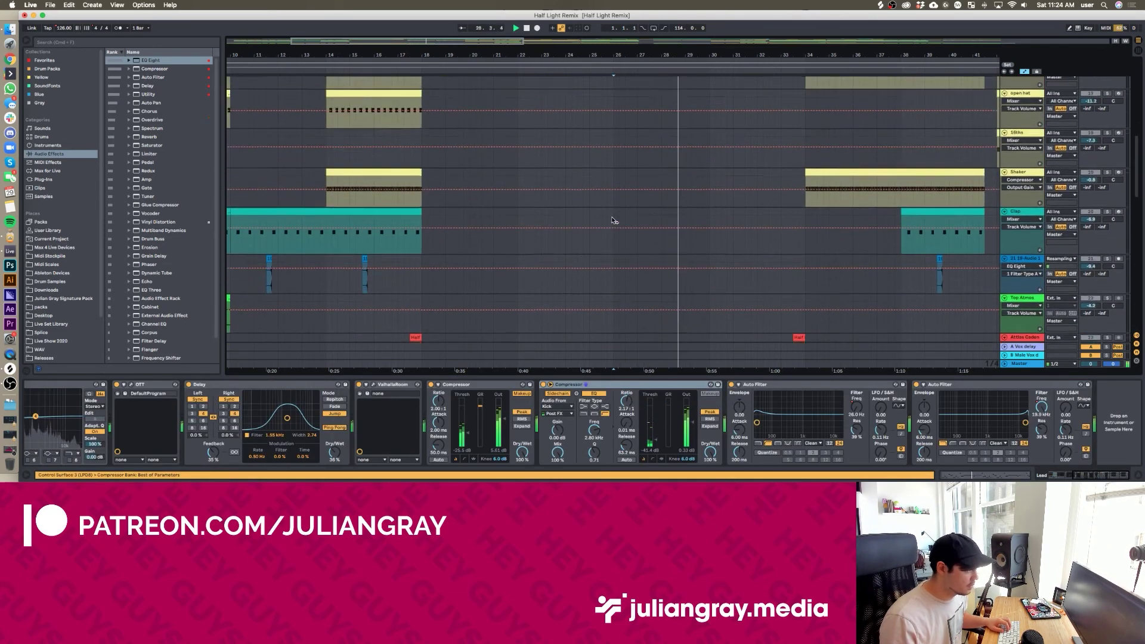
pyautogui.scroll(6, 614, 220)
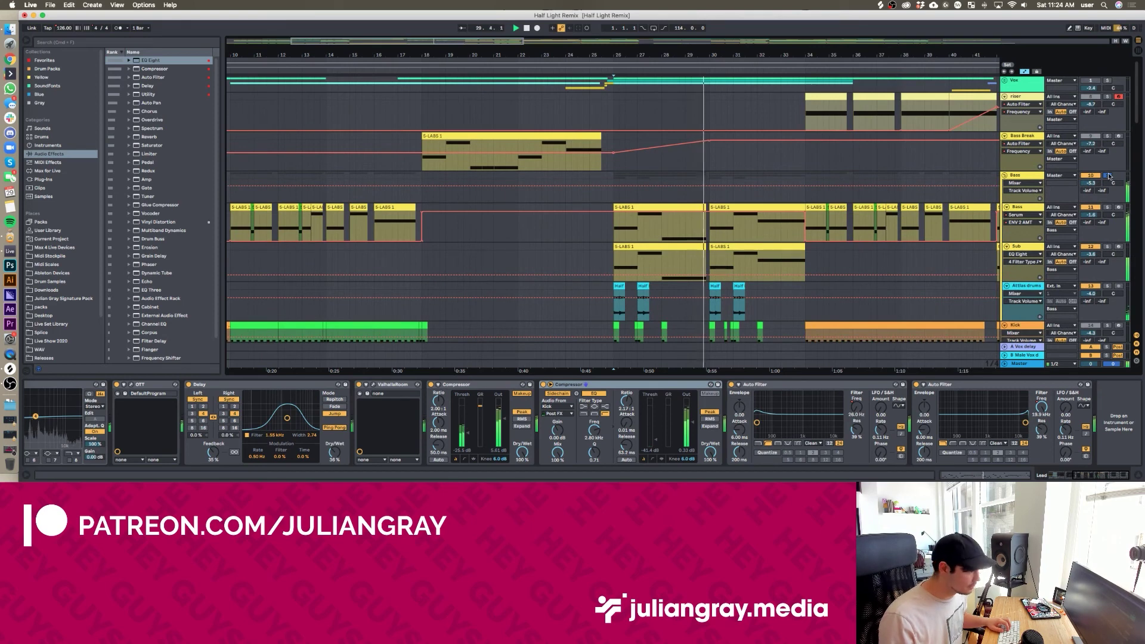
# Unfold and enable the Vox group, and solo it with the playback start at 25.3.1
pyautogui.click(1004, 80)
pyautogui.click(1094, 81)
pyautogui.click(606, 106)
pyautogui.click(1108, 80)
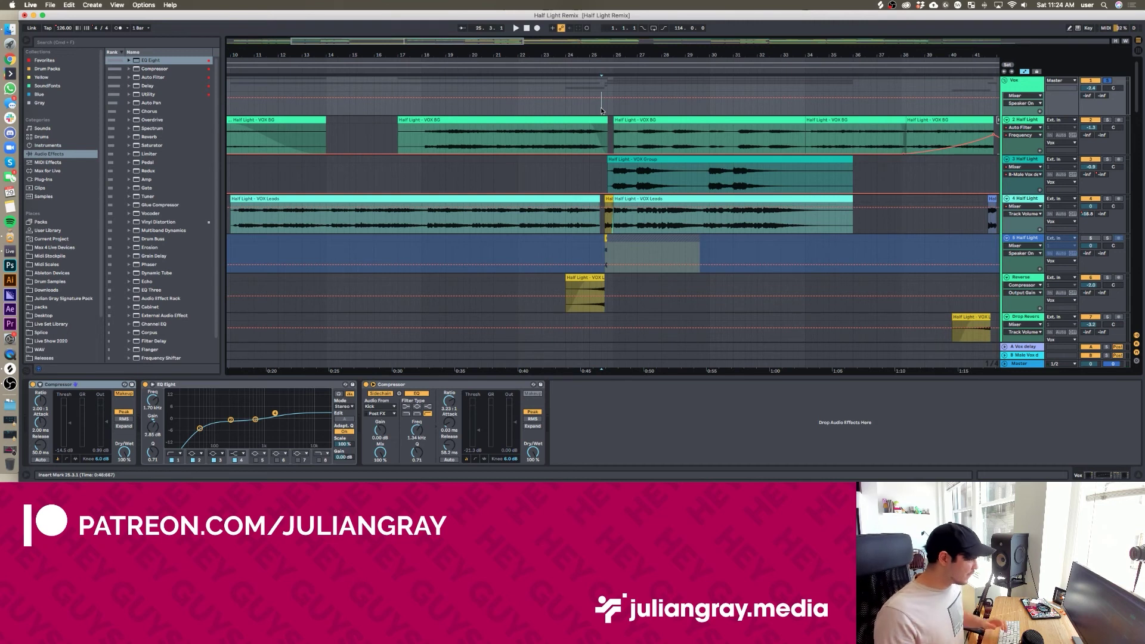
# Audition the soloed Reverse vocal from 24.1.1 and set the insert marker at 25.4.1 on the 4-Half Light VOX Leads track
pyautogui.click(564, 108)
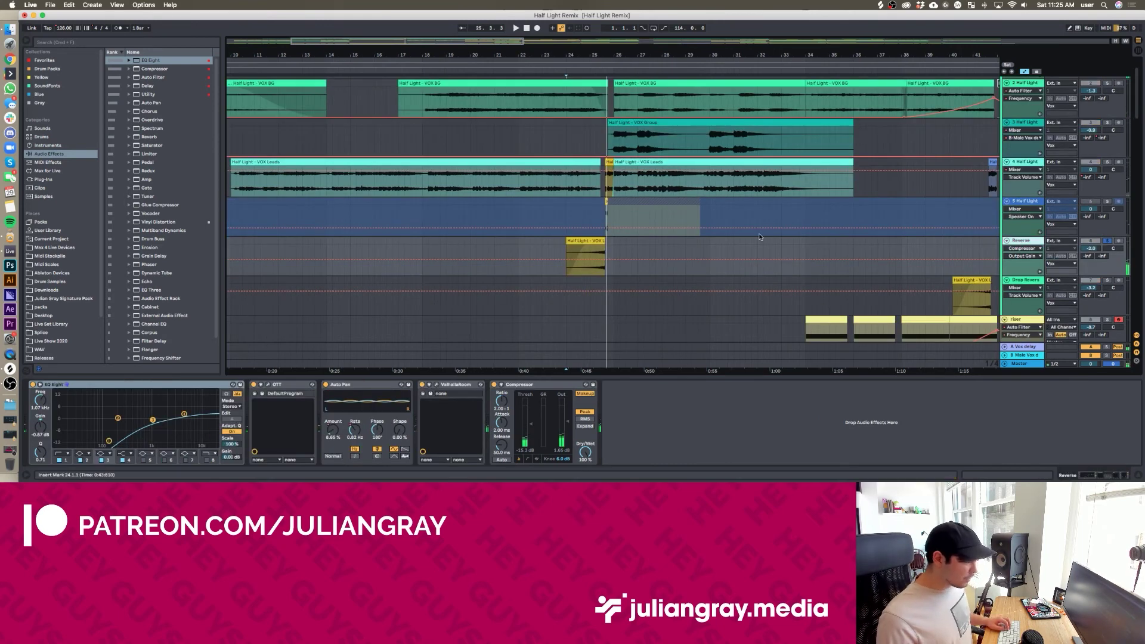
pyautogui.click(604, 186)
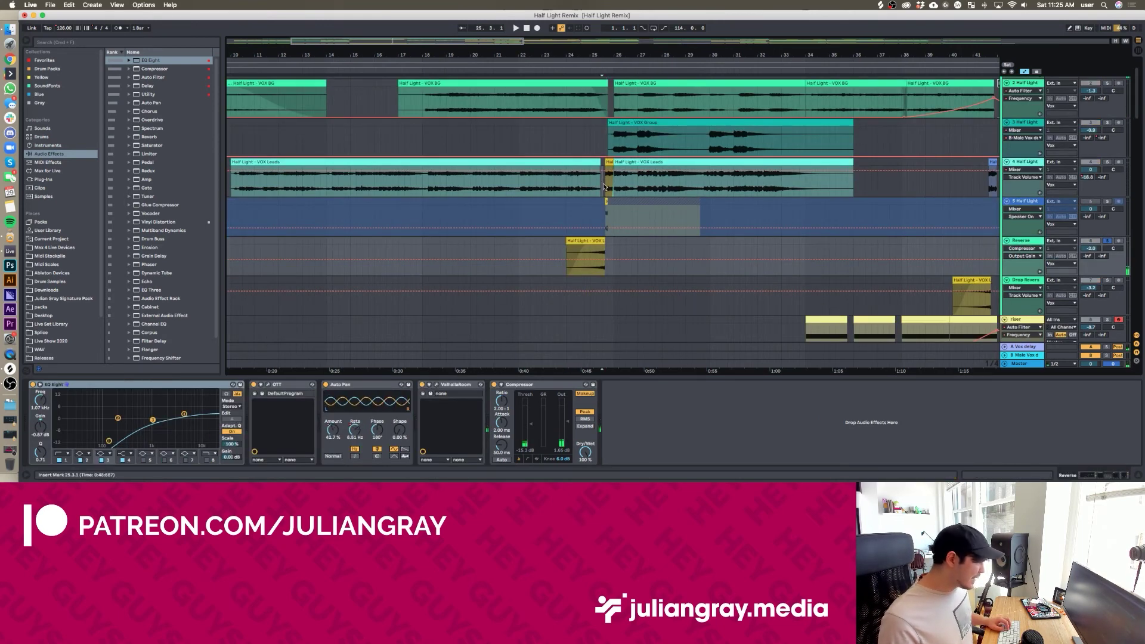
pyautogui.click(608, 187)
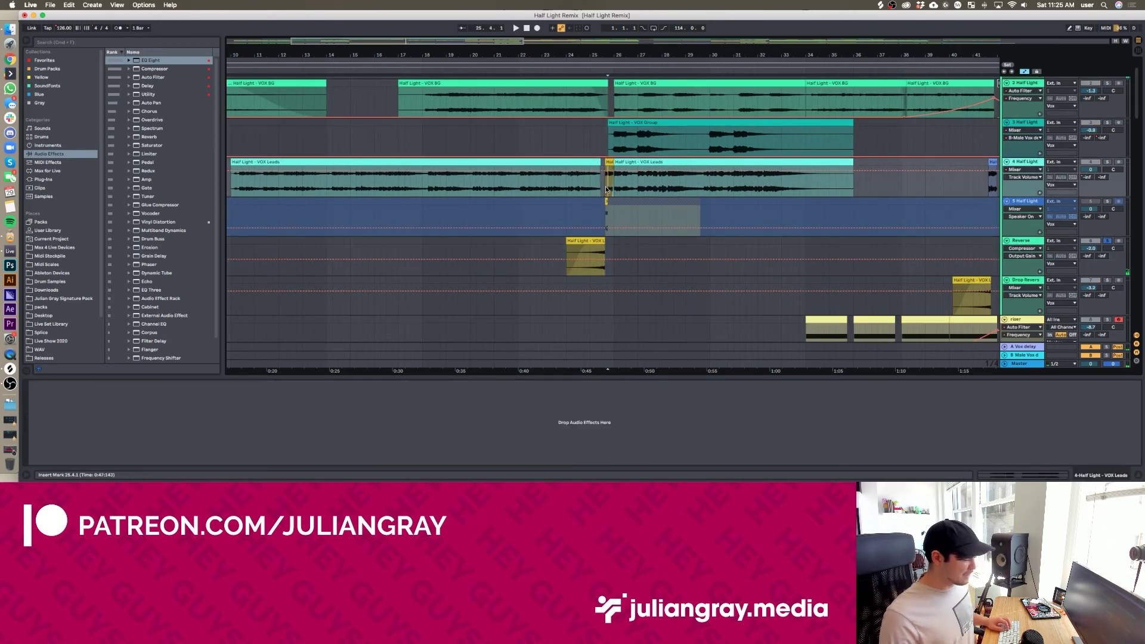
# Select the short clip just before bar 26 on the 4-Half Light VOX Leads track, solo that track and play it
pyautogui.scroll(-1, 606, 179)
pyautogui.click(607, 147)
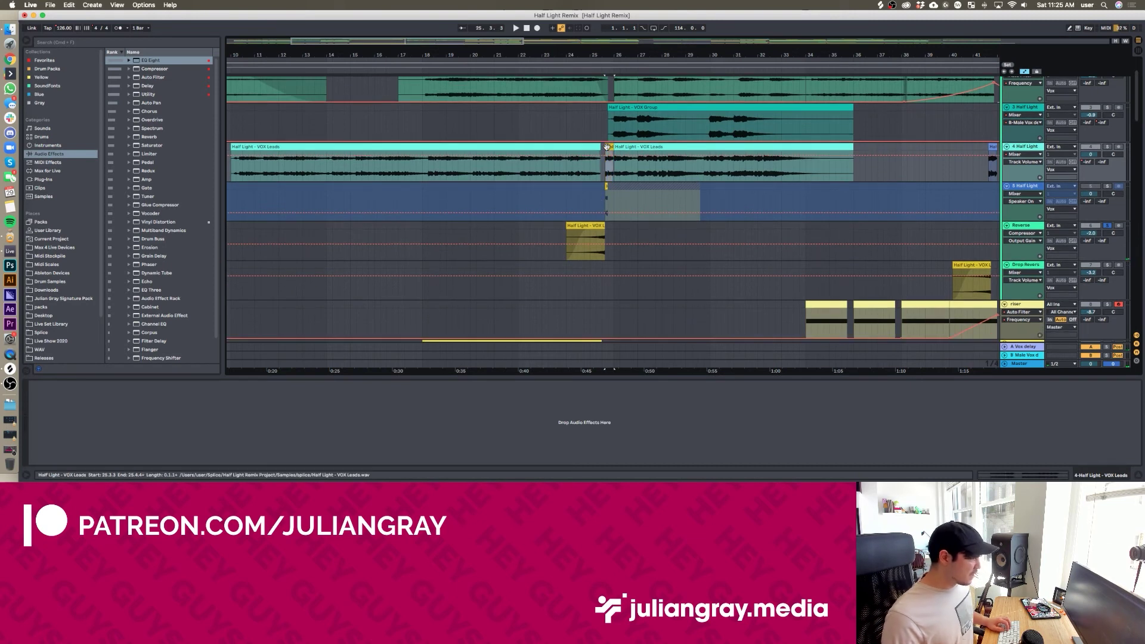
pyautogui.click(1107, 147)
pyautogui.press('space')
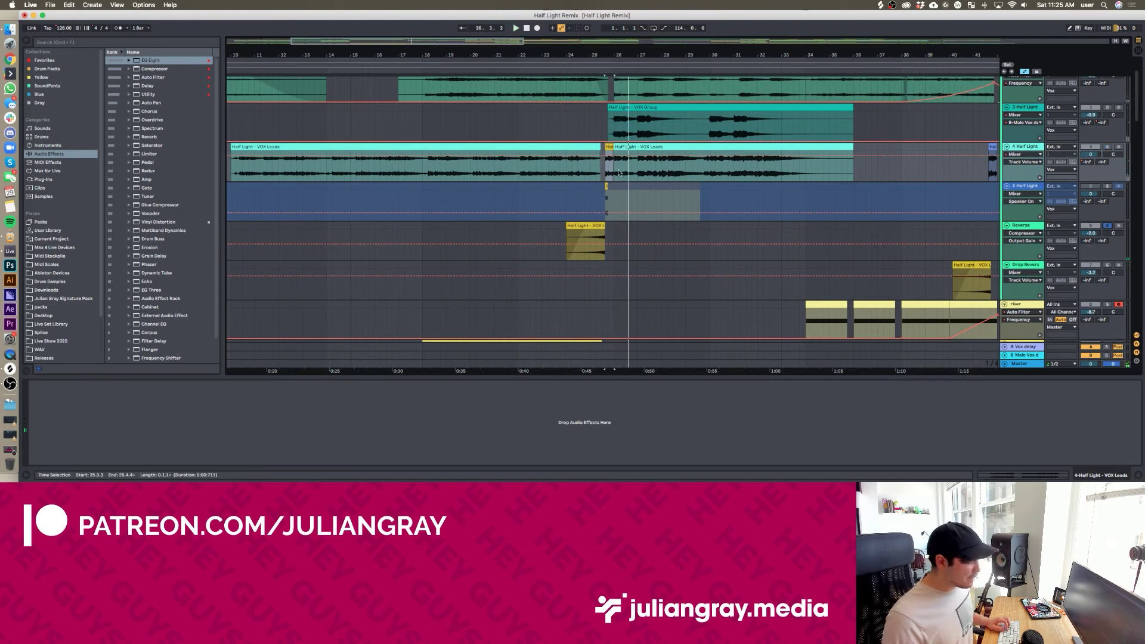
# Solo the frozen 5-Half Light VOX Leads track, play it from 25.3.1 and select its freeze tail clip
pyautogui.click(602, 195)
pyautogui.click(1108, 186)
pyautogui.press('space')
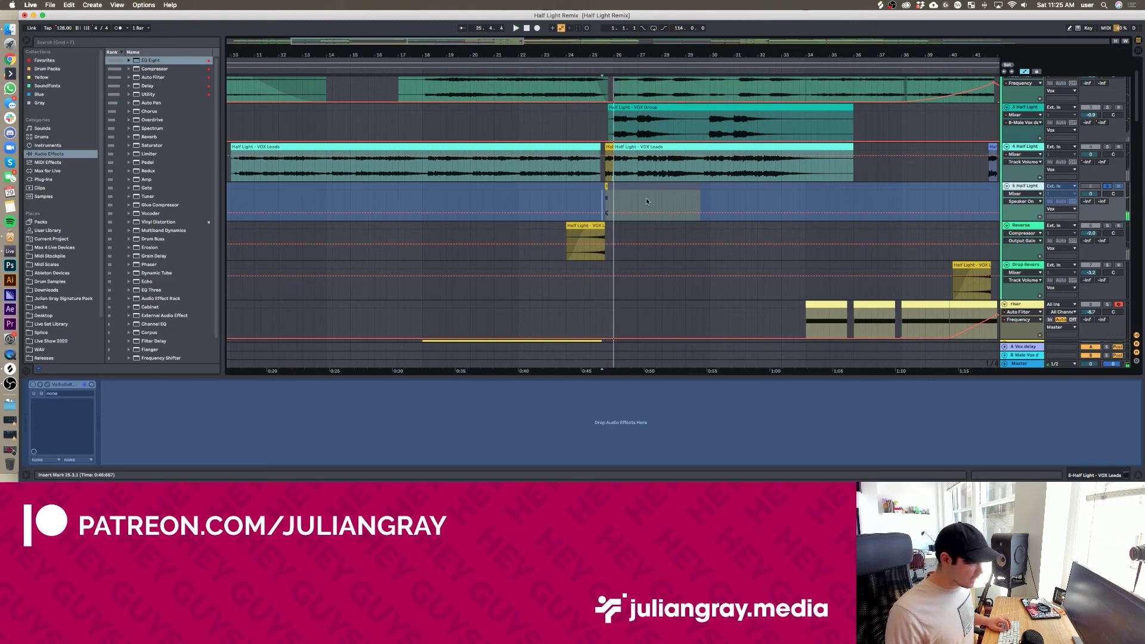
pyautogui.click(610, 196)
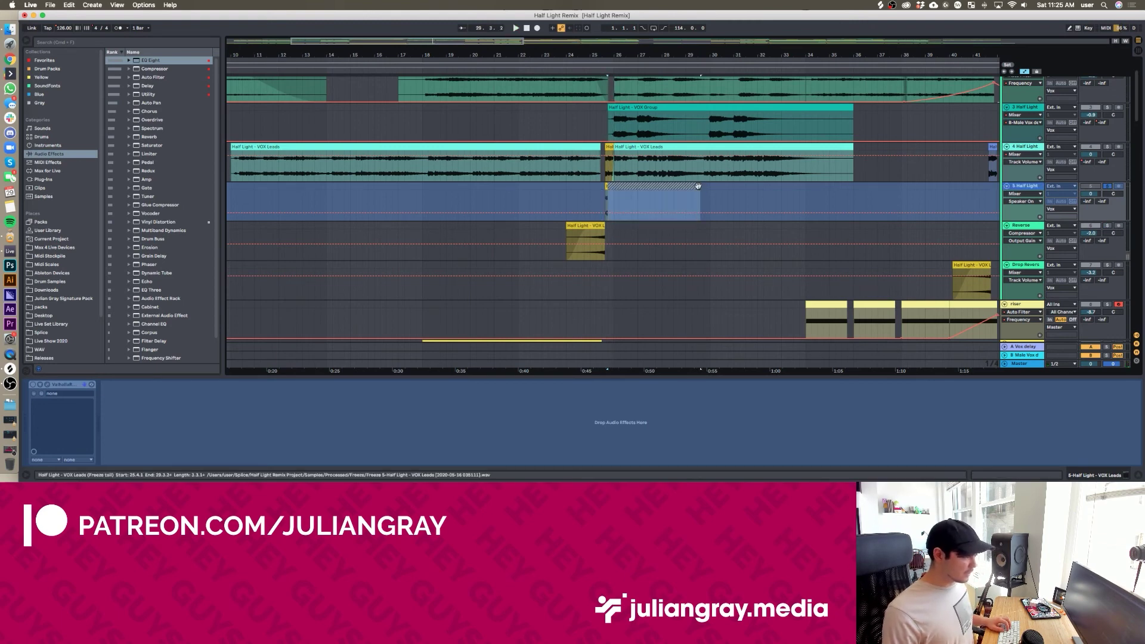
# Select the reversed vocal clip on the Reverse track and audition it from 24.1.1
pyautogui.click(577, 227)
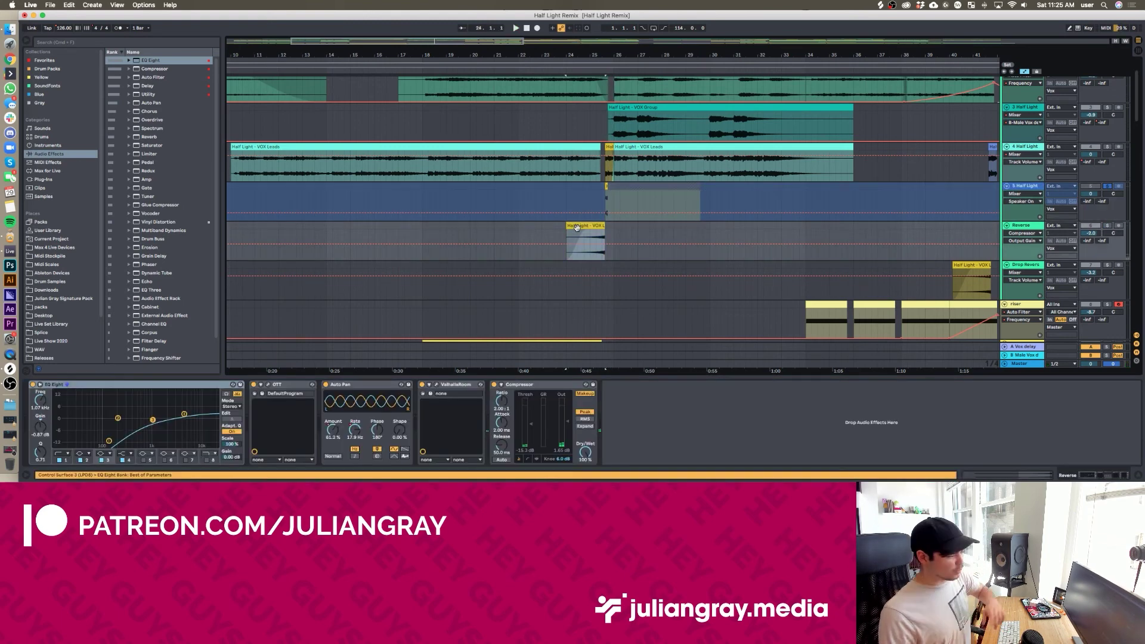
pyautogui.click(568, 237)
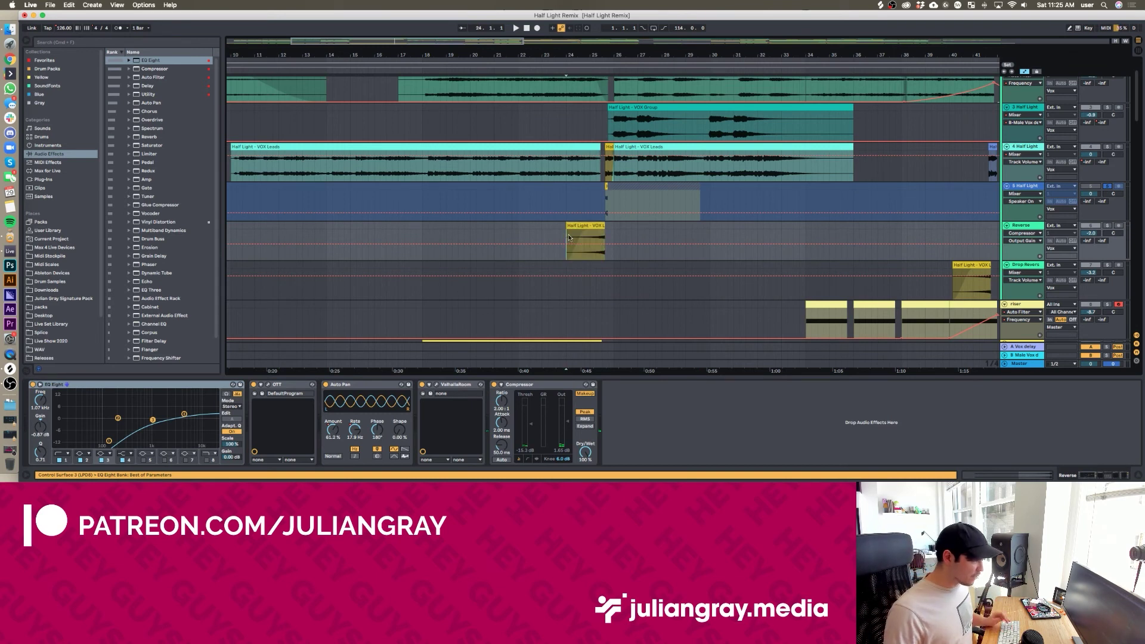
pyautogui.press('space')
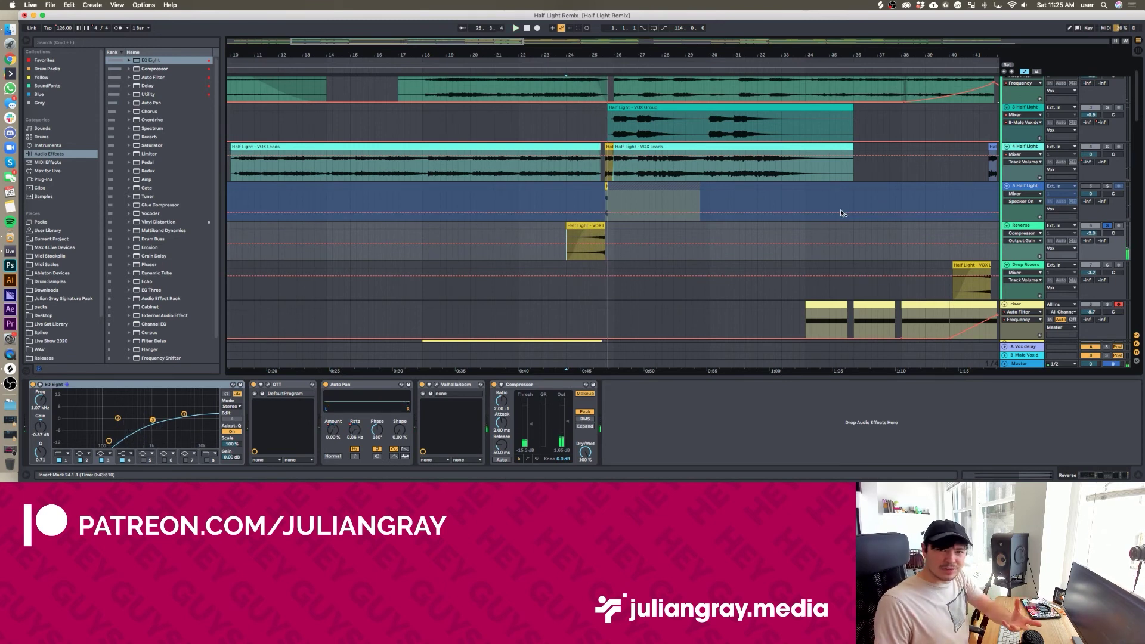
# Bypass all the effects on the Reverse track and play the reversed vocal dry from 24.1.1
pyautogui.click(342, 385)
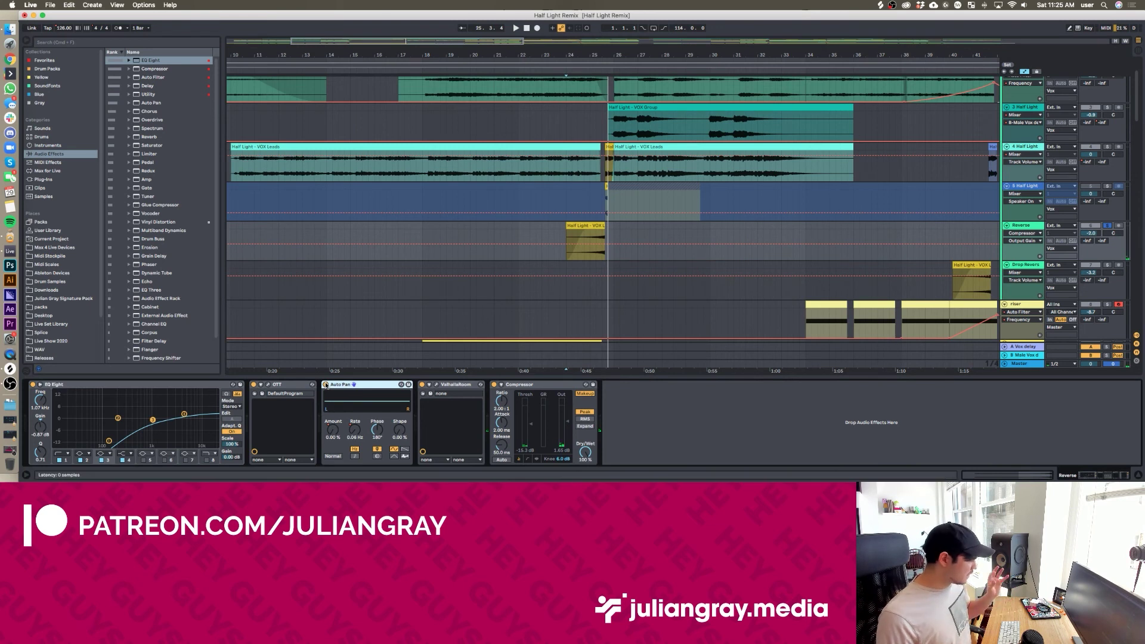
pyautogui.click(171, 385)
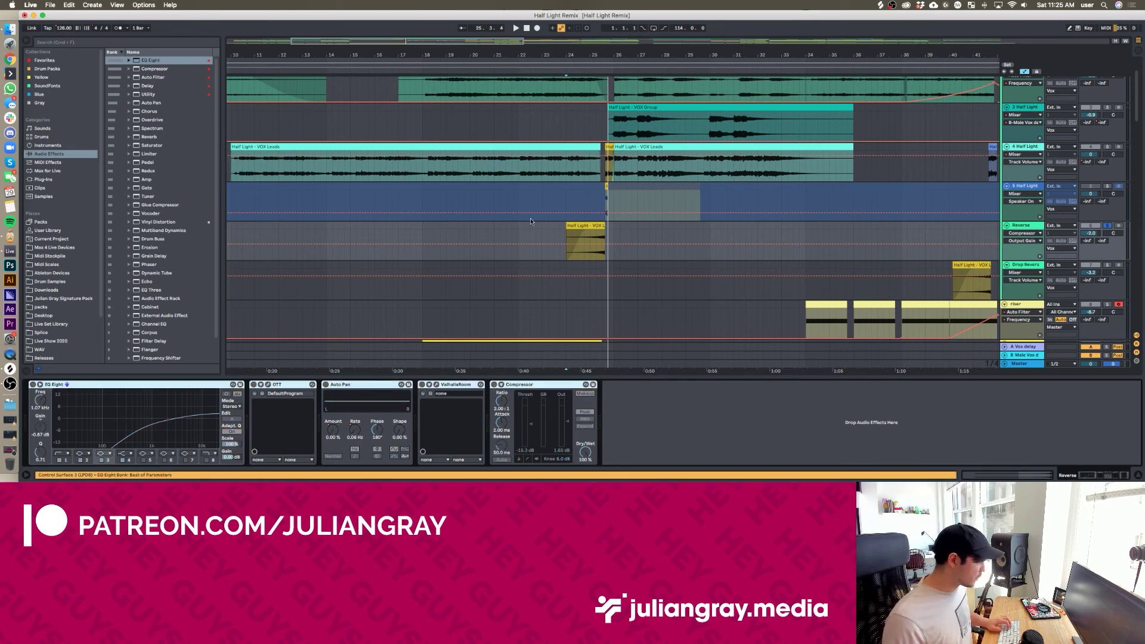
pyautogui.click(570, 214)
pyautogui.press('space')
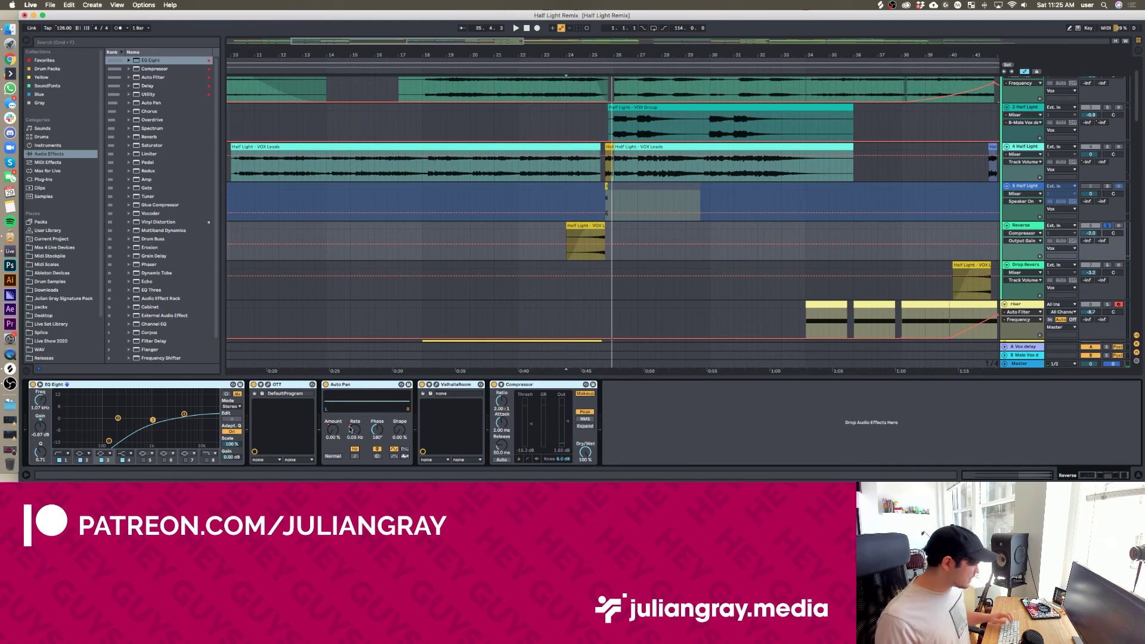
# Show the Auto Pan Amount and Rate automation on the Reverse track and play the clip with it
pyautogui.click(337, 430)
pyautogui.click(354, 430)
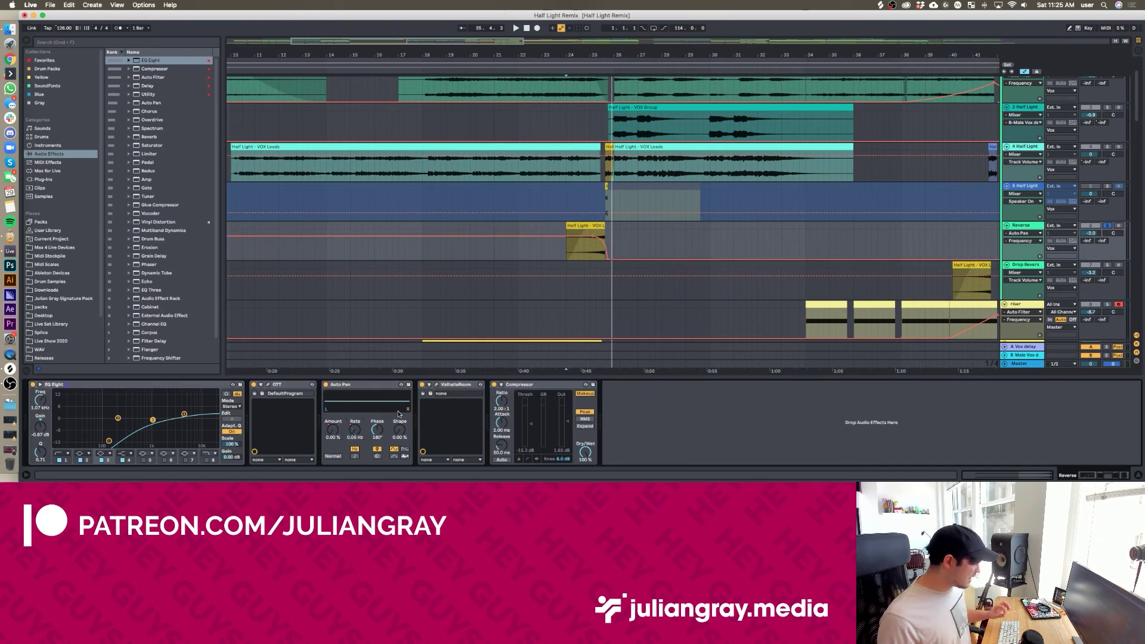
pyautogui.press('space')
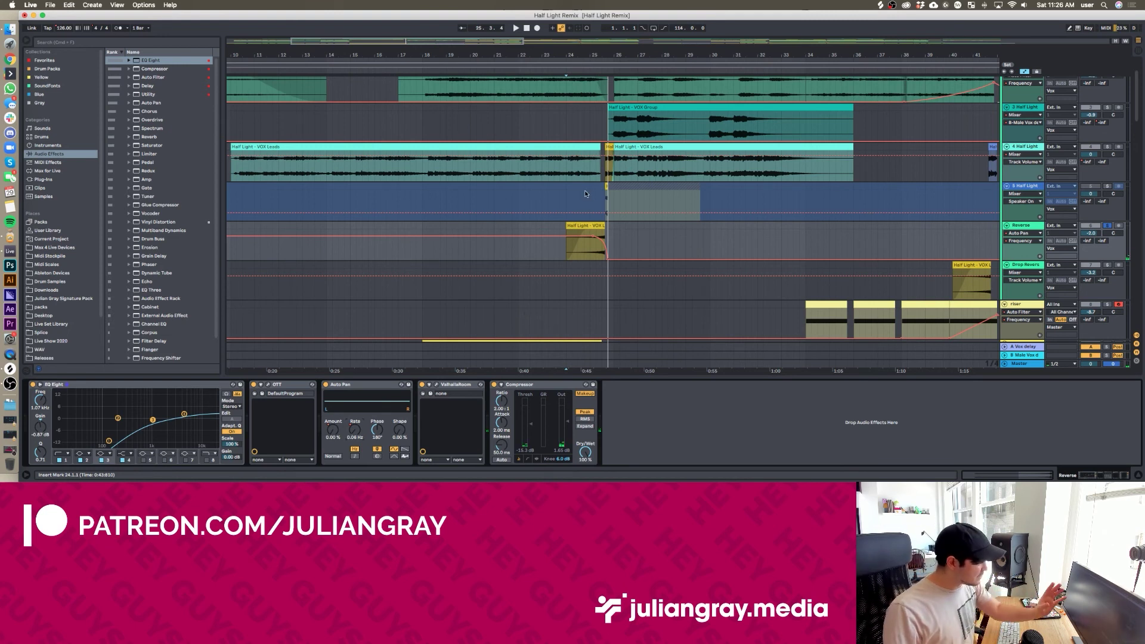
# Solo the 4-Half Light VOX Leads track, audition the vocals from 24.4.1 and play the first Drop Reverses clip at bar 40
pyautogui.click(584, 239)
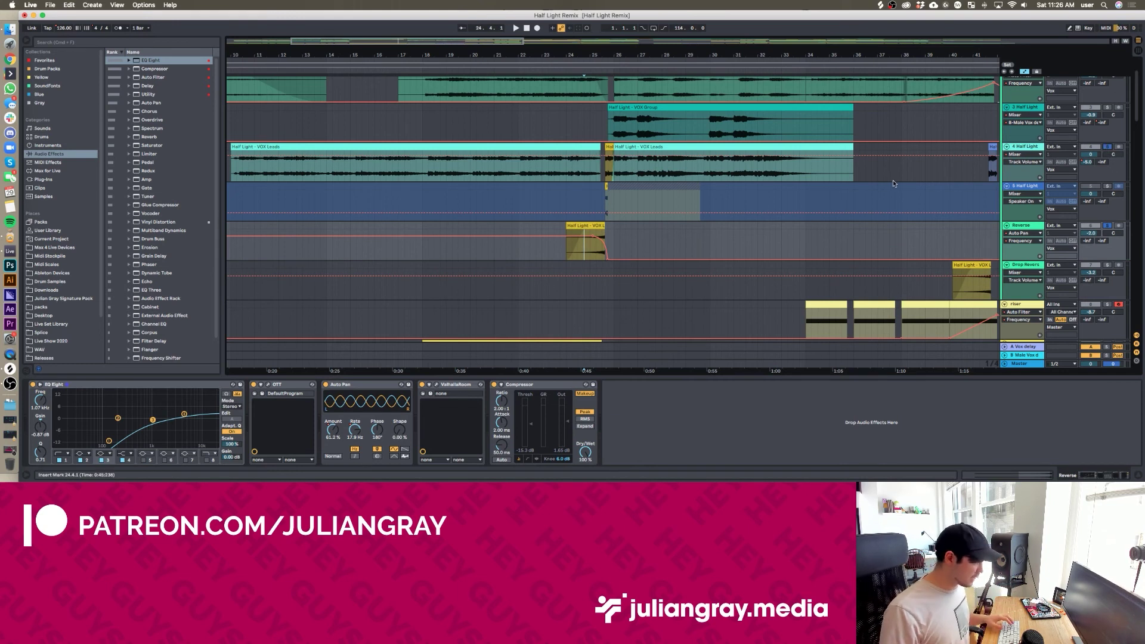
pyautogui.press('space')
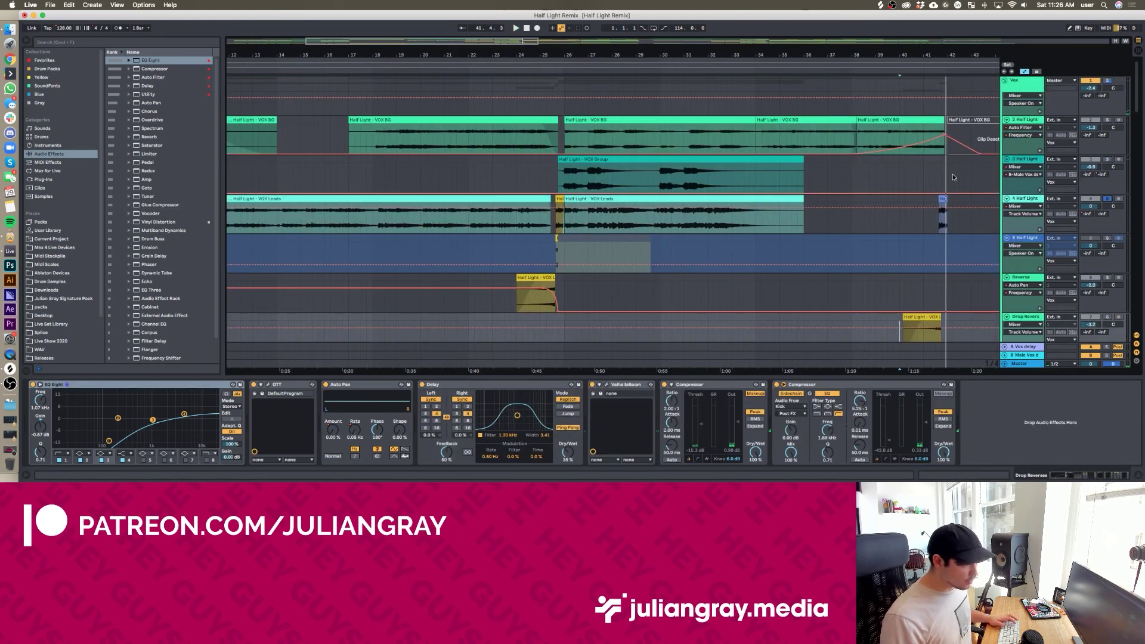
pyautogui.press('space')
# Set the insert marker at 25.4.1 on the 4-Half Light VOX Leads track, just before the bar 26 vocal
pyautogui.click(553, 218)
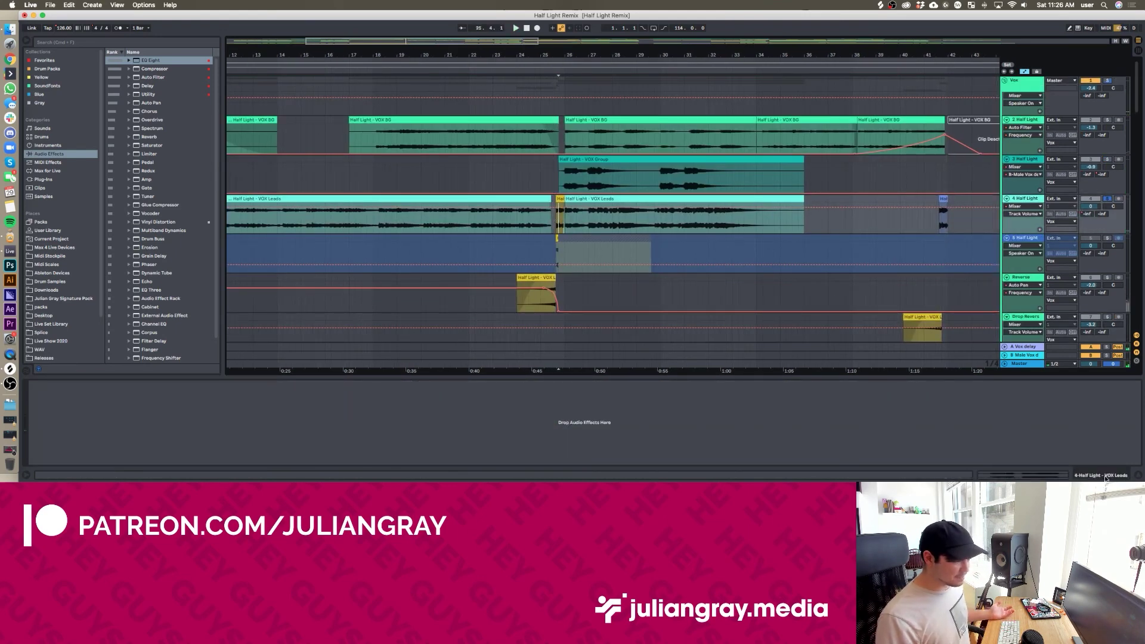
pyautogui.click(554, 213)
pyautogui.scroll(1, 554, 213)
pyautogui.press('Right')
pyautogui.hscroll(-1, 556, 212)
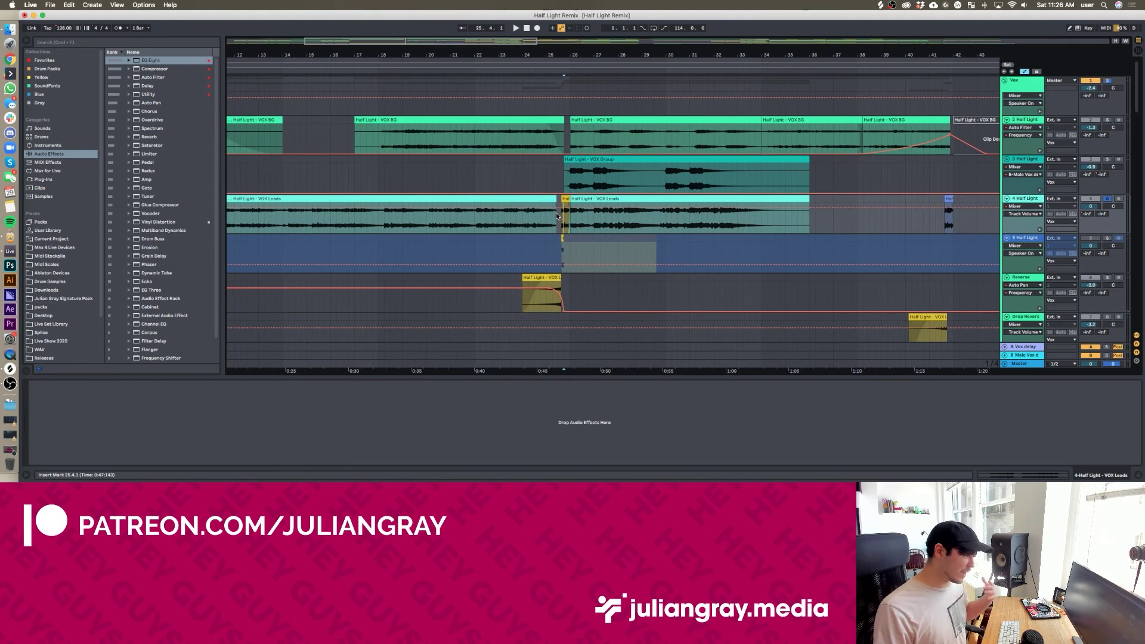
pyautogui.hscroll(-1, 557, 216)
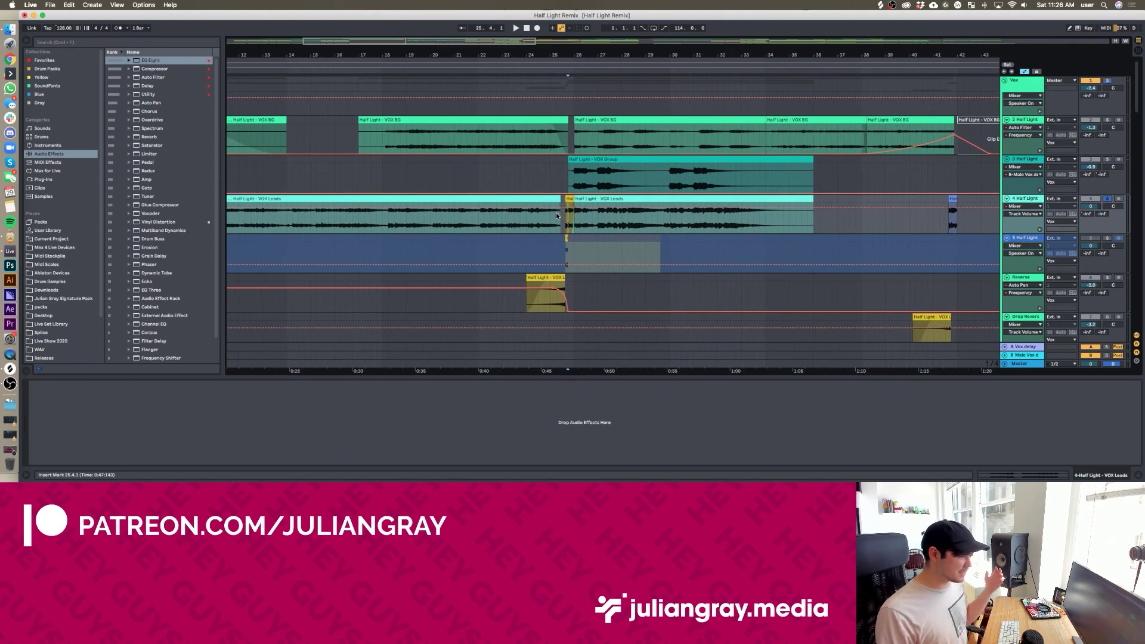
# Look over the vocal clips across the arrangement and show the Vox group's effect chain
pyautogui.scroll(-1, 557, 216)
pyautogui.hscroll(1, 557, 216)
pyautogui.moveTo(440, 49); pyautogui.dragTo(483, 42)
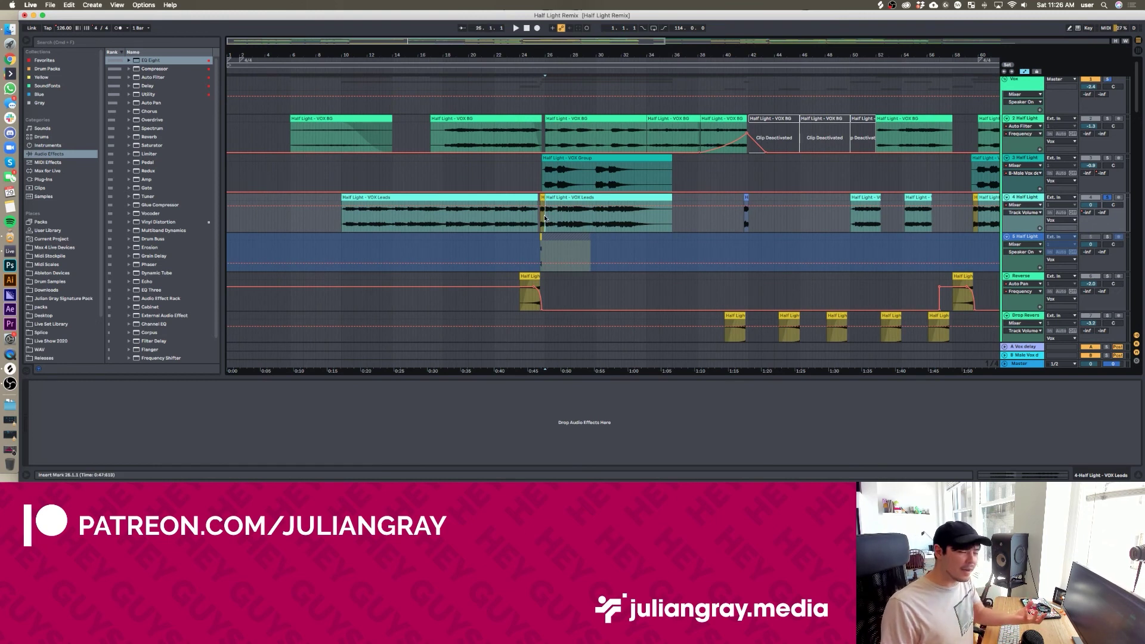
pyautogui.click(560, 103)
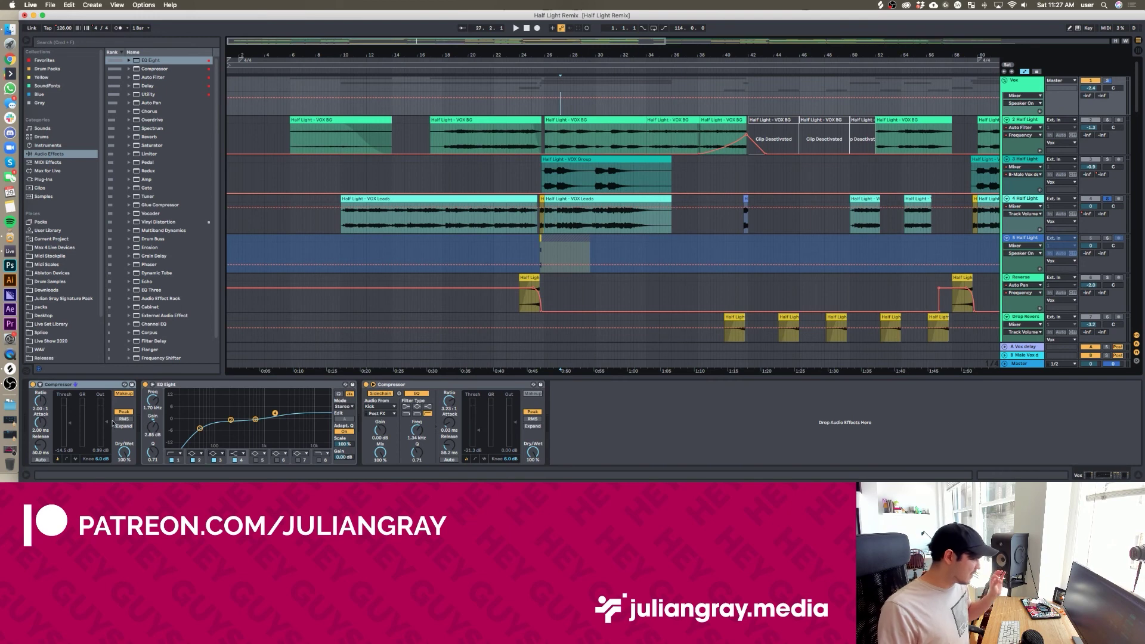
# Show the devices on the 2-Half Light VOX BG track, the Vox group, and the VOX Leads and VOX Group tracks
pyautogui.click(576, 136)
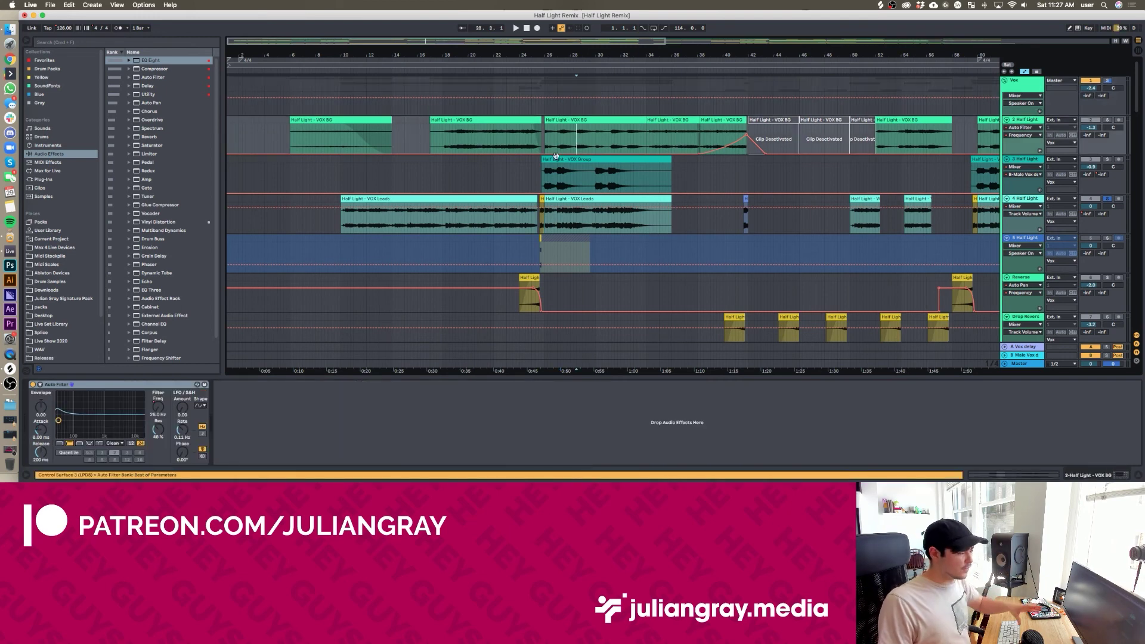
pyautogui.click(579, 111)
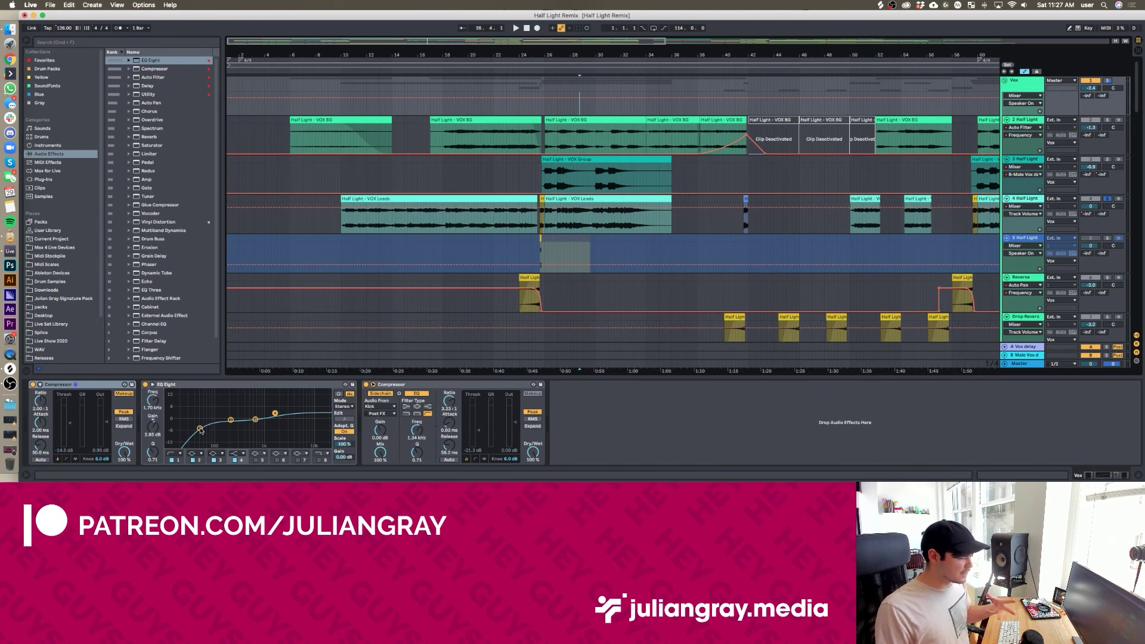
pyautogui.scroll(-6, 719, 212)
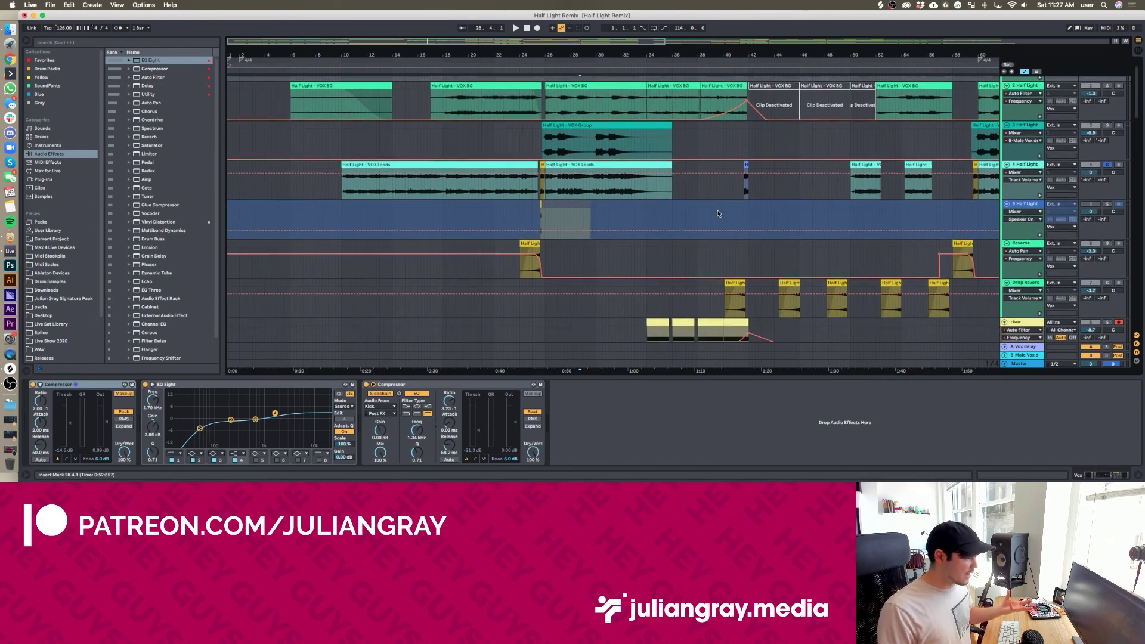
pyautogui.scroll(6, 719, 213)
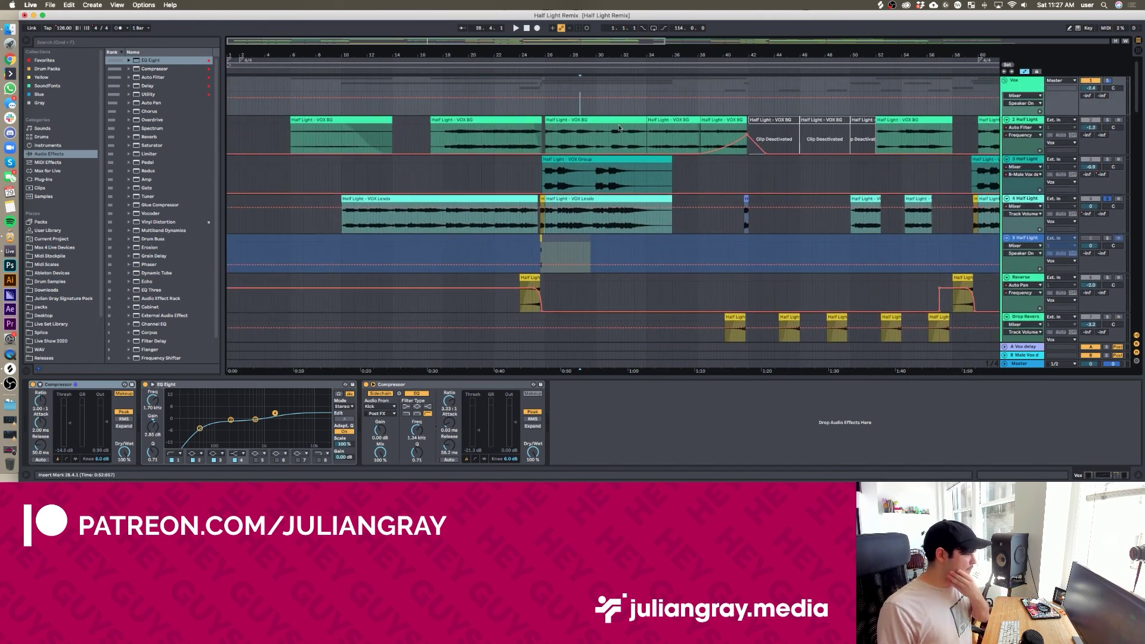
pyautogui.click(614, 219)
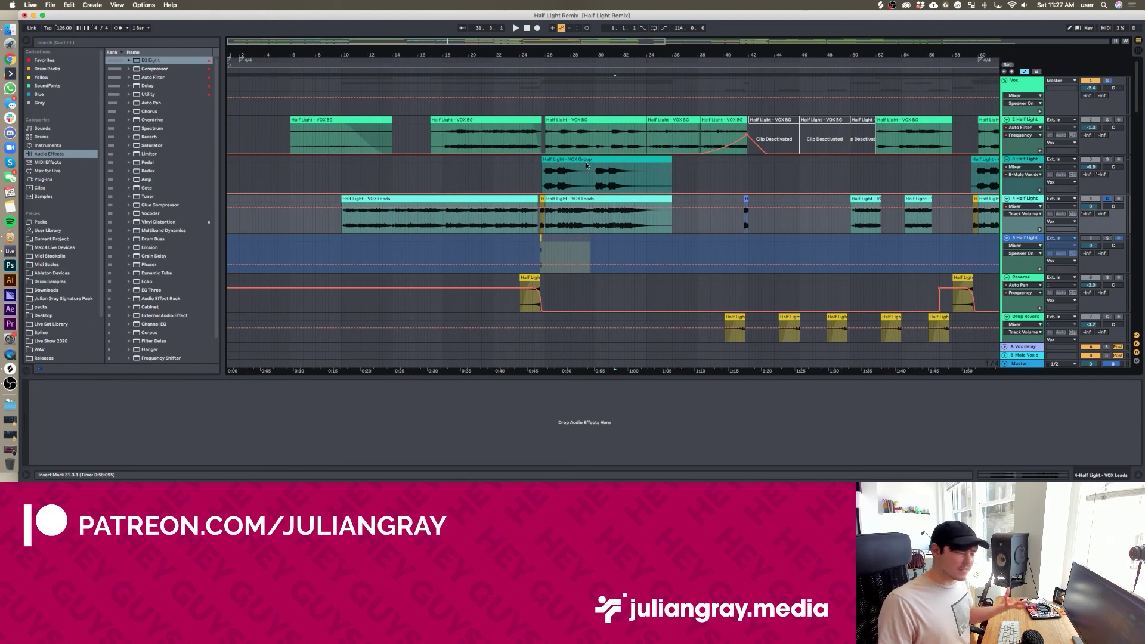
pyautogui.click(542, 177)
# Show the A-Vox delay send automation on the VOX Leads track, unfold the A Vox delay return and play the bar 50 vocal clip
pyautogui.click(1023, 192)
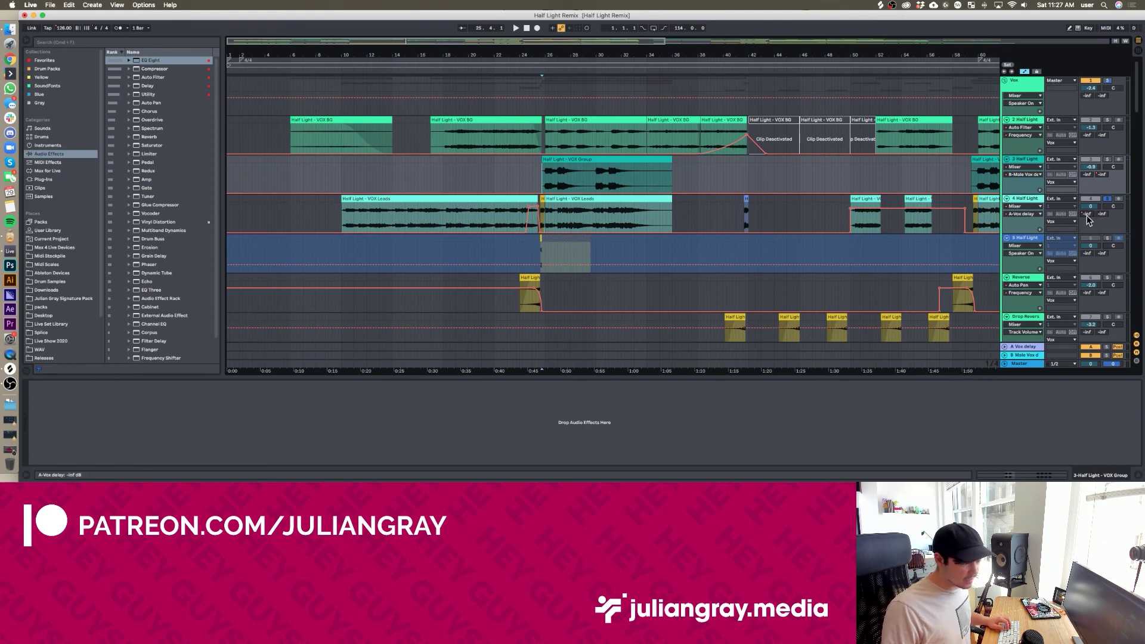
pyautogui.click(1025, 348)
pyautogui.click(853, 199)
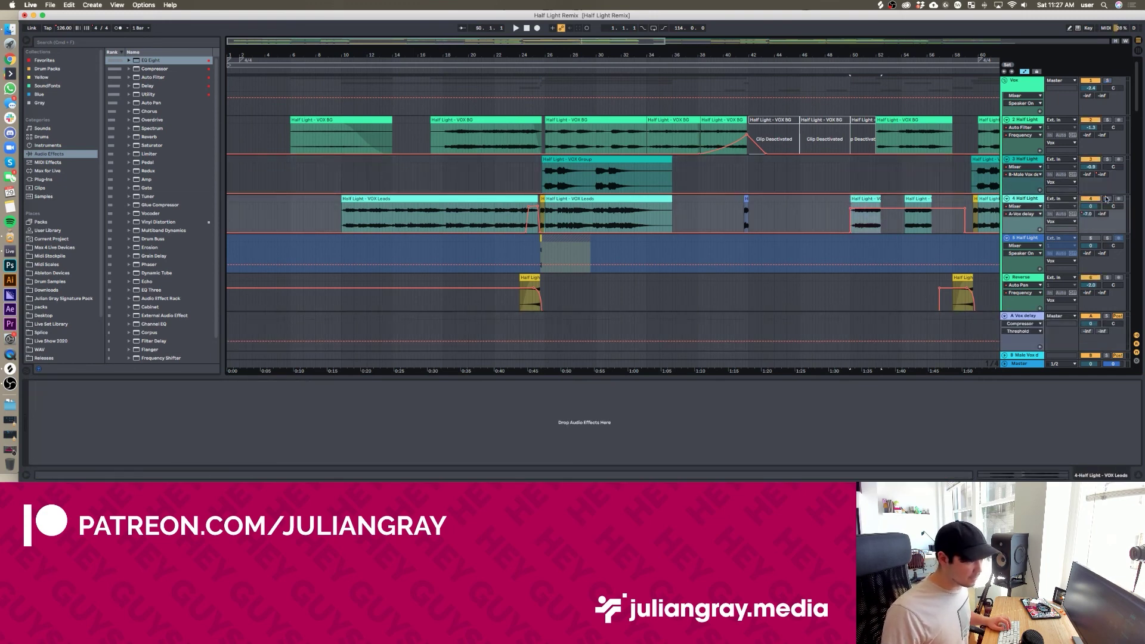
pyautogui.press('space')
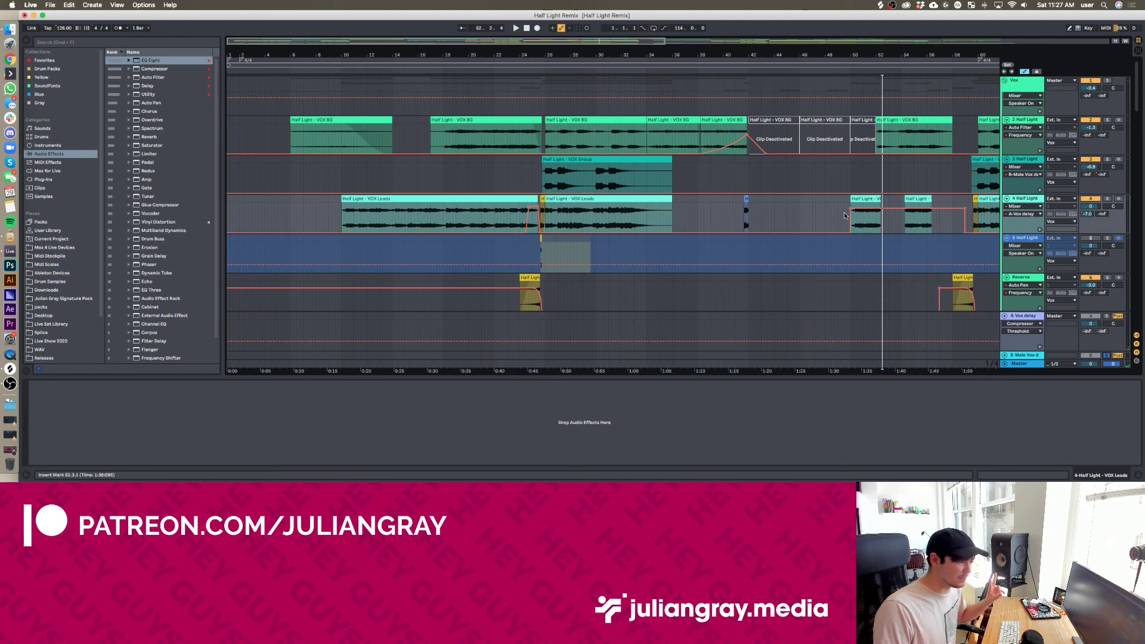
# Replay the VOX Leads clip at bar 50 with the Vox delay return's Delay and Compressor in view
pyautogui.click(865, 216)
pyautogui.press('space')
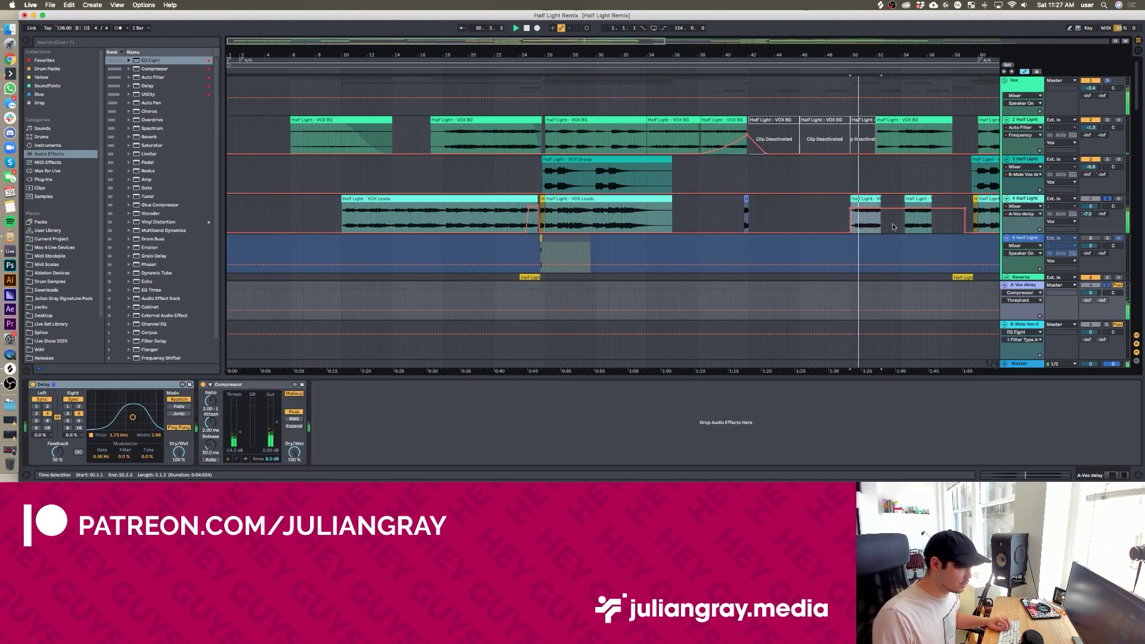
pyautogui.click(1107, 198)
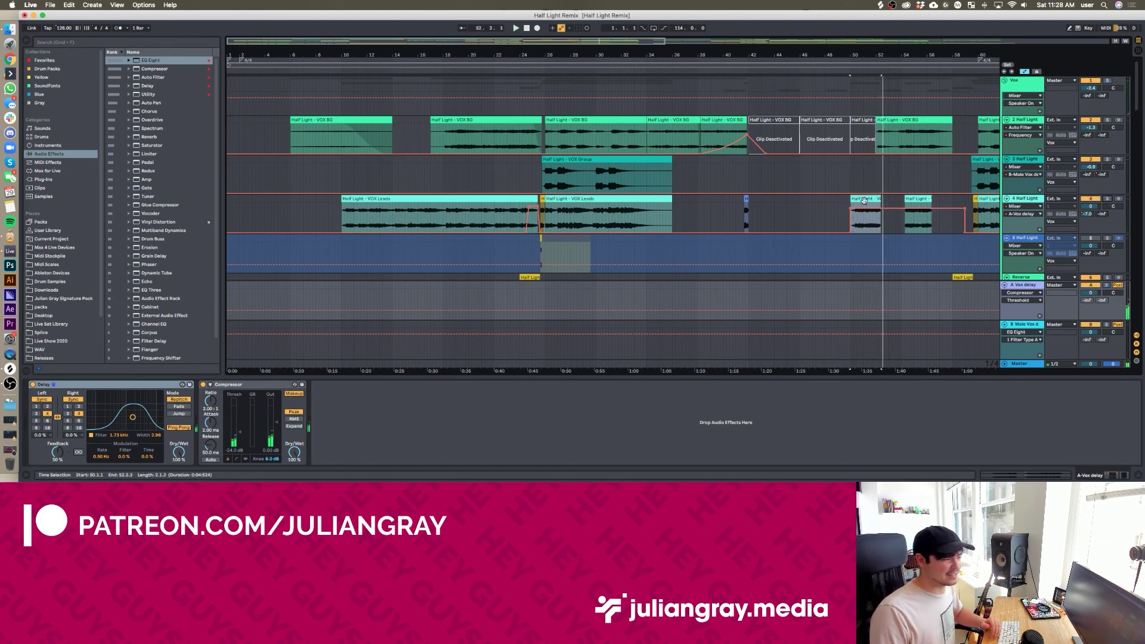
pyautogui.click(844, 201)
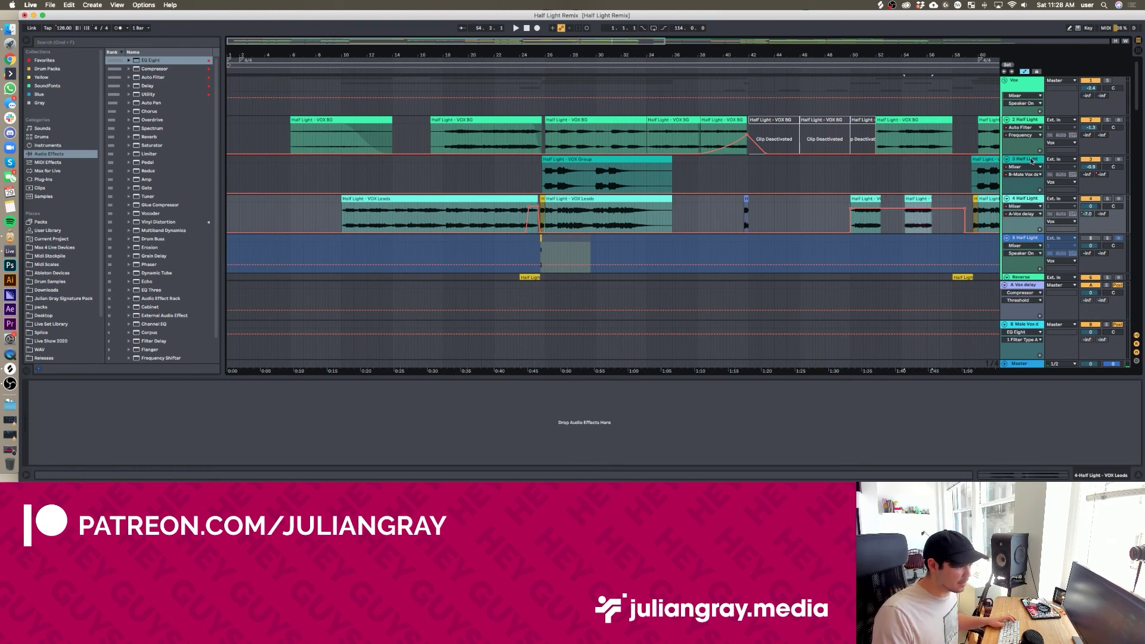
# Solo the 3-Half Light VOX Group track, audition it from 26.1.1 and release the solo
pyautogui.click(972, 174)
pyautogui.click(543, 173)
pyautogui.press('space')
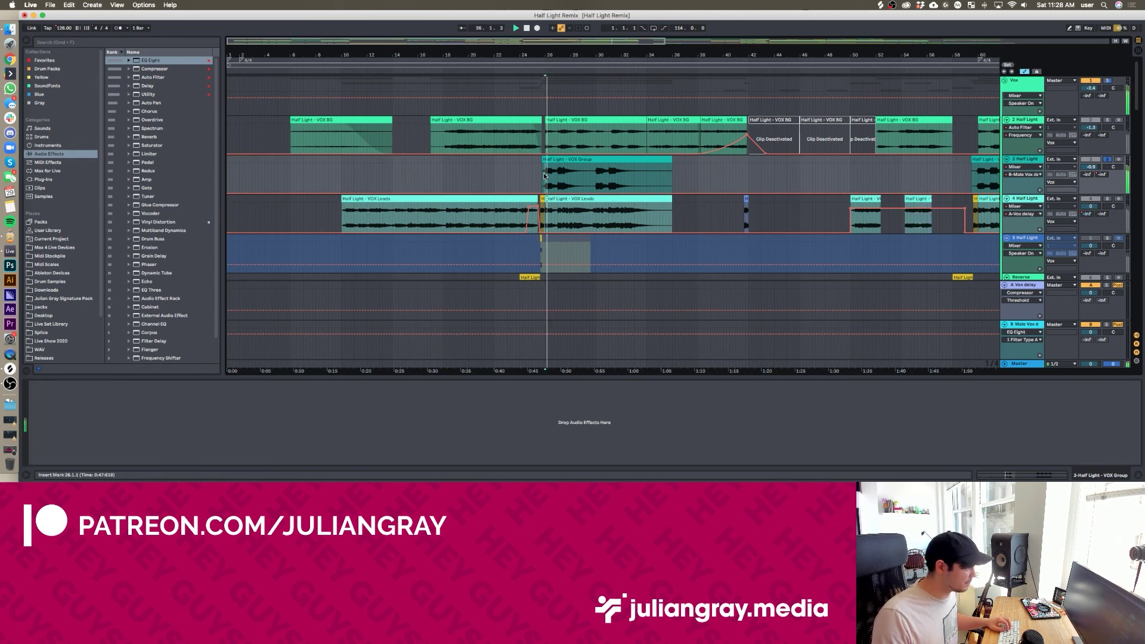
pyautogui.press('space')
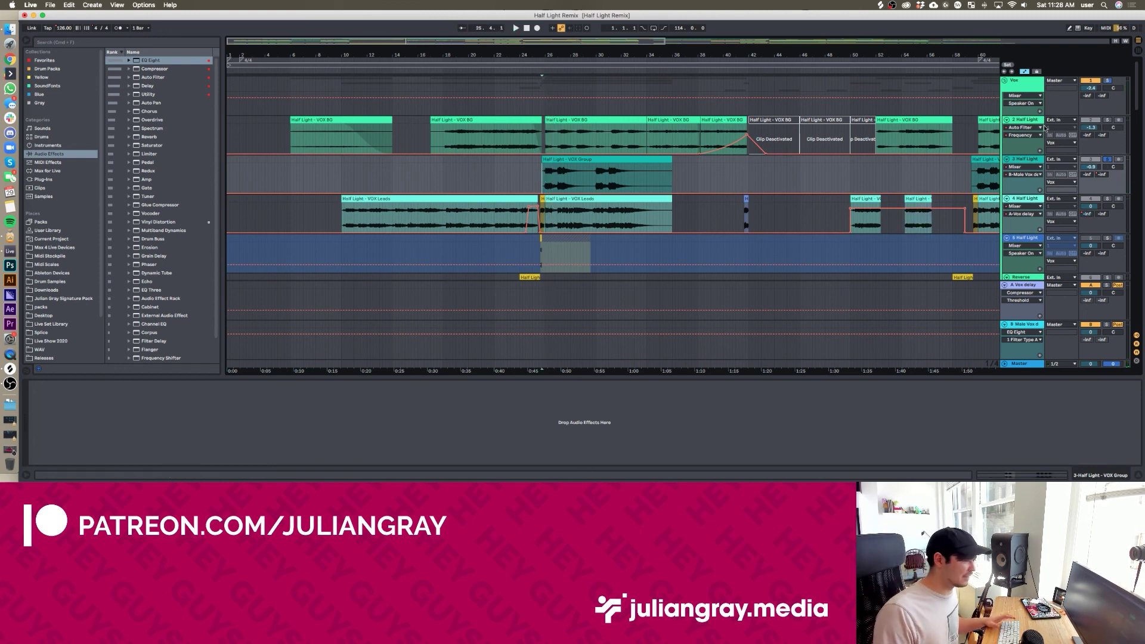
pyautogui.click(1107, 160)
# Play all the vocal tracks together from 25.4.1 and show the Vox group's effect chain
pyautogui.click(496, 176)
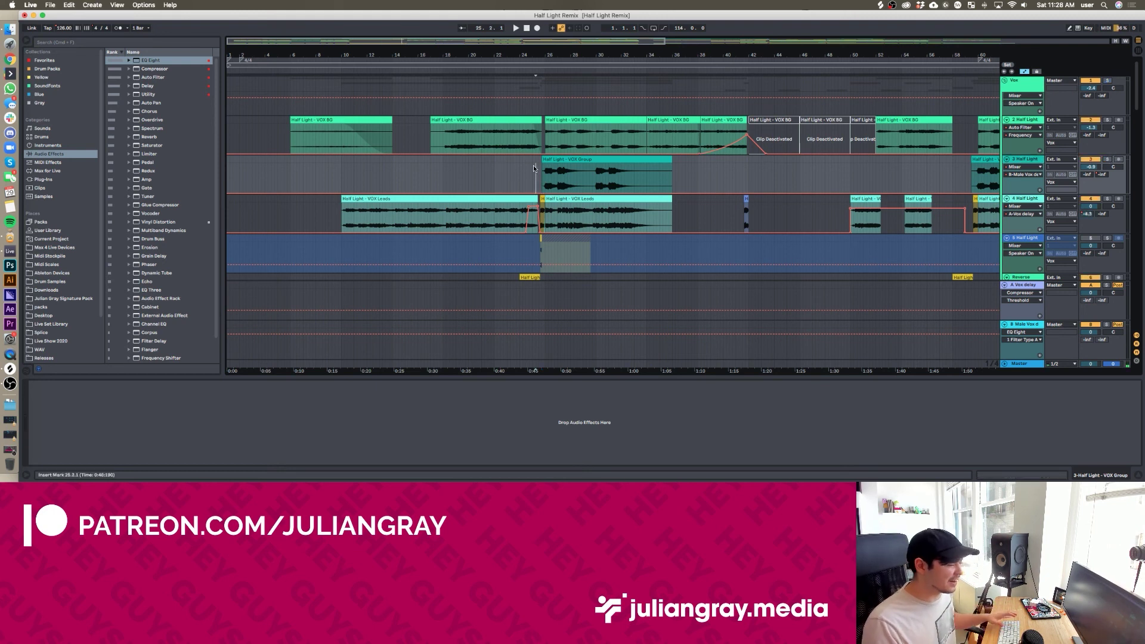
pyautogui.press('space')
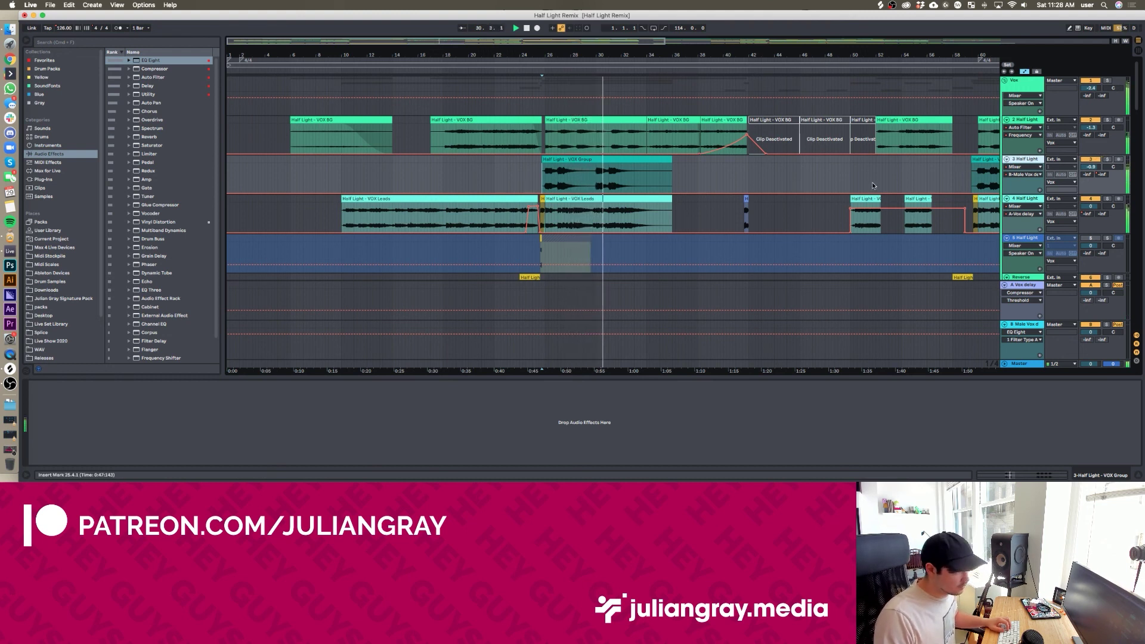
pyautogui.hscroll(2, 873, 181)
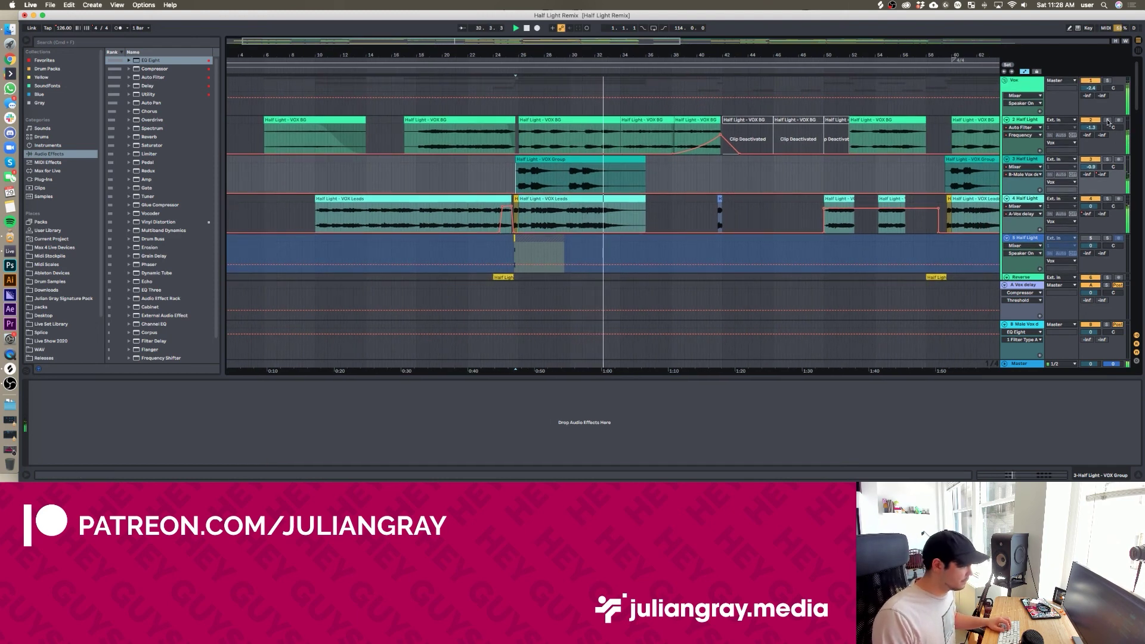
pyautogui.click(557, 95)
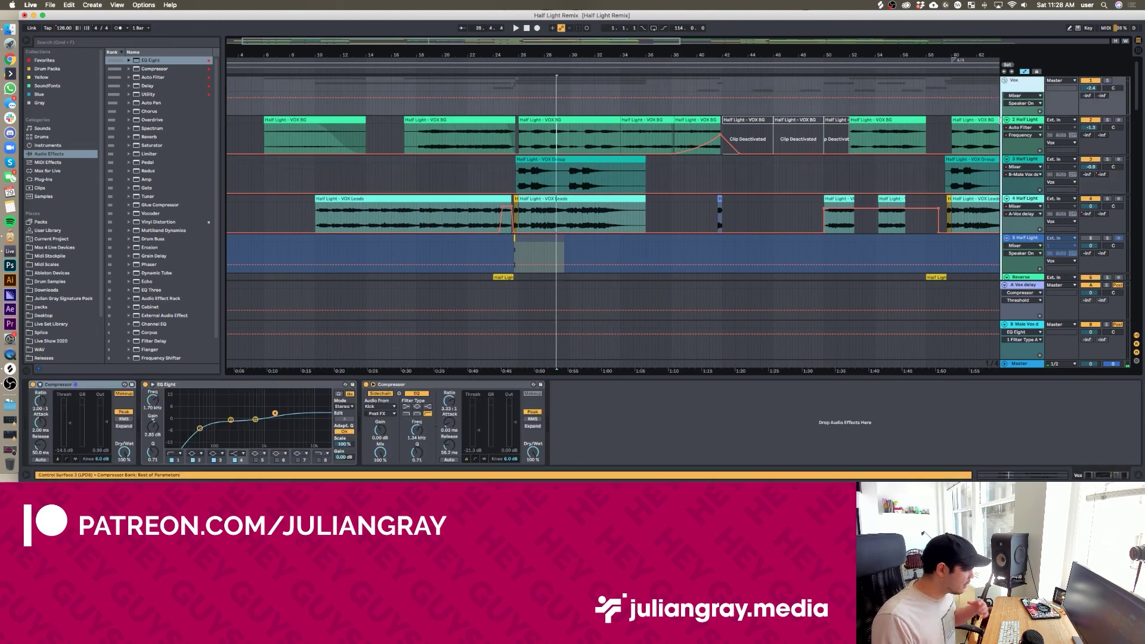